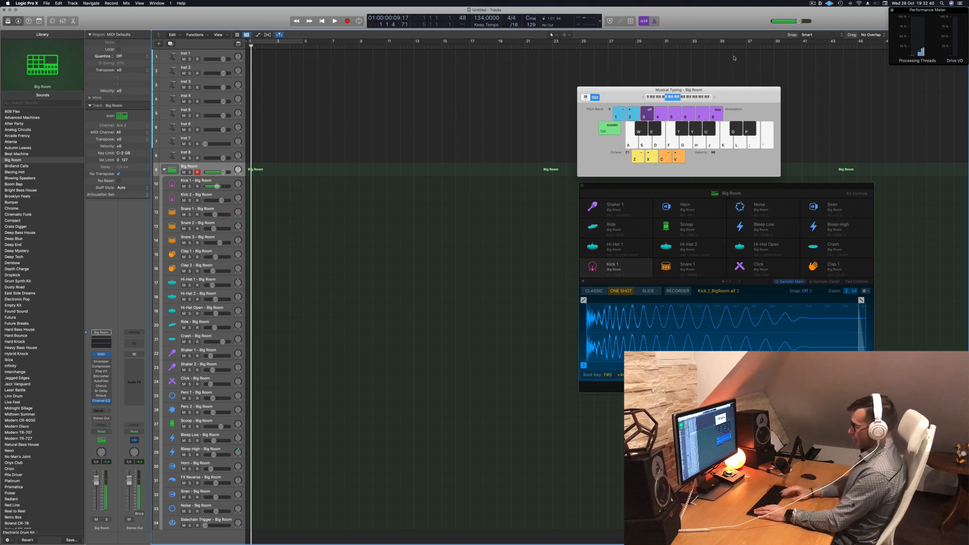
Record a one-bar pattern of four kick hits on the Big Room drum track.
key("r")
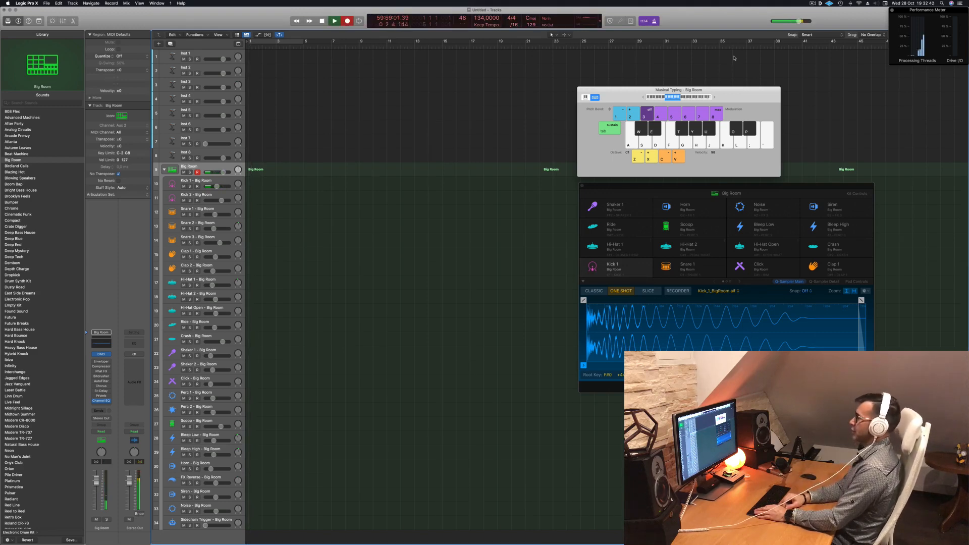
key("a")
key("a")
key("a")
key("a")
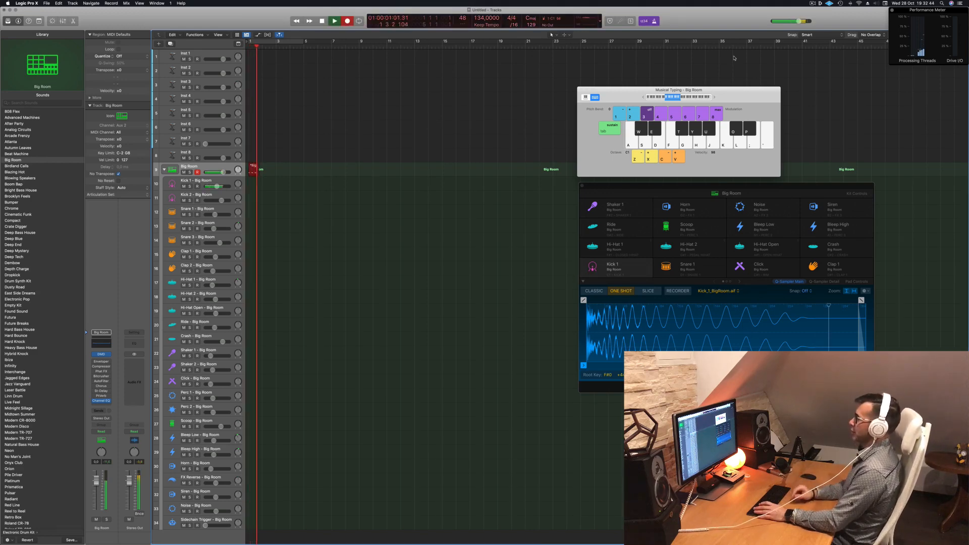
key("space")
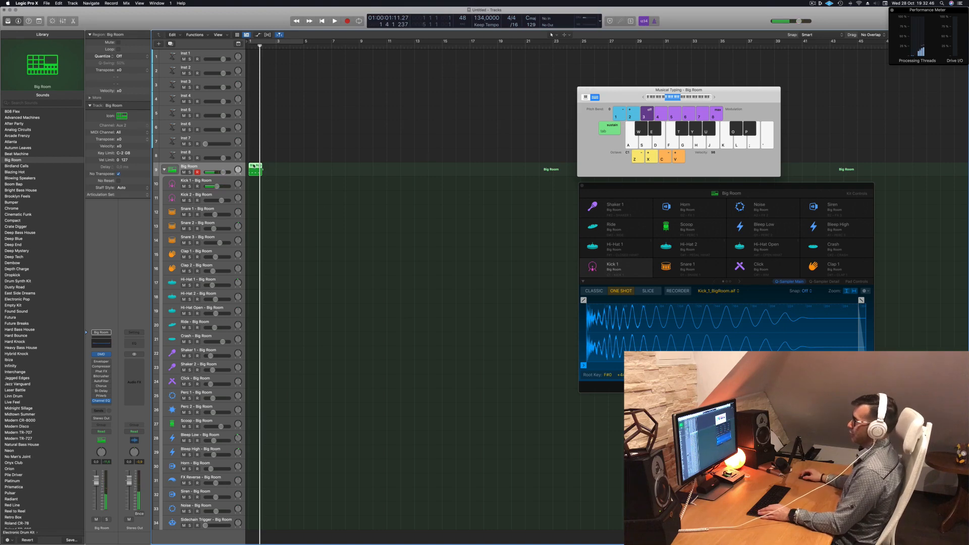
Open the recorded kick region in the Piano Roll and quantize its notes to 1/16 notes.
double_click(256, 171)
key("super+a")
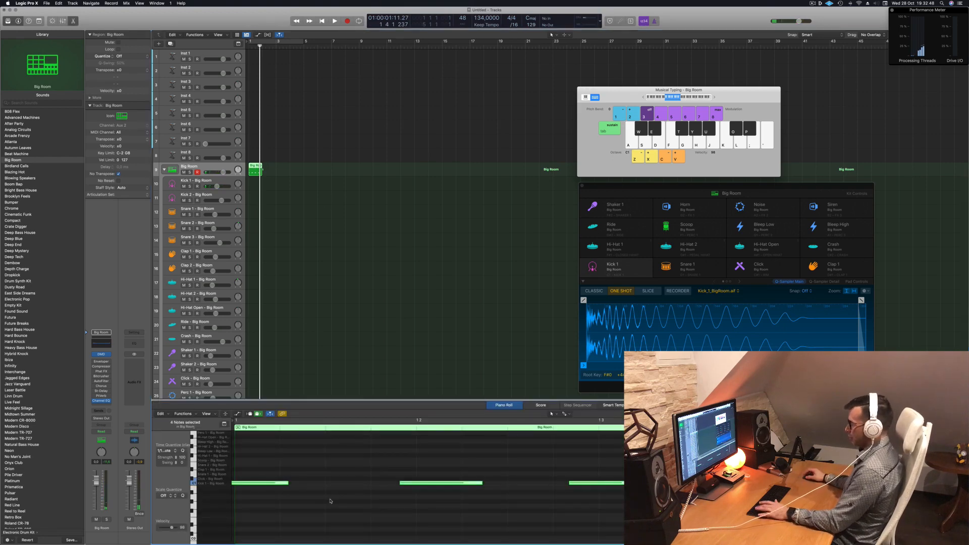
left_click(345, 484)
left_click_drag(543, 457, 628, 525)
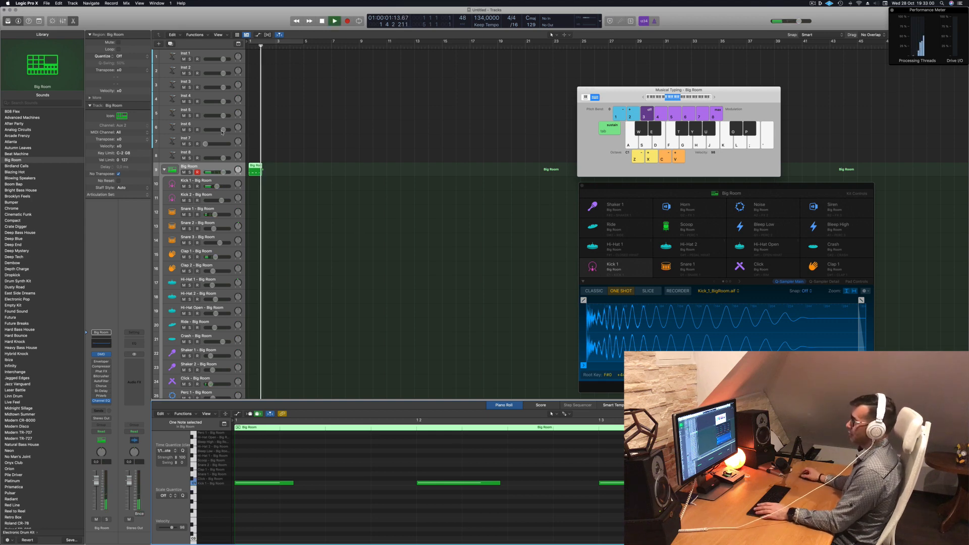
Duplicate the one-bar kick region to fill four bars and set the cycle range over those bars.
left_click_drag(253, 167, 282, 167)
left_click(278, 42)
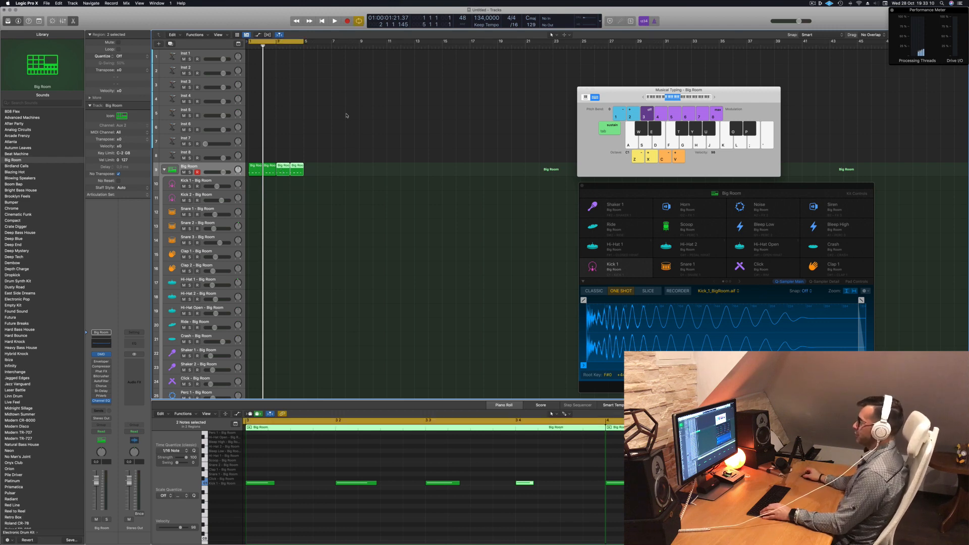
left_click(346, 115)
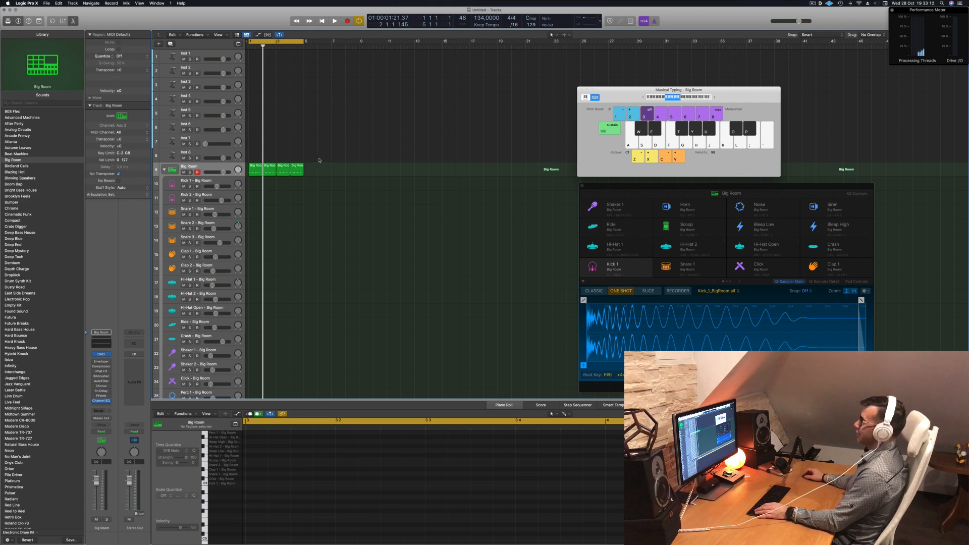
Move the four kick regions from the Big Room track to the Kick 1 track and audition them.
left_click_drag(331, 167, 256, 175)
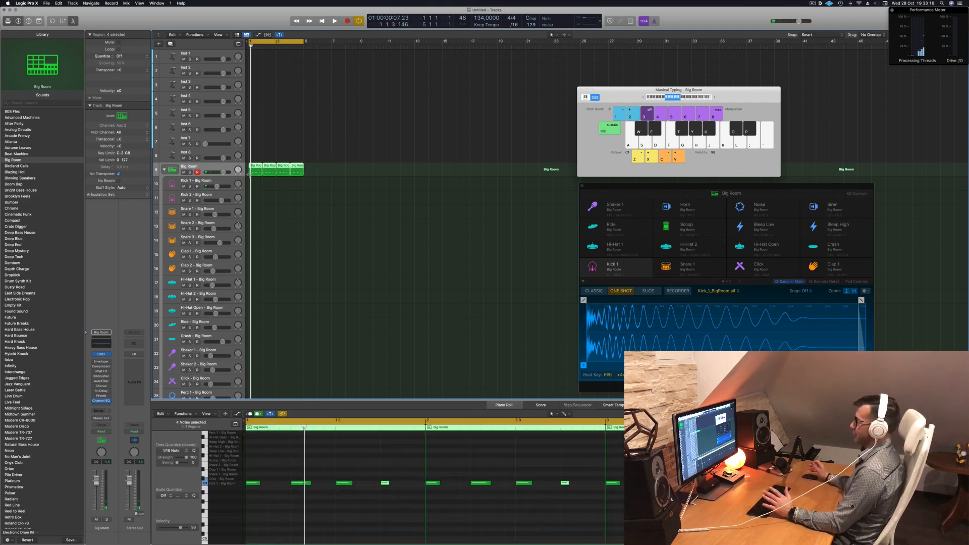
left_click(364, 269)
key("space")
left_click_drag(353, 165, 256, 184)
key("space")
Transpose all notes in the four kick regions down six semitones while listening to the loop.
left_click(291, 468)
key("super+a")
key("alt+Down")
key("alt+Down")
key("alt+Down")
key("alt+Down")
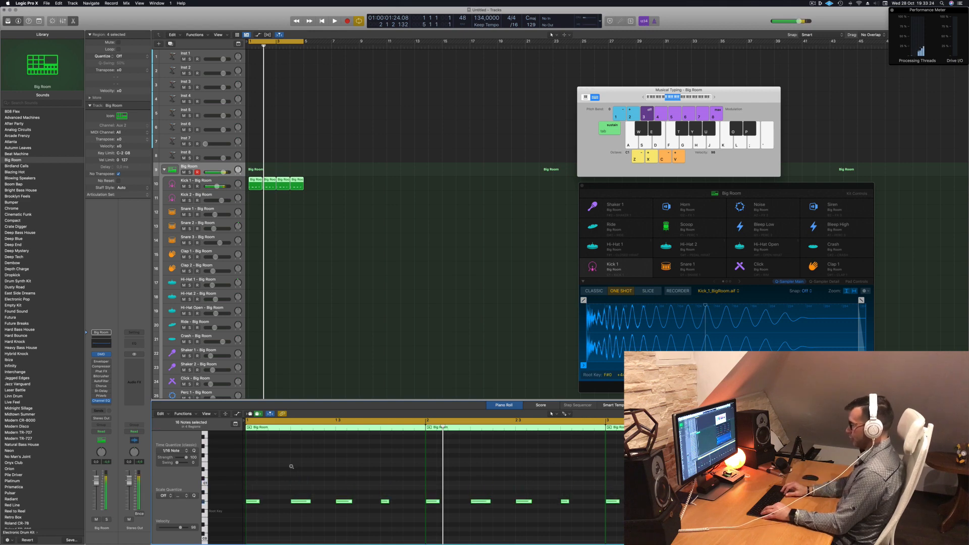
key("alt+Down")
key("alt+Down")
key("space")
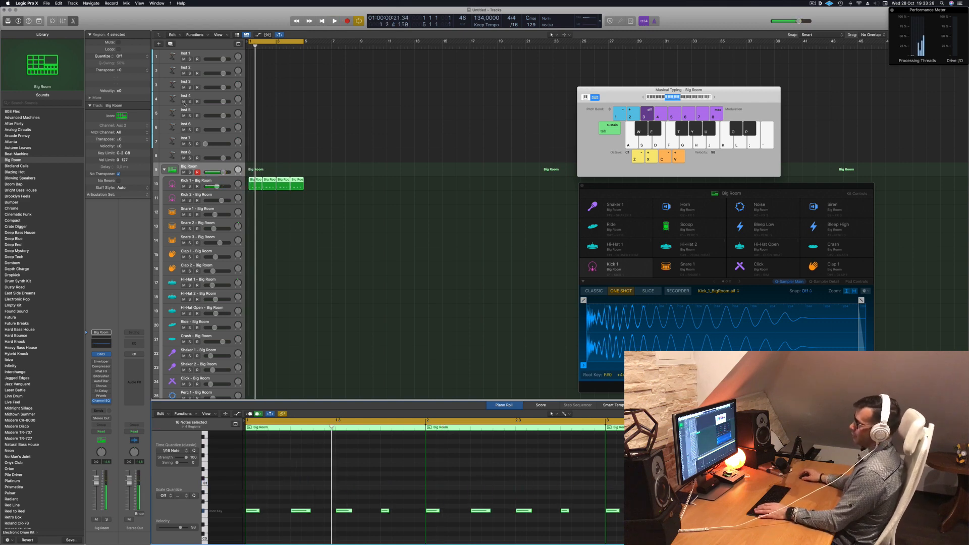
Copy the first kick region to the start of the Hi-Hat 1 track.
left_click(256, 182)
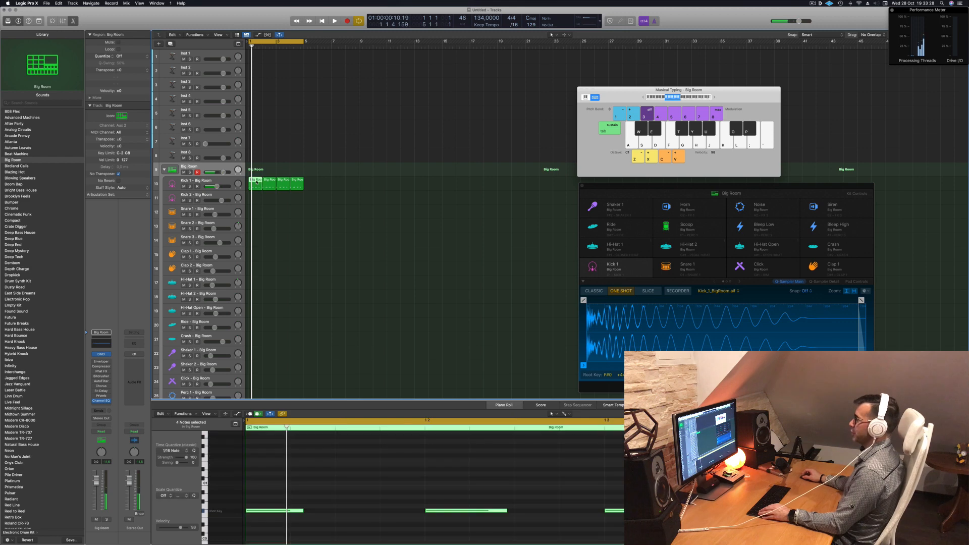
left_click_drag(250, 185, 254, 284)
key("space")
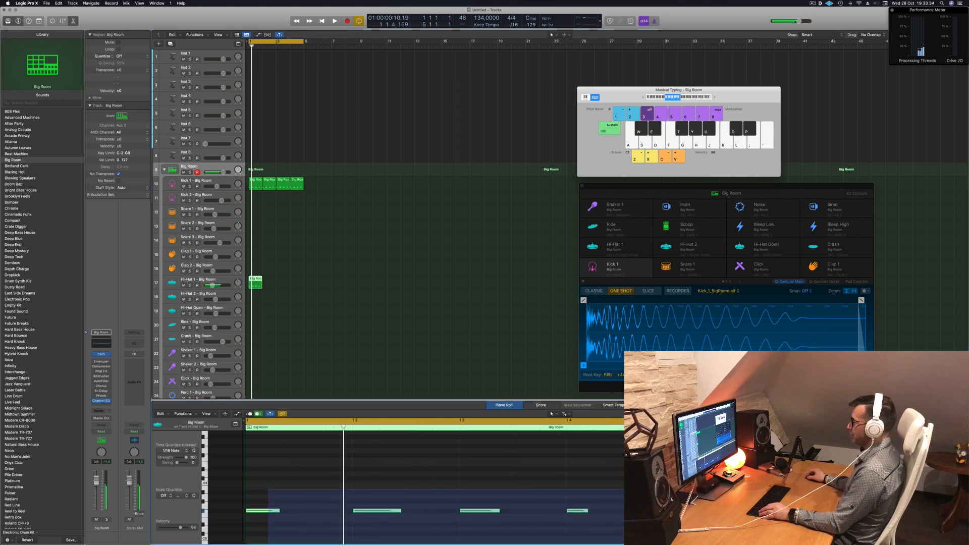
Shift the hi-hat notes two 1/16 steps onto the offbeats, transpose them up by octaves, and audition the result.
key("alt+Right")
key("alt+Right")
key("alt+shift+Up")
scroll(555, 520, "up", 5)
key("alt+shift+Up")
key("space")
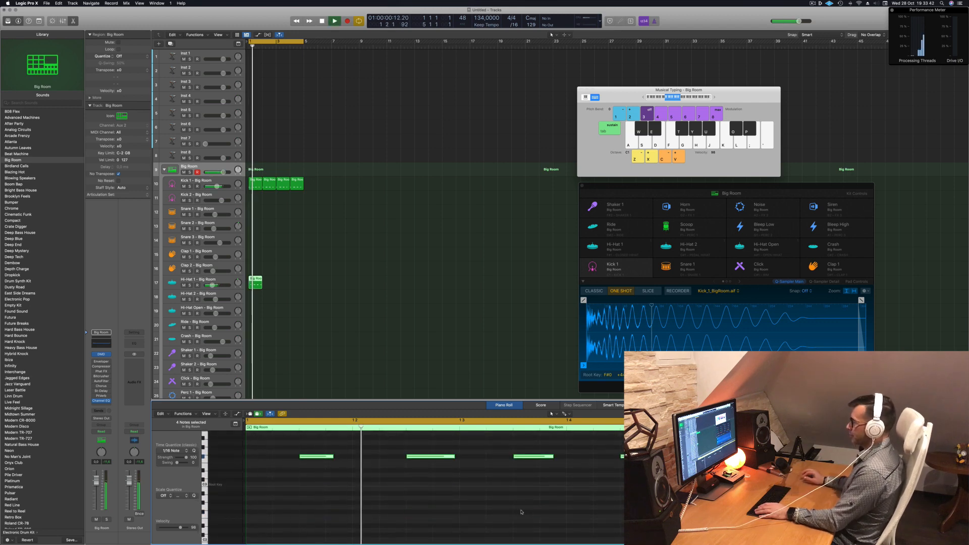
key("space")
Duplicate the one-bar hi-hat region until it fills all four bars and play the loop.
scroll(296, 272, "right", 3)
scroll(296, 272, "right", 2)
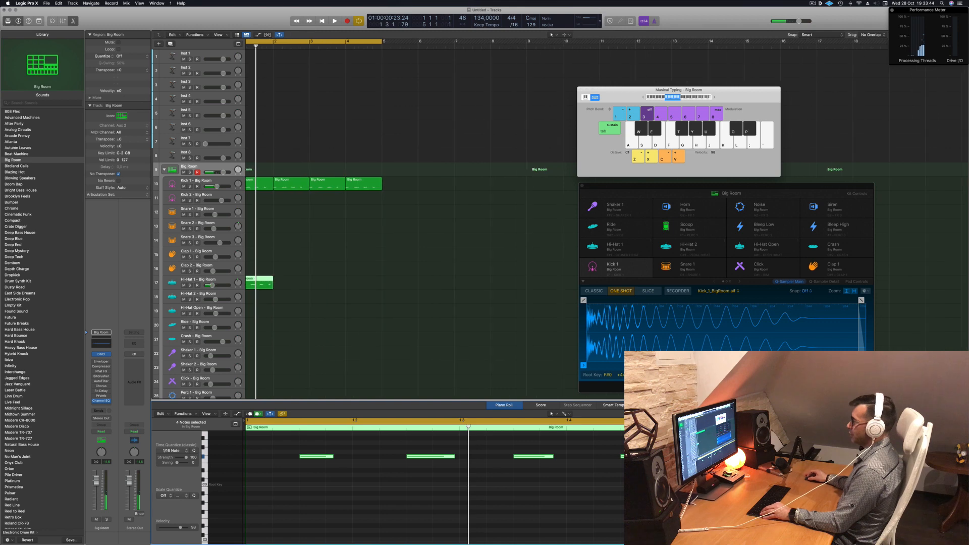
left_click_drag(268, 284, 293, 285)
key("super+z")
scroll(273, 281, "left", 1)
left_click_drag(268, 281, 344, 283)
left_click(272, 285, "shift")
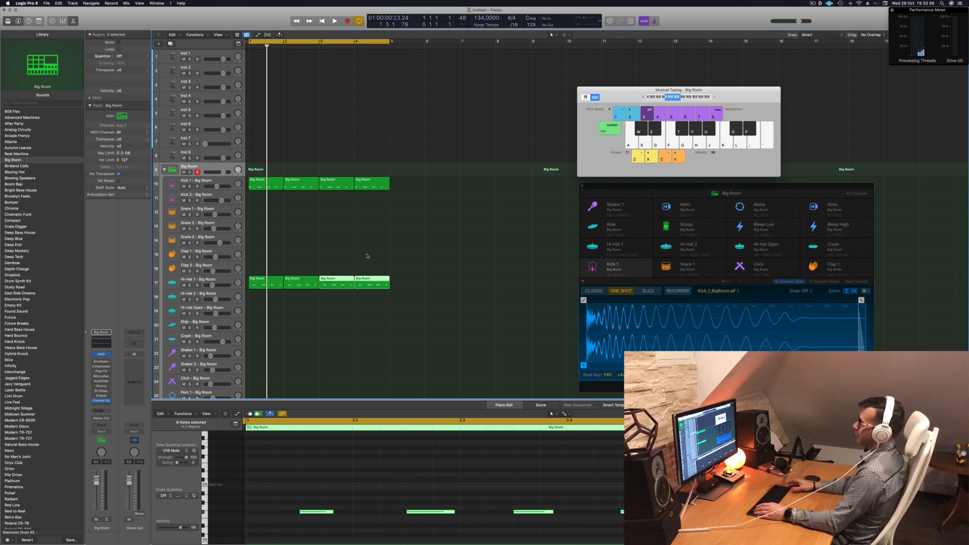
left_click(368, 256)
key("space")
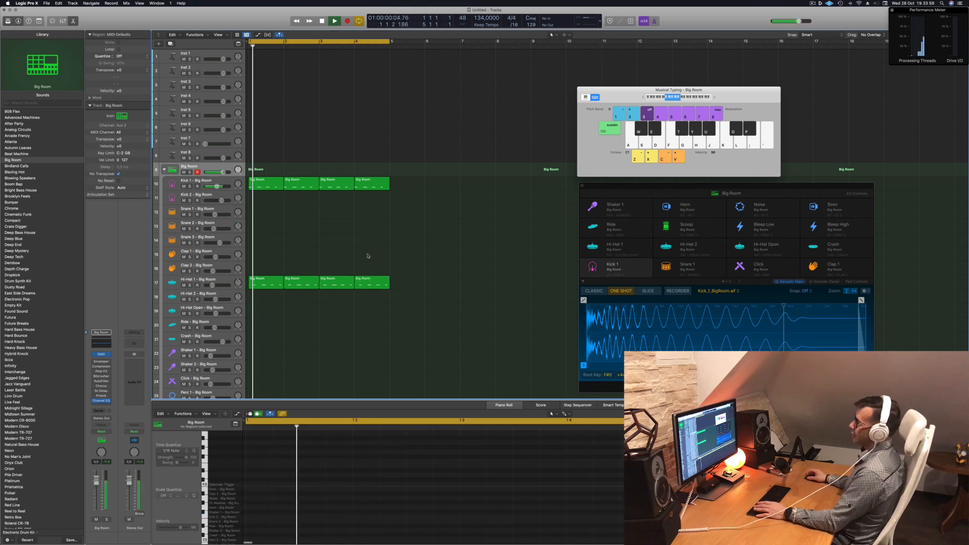
Transpose the notes in all four hi-hat regions up one octave, play the loop, and select the Hi-Hat 1 track.
left_click(197, 280)
left_click_drag(442, 285, 272, 297)
key("space")
left_click(328, 460)
key("alt+shift+Up")
key("space")
scroll(400, 470, "down", 5)
left_click(227, 283)
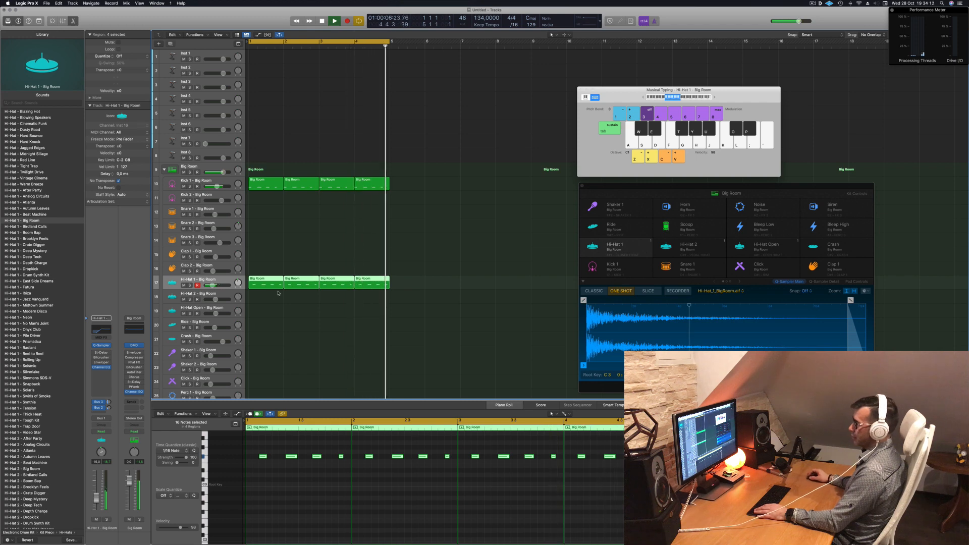
Copy the first kick region to the start of the Snare 1 track.
scroll(292, 283, "down", 2)
scroll(291, 283, "down", 2)
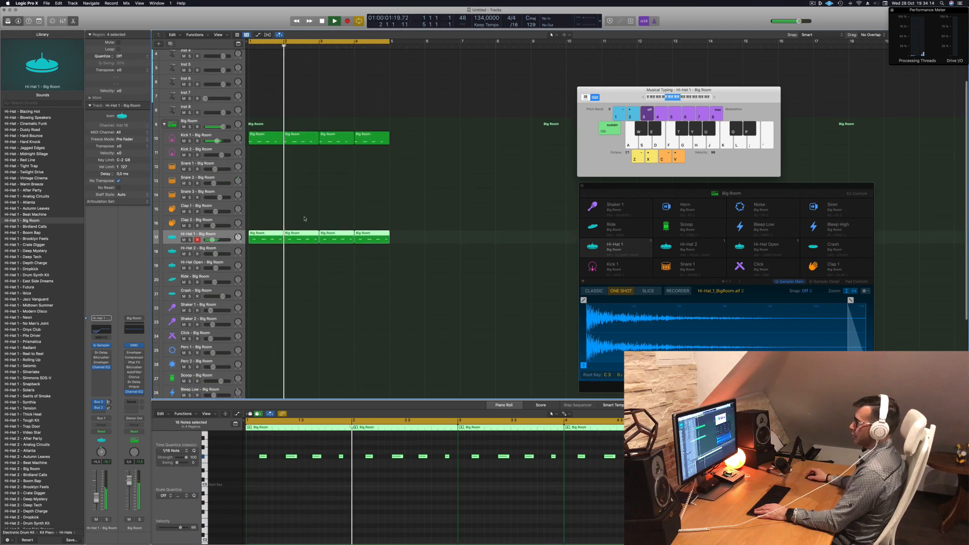
left_click(262, 212)
key("space")
left_click(271, 142)
left_click_drag(269, 147, 269, 175)
Delete the snare region's notes on beats 1 and 3, transpose the remaining two, and audition the pattern.
left_click(245, 483)
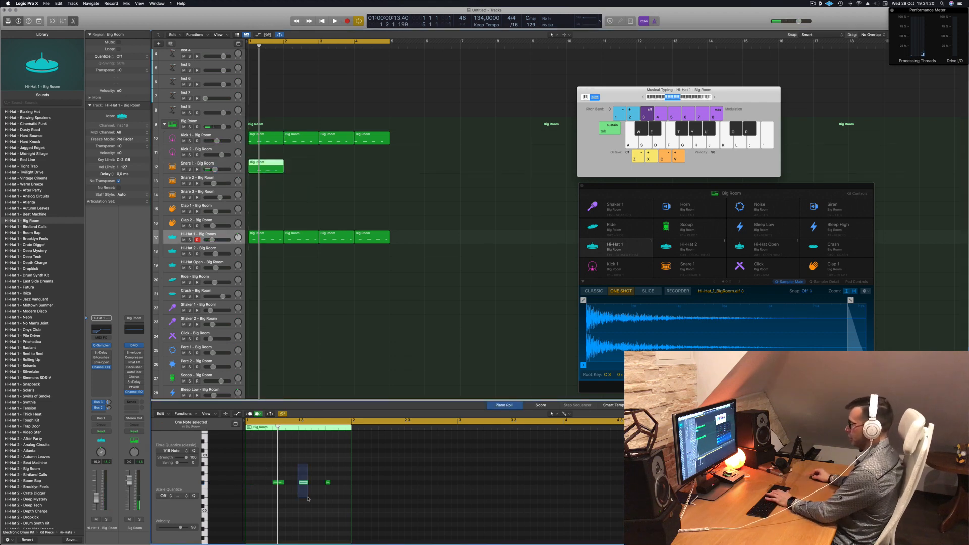
left_click_drag(265, 475, 313, 494)
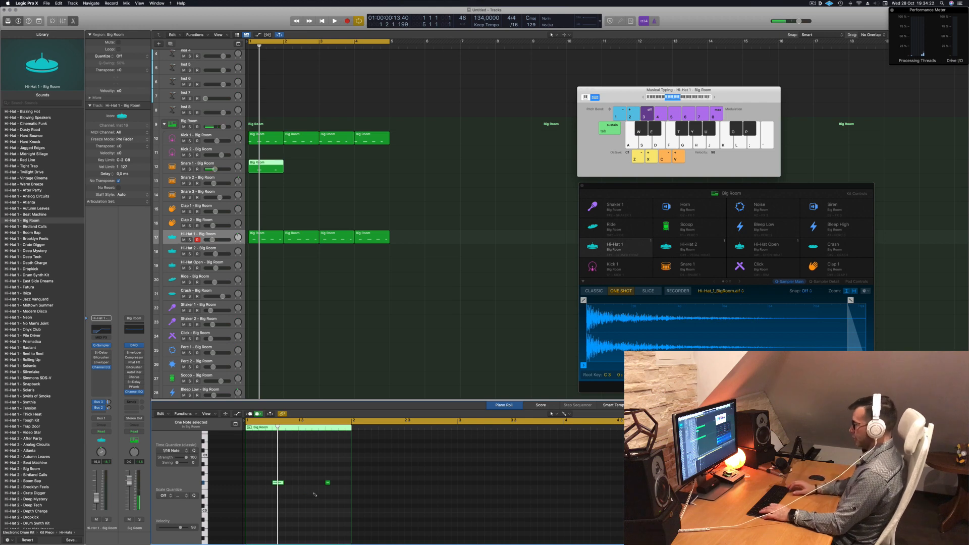
key("space")
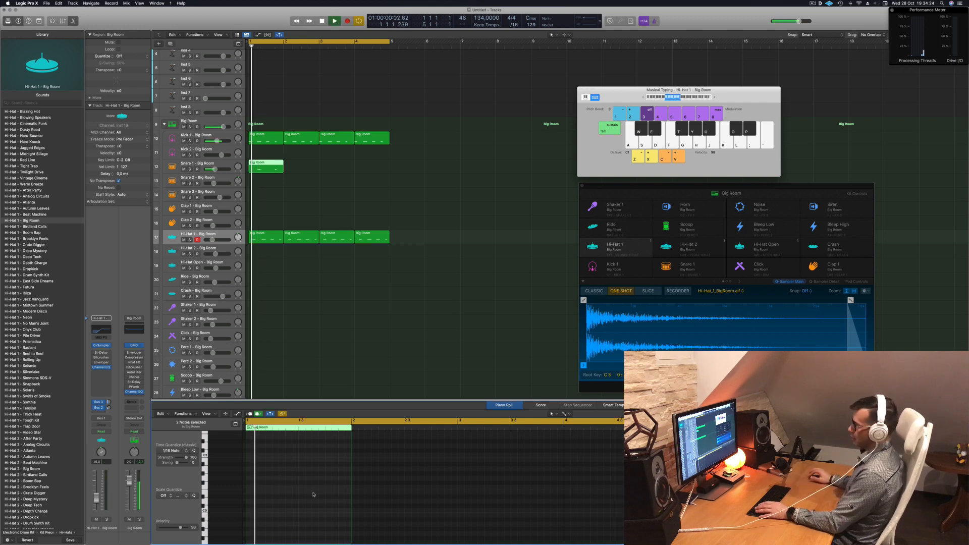
Duplicate the one-bar snare region across all four bars and select the Snare 1 track.
left_click_drag(270, 165, 335, 169)
key("space")
left_click(217, 170)
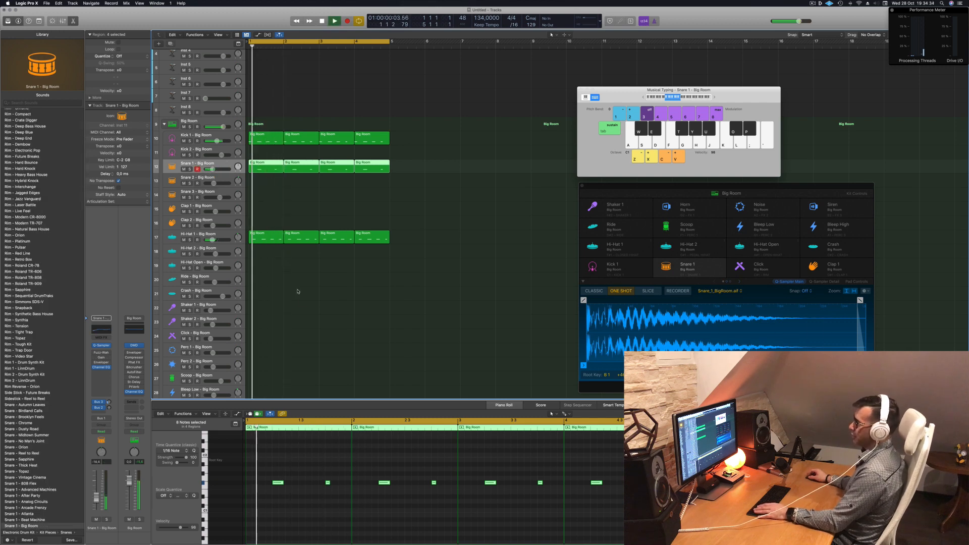
Copy the first hi-hat region to the start of the Click track.
scroll(298, 291, "down", 3)
scroll(298, 291, "down", 2)
key("space")
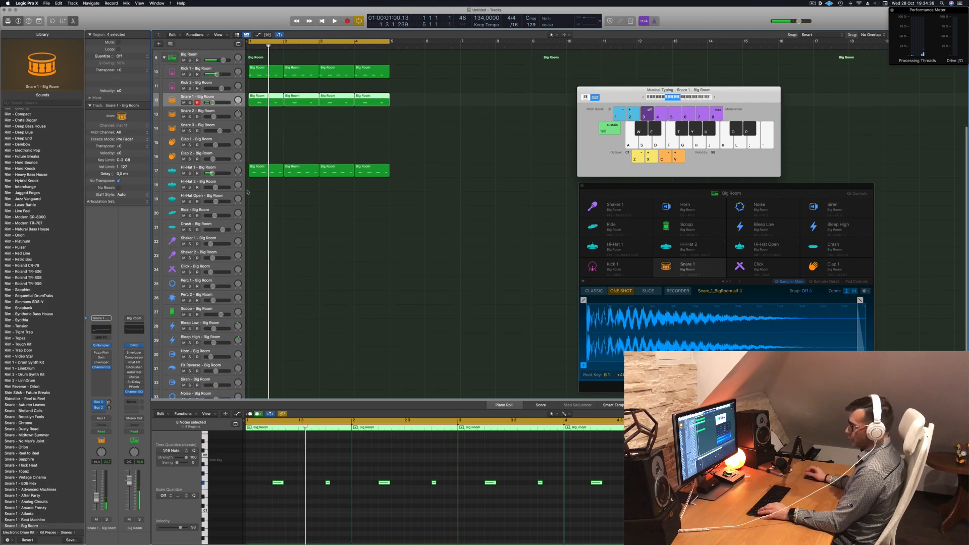
scroll(243, 216, "down", 1)
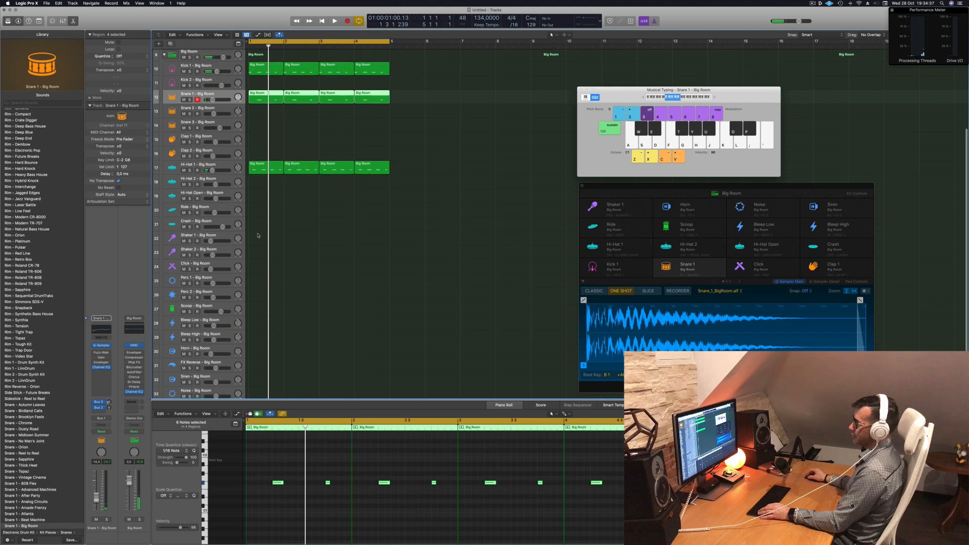
left_click(269, 169)
left_click_drag(269, 169, 269, 269)
Delete the second and fourth notes from the click region, transpose the remaining two, and audition the pattern.
key("space")
left_click(286, 478)
key("space")
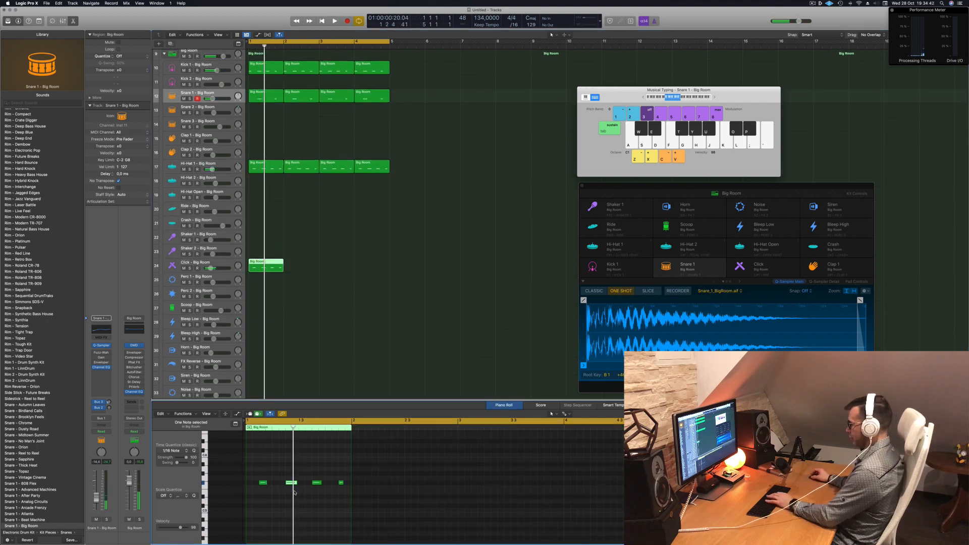
left_click_drag(329, 460, 338, 505)
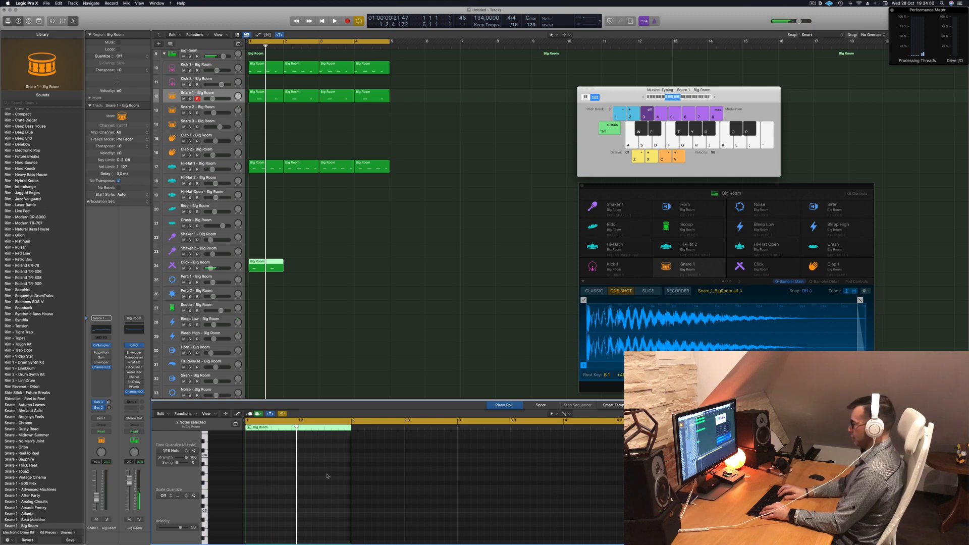
key("space")
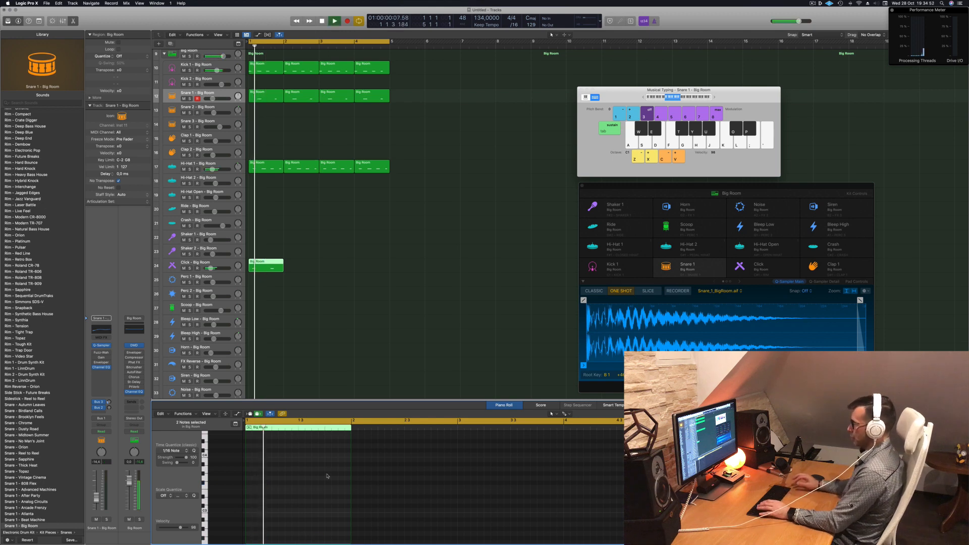
Select the Click track, lower its volume, and play the loop to check the level.
left_click(233, 262)
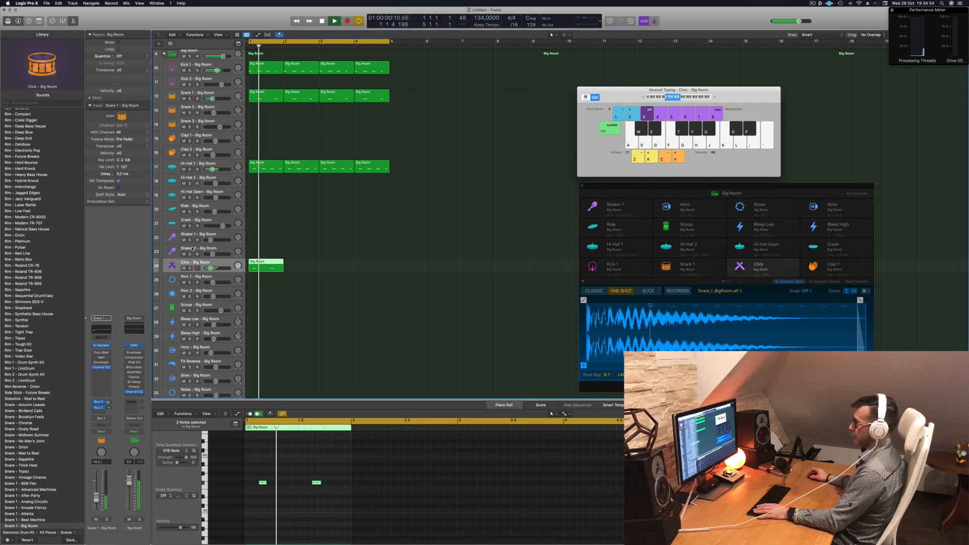
left_click_drag(96, 508, 96, 508)
key("space")
key("space")
key("space")
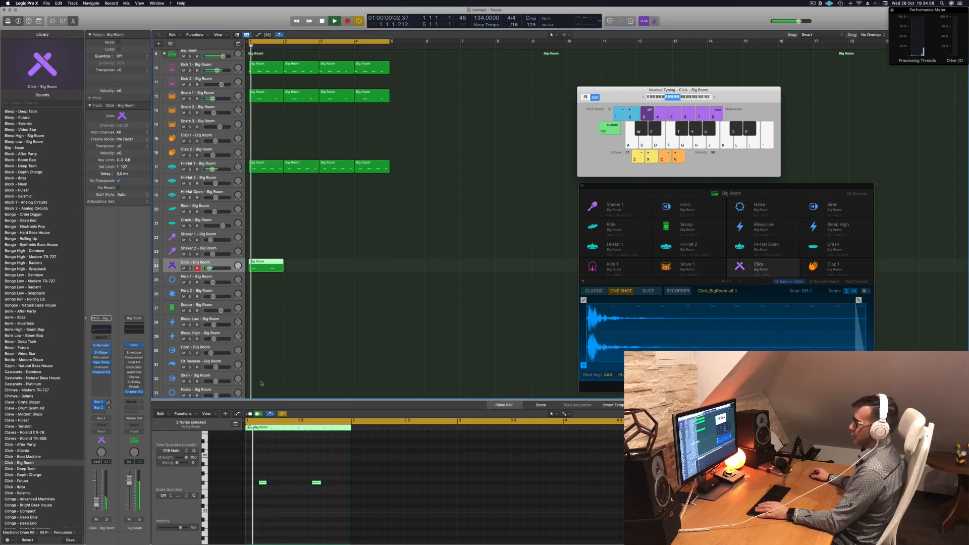
Duplicate the click region to fill all four bars and reduce the Click track's volume further.
left_click_drag(272, 268, 346, 269)
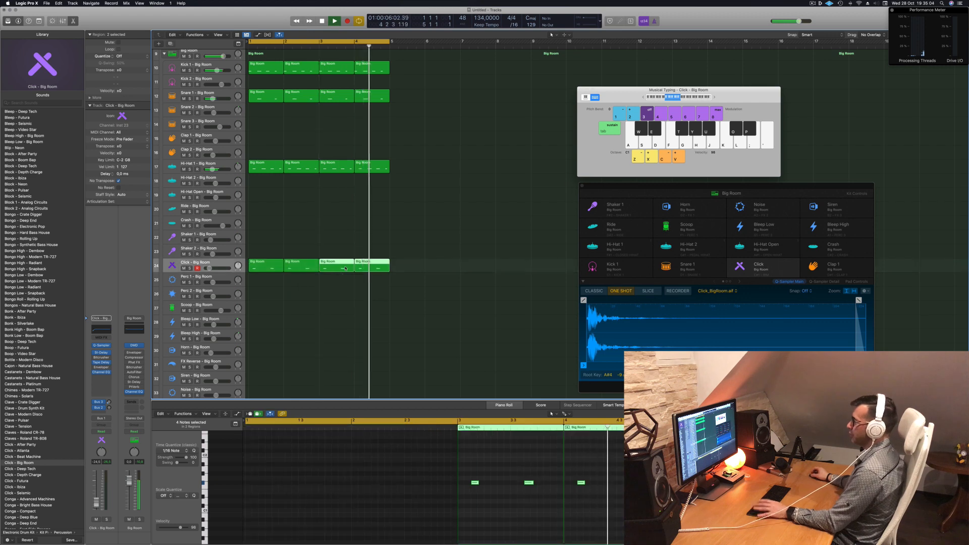
left_click(206, 262)
left_click_drag(101, 500, 101, 503)
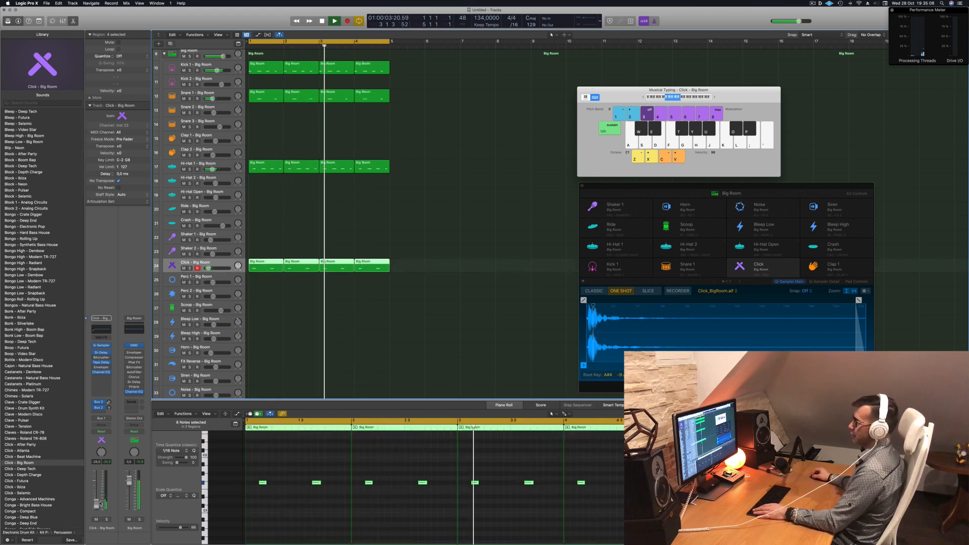
Copy the first hi-hat region to the Scoop track, transpose all its notes down one octave, and audition it.
left_click(265, 176)
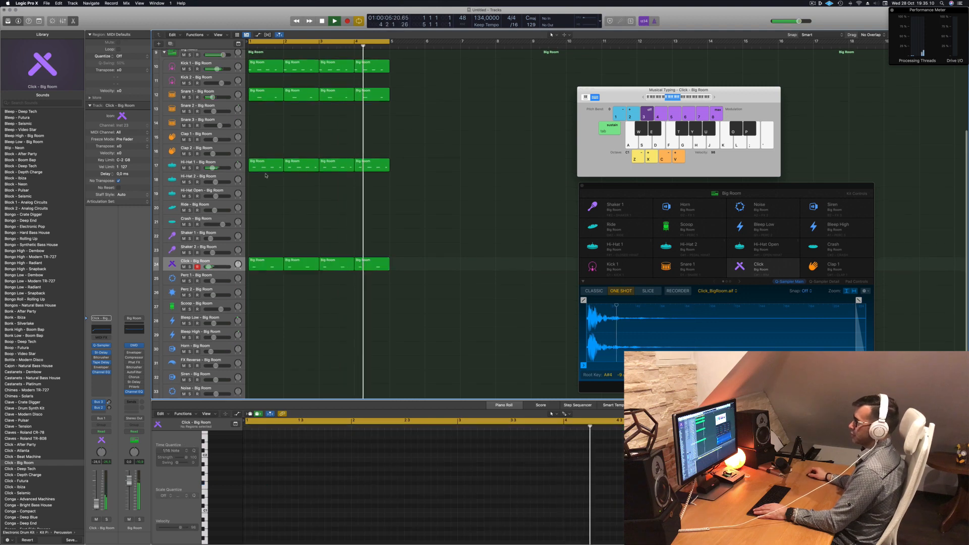
left_click_drag(260, 165, 260, 306)
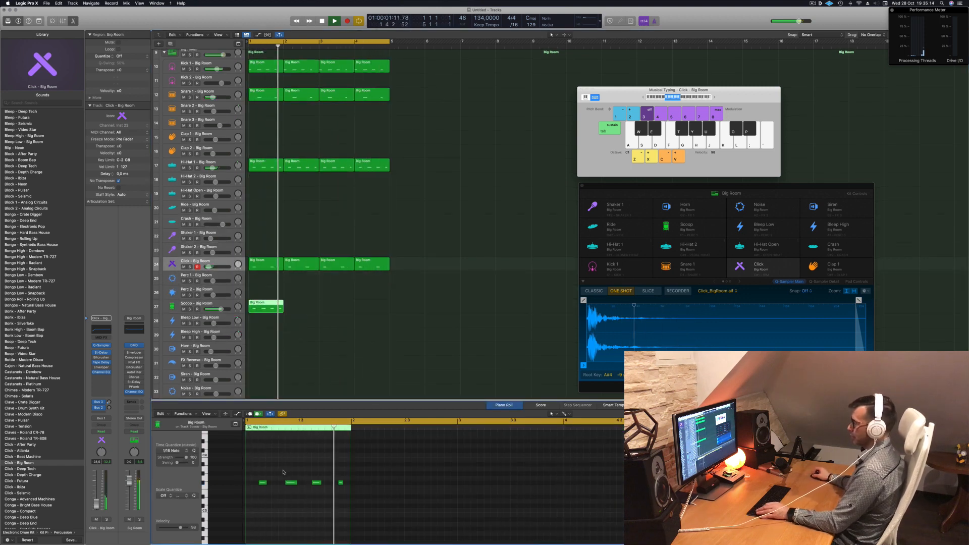
scroll(284, 472, "up", 5)
key("super+a")
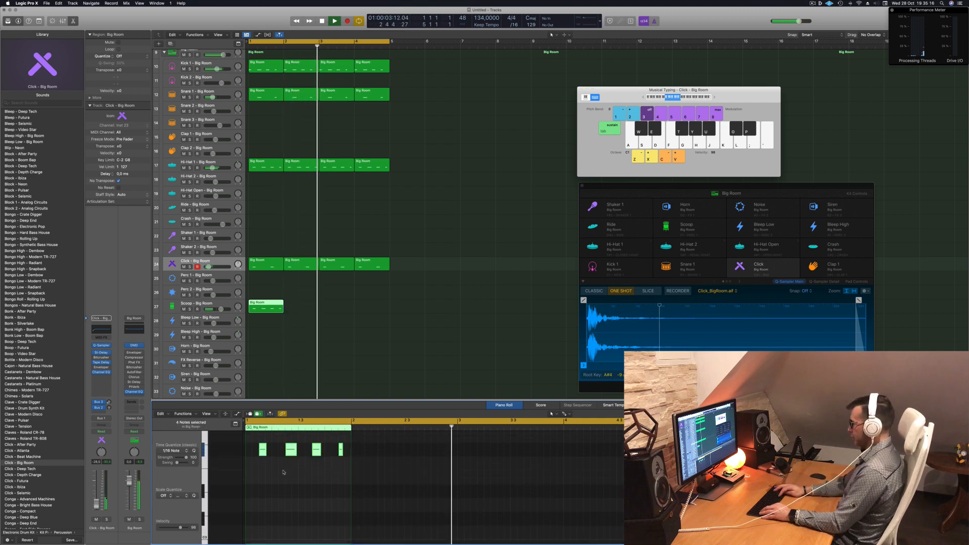
key("alt+shift+Down")
key("Return")
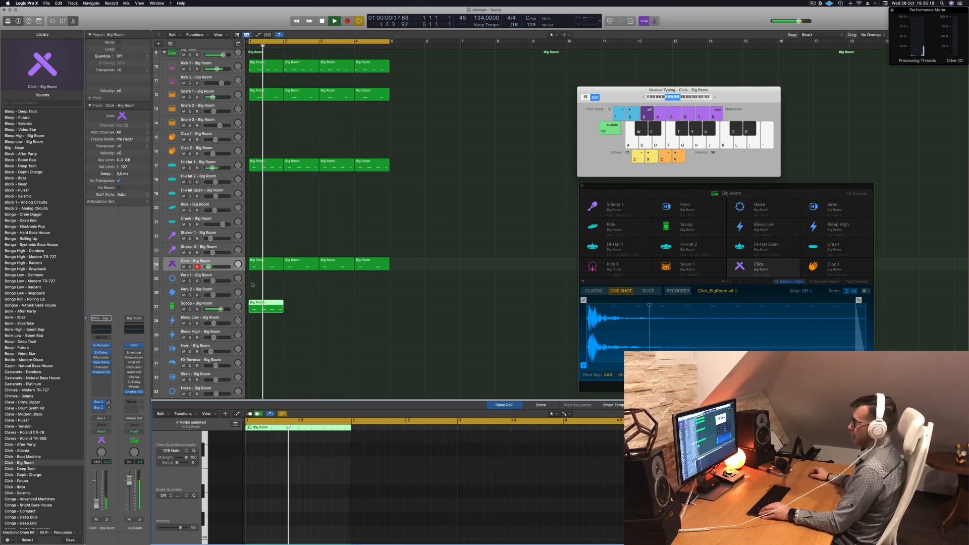
Delete the second note from the scoop region and nudge its first note one sixteenth later.
scroll(234, 281, "down", 3)
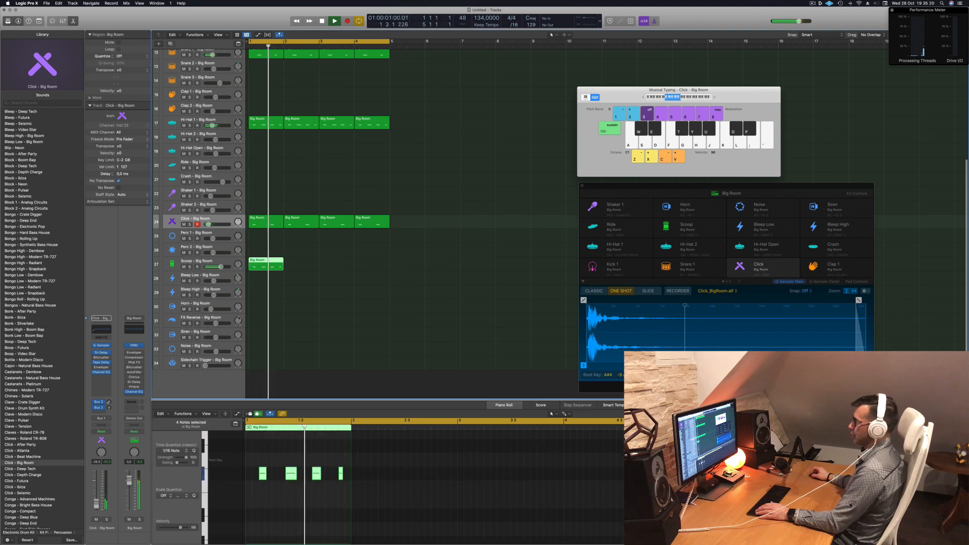
left_click(289, 475)
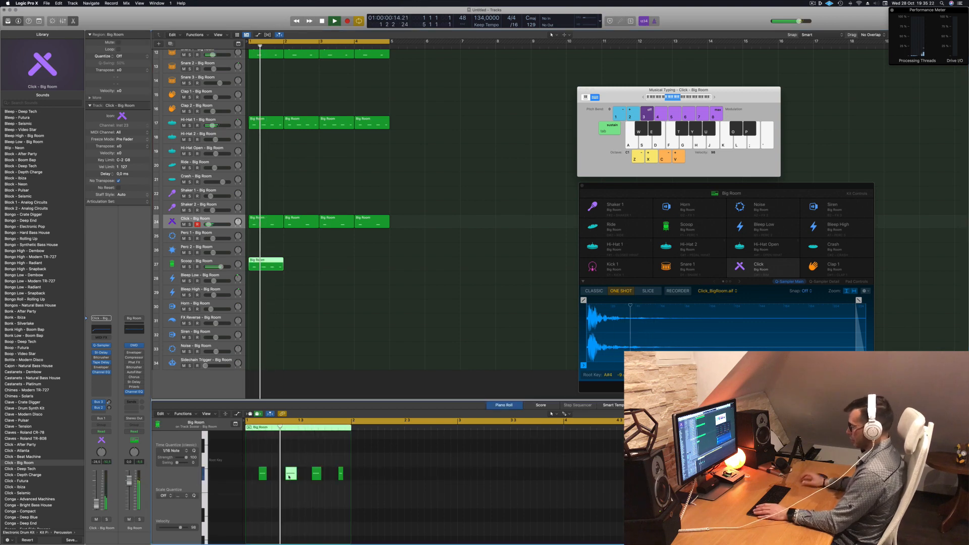
key("Delete")
scroll(288, 475, "up", 5)
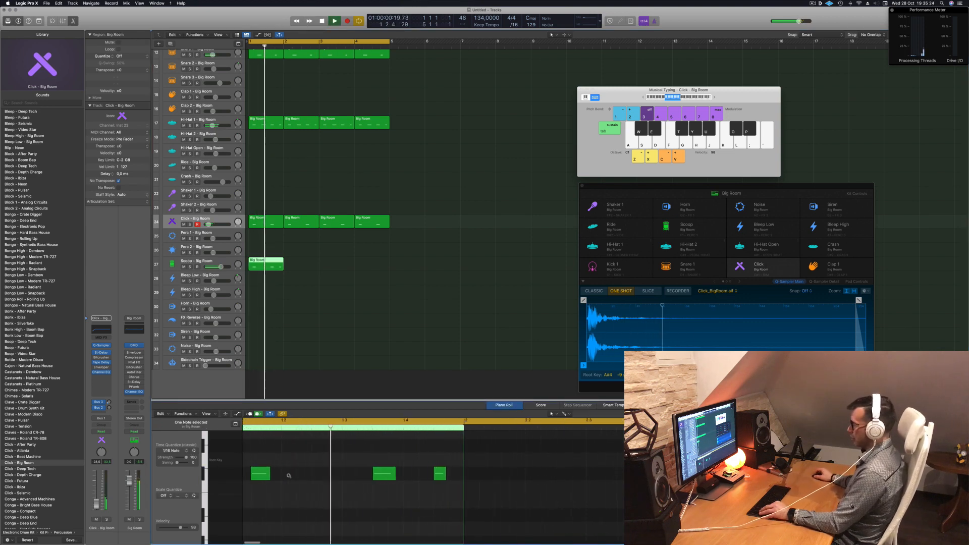
scroll(300, 479, "left", 4)
left_click_drag(300, 454, 308, 477)
key("alt+Right")
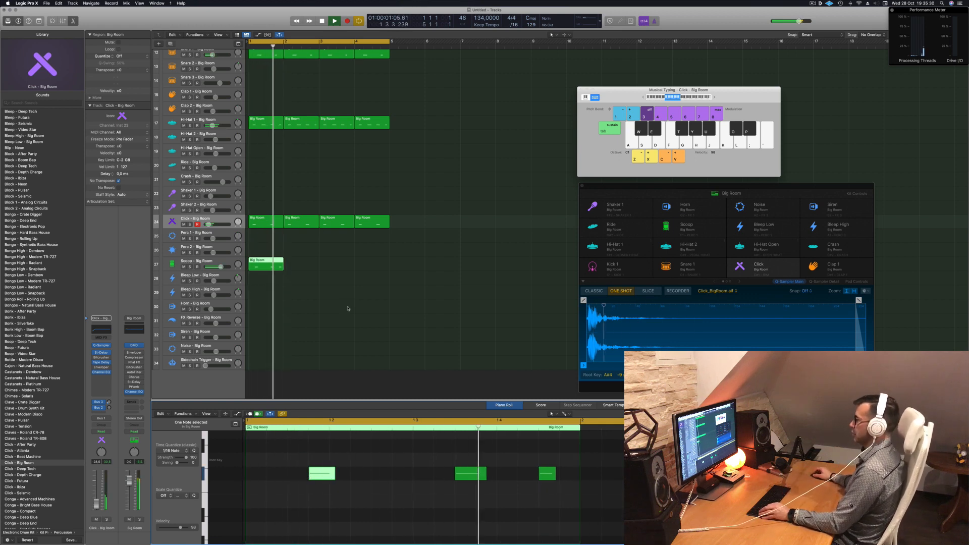
Nudge the scoop region's middle note one sixteenth later and play the loop to check the groove.
scroll(292, 281, "down", 5)
key("space")
left_click(466, 474)
key("alt+Right")
key("space")
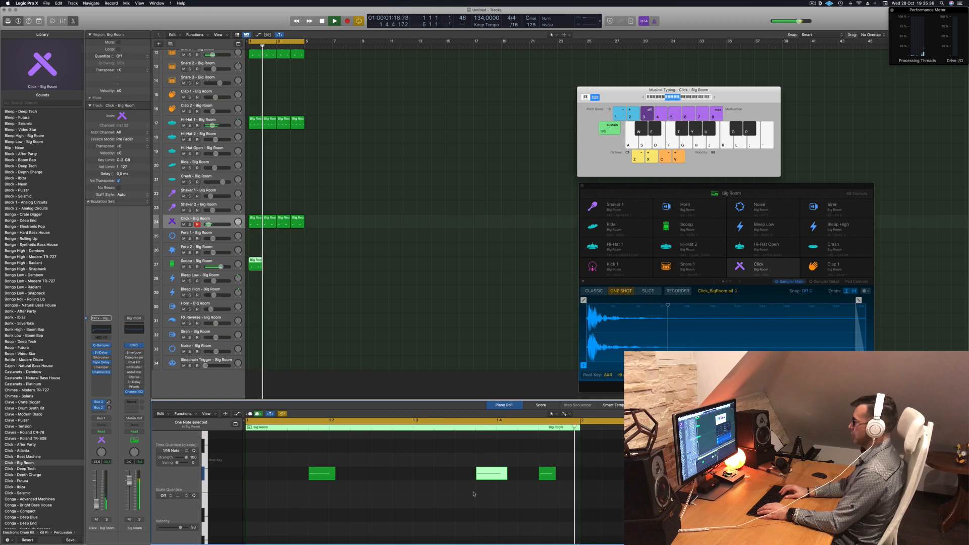
Select the Scoop track, lower its volume, and duplicate its region to fill all four bars.
left_click(226, 262)
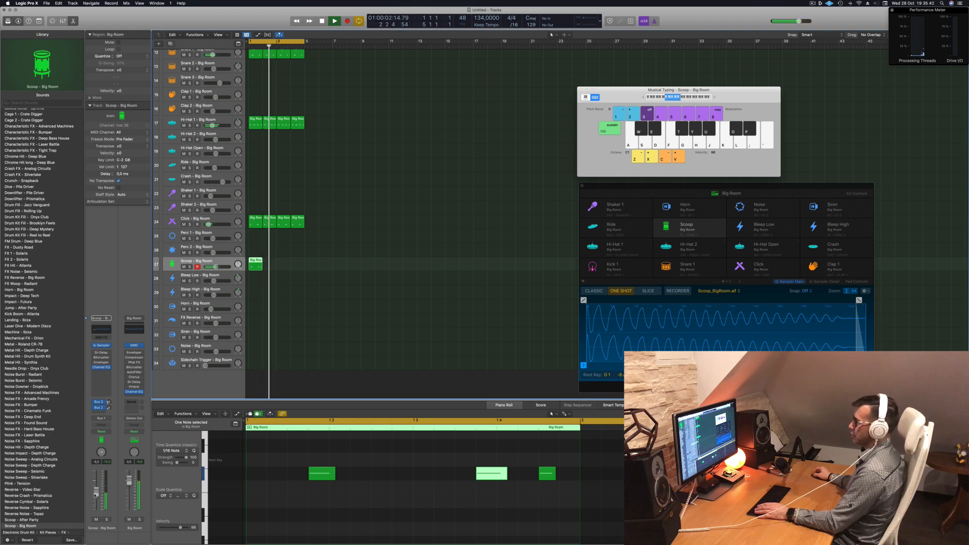
left_click_drag(255, 262, 284, 264)
left_click(222, 262)
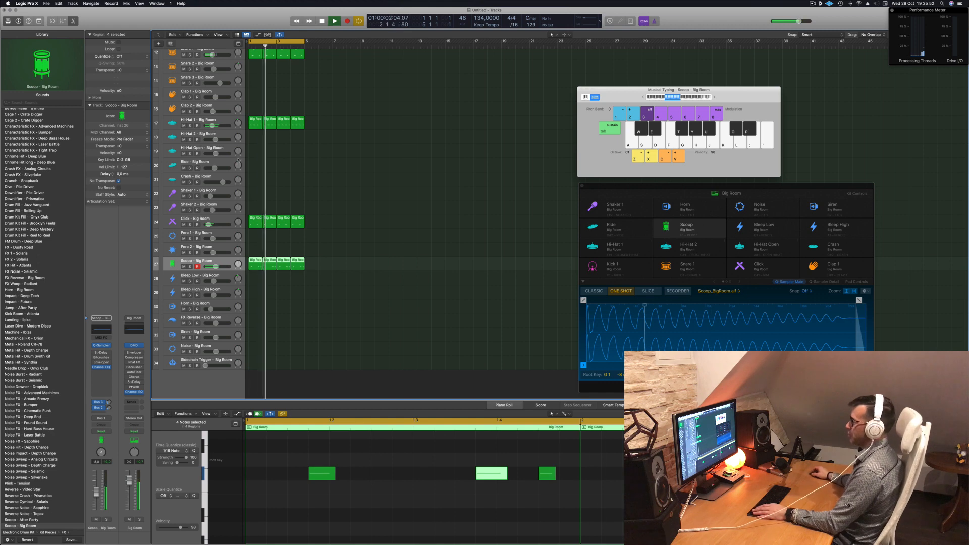
left_click(320, 261)
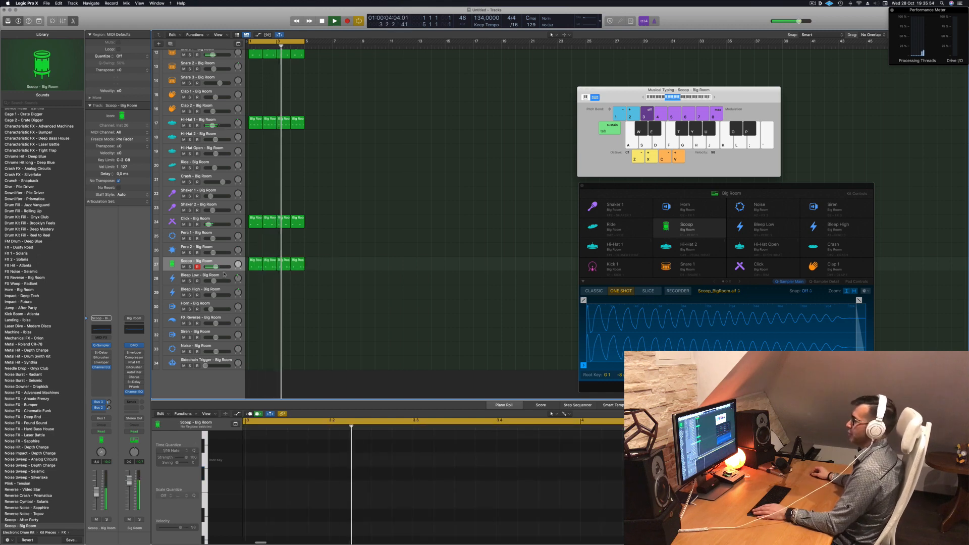
Increase the Scoop track's height and reduce its volume further while auditioning the loop.
left_click_drag(226, 270, 226, 292)
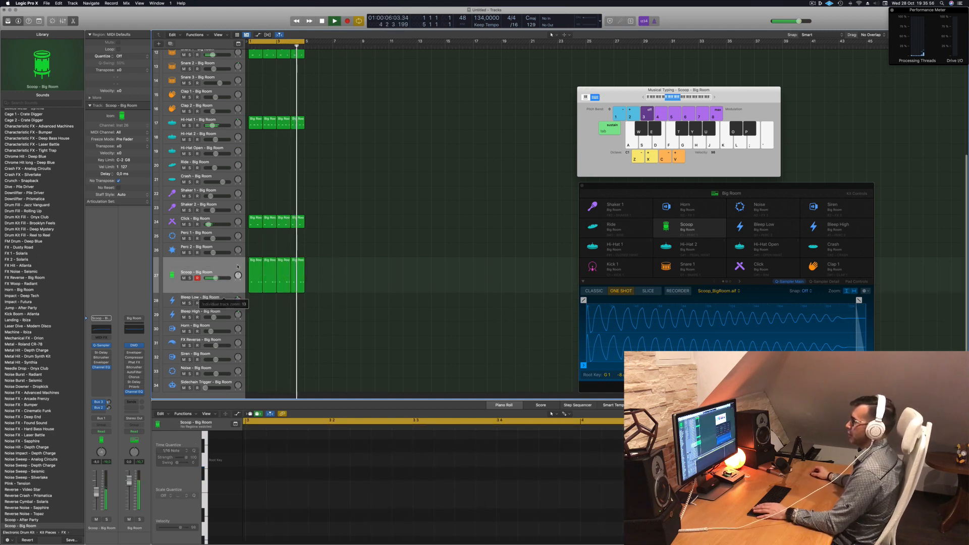
left_click(222, 287)
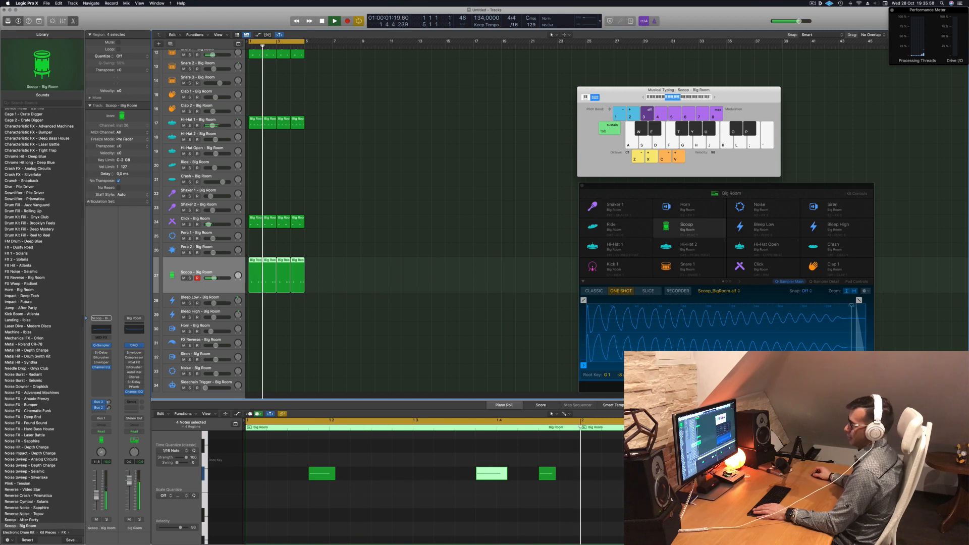
left_click(355, 333)
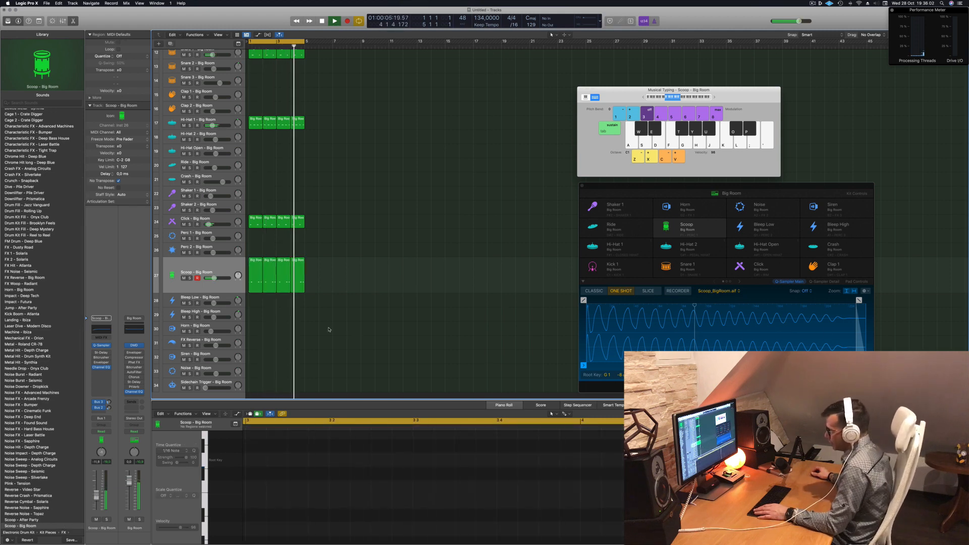
left_click(235, 271)
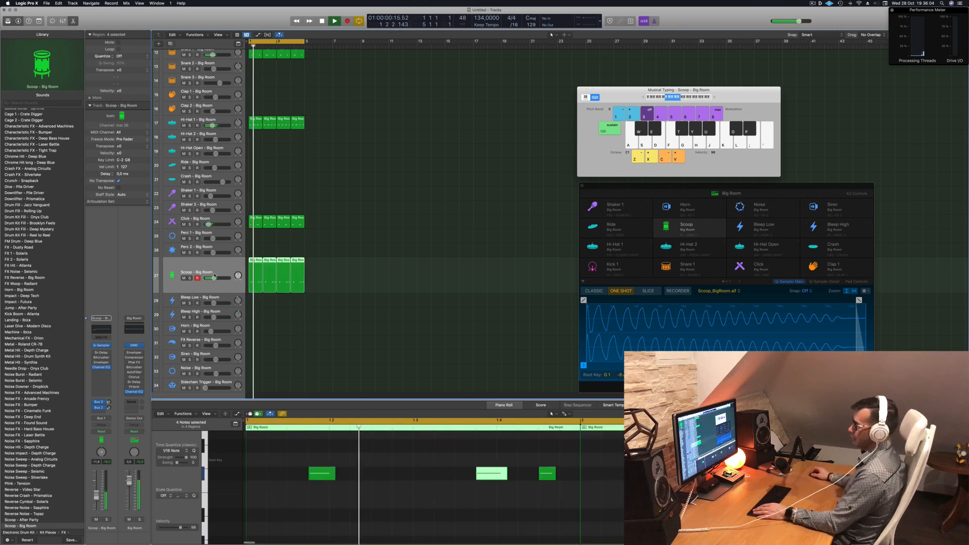
left_click(255, 366)
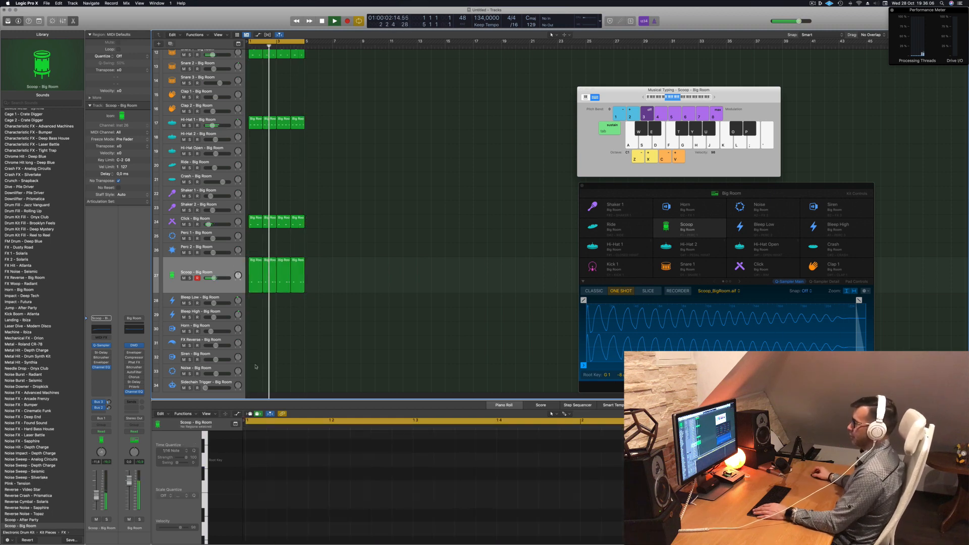
left_click(230, 264)
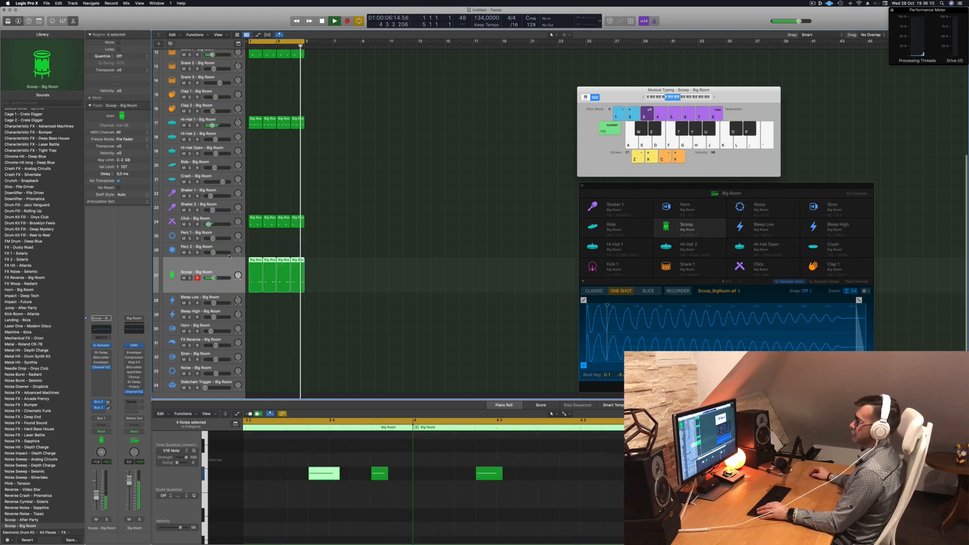
scroll(204, 270, "down", 1)
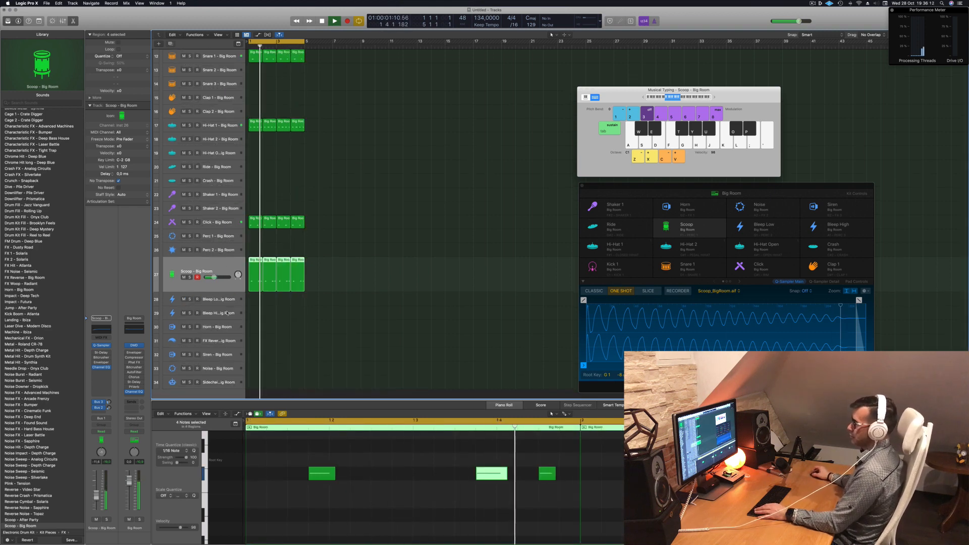
left_click(334, 277)
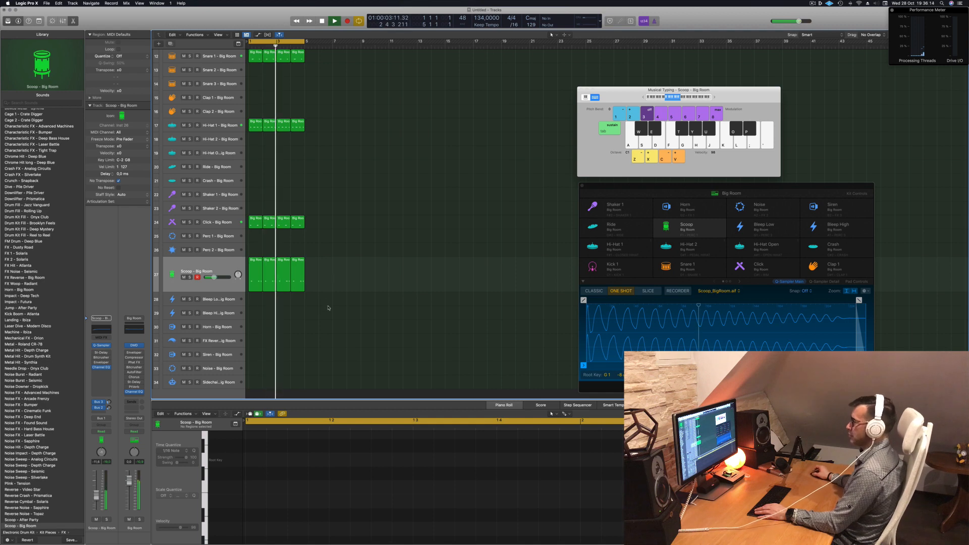
Copy the first click region to the Noise track and reduce it to one long note starting at the beginning of the bar.
left_click_drag(256, 224, 248, 374)
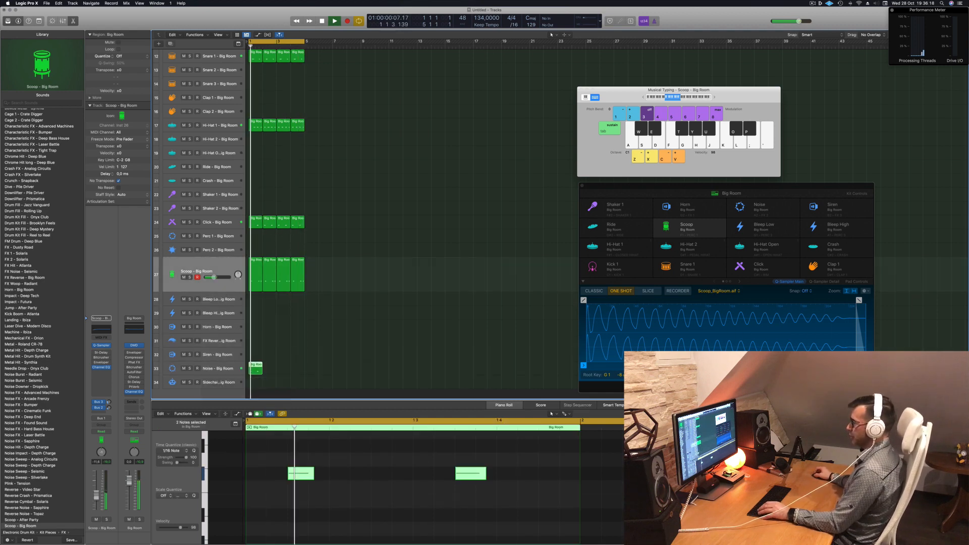
key("space")
left_click_drag(379, 485, 508, 463)
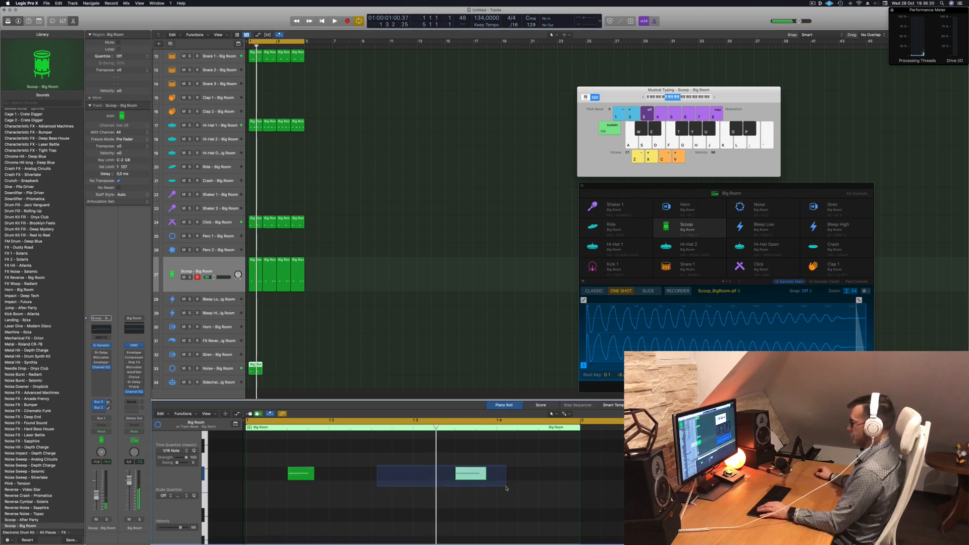
left_click_drag(374, 458, 563, 475)
key("space")
Select the Noise track and transpose the long note in its region while the loop plays.
scroll(295, 338, "down", 2)
left_click(222, 349)
left_click(324, 490)
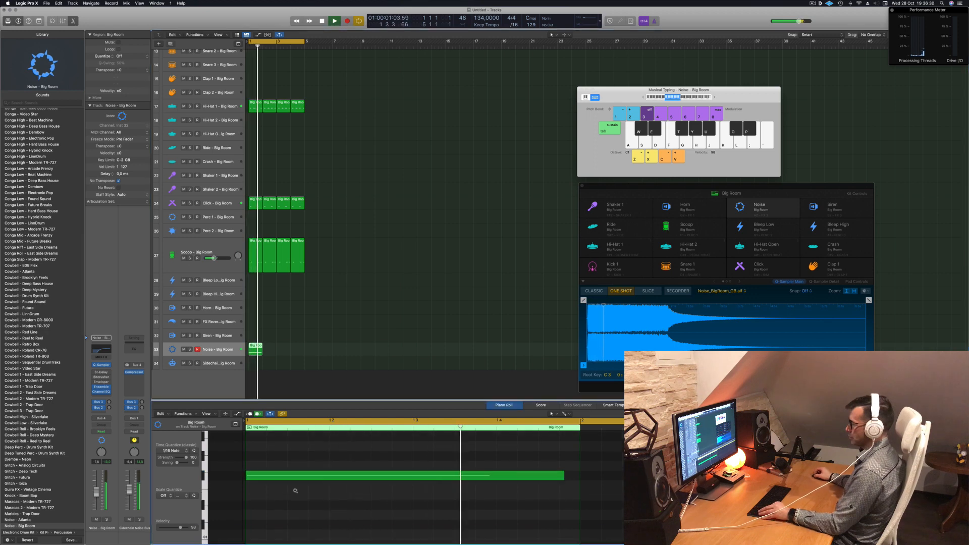
key("super+a")
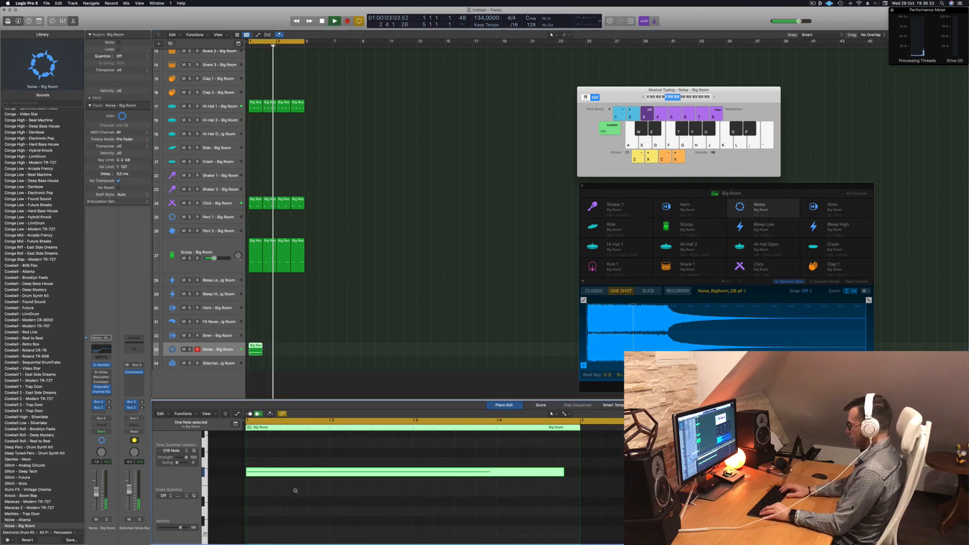
key("Delete")
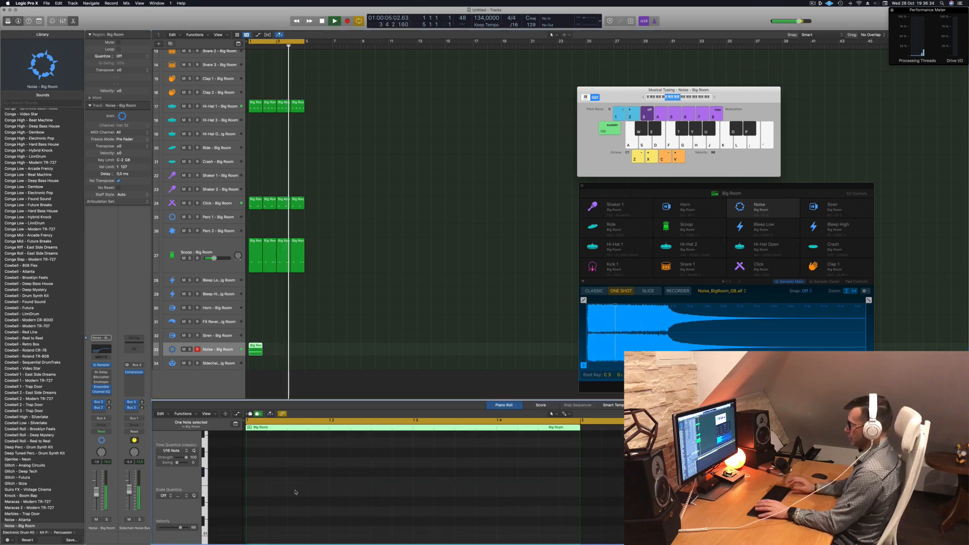
scroll(296, 492, "up", 10)
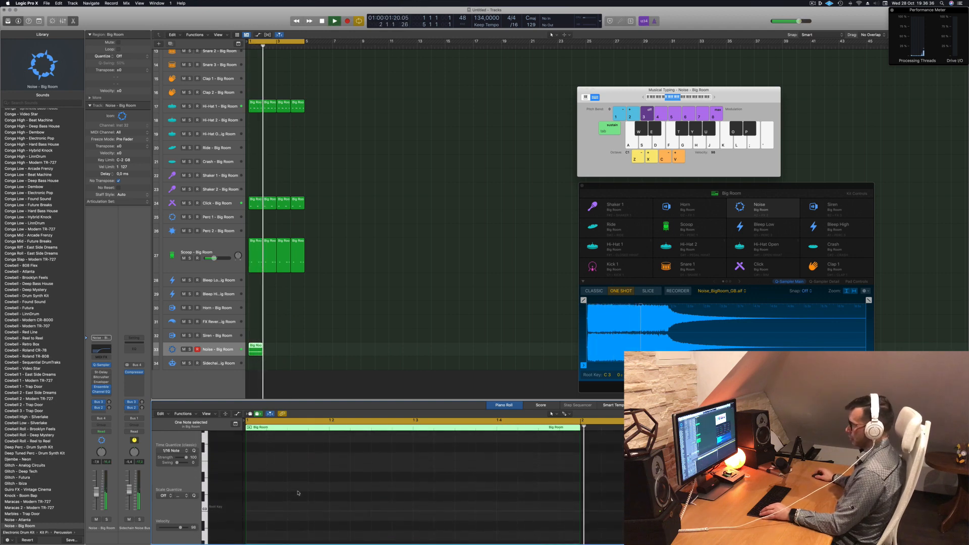
key("alt+shift+Up")
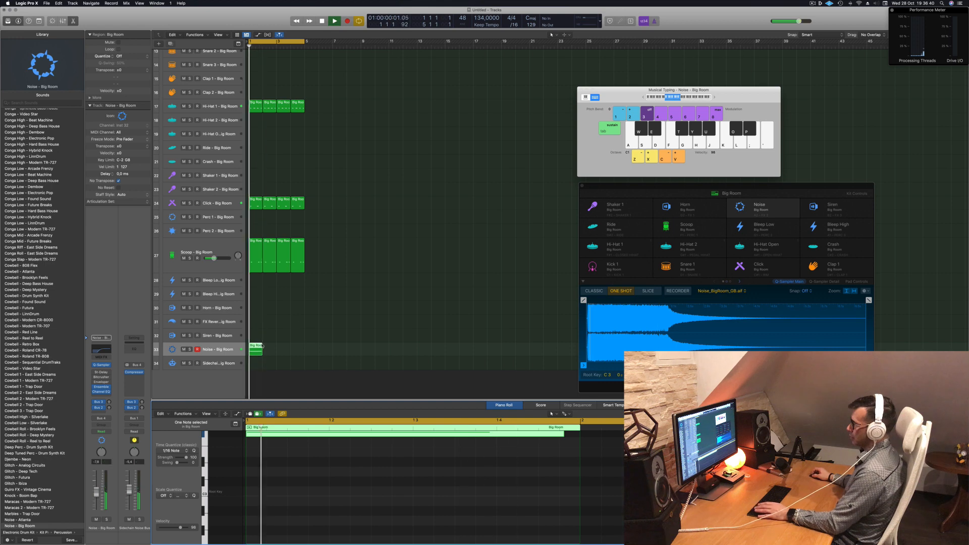
Lengthen the noise region to almost three bars and lower the Noise track's volume.
left_click_drag(262, 354, 287, 352)
key("space")
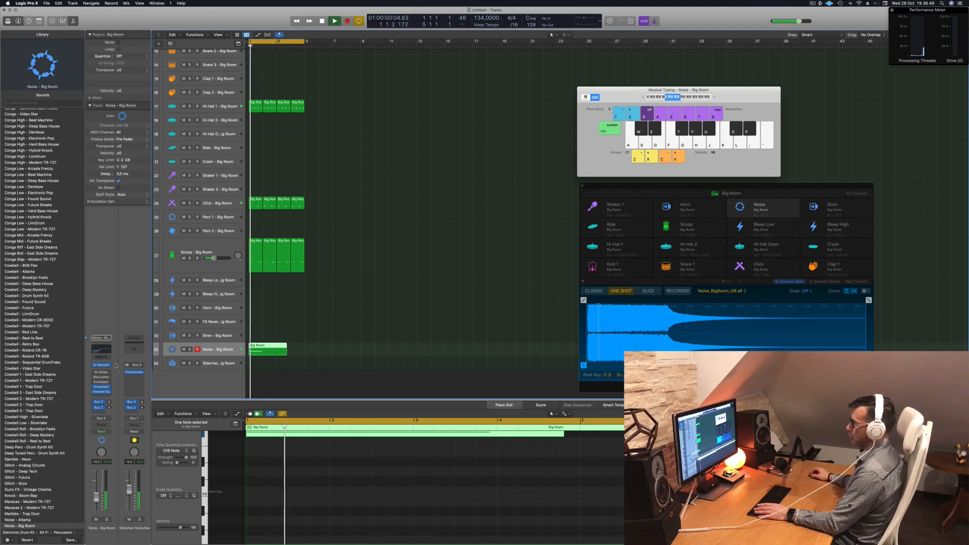
In the Noise track's Channel EQ, set the low cut to 302 Hz and the high cut to about 3900 Hz.
left_click(101, 392)
left_click_drag(560, 193, 504, 192)
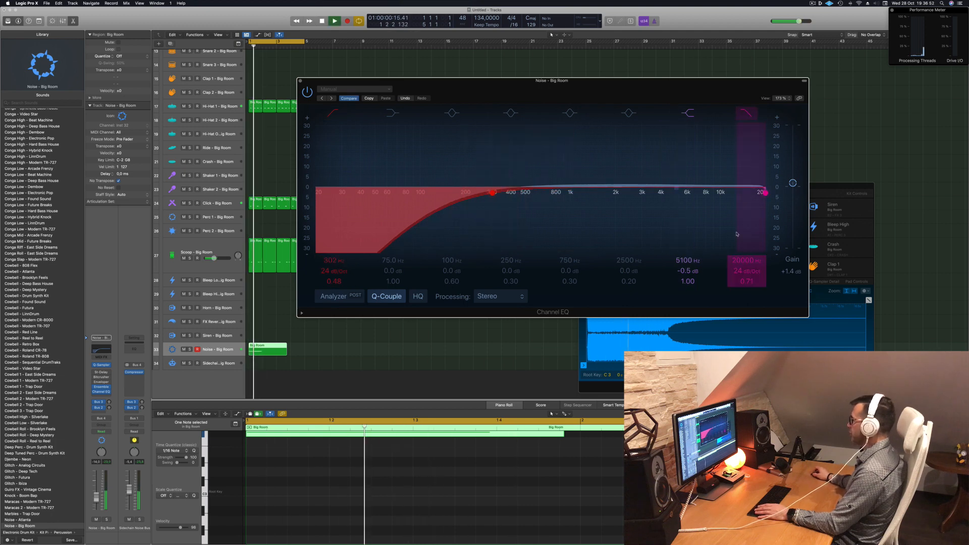
left_click_drag(742, 203, 649, 194)
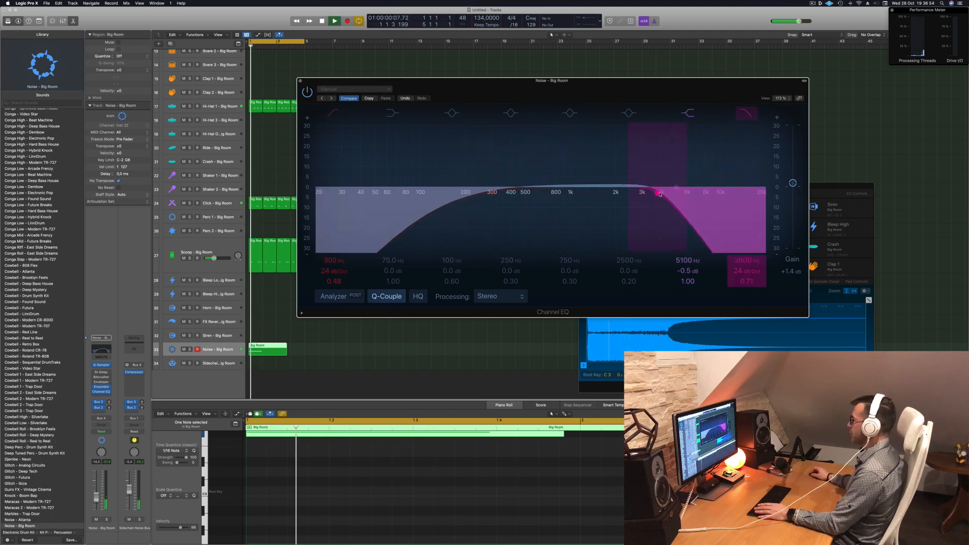
left_click(299, 81)
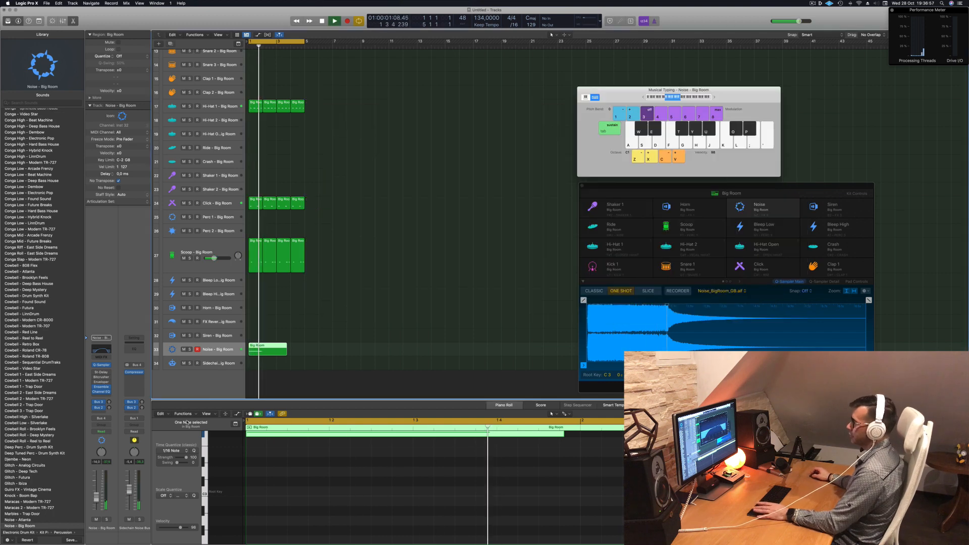
Shorten the noise region to two bars and duplicate it once to fill the four-bar loop.
left_click(277, 348)
left_click(276, 349)
key("Delete")
left_click_drag(260, 350, 287, 352)
left_click(218, 350)
key("space")
key("space")
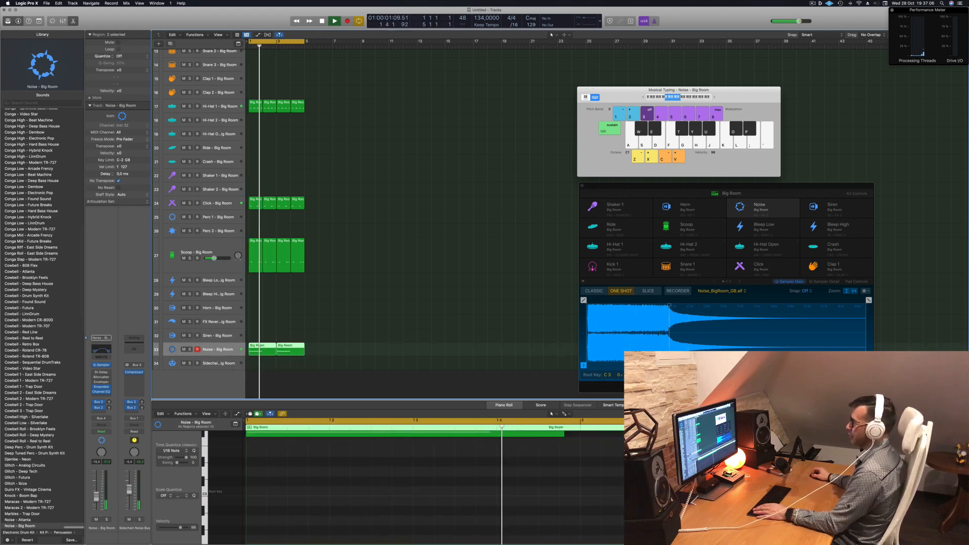
scroll(318, 260, "down", 1)
scroll(318, 260, "down", 1)
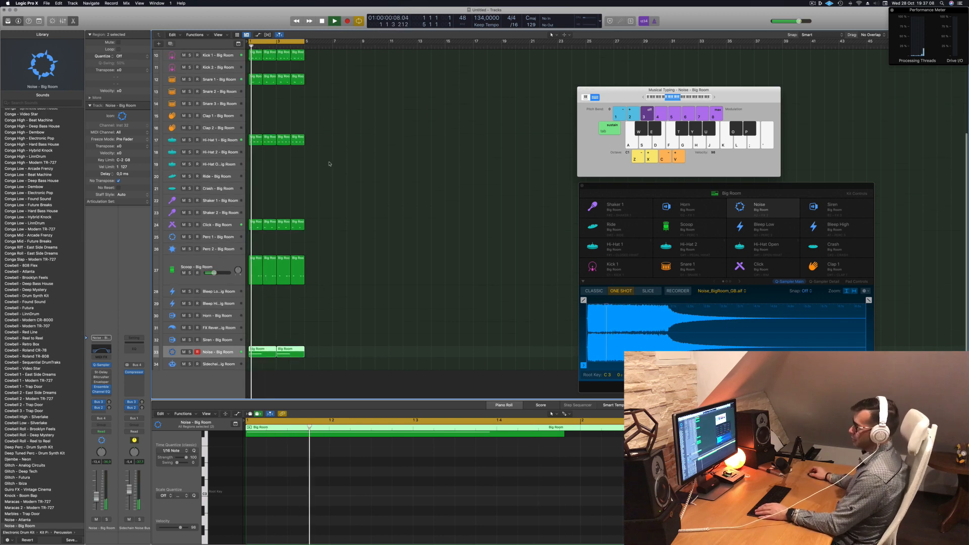
left_click(257, 137)
scroll(258, 139, "right", 1)
left_click_drag(257, 143, 253, 171)
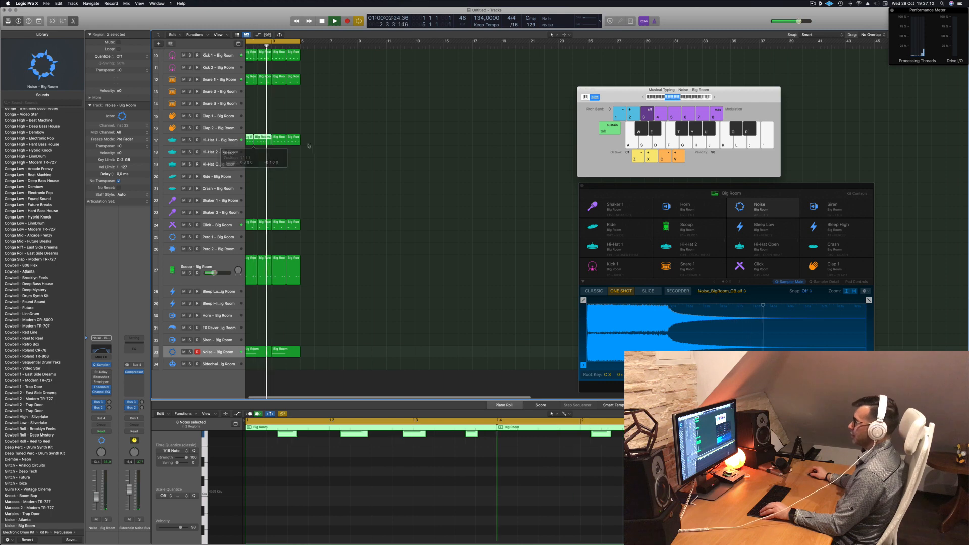
key("Return")
key("super+z")
key("space")
key("space")
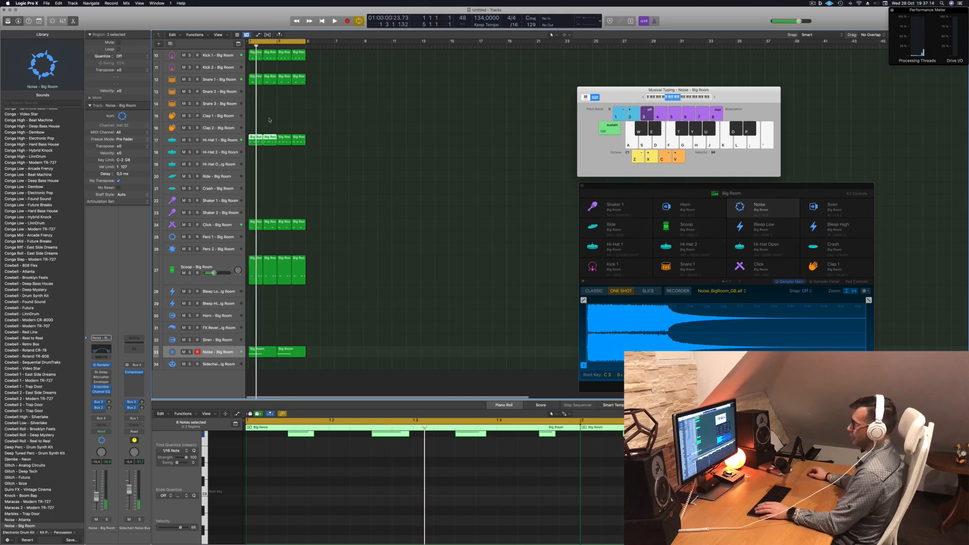
Copy the four Hi-Hat 1 regions to the Hi-Hat Open track, select that track, and audition it in the loop.
left_click_drag(255, 138, 282, 166)
key("space")
key("space")
left_click(216, 165)
key("space")
key("space")
Open the Hi-Hat Open track's Quick Sampler and load the Hi-Hat Open – Deep Bass House sound.
left_click(102, 345)
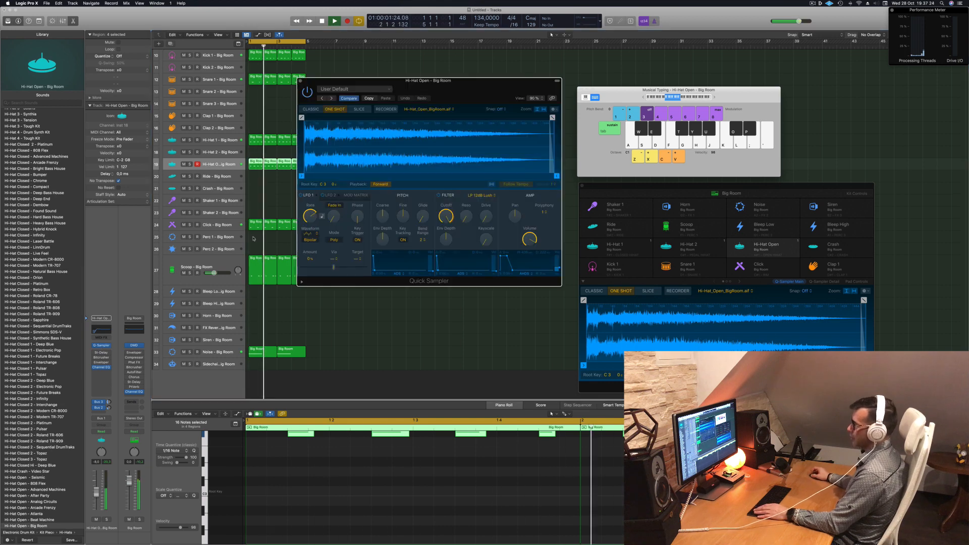
scroll(49, 234, "down", 8)
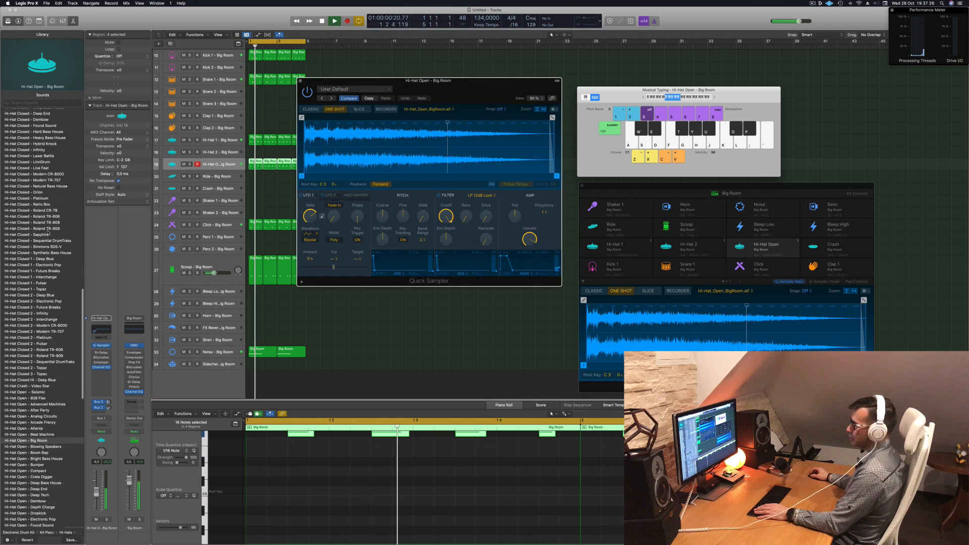
scroll(49, 232, "down", 5)
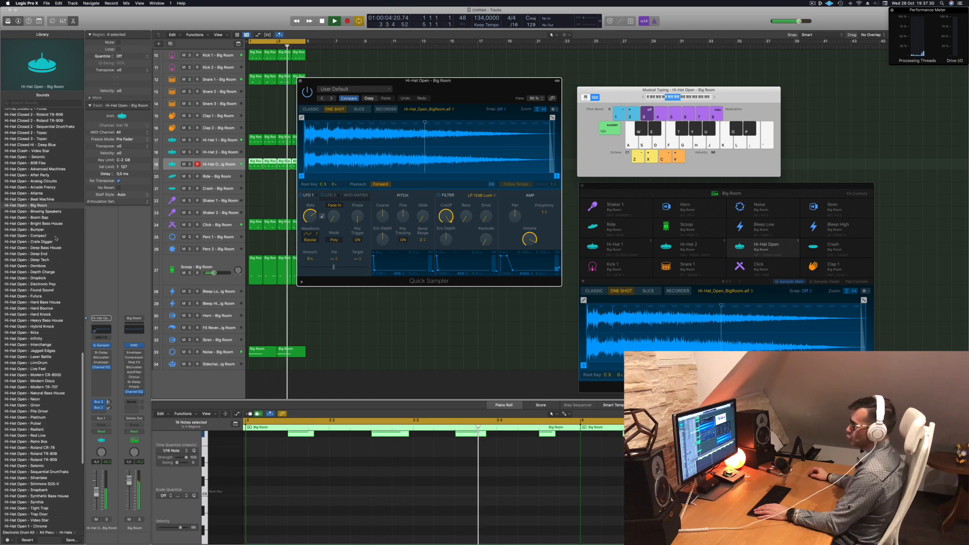
left_click(43, 248)
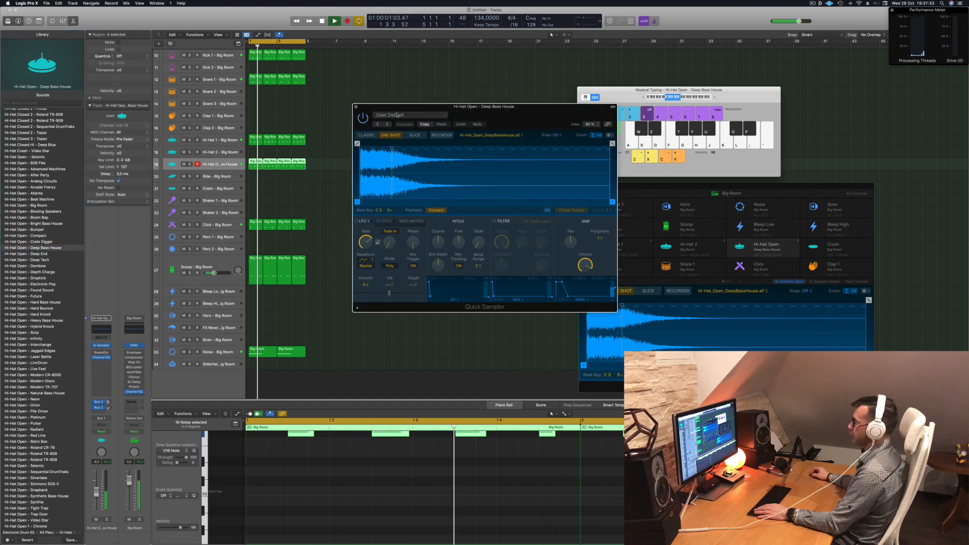
Close the Quick Sampler and compare the note patterns of the Hi-Hat 1 and Hi-Hat Open regions in the Piano Roll.
left_click(356, 107)
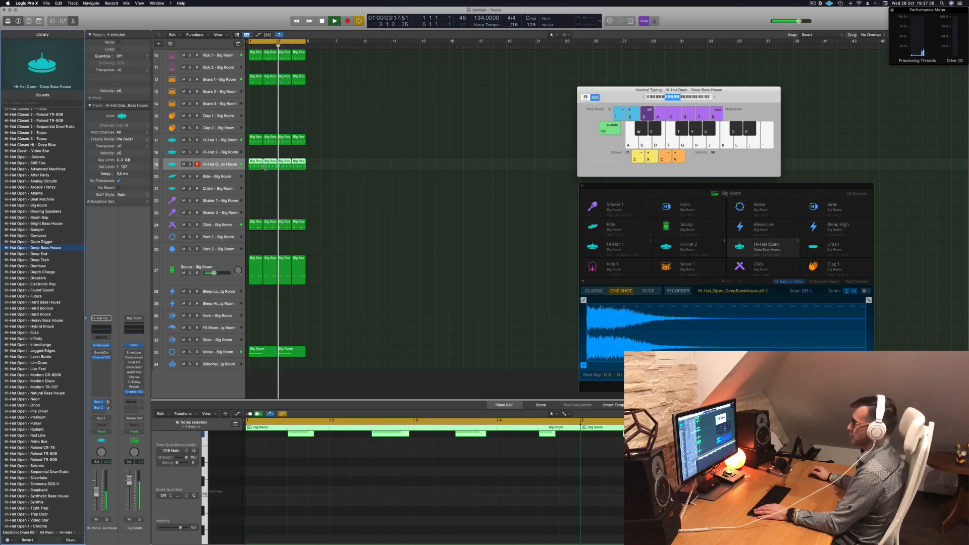
left_click(280, 190)
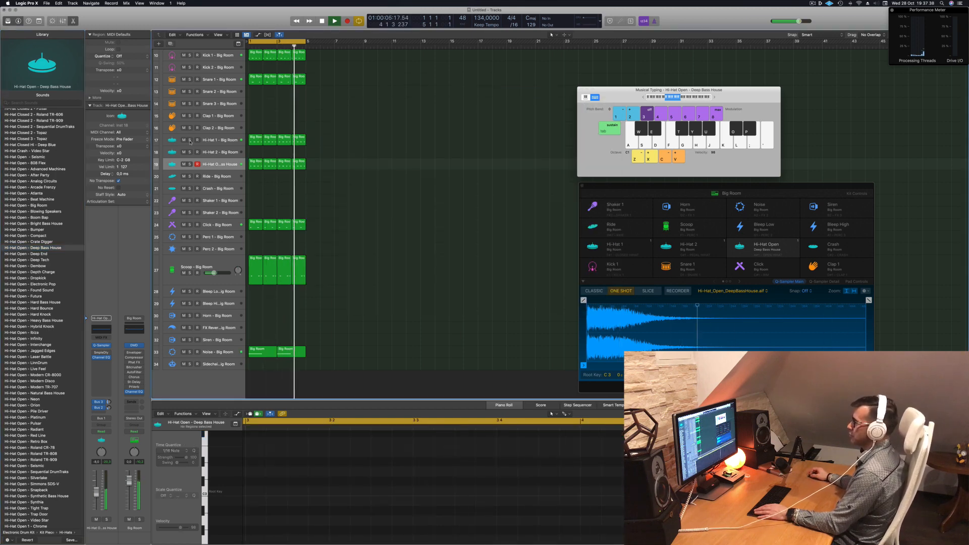
left_click(190, 141)
left_click_drag(314, 147, 256, 140)
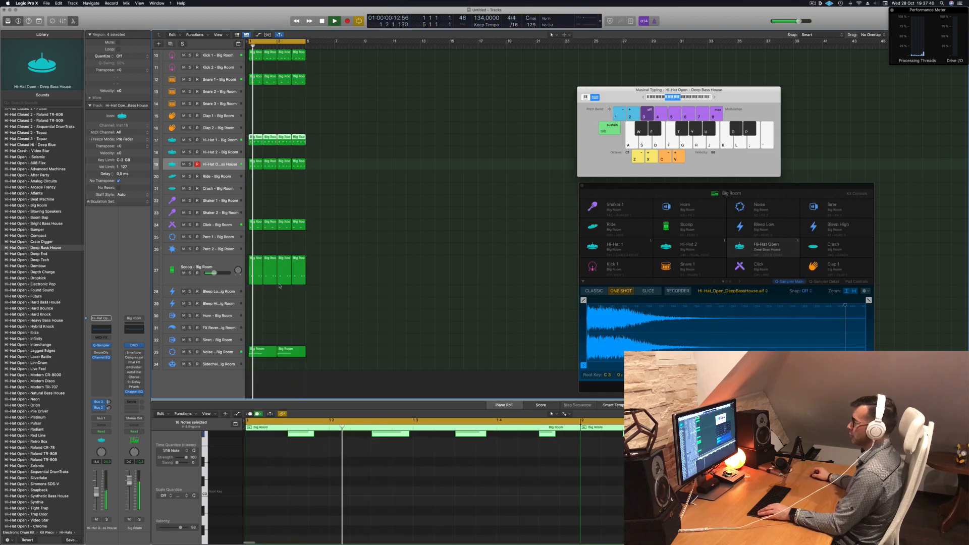
scroll(330, 473, "up", 4)
scroll(330, 474, "down", 2)
left_click_drag(287, 490, 312, 490)
scroll(296, 467, "down", 2)
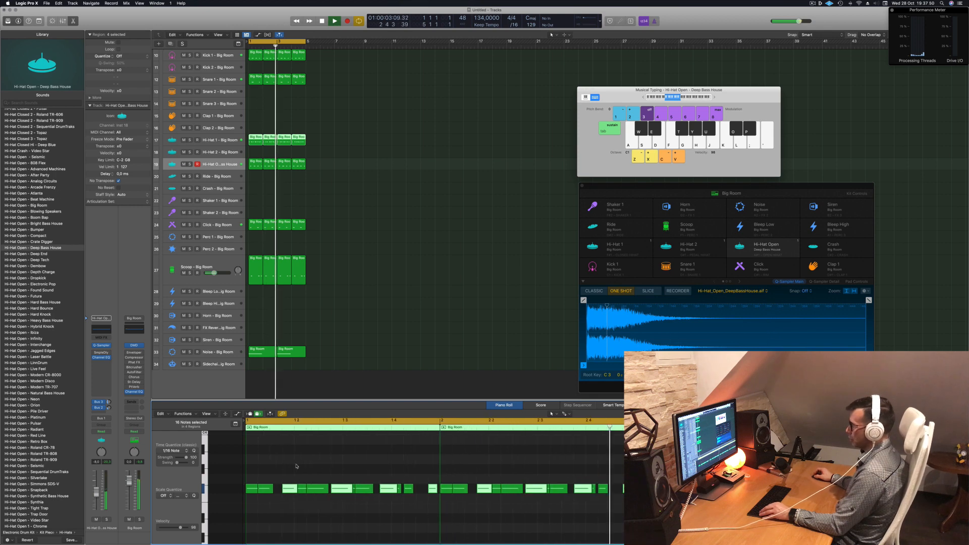
scroll(283, 135, "down", 2)
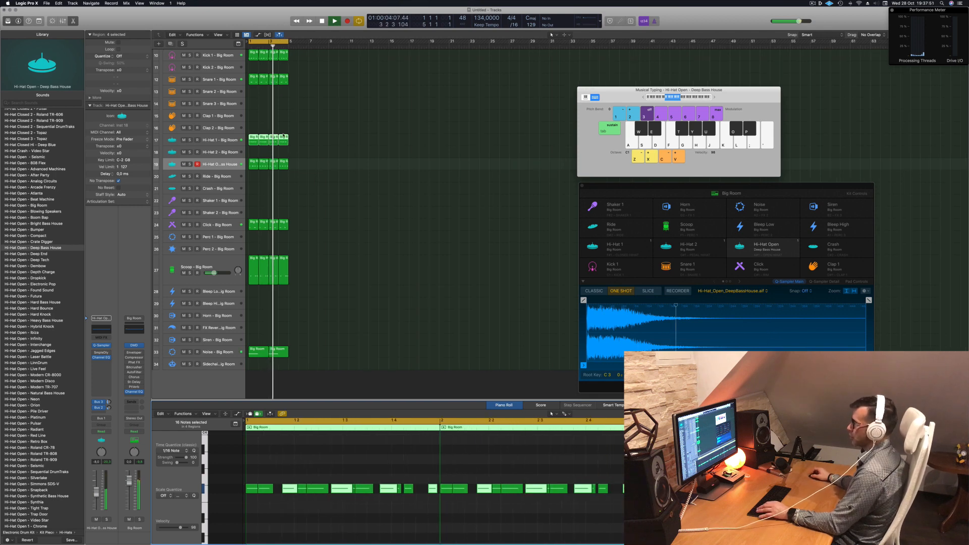
left_click(224, 162)
key("space")
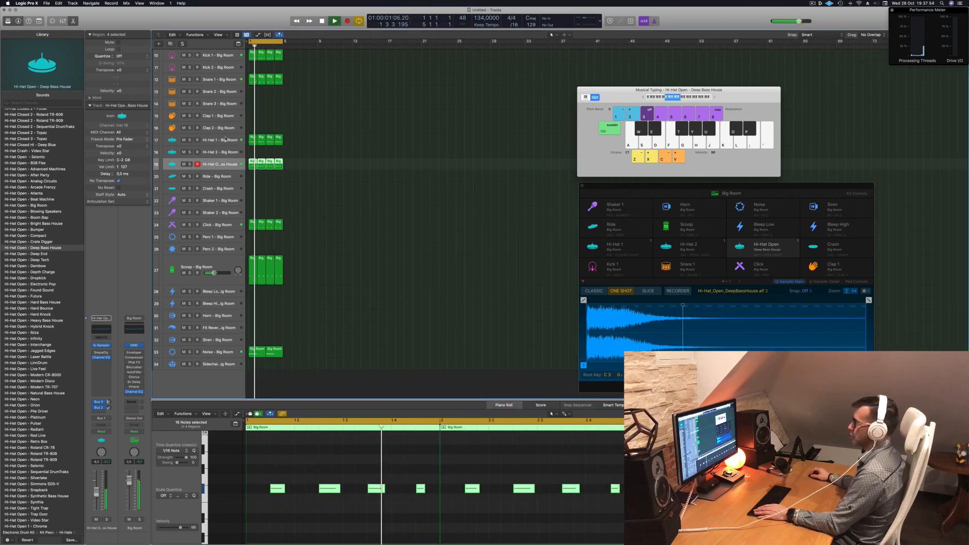
left_click(225, 140)
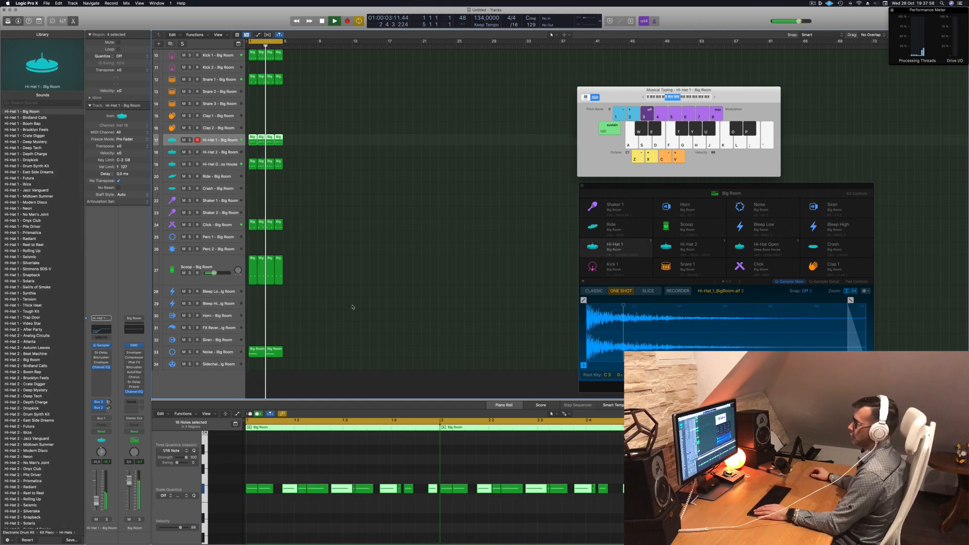
Select the empty Inst 1 track above the drum tracks and stop playback.
scroll(367, 143, "up", 8)
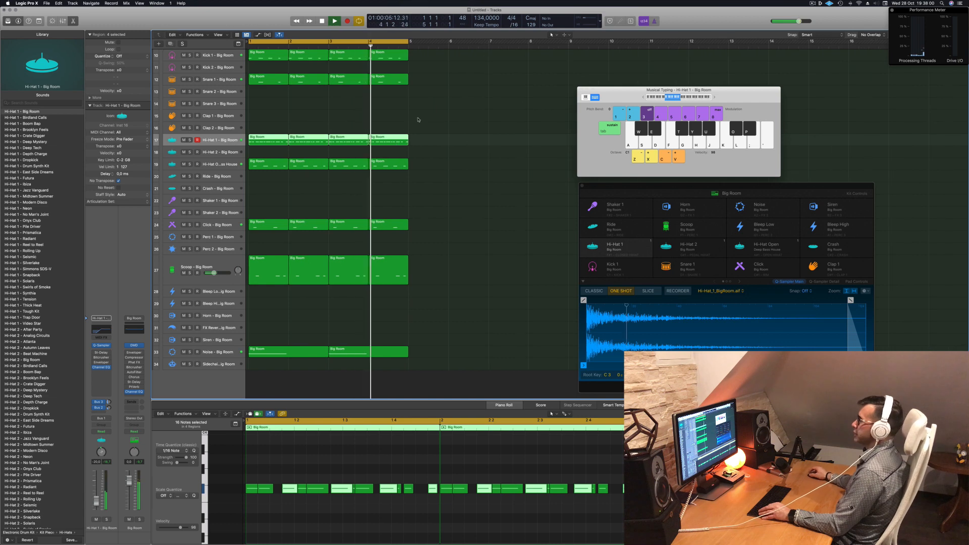
scroll(417, 123, "up", 3)
scroll(418, 123, "up", 3)
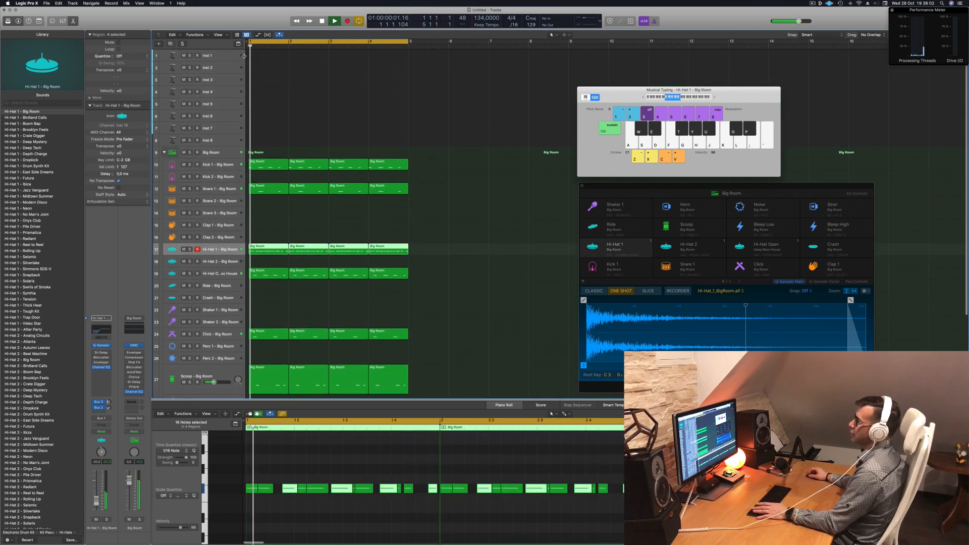
left_click(223, 55)
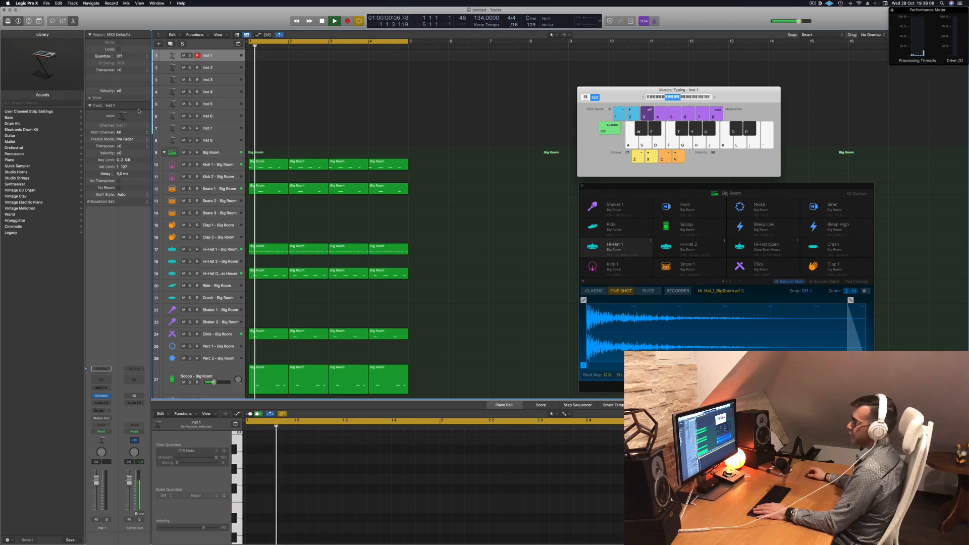
key("space")
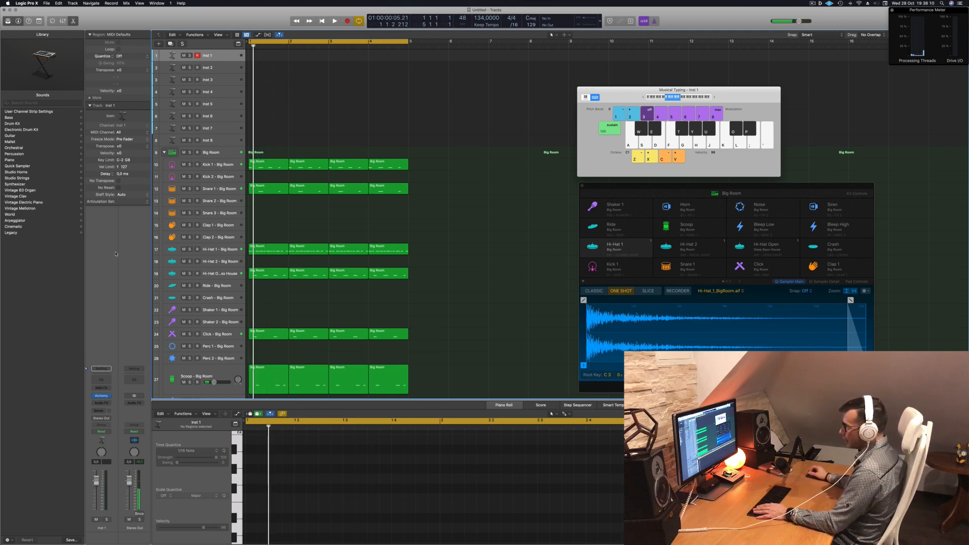
Browse the Library's Bass and Quick Sampler Keys categories for an Inst 1 sound.
left_click(30, 118)
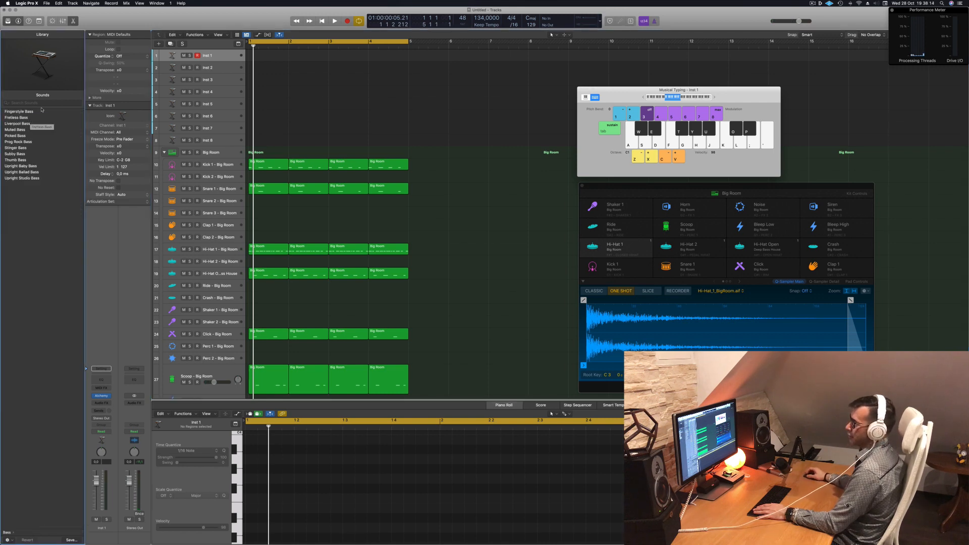
left_click(7, 533)
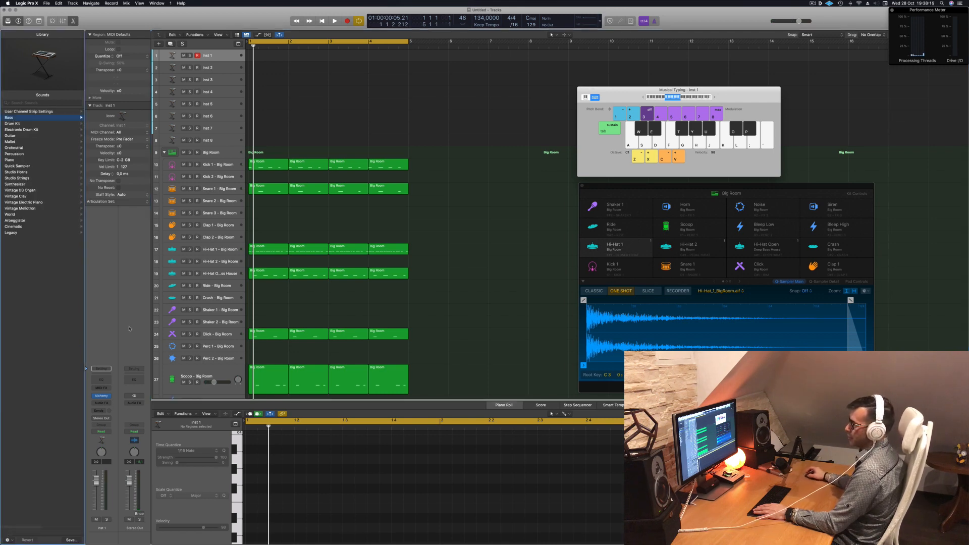
left_click(23, 165)
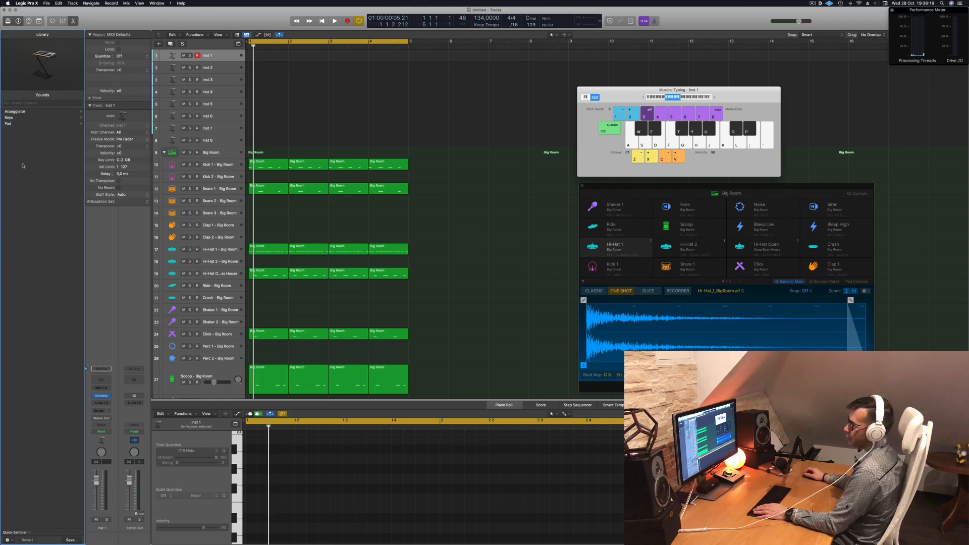
left_click(33, 118)
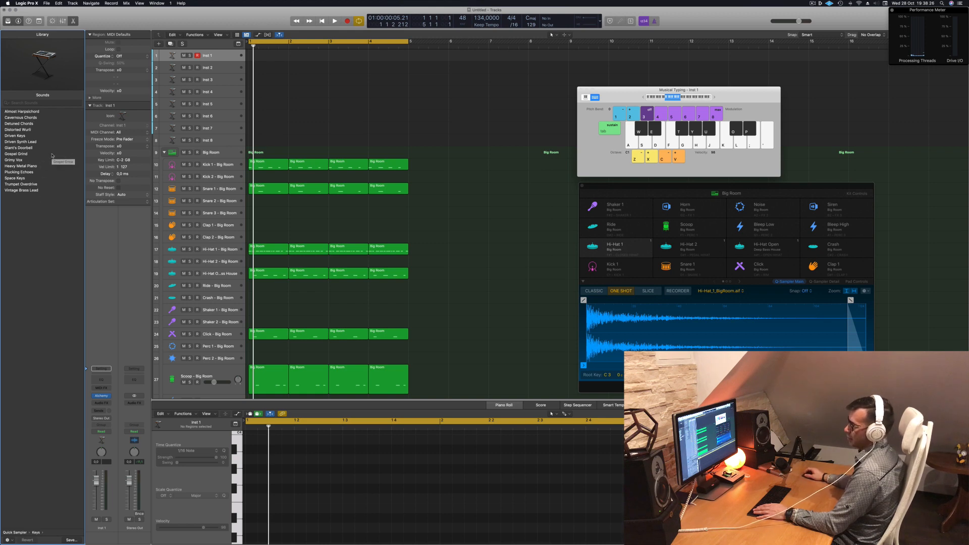
left_click(8, 533)
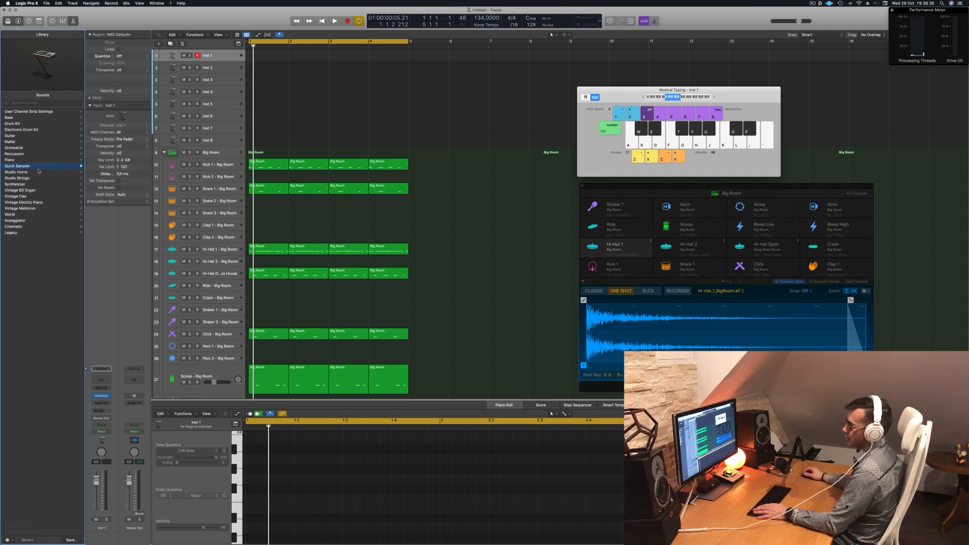
Browse the Library's Synthesizer Bass sounds and load 80s FM Bass Attack on Inst 1.
left_click(16, 184)
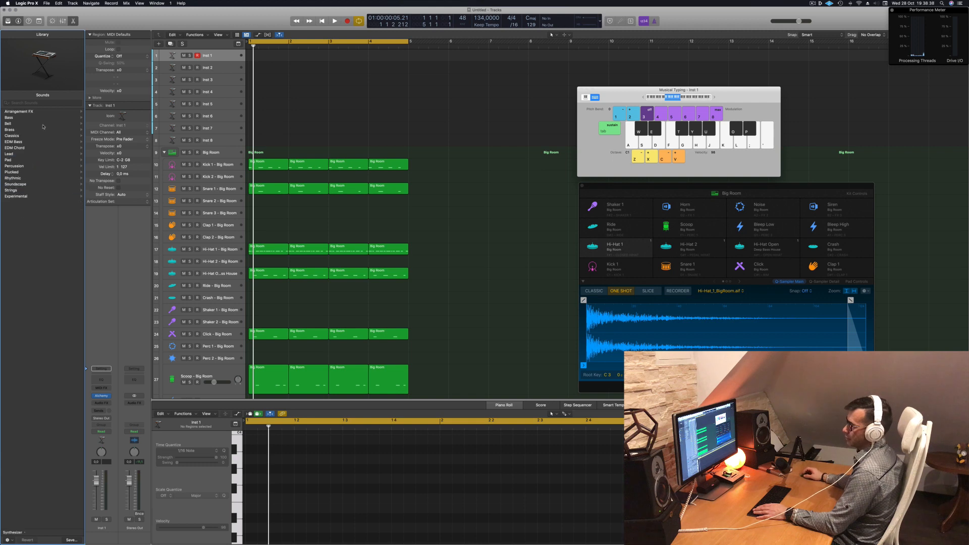
left_click(10, 117)
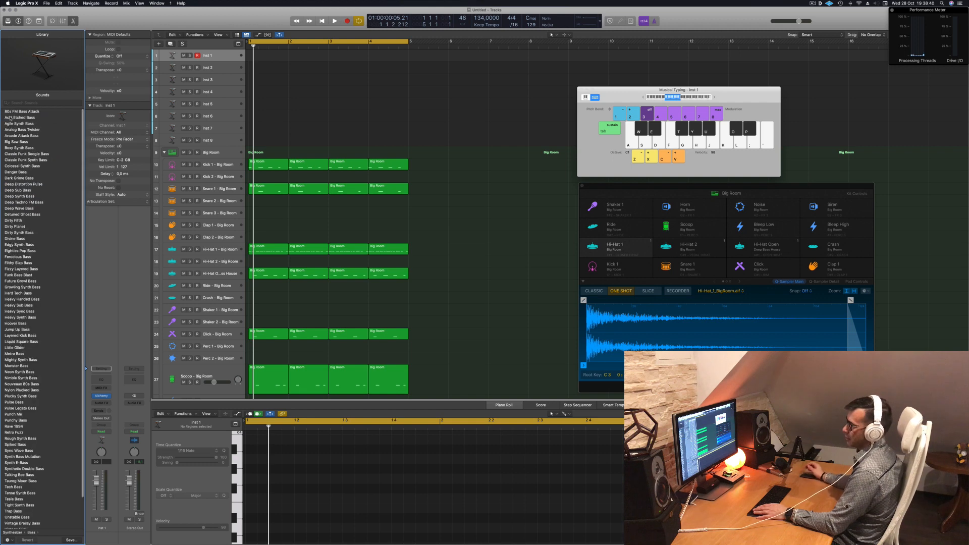
scroll(47, 171, "down", 5)
scroll(46, 171, "up", 3)
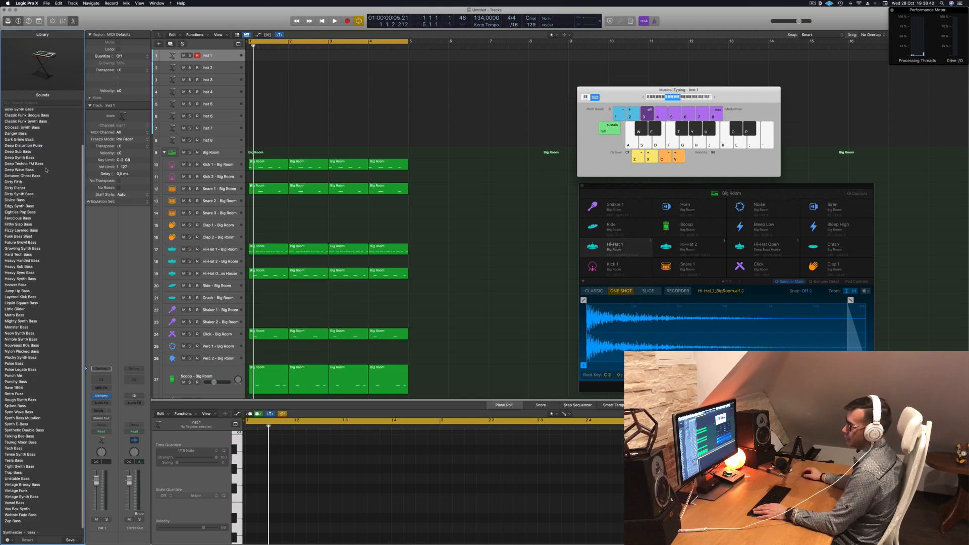
scroll(57, 160, "up", 2)
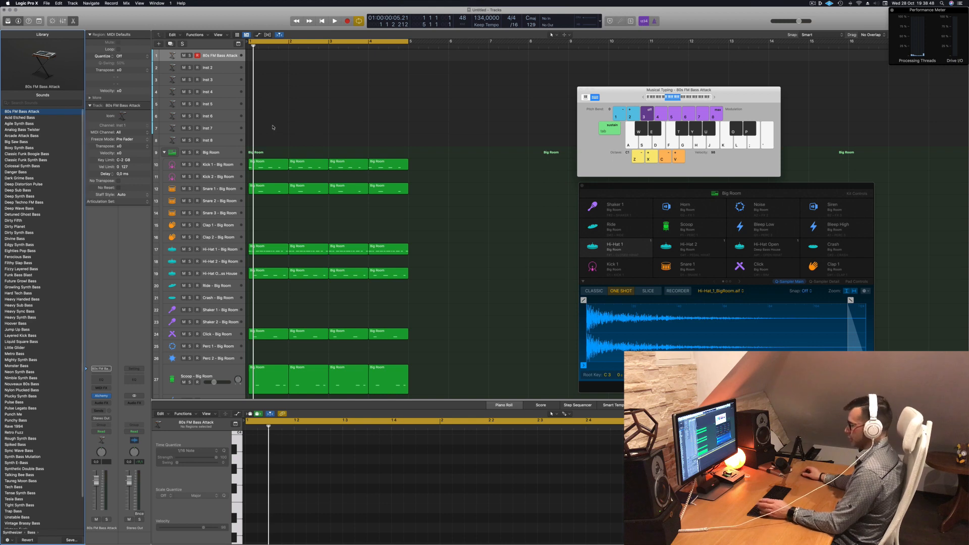
Audition 80s FM Bass Attack by playing a few Musical Typing notes, and move the Musical Typing window above the drum regions.
left_click(217, 57)
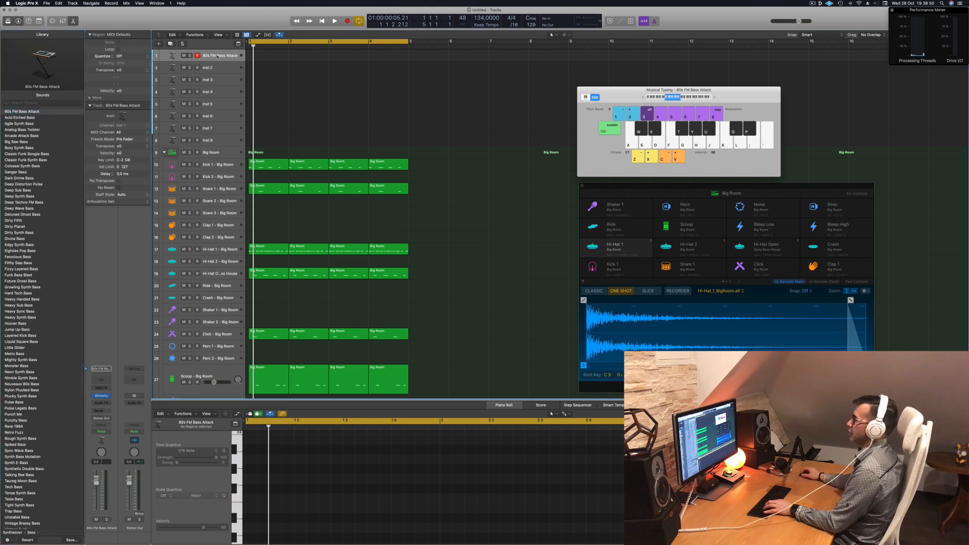
key("d")
key("f")
key("g")
key("h")
left_click_drag(621, 96, 411, 75)
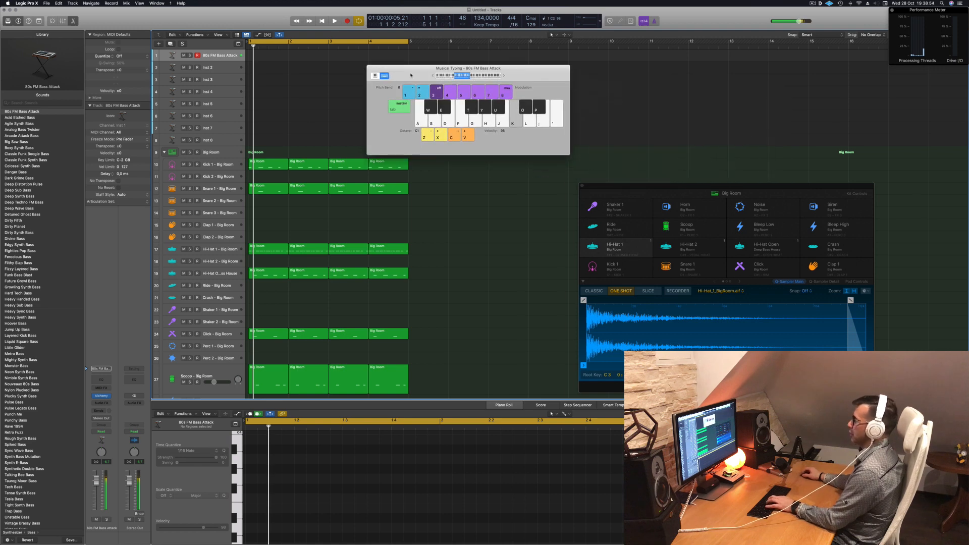
Audition Acid Etched, Agile Synth, Heavy Synth, Jump Up, Liquid Square and Vintage Synth Bass in turn on the first instrument track.
left_click(24, 118)
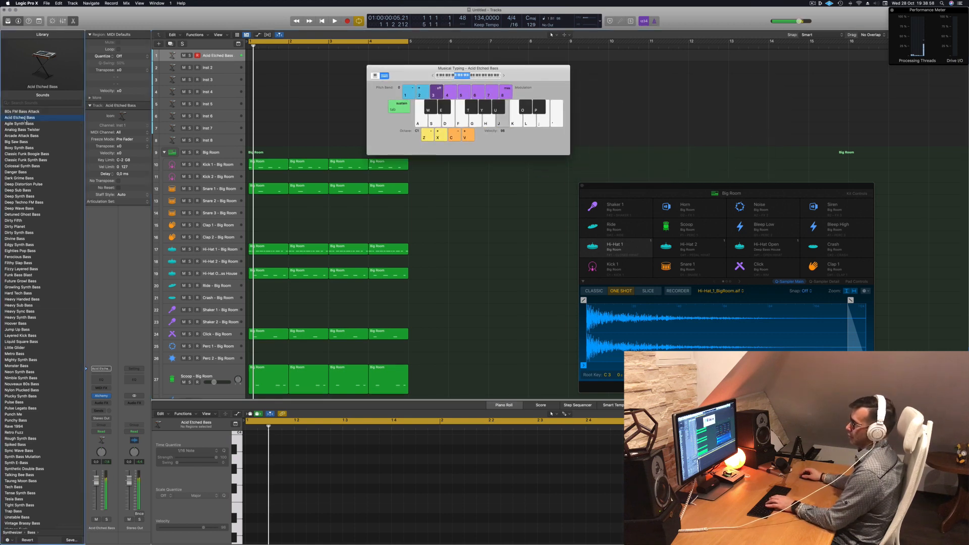
left_click(25, 123)
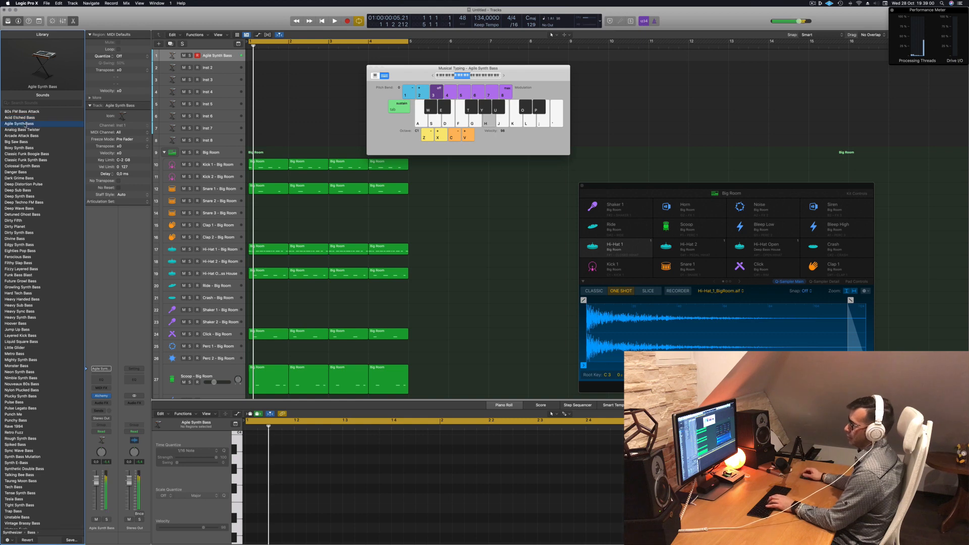
scroll(57, 228, "down", 2)
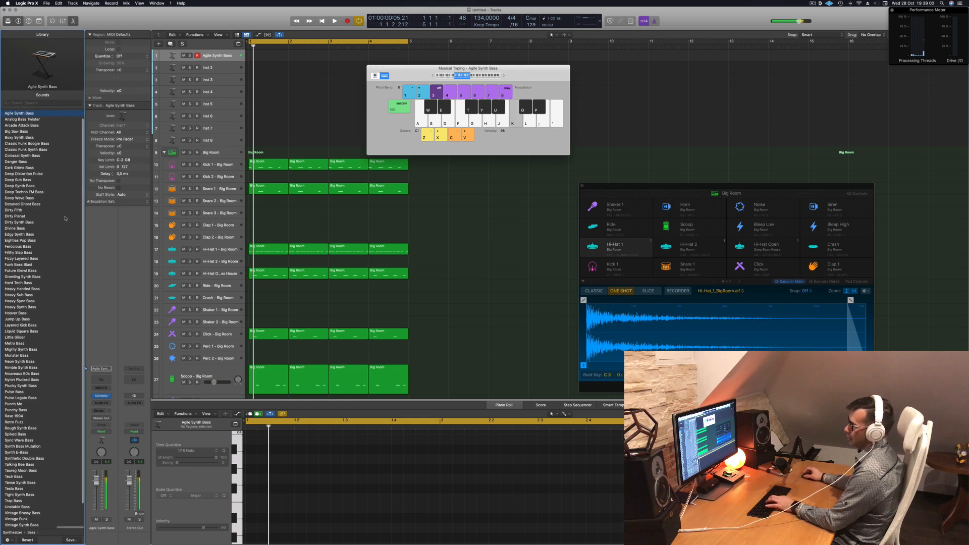
left_click(23, 302)
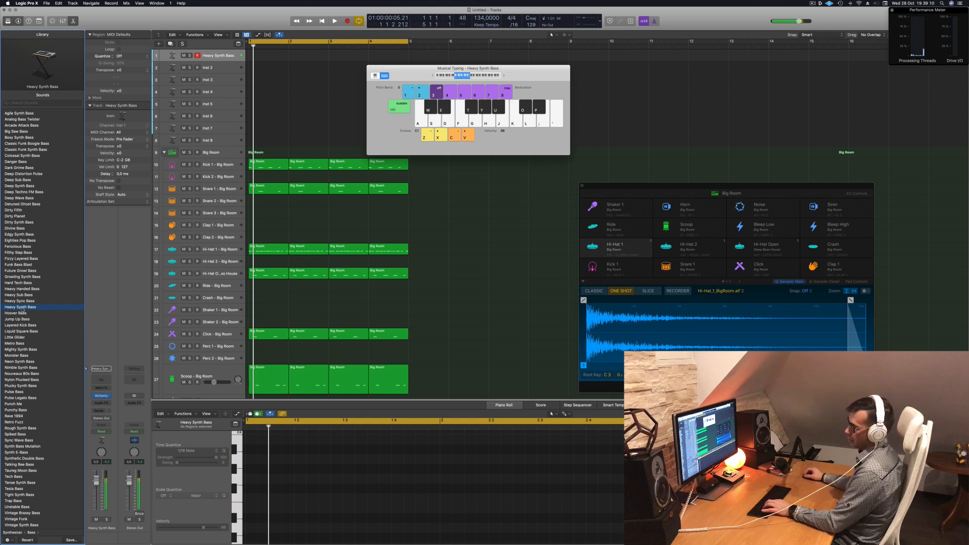
scroll(24, 315, "down", 1)
scroll(24, 321, "right", 1)
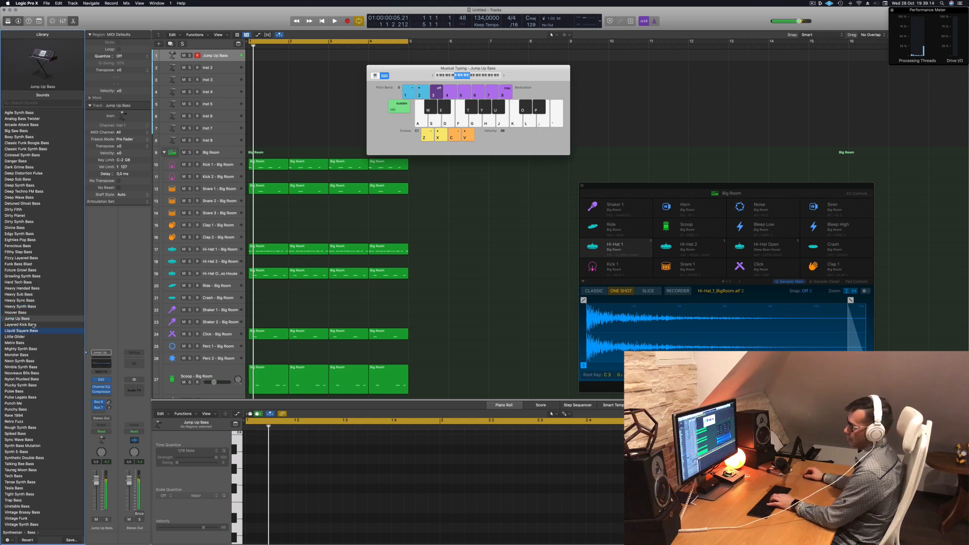
scroll(47, 384, "down", 2)
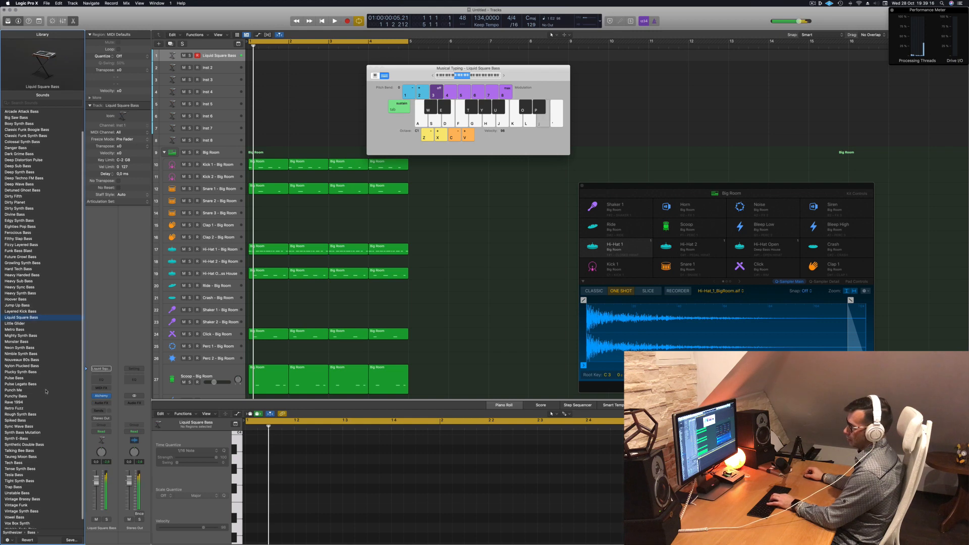
scroll(47, 391, "down", 1)
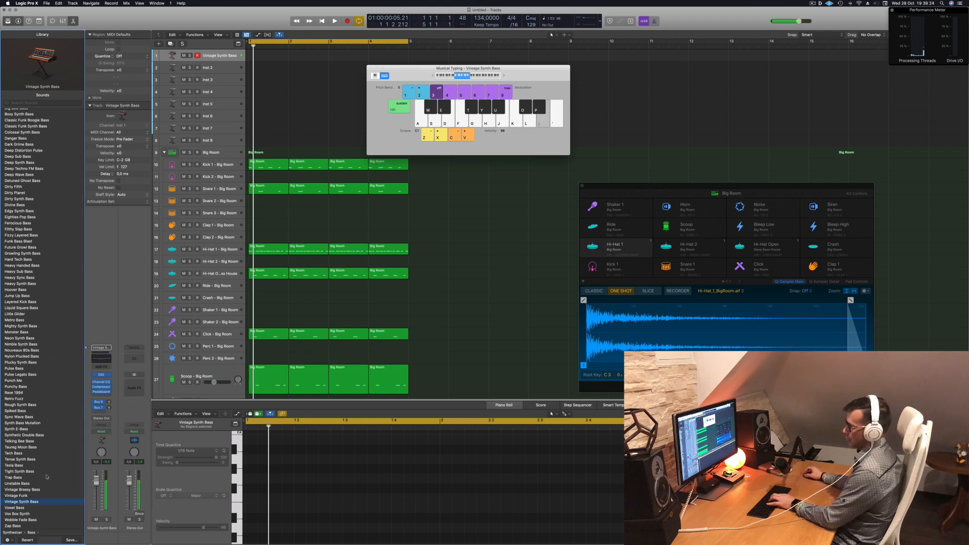
Open the ES2 synthesizer of the Vintage Synth Bass track, move its window aside, and play a test note.
left_click(101, 376)
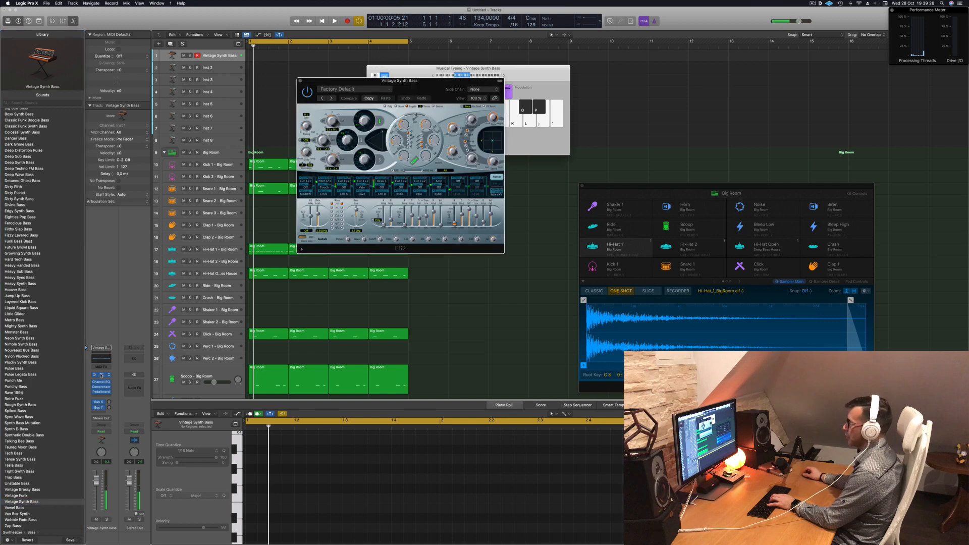
left_click_drag(423, 85, 466, 83)
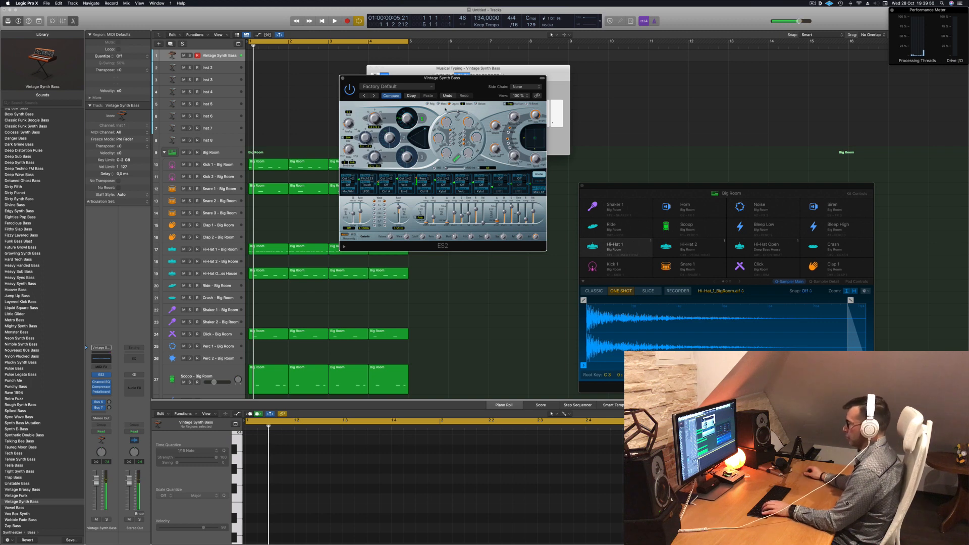
key("l")
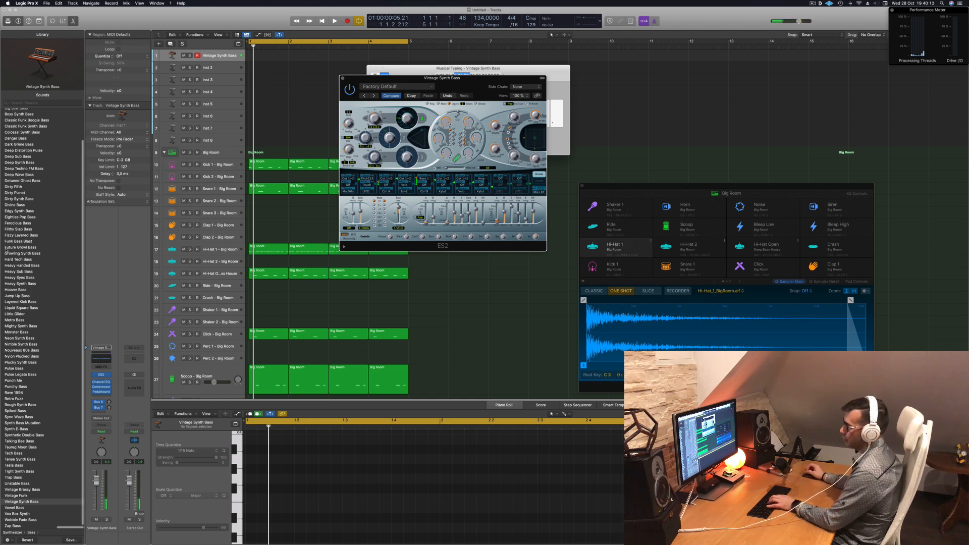
Load Hard Tech Bass on the first track and record a single-pitch rhythmic bass line across the four-bar loop.
left_click(18, 260)
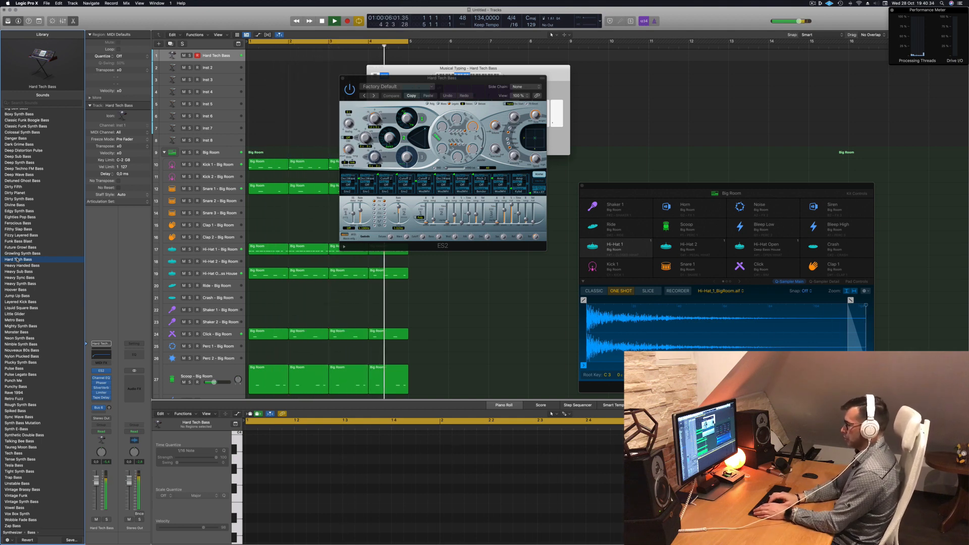
key("r")
key("h")
key("h")
key("h")
key("h")
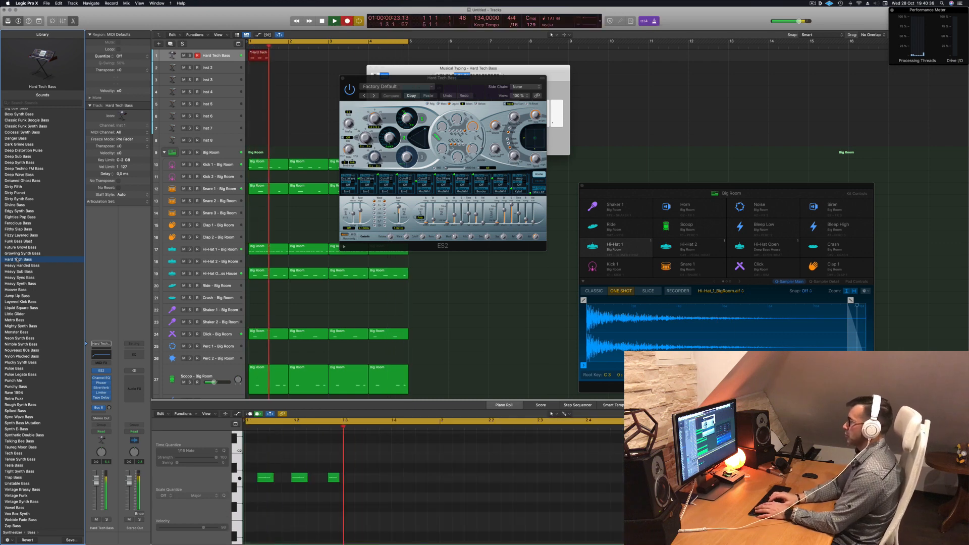
key("h")
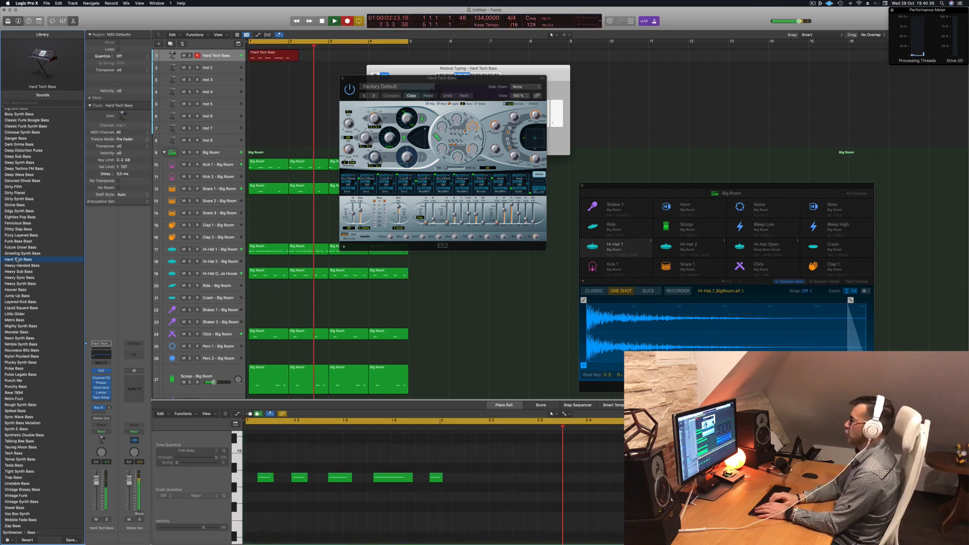
key("h")
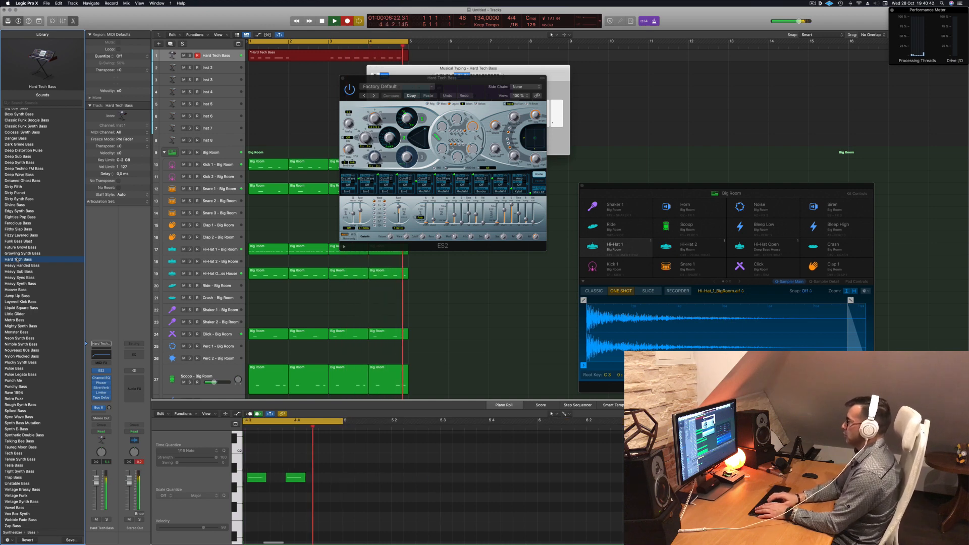
key("space")
key("space")
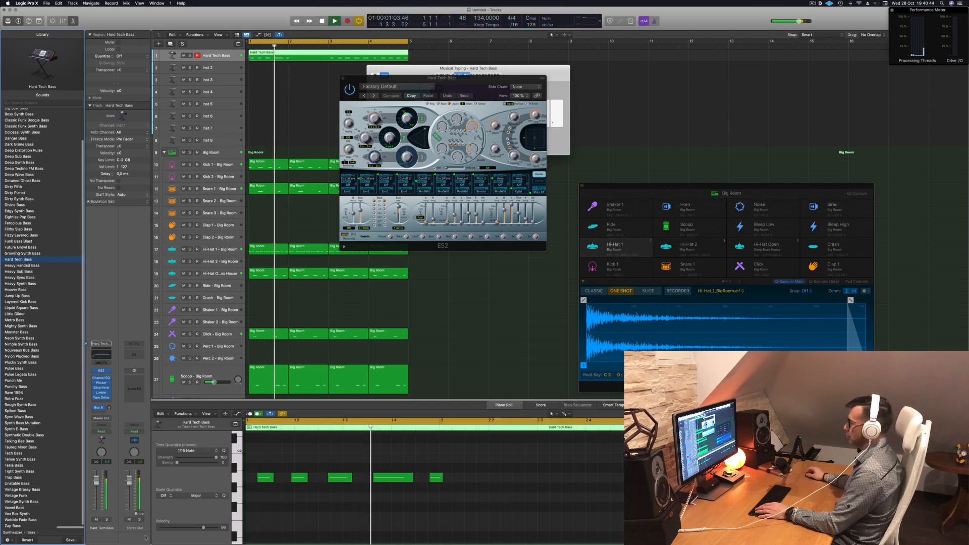
Play back the recorded bass line and nudge its fourth note earlier in the Piano Roll.
left_click(315, 525)
key("space")
scroll(358, 484, "down", 2)
key("space")
key("space")
left_click(378, 480)
key("space")
key("space")
key("alt+Left")
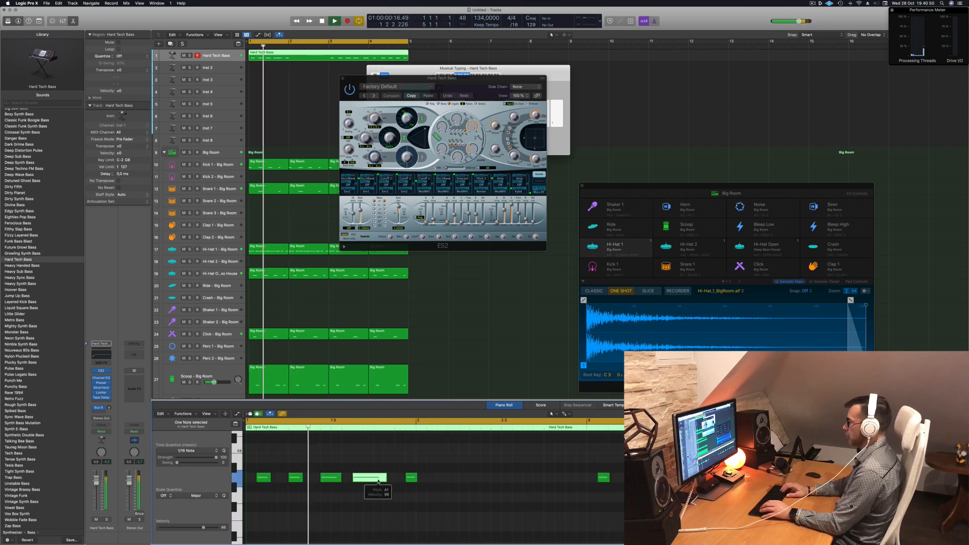
Nudge the fifth bass note a sixteenth earlier while checking the rhythm in playback.
key("space")
key("space")
left_click(411, 478)
key("space")
key("space")
key("alt+Left")
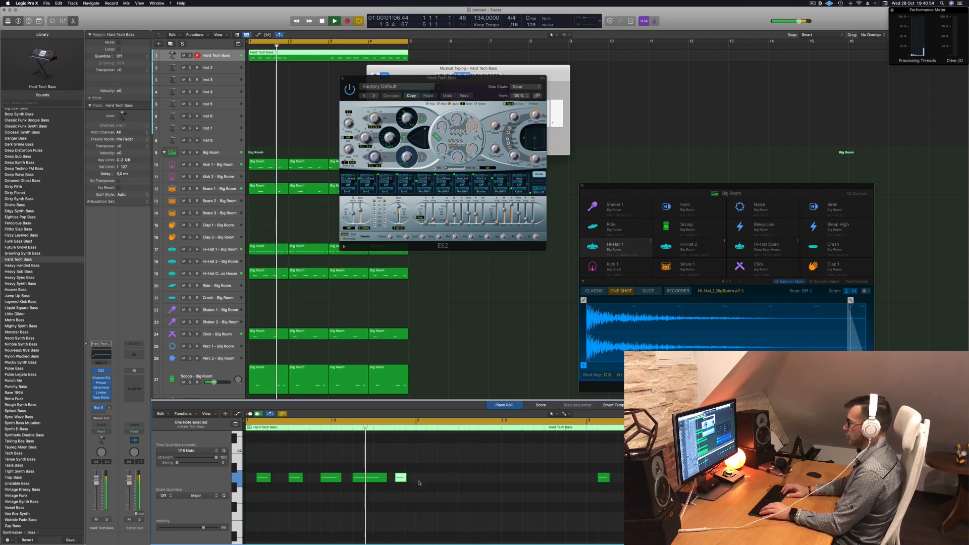
Delete all recorded bass notes after the first five, keeping only the bar 1 pattern.
key("space")
key("space")
scroll(467, 461, "down", 5)
key("space")
key("space")
left_click_drag(365, 466, 556, 507)
key("space")
key("space")
key("Delete")
key("space")
Copy the five bass notes of bar 1 into bar 2 and play the loop.
scroll(390, 492, "up", 3)
scroll(399, 493, "up", 3)
scroll(411, 492, "left", 2)
left_click_drag(435, 470, 247, 486)
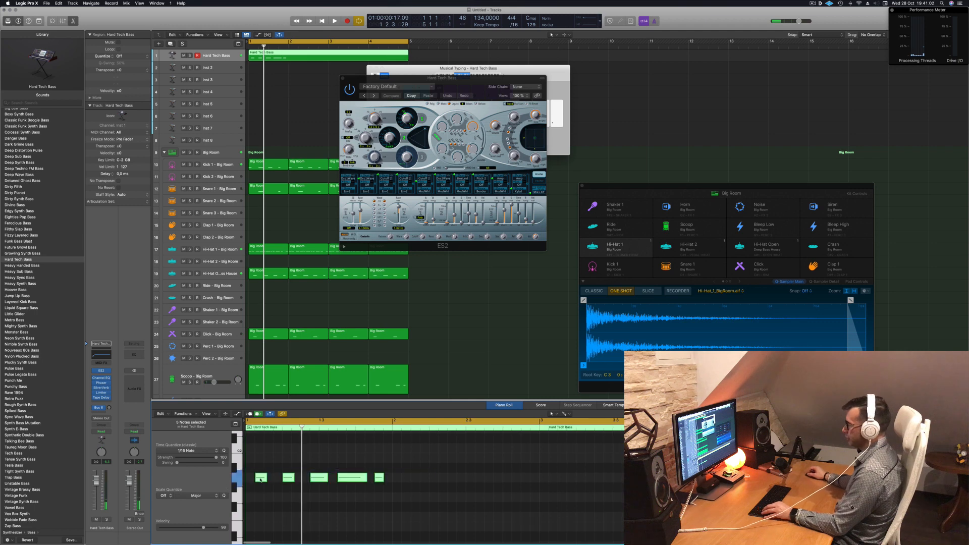
left_click_drag(349, 483, 409, 480)
scroll(392, 473, "down", 2)
key("space")
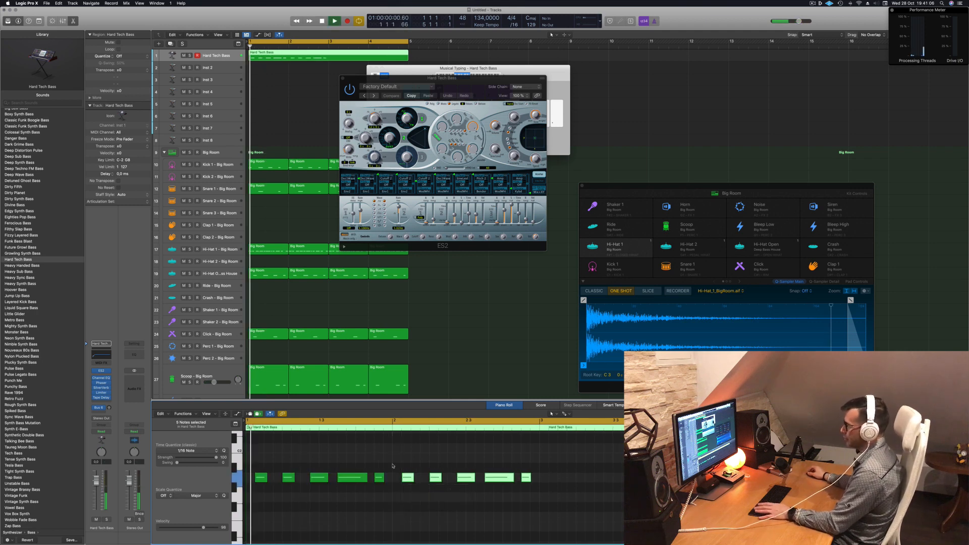
Copy the ten bass notes of bars 1 and 2 into bars 3 and 4.
scroll(394, 463, "down", 1)
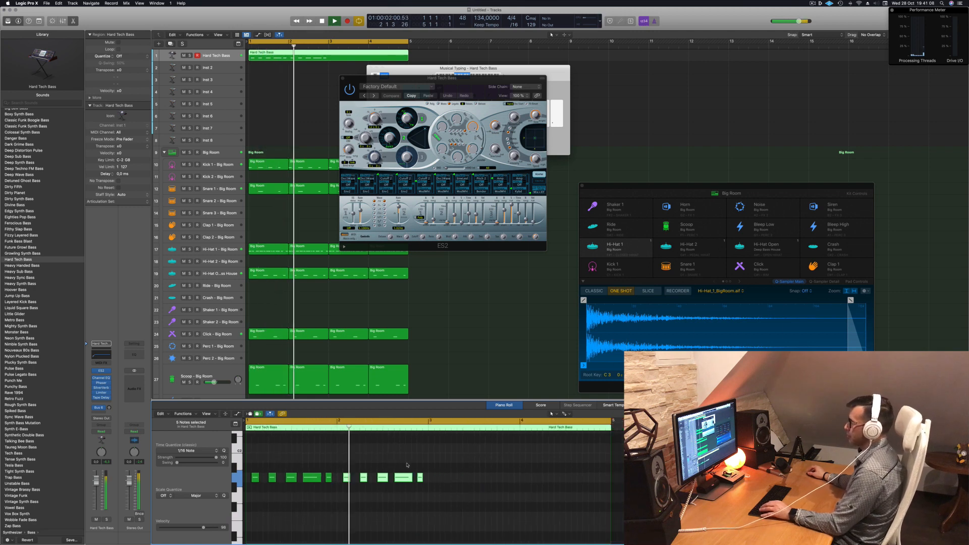
mouse_move(447, 471)
left_mouse_down()
mouse_move(248, 490)
mouse_move(447, 481)
left_mouse_up()
scroll(401, 465, "down", 1)
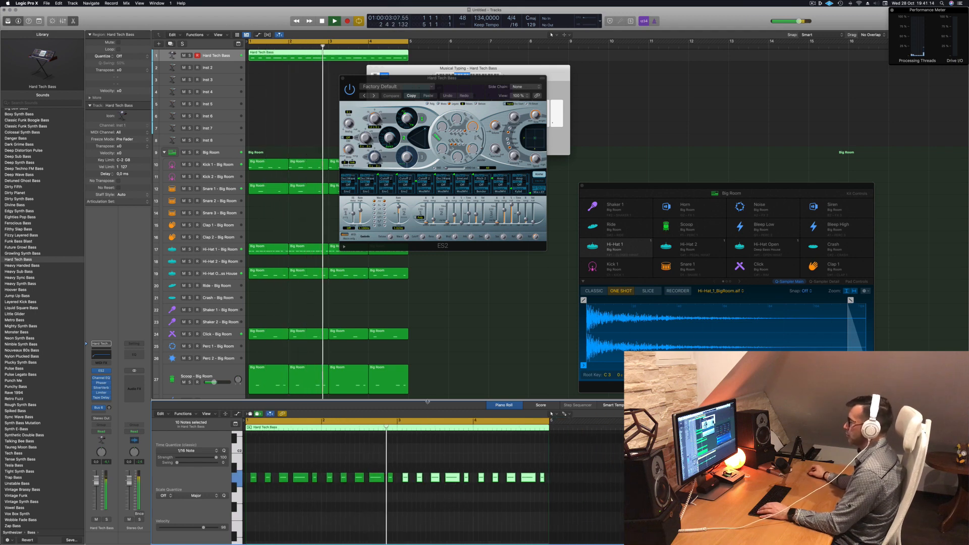
Try the bass notes of bars 3 and 4 at higher and lower pitches during loop playback.
left_click_drag(404, 463, 567, 487)
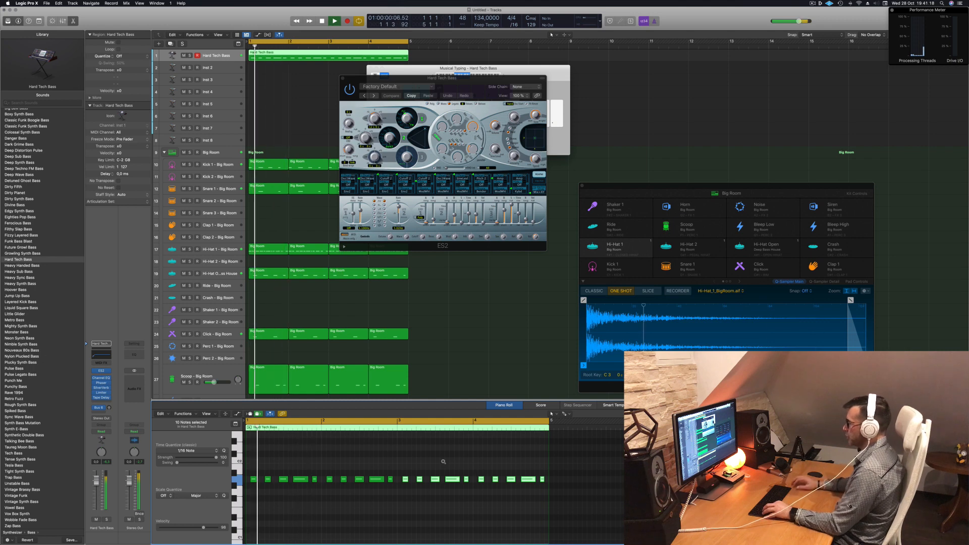
left_click_drag(445, 476, 444, 463)
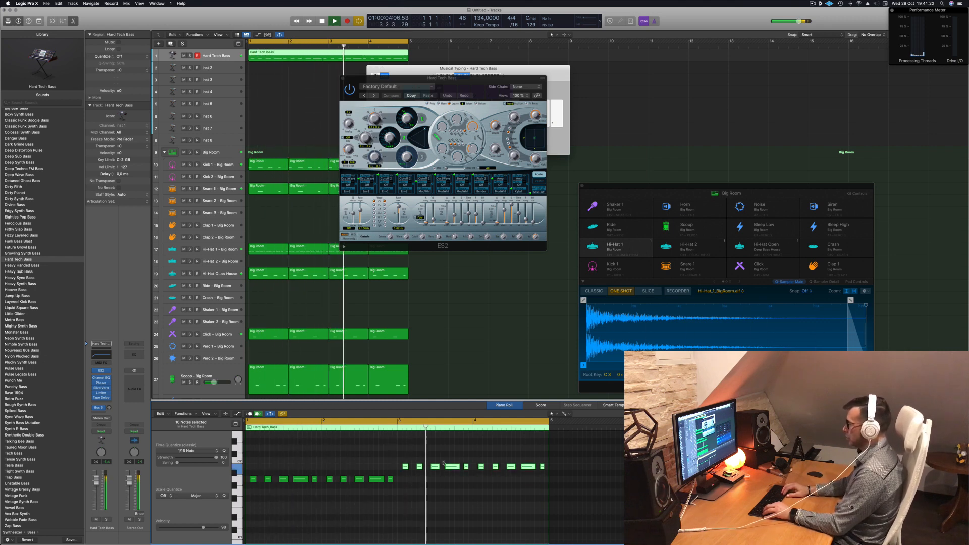
key("alt+Down")
key("alt+Down")
key("alt+Down")
key("alt+Down")
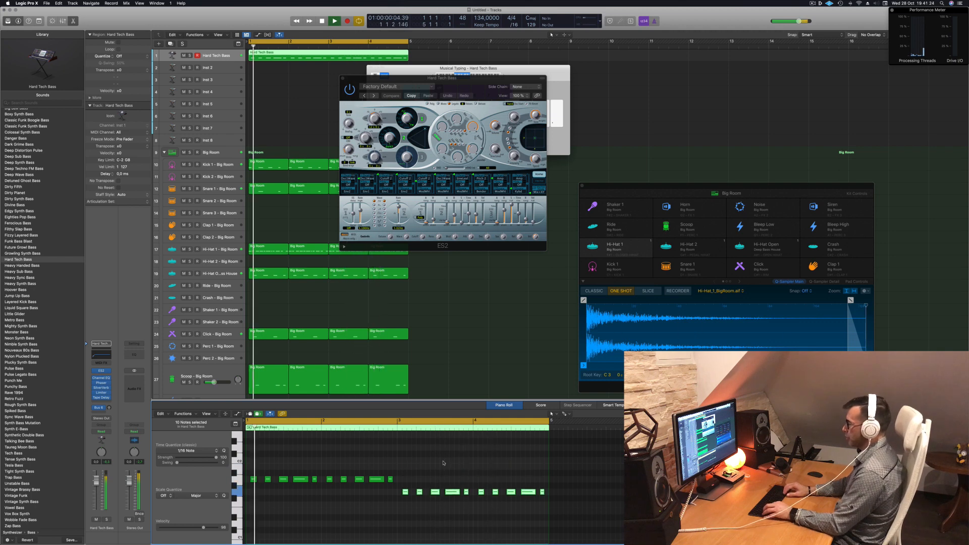
key("alt+Down")
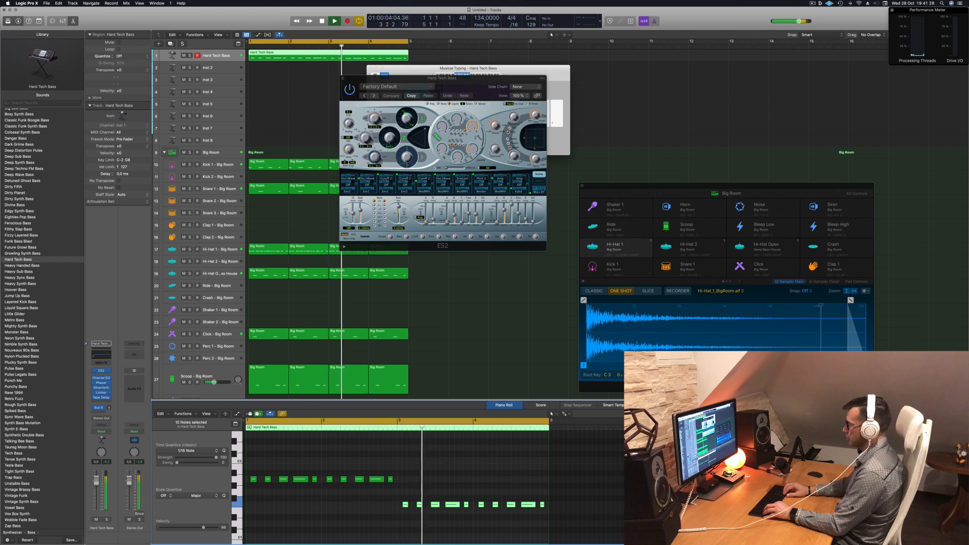
key("alt+Up")
key("alt+Up")
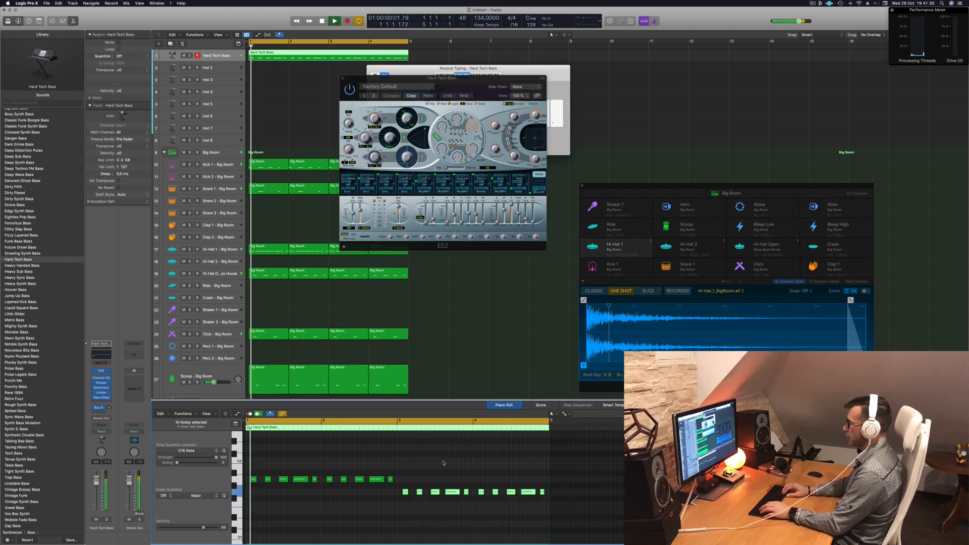
scroll(434, 467, "up", 3)
scroll(425, 471, "down", 3)
scroll(421, 470, "left", 3)
scroll(421, 470, "left", 2)
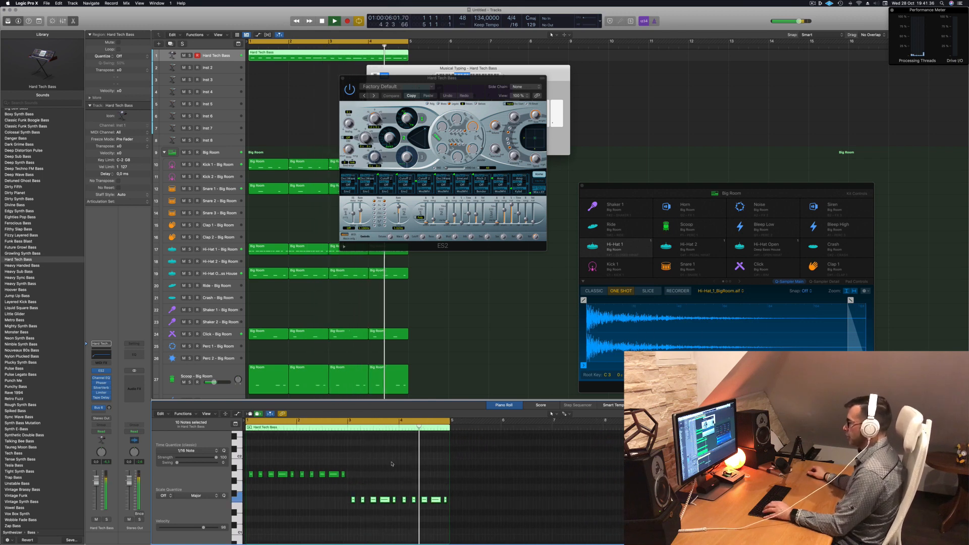
Transpose the bass notes of bars 3 and 4 back to the pitch of bars 1 and 2.
key("alt+Up")
key("alt+Up")
key("alt+Up")
key("alt+Up")
key("alt+Up")
key("alt+Up")
key("alt+Down")
key("alt+Down")
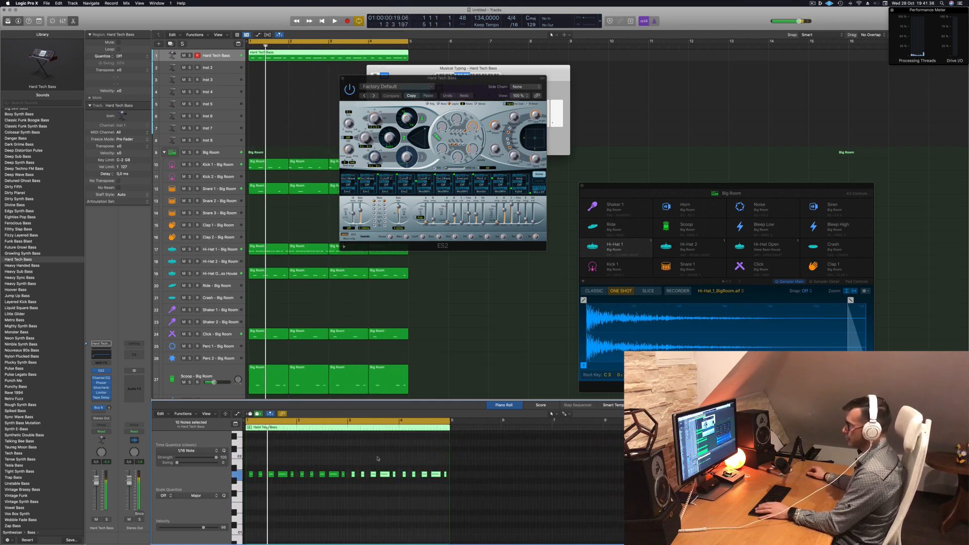
Select all bass notes, move the ES2 window aside, and try an adjustment to its first oscillator.
key("super+a")
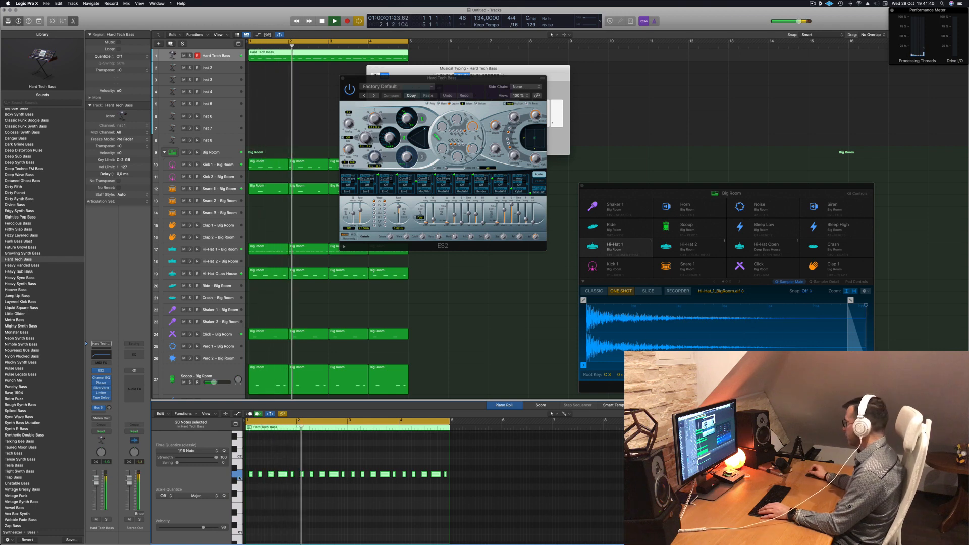
left_click_drag(394, 79, 460, 86)
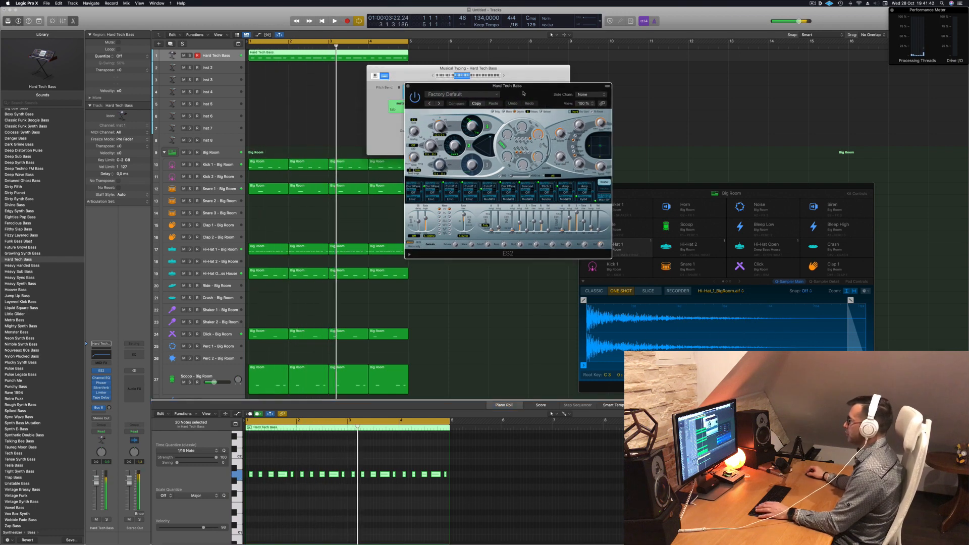
left_click(464, 127)
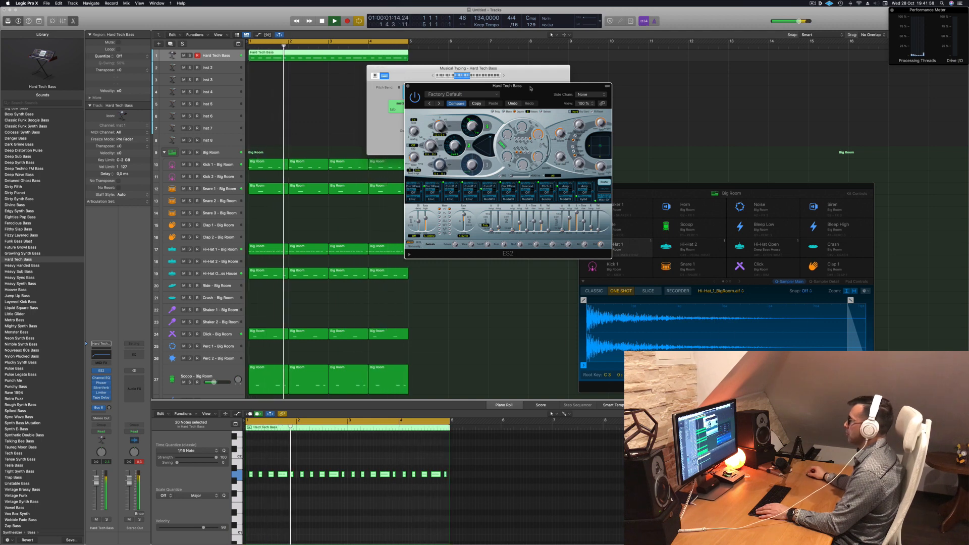
left_click_drag(524, 95, 532, 97)
Lower the Hard Tech Bass track's volume to about -2.5 dB while checking it in playback.
key("space")
key("space")
left_click(95, 461)
key("space")
key("space")
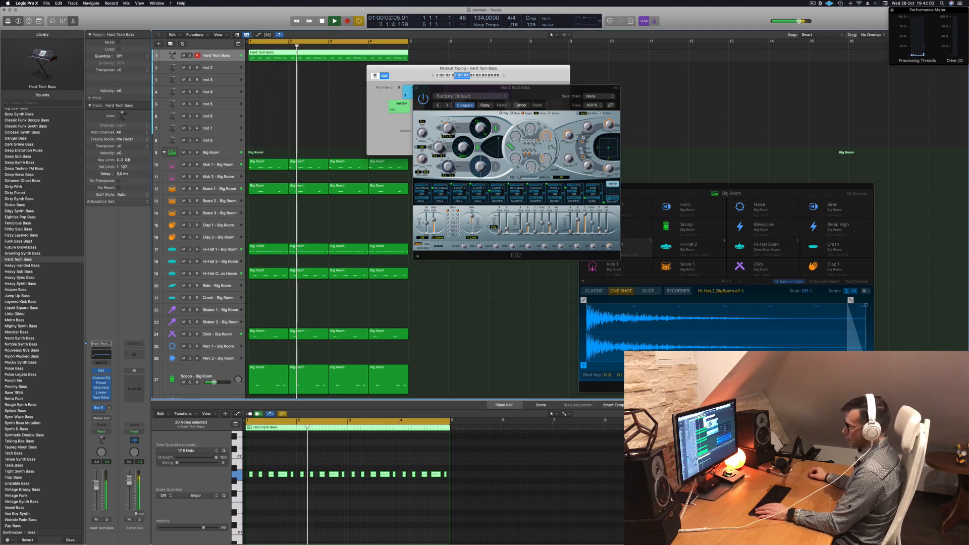
Open the bass track's Tape Delay, set its Wet output to 14%, and move its window aside.
left_click(101, 398)
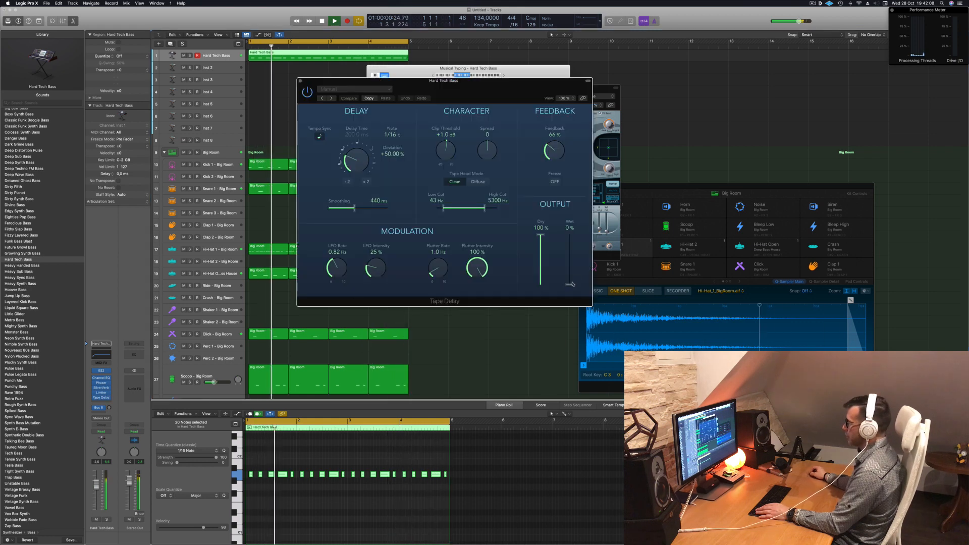
mouse_move(569, 285)
left_mouse_down()
mouse_move(569, 262)
mouse_move(569, 275)
left_mouse_up()
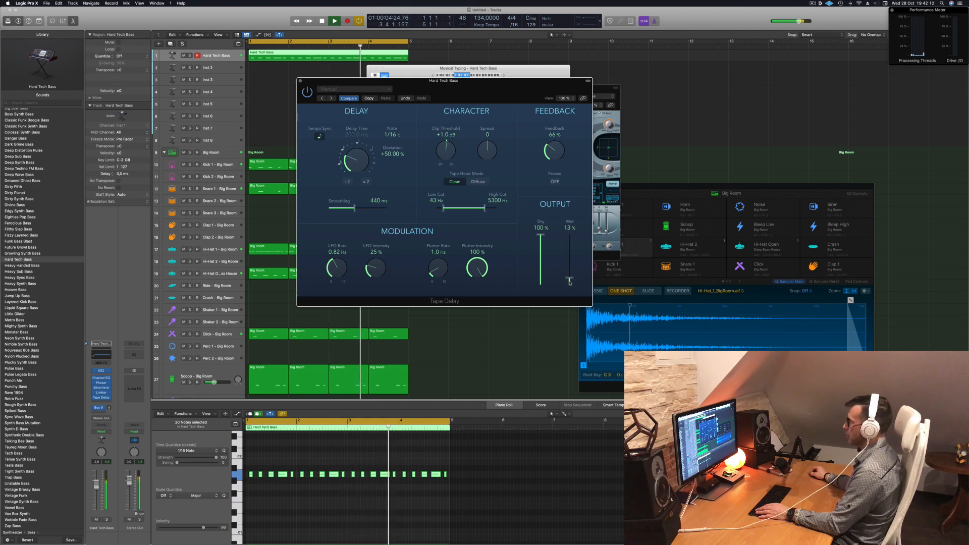
left_click_drag(516, 82, 577, 60)
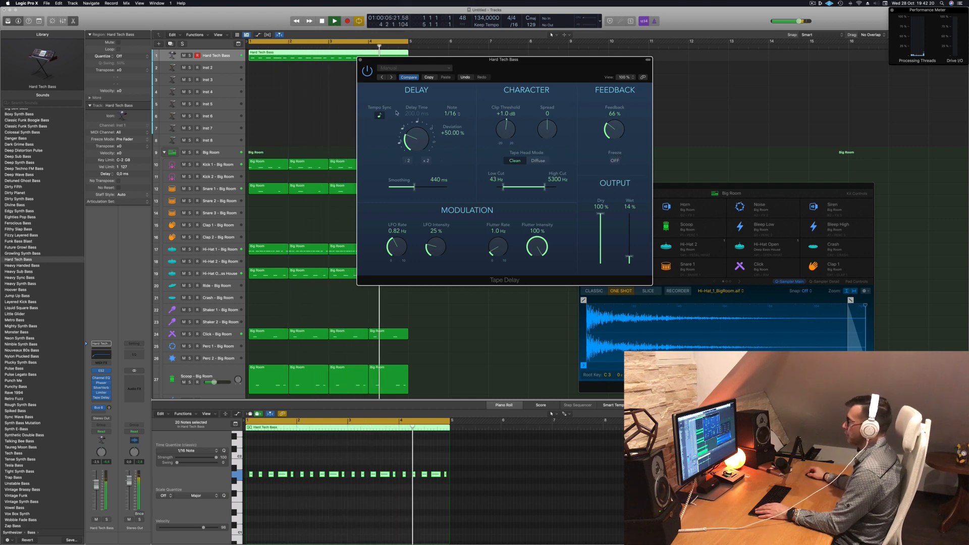
Set the Tape Delay's tempo-synced delay time to a 1/8 note.
left_click(380, 116)
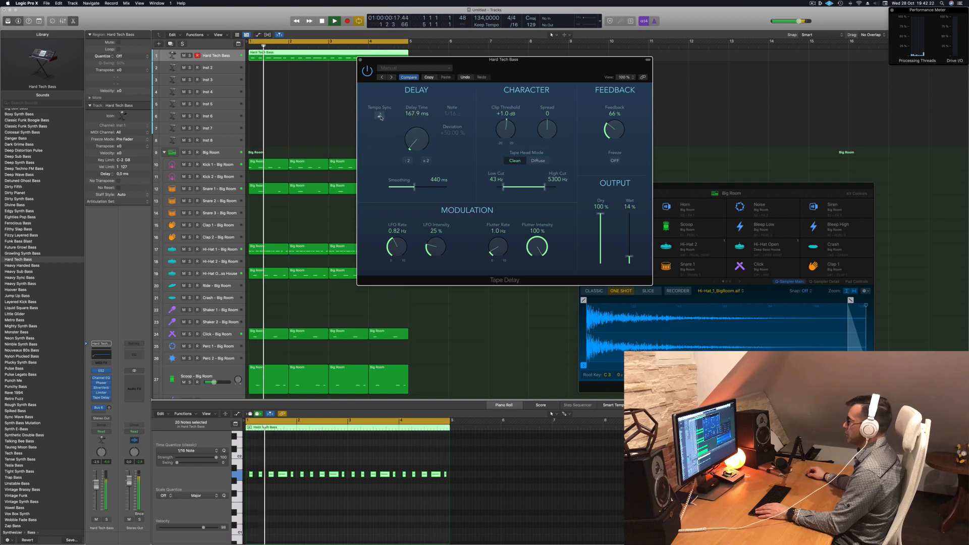
left_click(380, 117)
left_click_drag(415, 141, 415, 128)
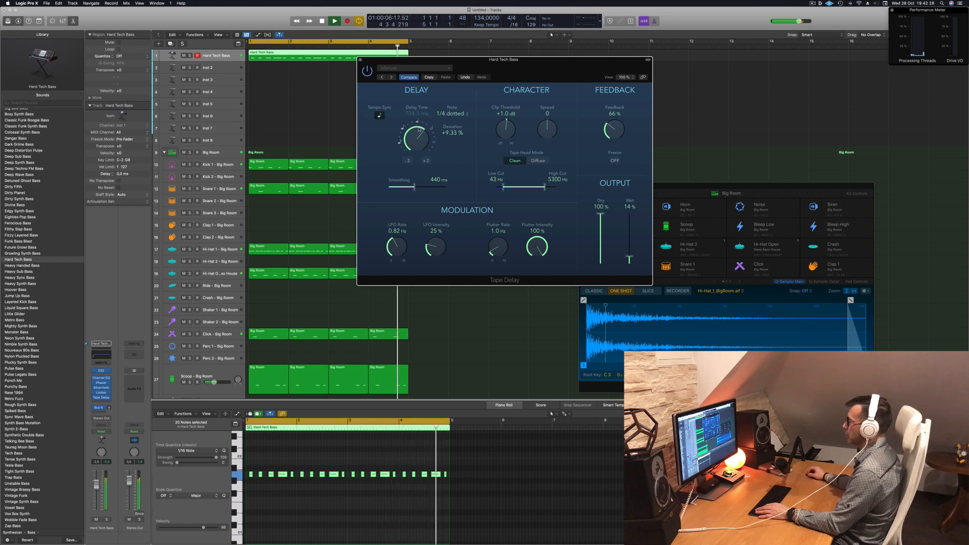
left_click_drag(419, 128, 419, 143)
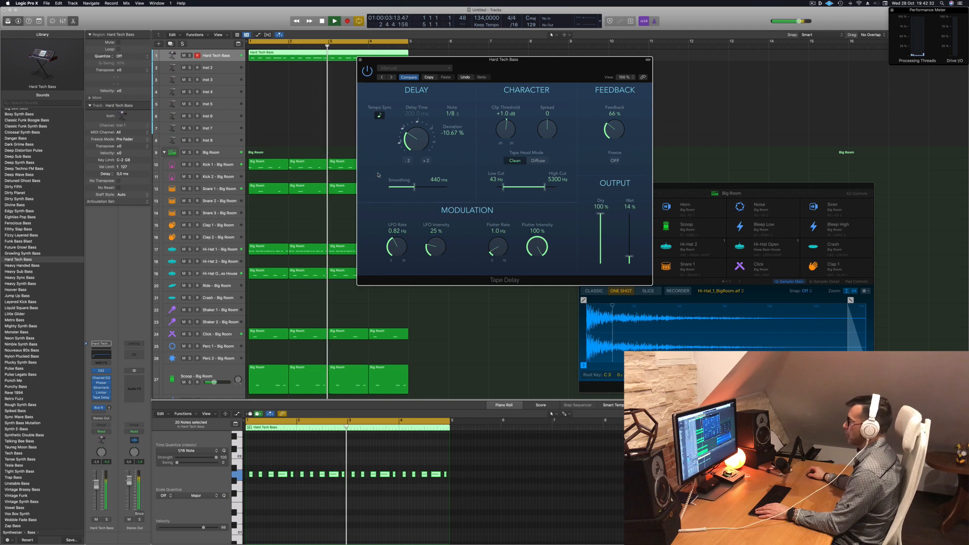
Set the Tape Delay's Smoothing to 670 ms and its Deviation to 0%.
mouse_move(414, 187)
left_mouse_down()
mouse_move(388, 189)
mouse_move(428, 187)
left_mouse_up()
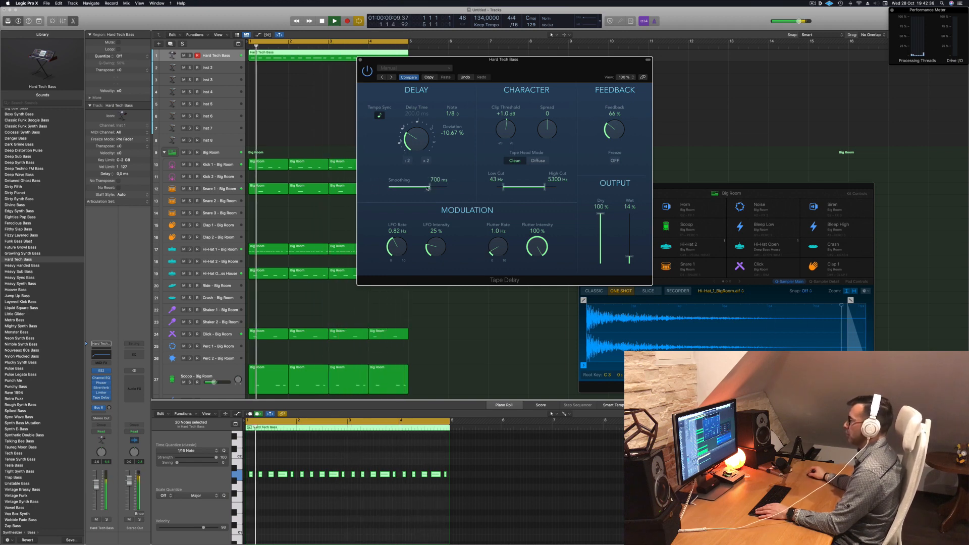
left_click_drag(449, 130, 450, 145)
left_click_drag(452, 132, 453, 111)
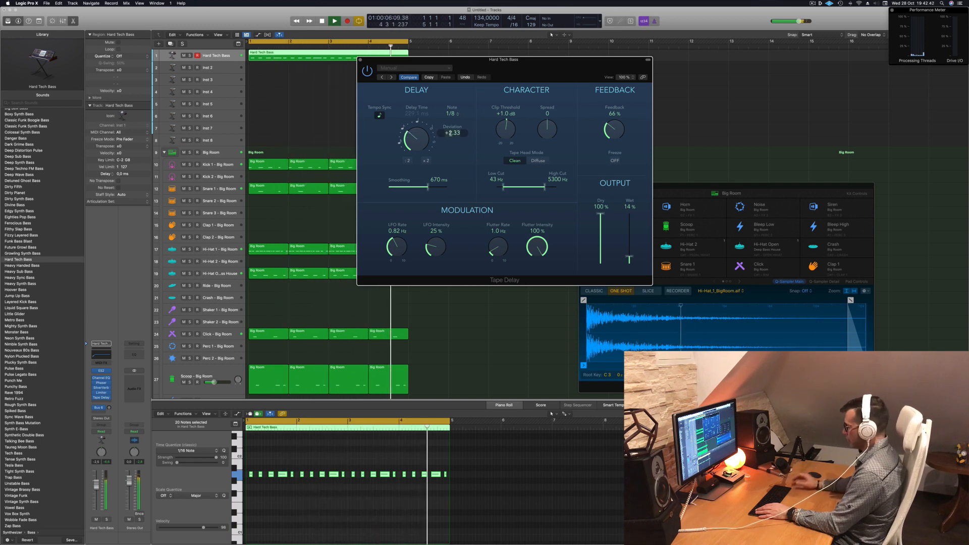
type("0")
key("Return")
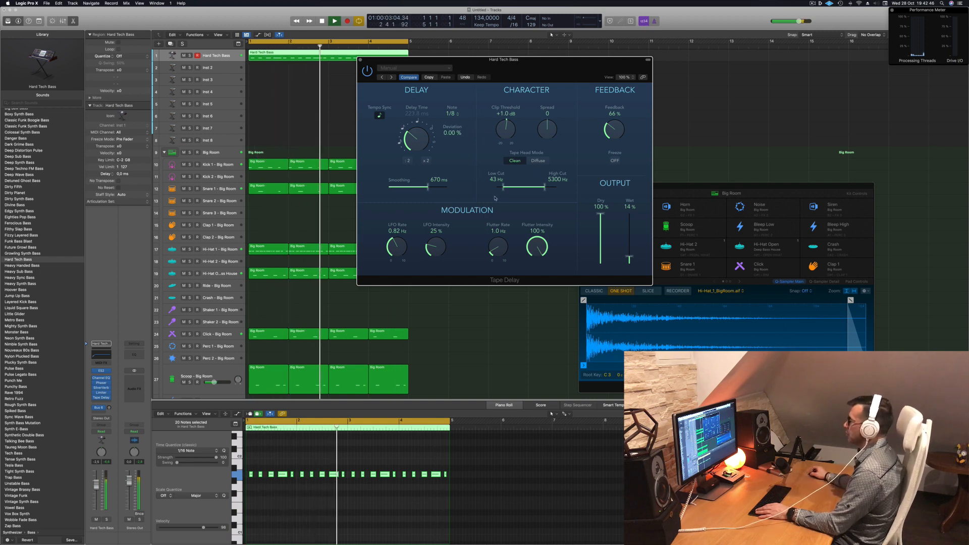
Set the Tape Delay's Low Cut to 180 Hz, High Cut to 20000 Hz, and Wet output to 17%.
left_click_drag(504, 189, 556, 179)
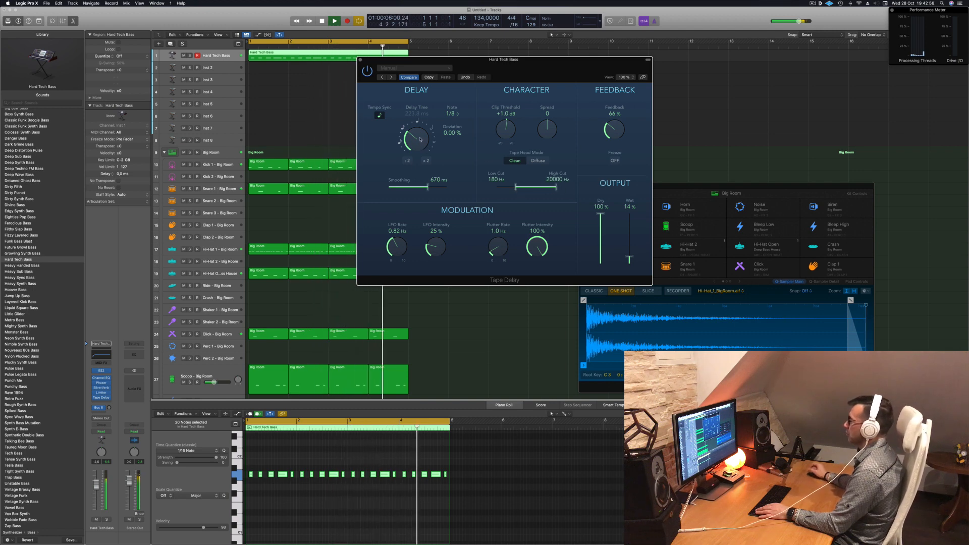
left_click_drag(419, 138, 426, 137)
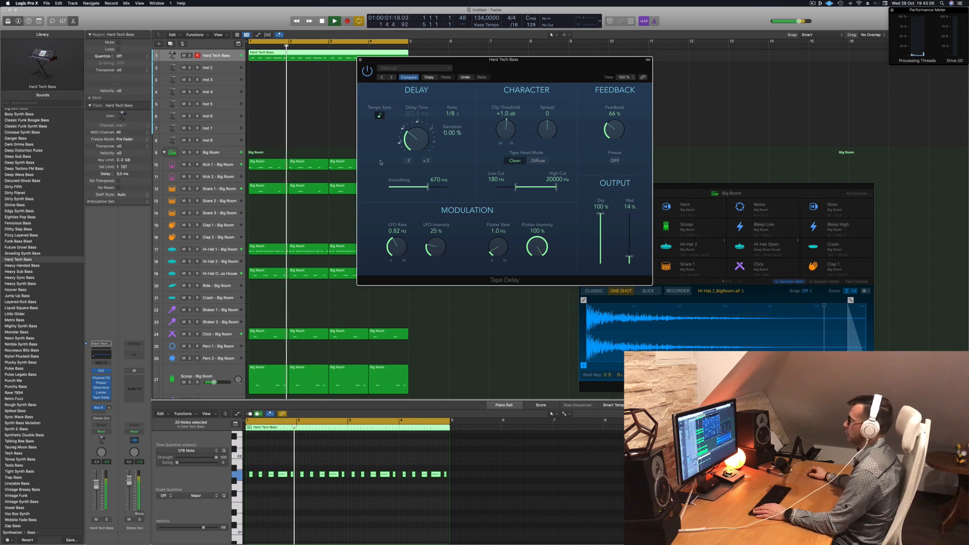
left_click_drag(381, 163, 396, 167)
mouse_move(644, 261)
left_mouse_down()
mouse_move(646, 251)
mouse_move(646, 261)
left_mouse_up()
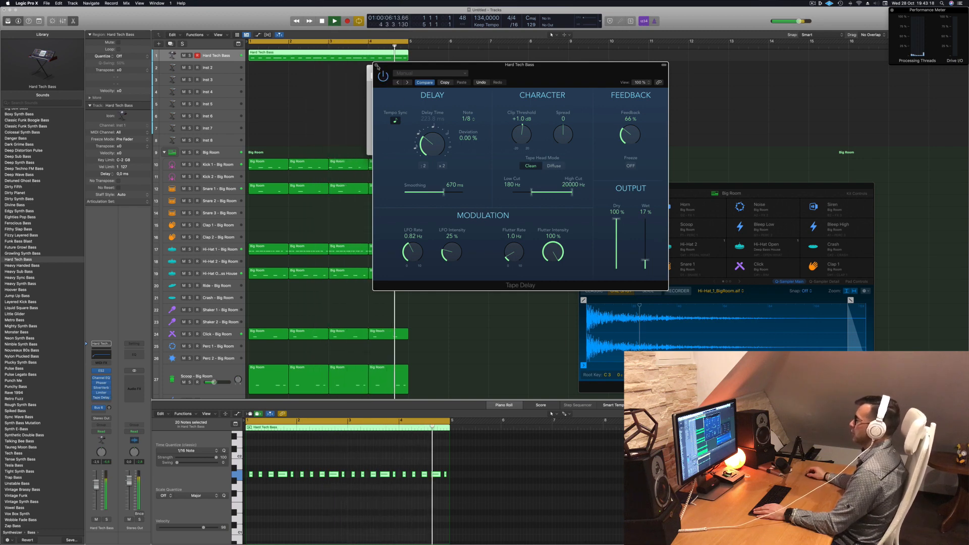
Close the Tape Delay and bring up the Musical Typing keyboard beside the ES2 window.
left_click(376, 66)
key("super+k")
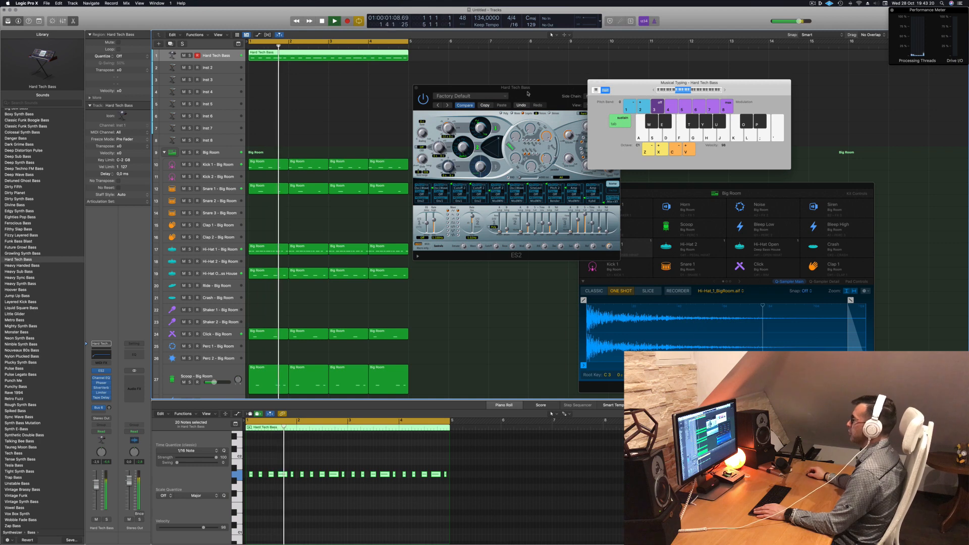
Move the ES2 window aside and bring up Alchemy as the instrument on the Inst 2 track.
left_click_drag(528, 93, 706, 105)
left_click(228, 67)
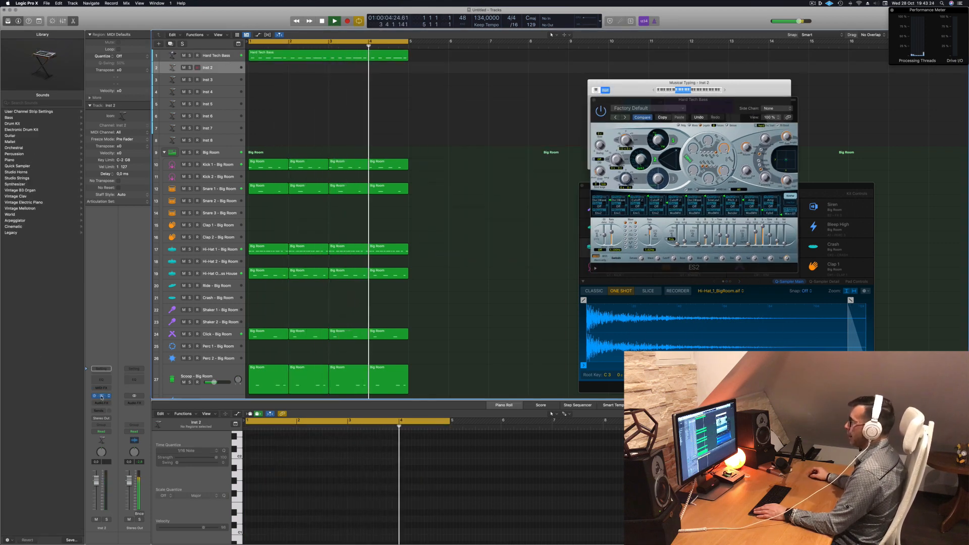
left_click(101, 396)
left_click_drag(460, 87, 443, 87)
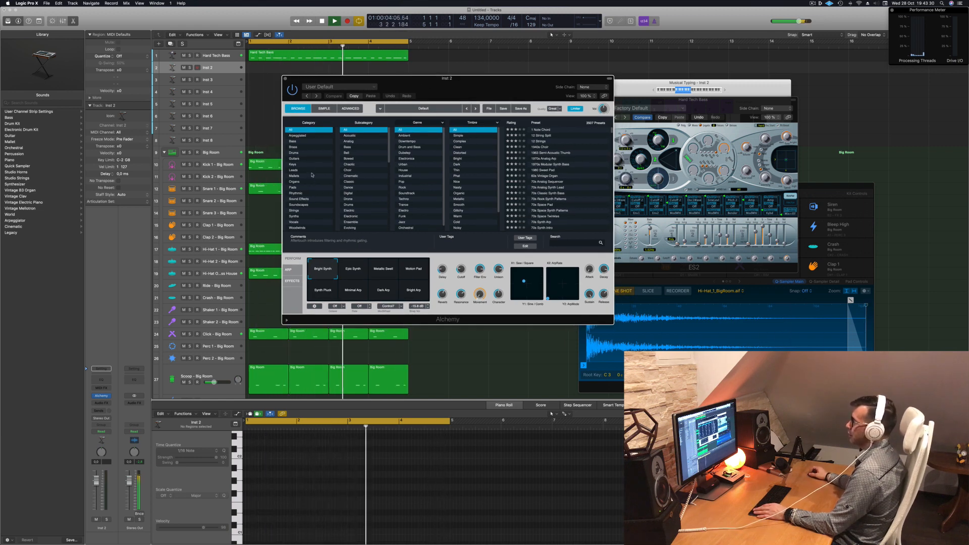
Filter Alchemy's presets to the Synths category with the Distorted timbre and load Acid Etched Bass.
left_click(295, 217)
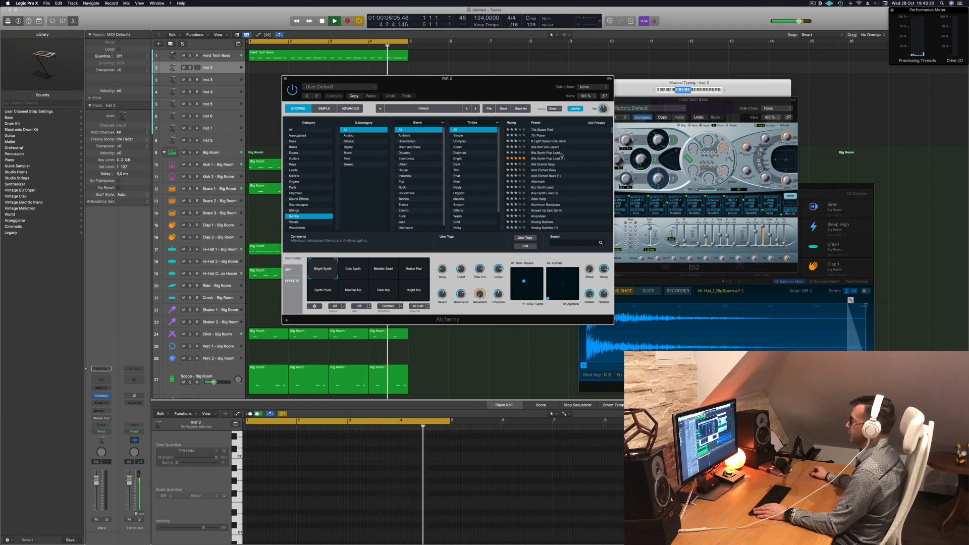
scroll(562, 157, "down", 4)
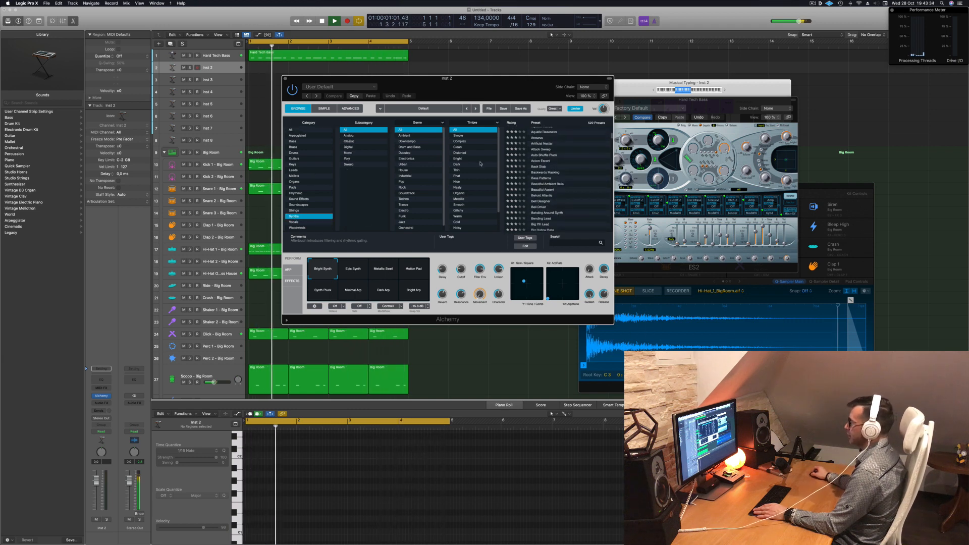
left_click(464, 153)
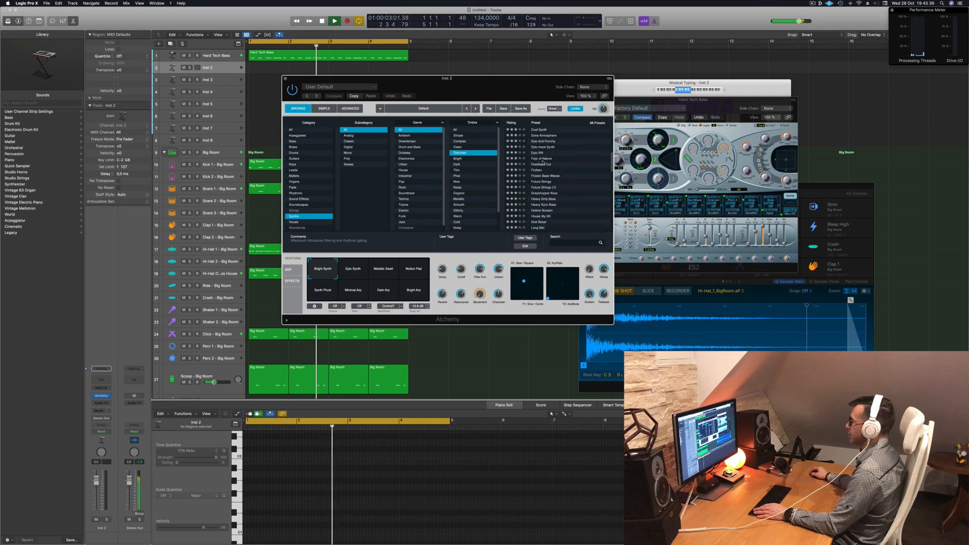
left_click(545, 129)
Raise the Musical Typing range one octave and audition Acid Etched Bass's snapshots, from Pad Mode through Total Destruction to Arp Acid.
left_click(726, 91)
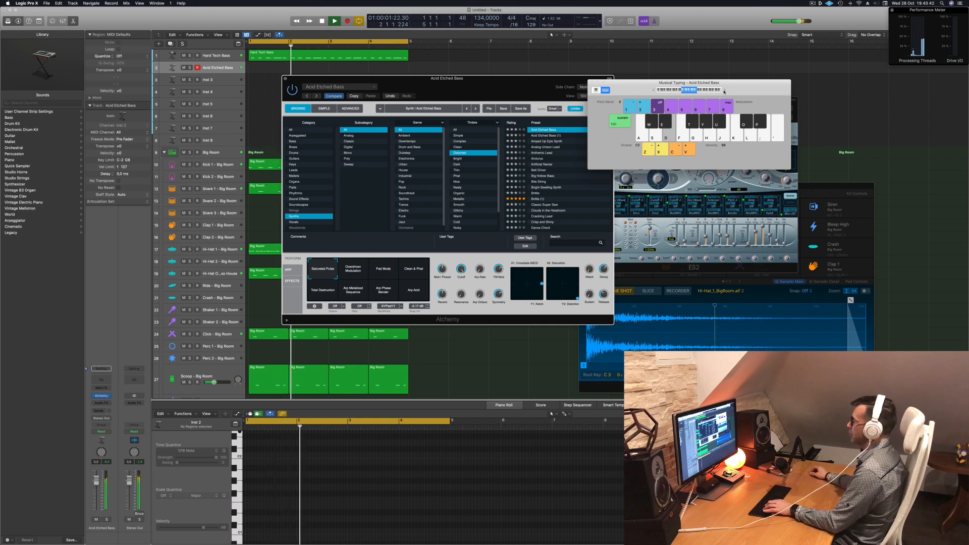
left_click(381, 274)
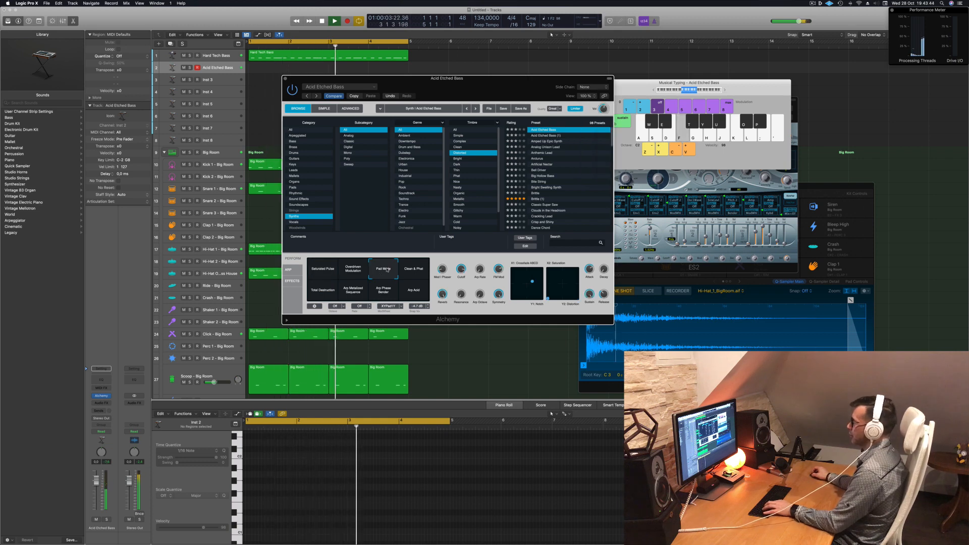
left_click(347, 270)
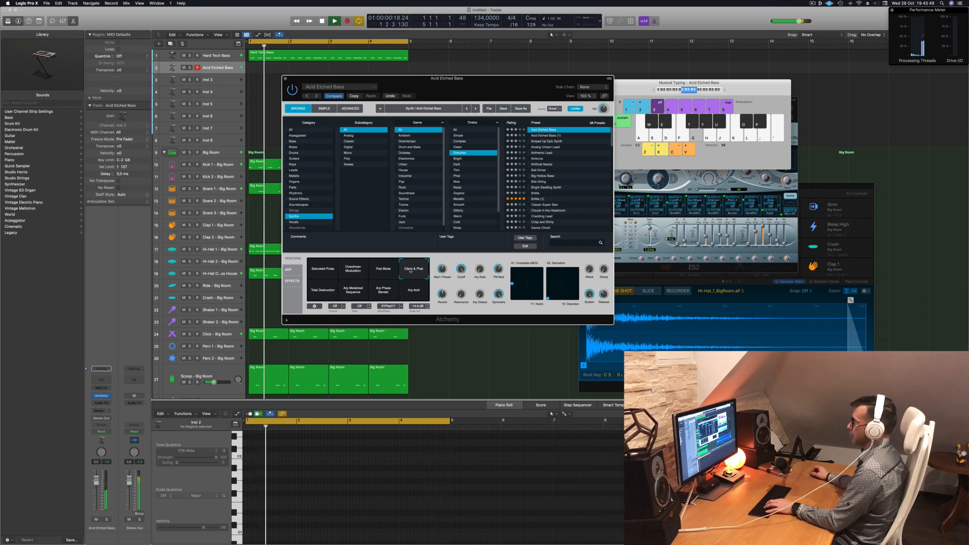
left_click(411, 291)
left_click(377, 290)
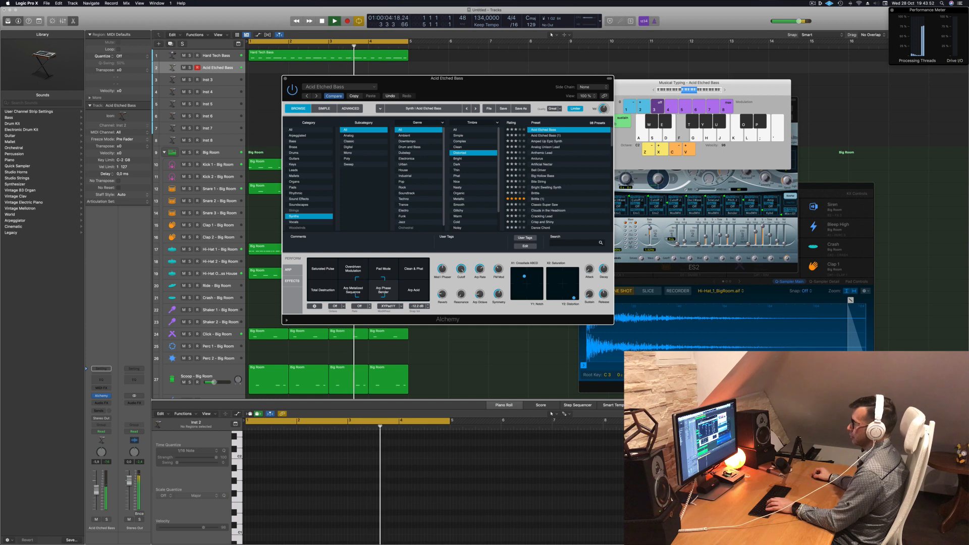
left_click(348, 294)
left_click(321, 293)
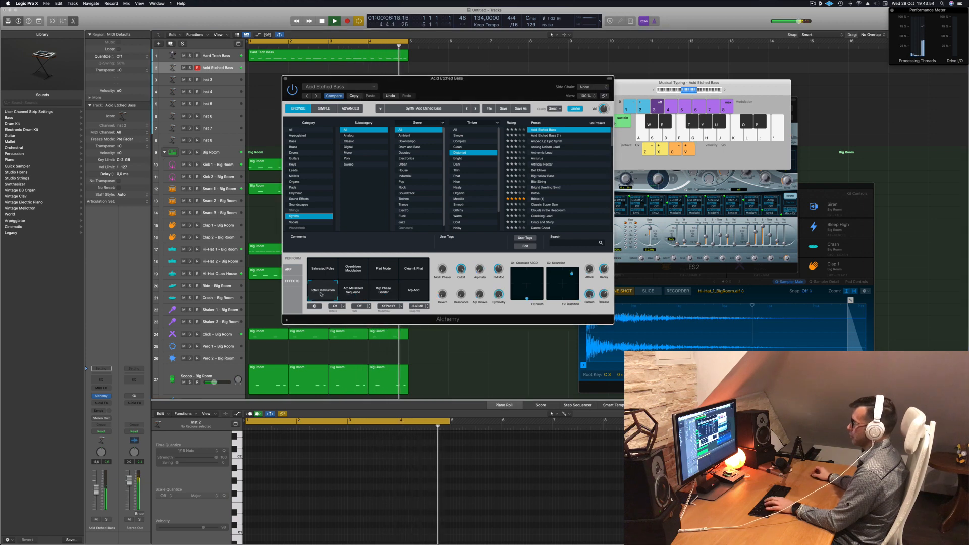
left_click(406, 292)
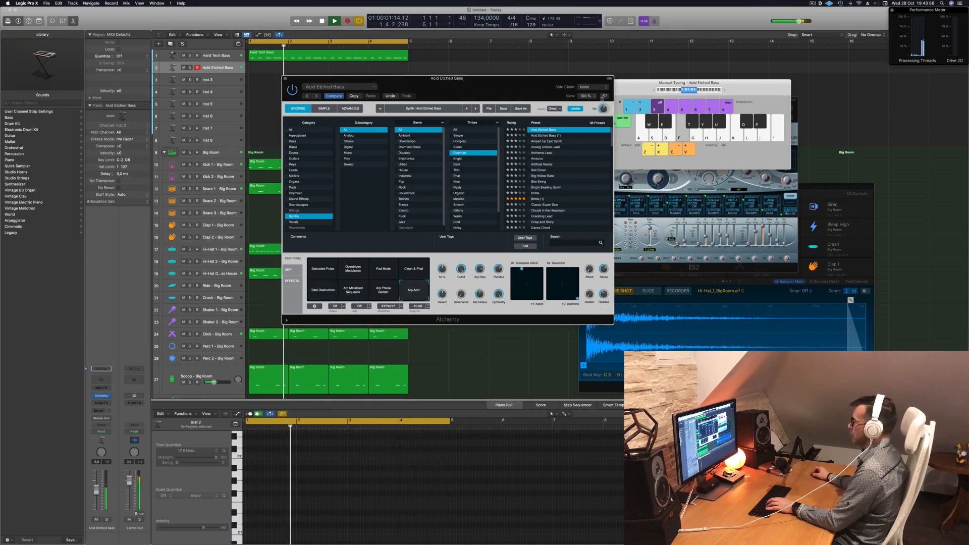
Load the Amped Up Epic Synth preset with its Distorted snapshot and lower the channel volume while playing test notes.
left_click(547, 141)
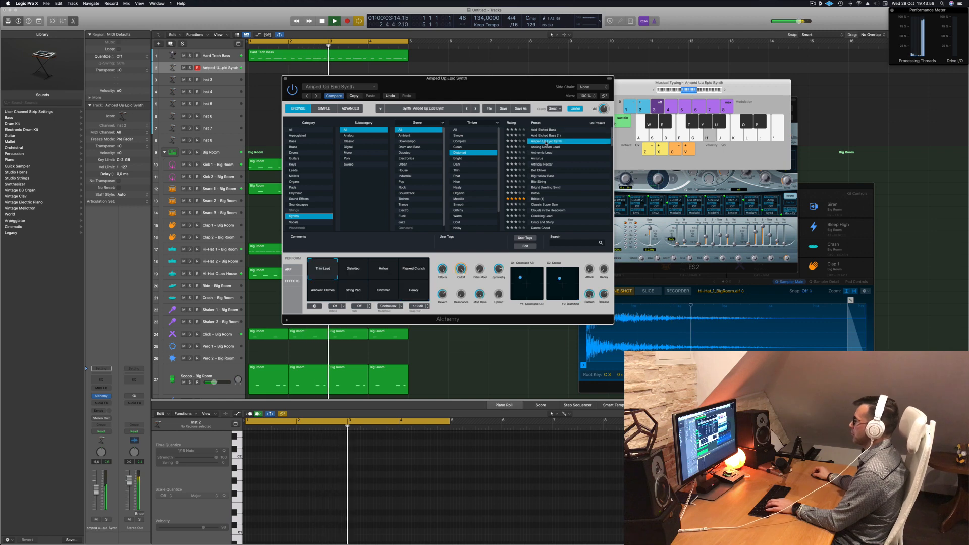
left_click(364, 270)
left_click_drag(94, 492, 98, 503)
key("d")
key("f")
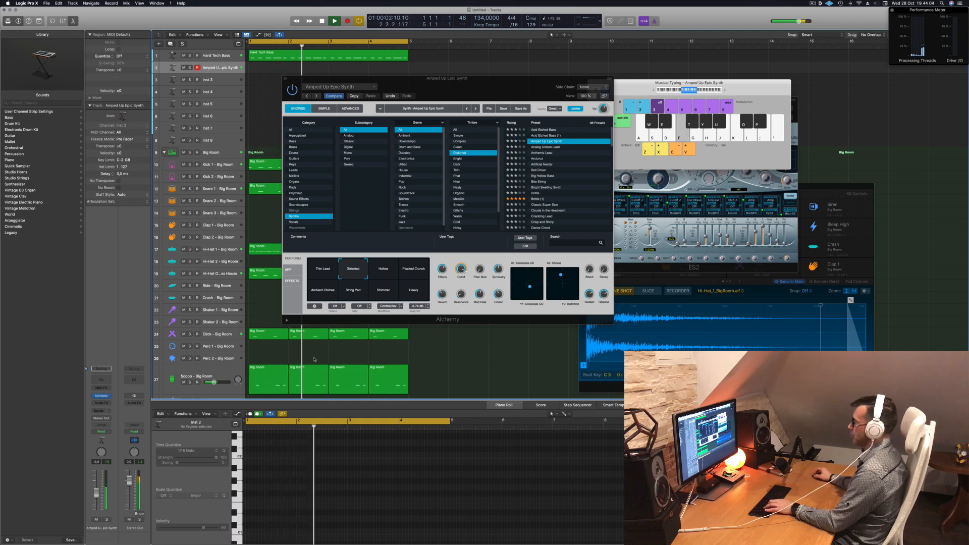
key("g")
Audition the Hollow, Plucked Crunch, Ambient Chimes, String Pad and Shimmer snapshots, and choose Heavy.
left_click(390, 275)
left_click(414, 272)
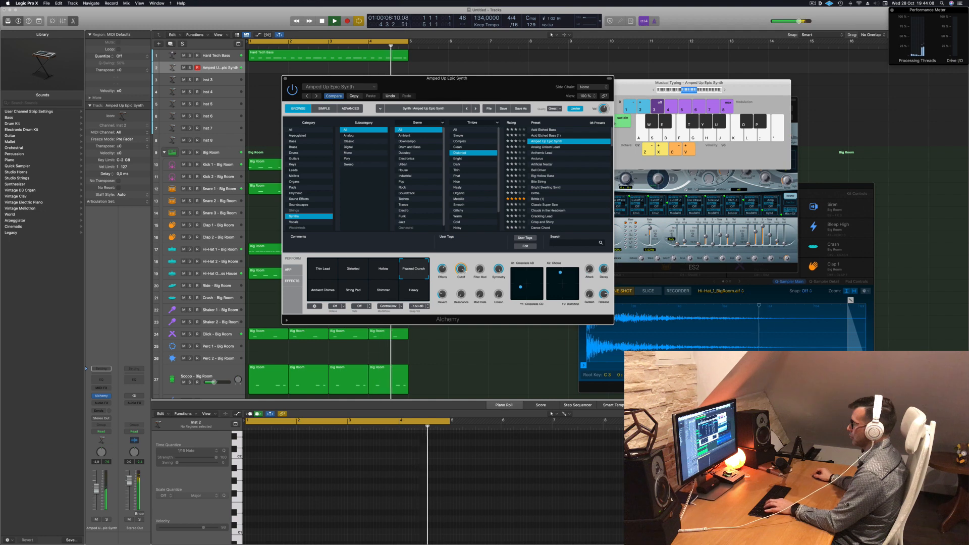
left_click(333, 290)
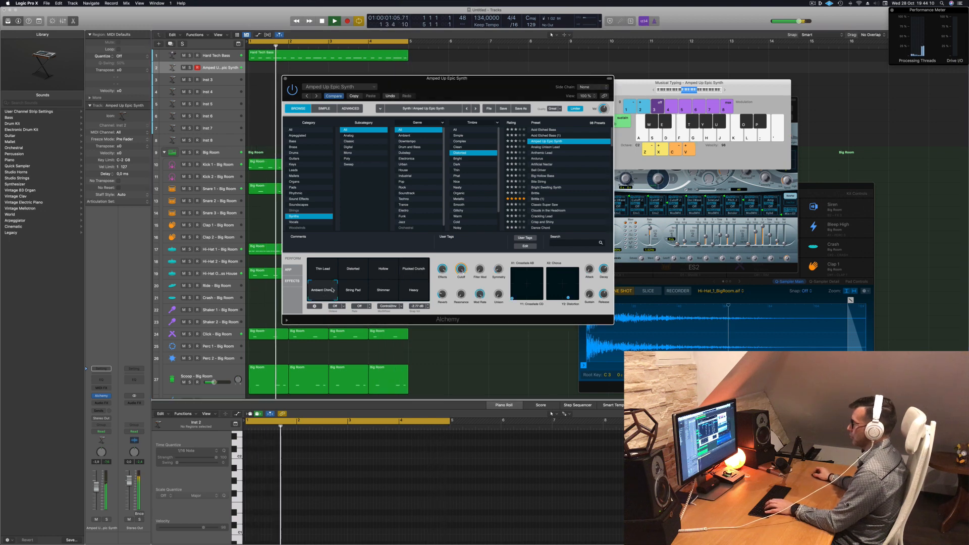
left_click(355, 290)
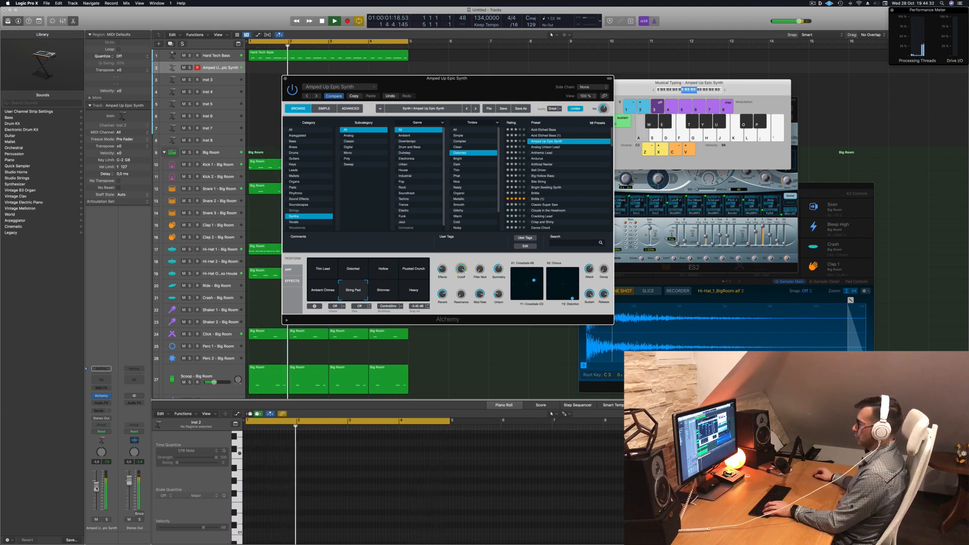
key("s")
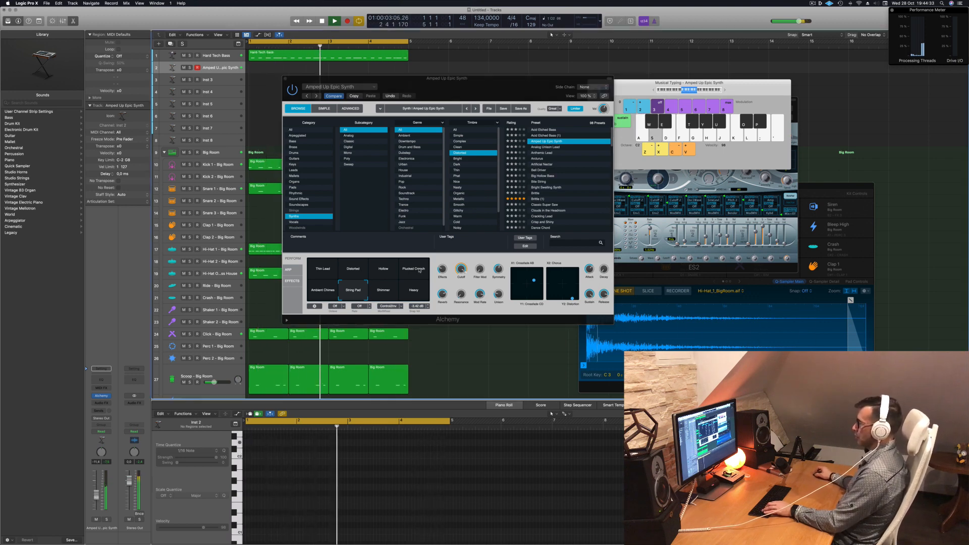
left_click(386, 292)
left_click(422, 292)
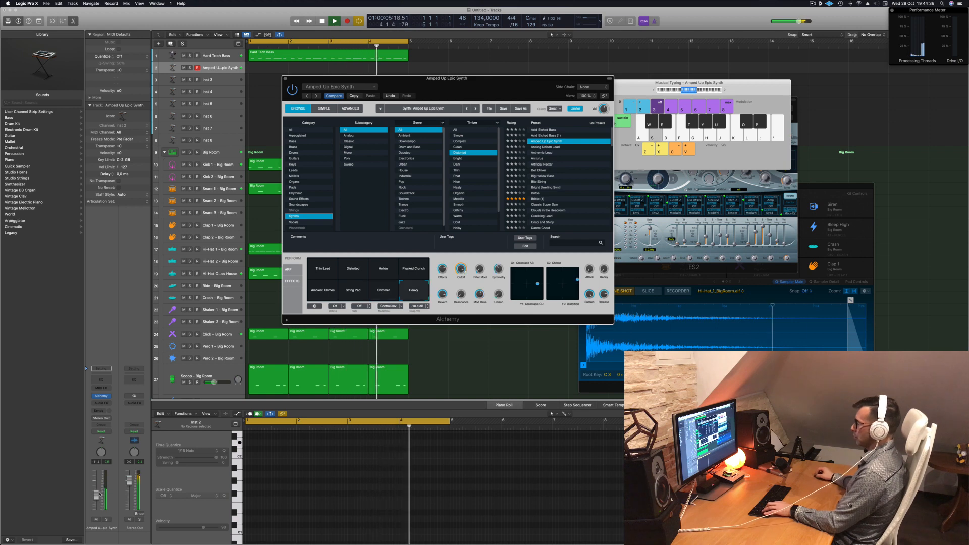
key("s")
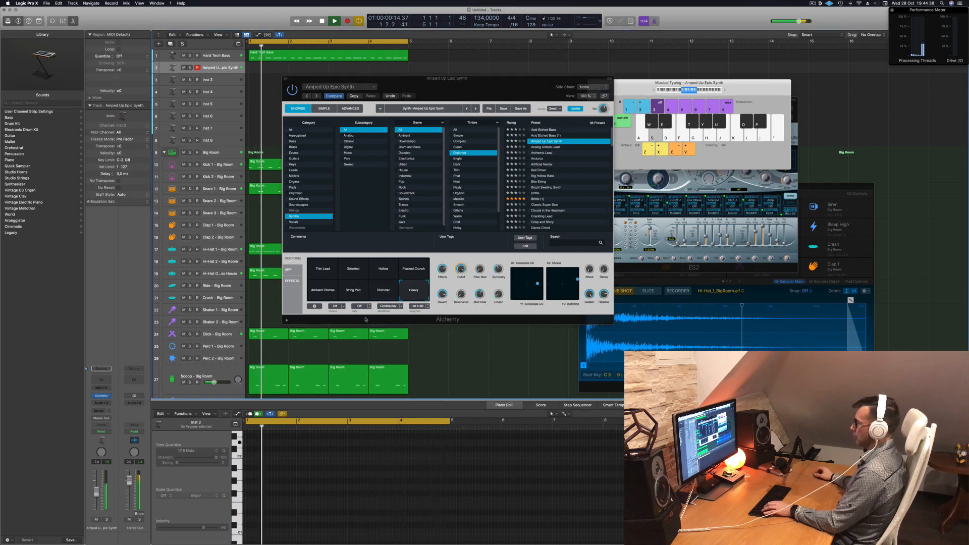
Adjust the Heavy snapshot's Release and Sustain in Alchemy while playing test notes.
left_click_drag(604, 295, 602, 311)
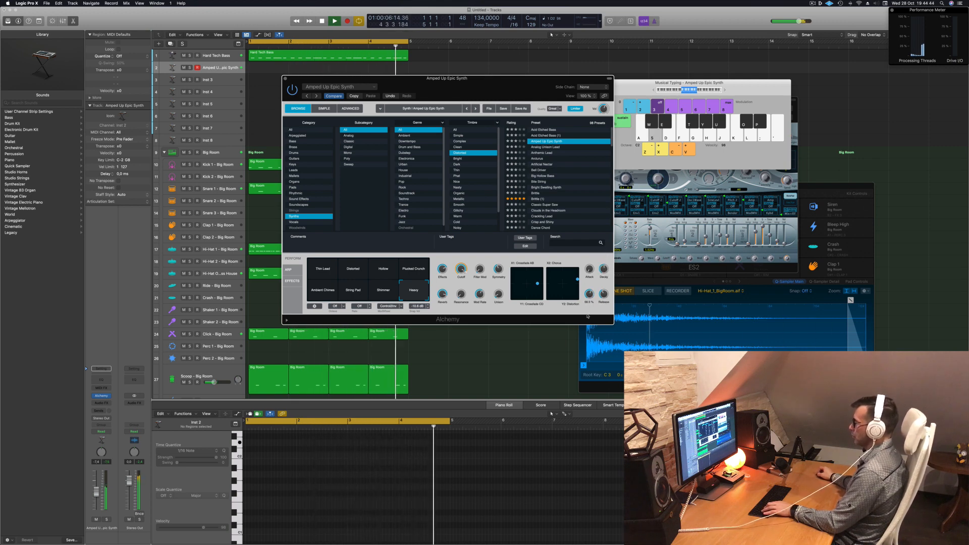
left_click_drag(590, 306, 593, 267)
key("s")
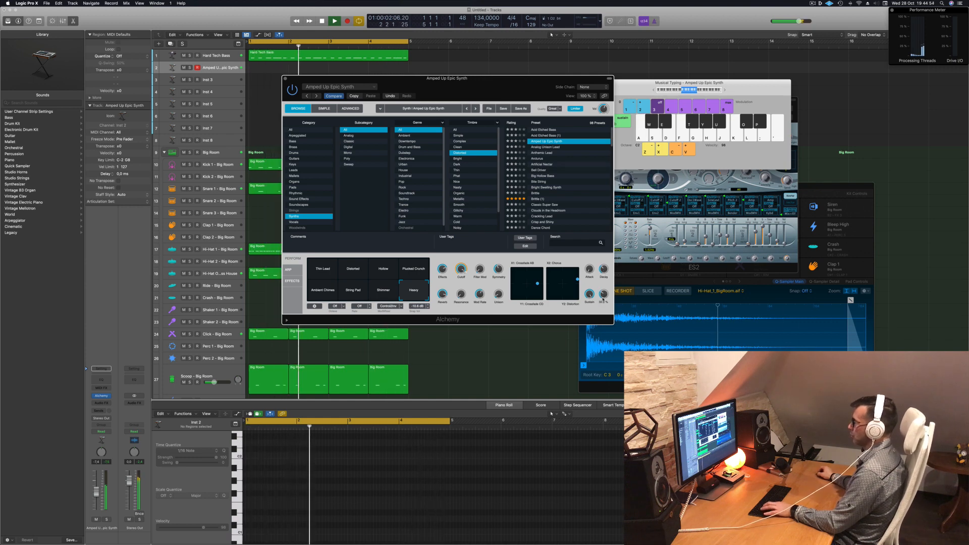
key("a")
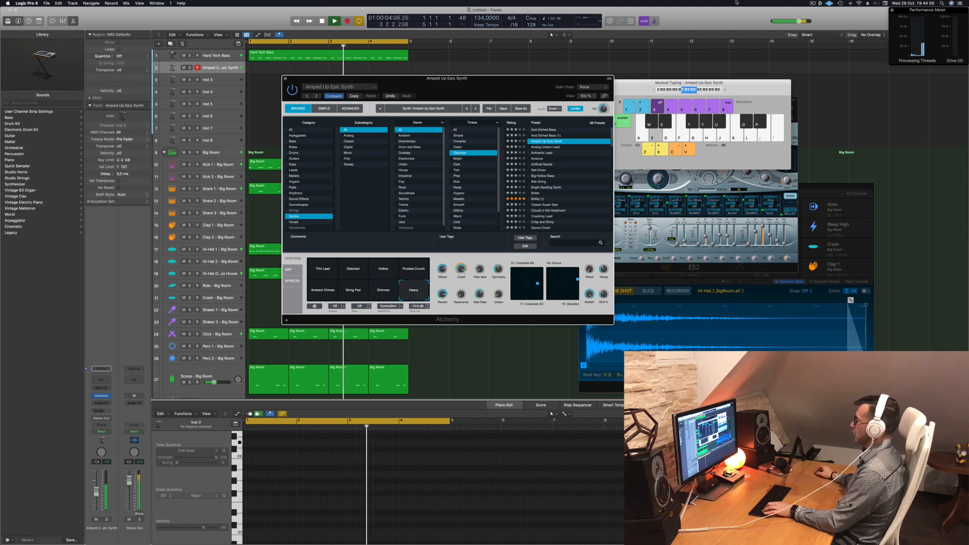
Raise the Musical Typing range one octave, move Alchemy clear of the tracks, and select the Hard Tech Bass region.
left_click(662, 83)
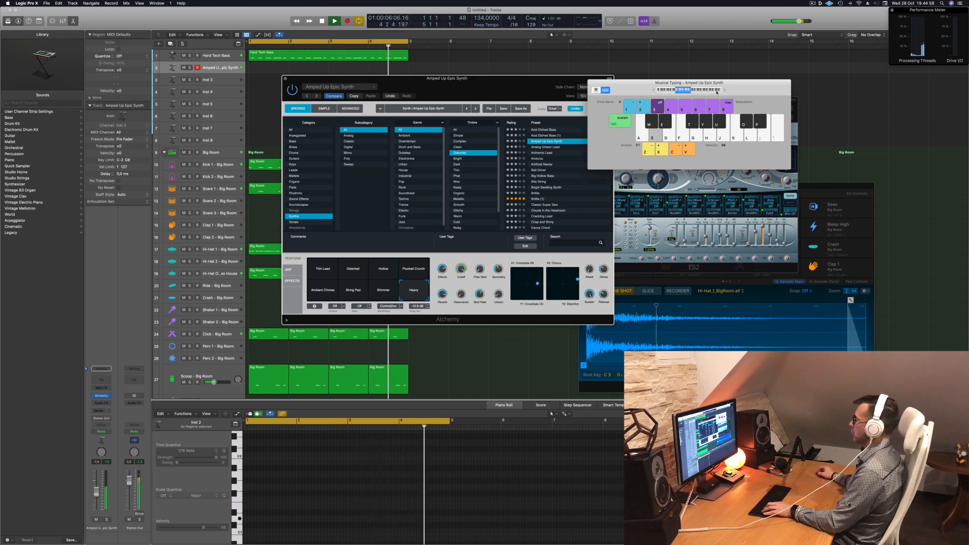
left_click(725, 91)
key("s")
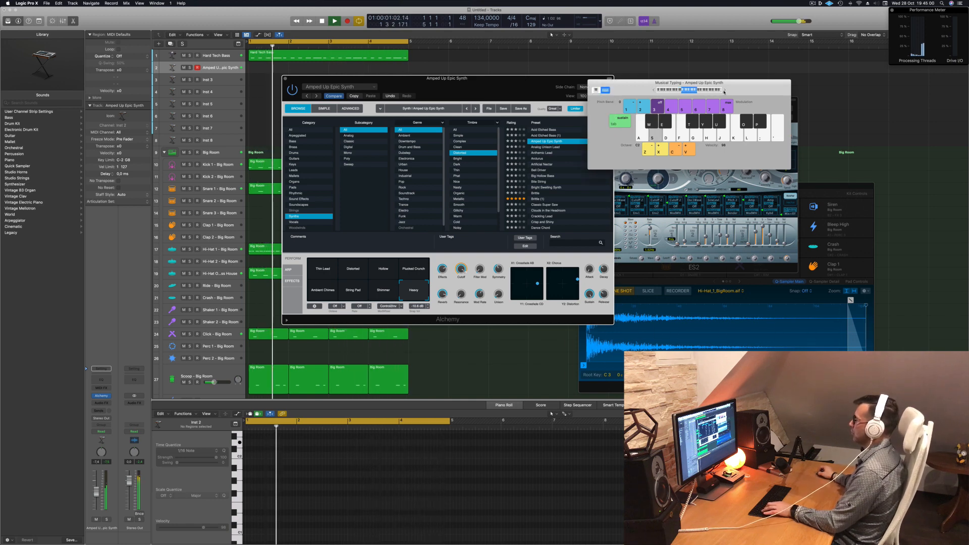
left_click_drag(546, 77, 779, 121)
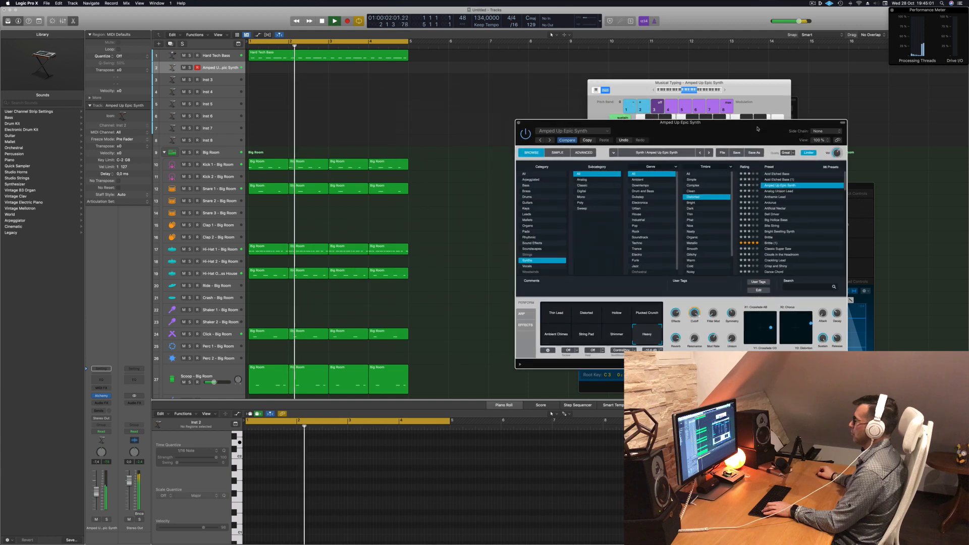
left_click(371, 60)
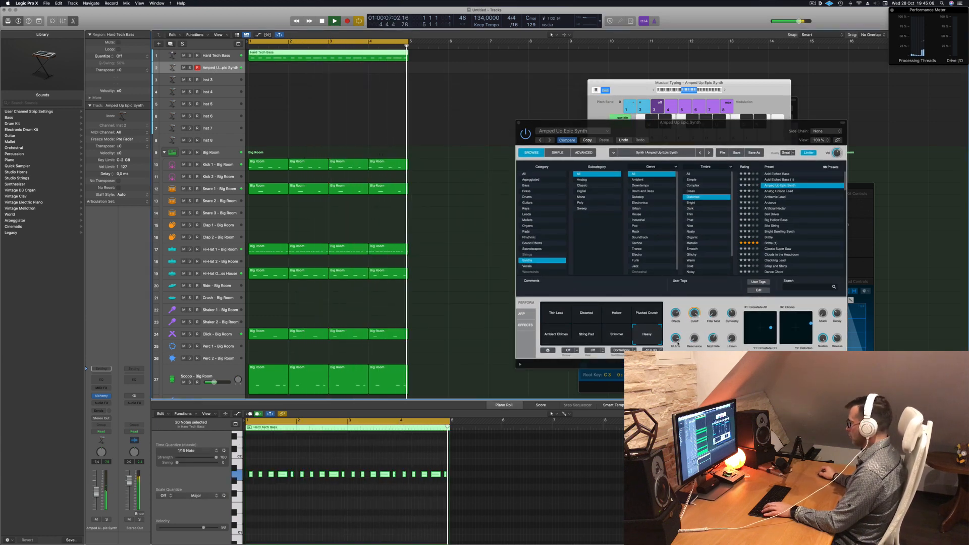
Set the synth's Reverb to 0%, reduce its Effects amount, and compare neighbouring octaves on the Musical Typing keyboard.
left_click_drag(675, 339, 675, 378)
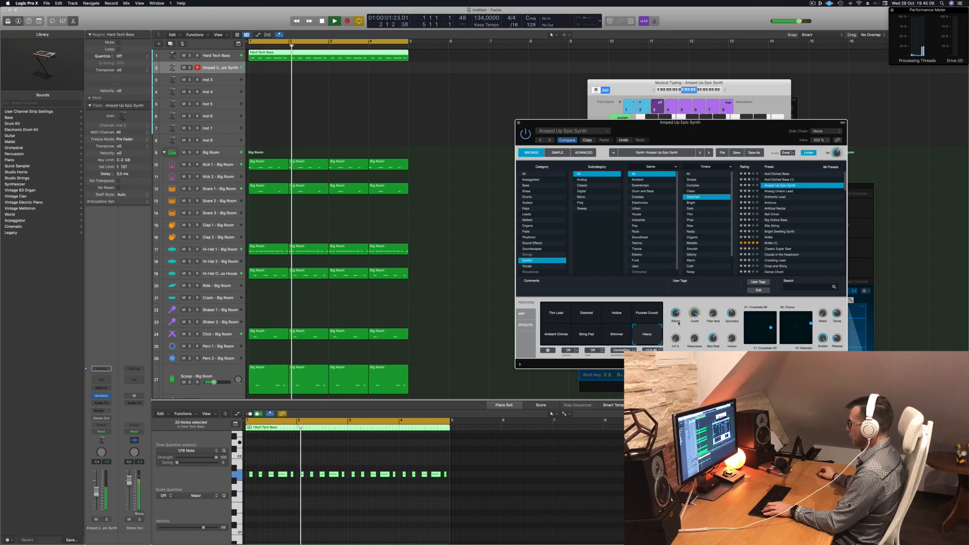
left_click_drag(676, 314, 677, 336)
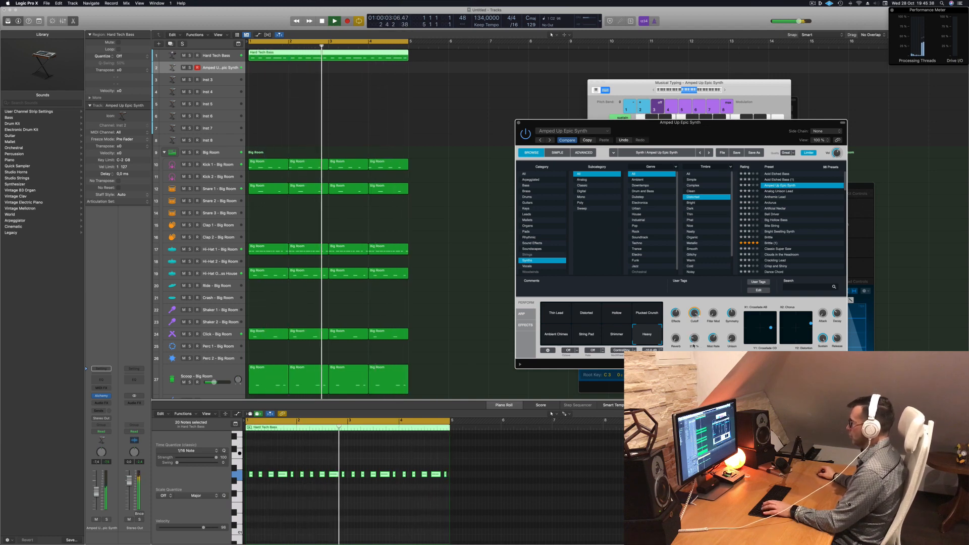
left_click_drag(739, 84, 702, 94)
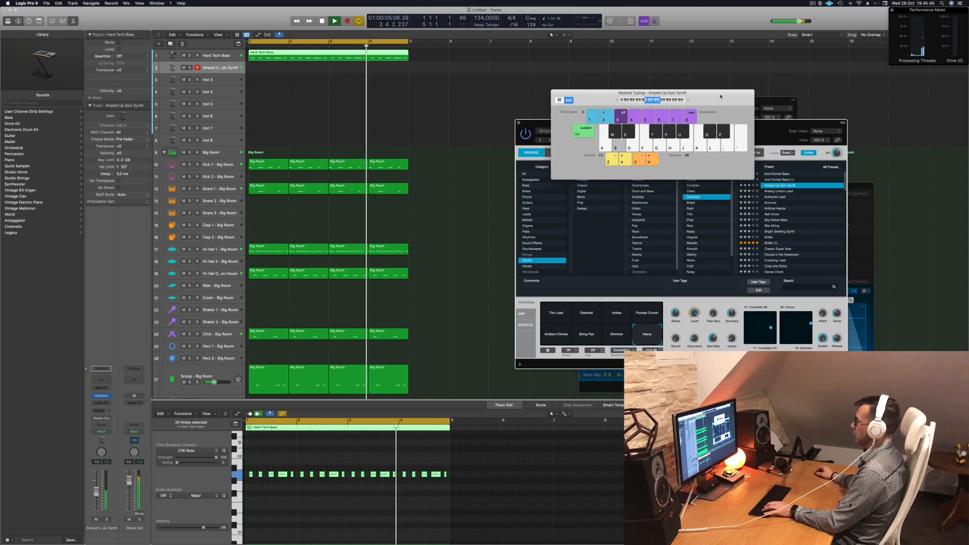
key("z")
key("x")
key("x")
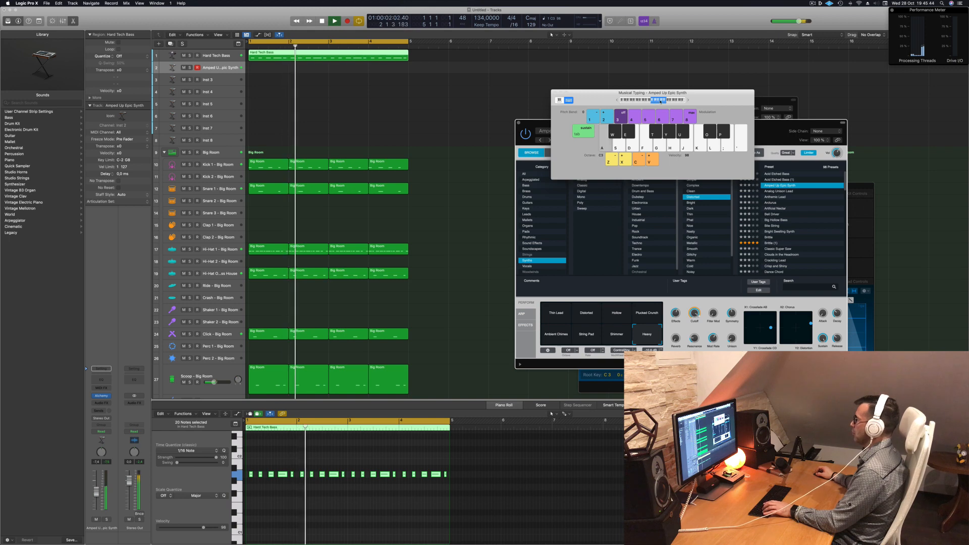
key("z")
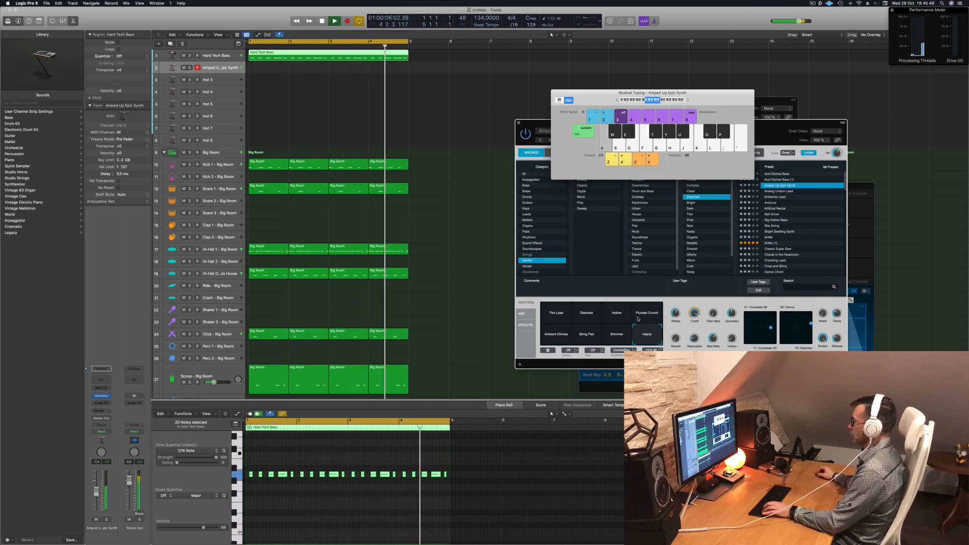
Lower the synth channel's volume slightly and load the Analog Unison Lead preset in Alchemy.
left_click(565, 316)
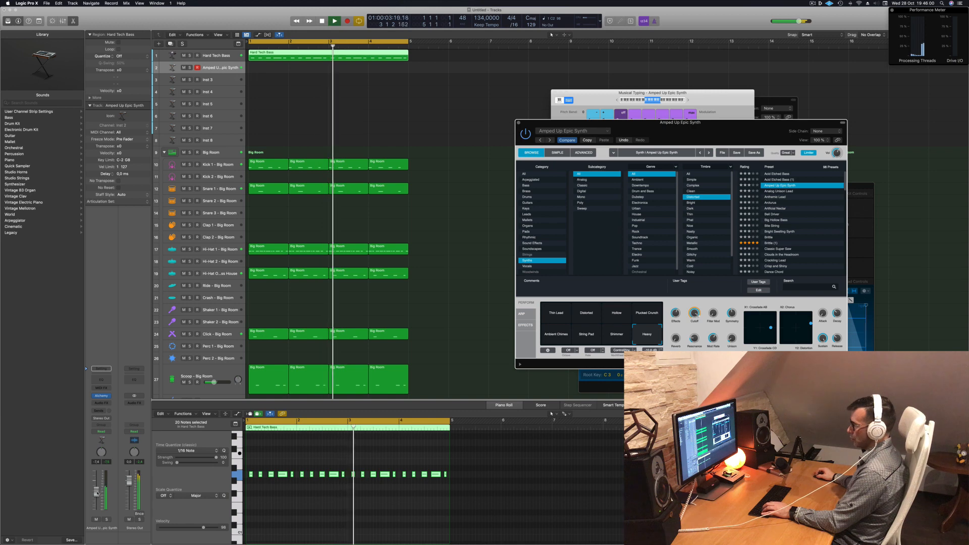
left_click_drag(96, 492, 97, 496)
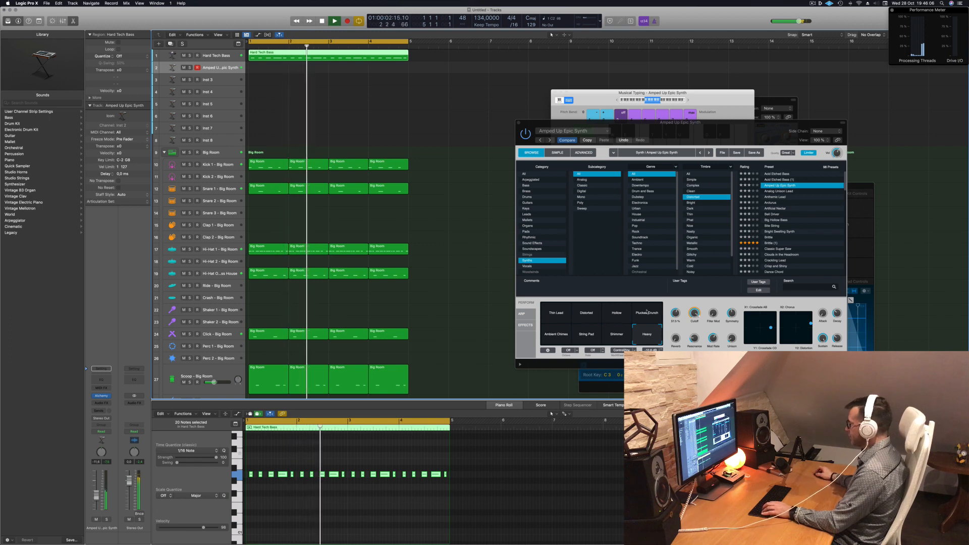
left_click(782, 192)
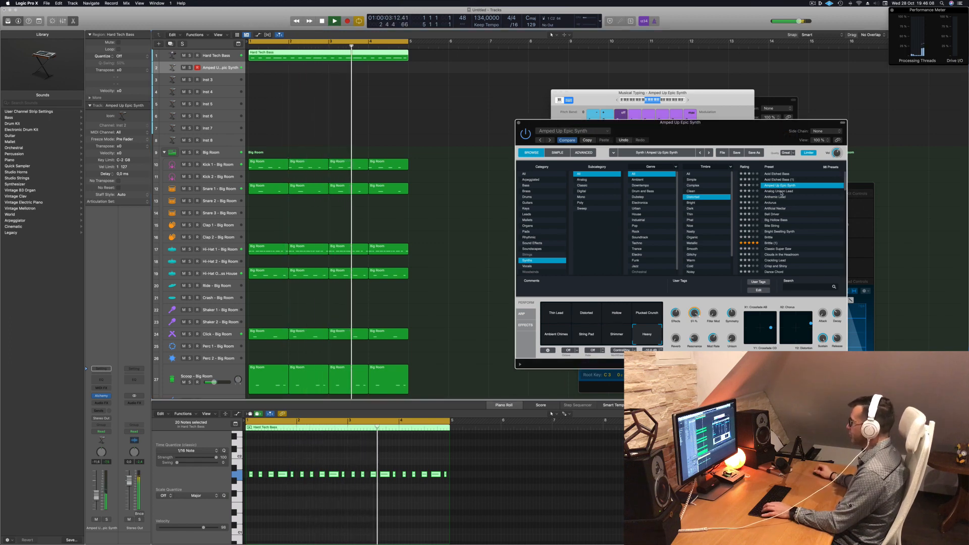
left_click(780, 191)
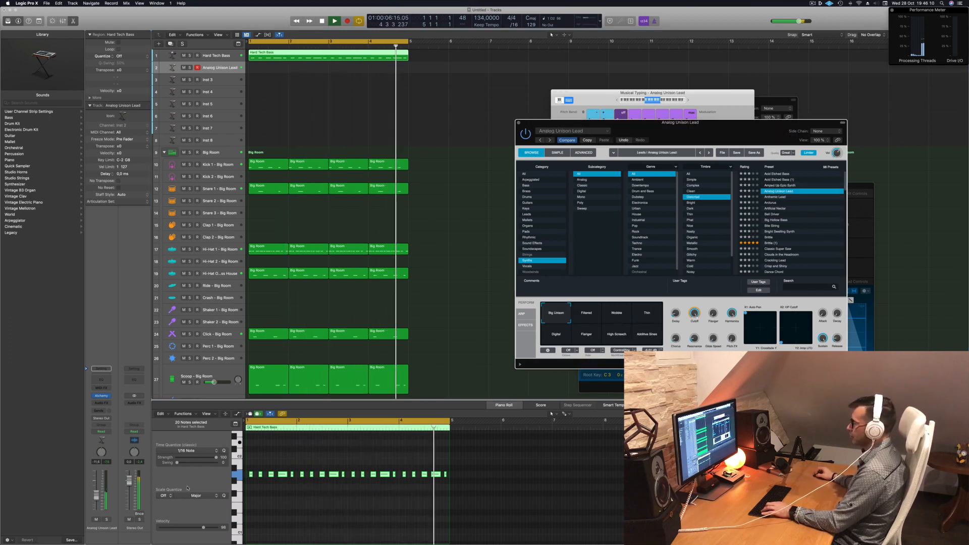
Raise the synth channel's volume slightly and audition the Analog Unison Lead snapshots from Wobble to Additive Sines, returning to Big Unison.
left_click_drag(96, 491, 96, 488)
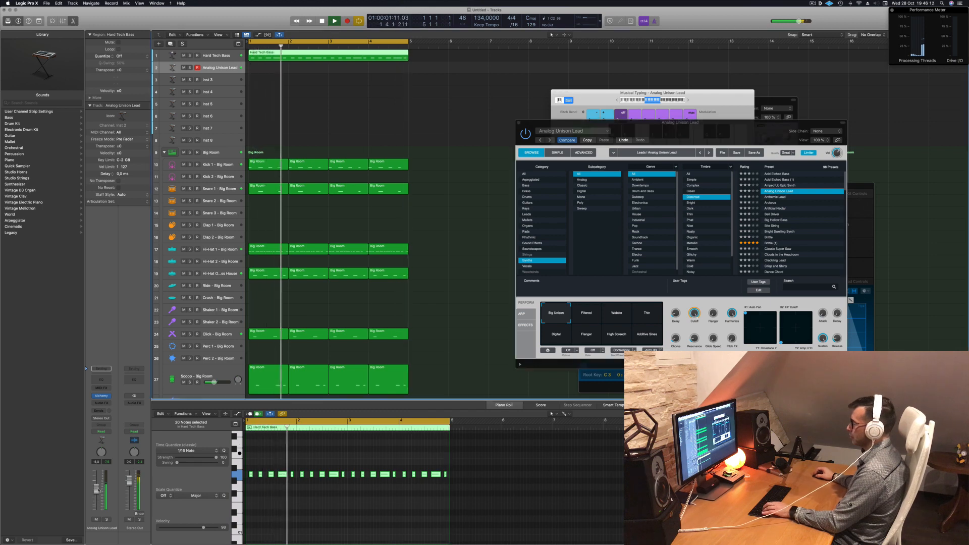
key("a")
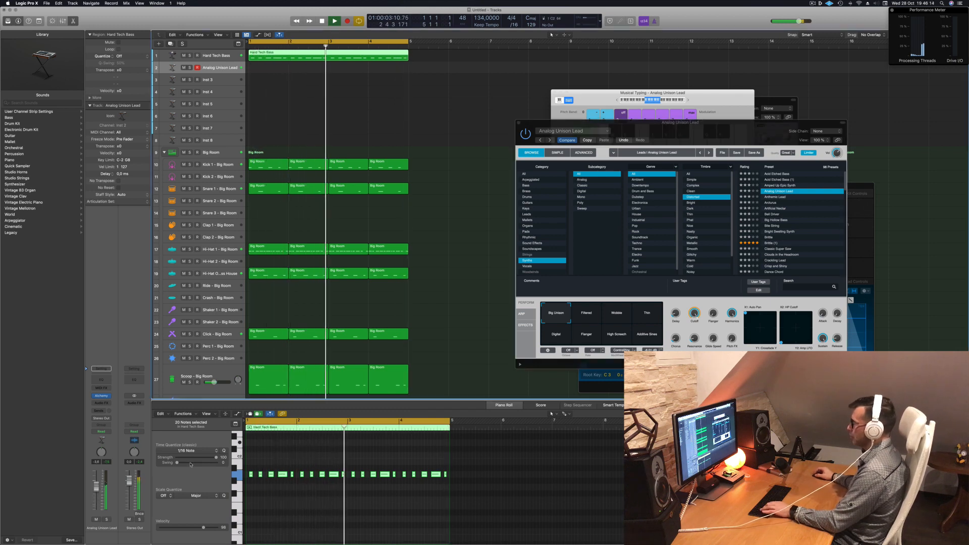
left_click(616, 313)
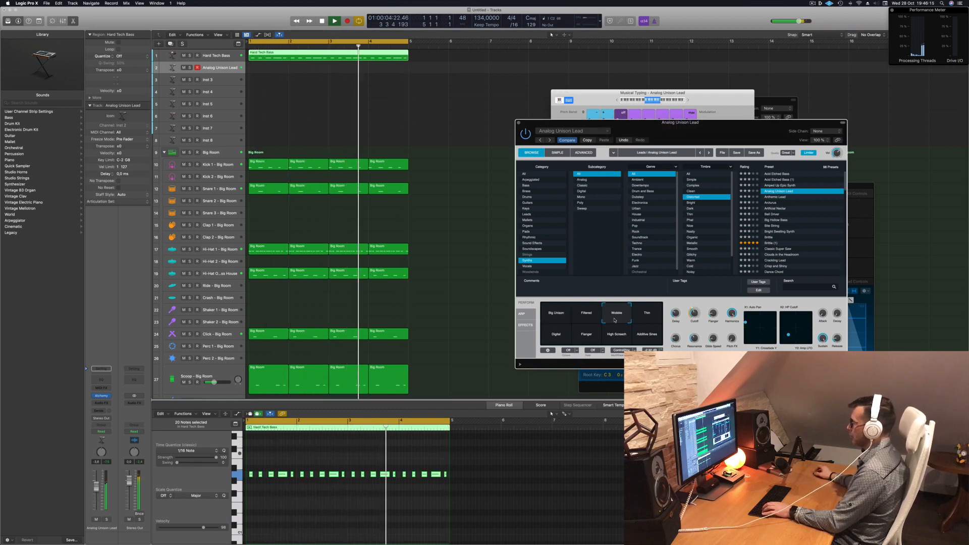
left_click(649, 317)
left_click(556, 334)
key("a")
left_click(598, 337)
left_click(617, 335)
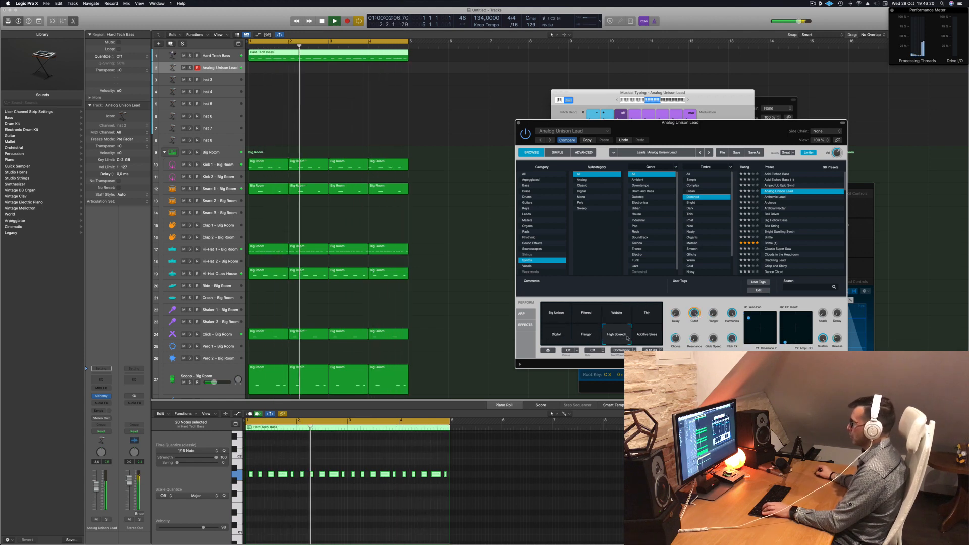
left_click(649, 337)
left_click(560, 316)
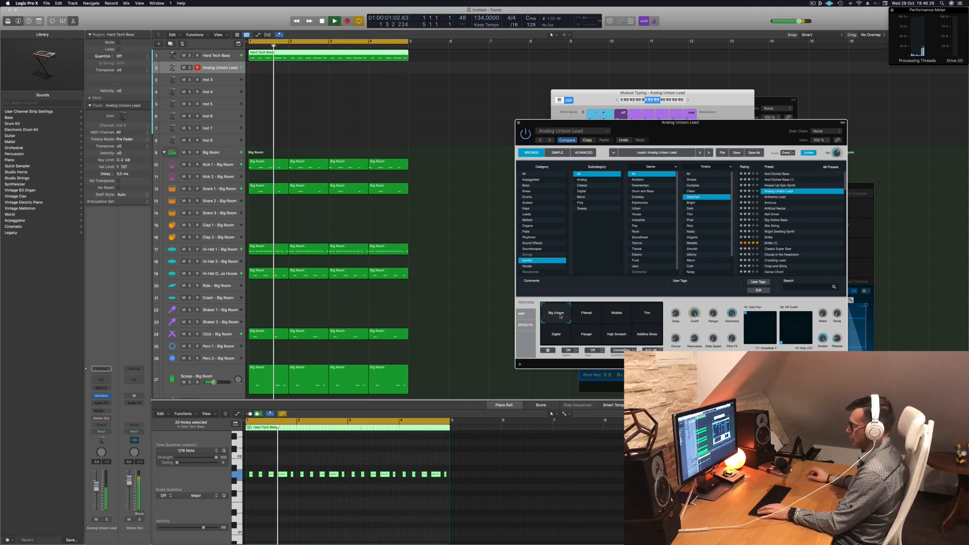
Record sustained C2 notes on the Analog Unison Lead track while the four-bar loop cycles, and play them back.
key("r")
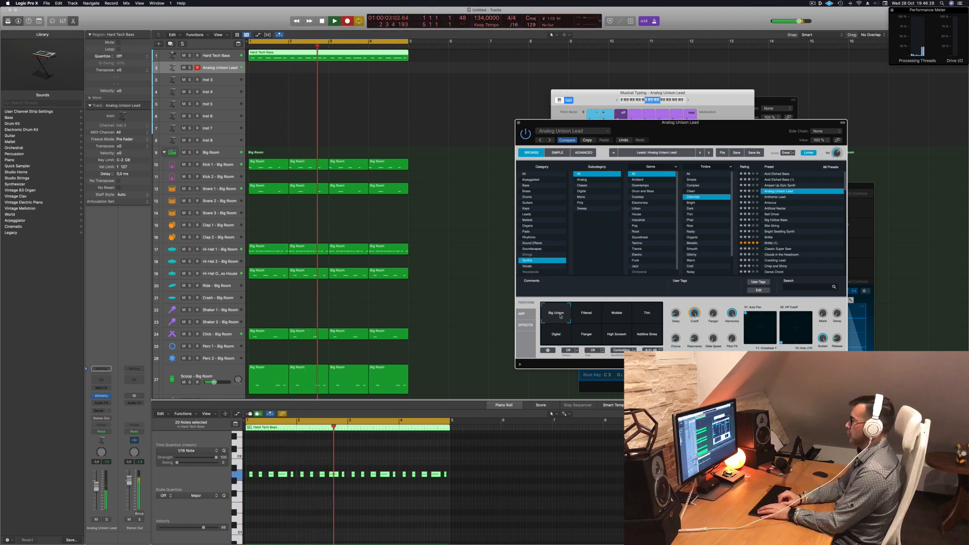
key("a")
key("a")
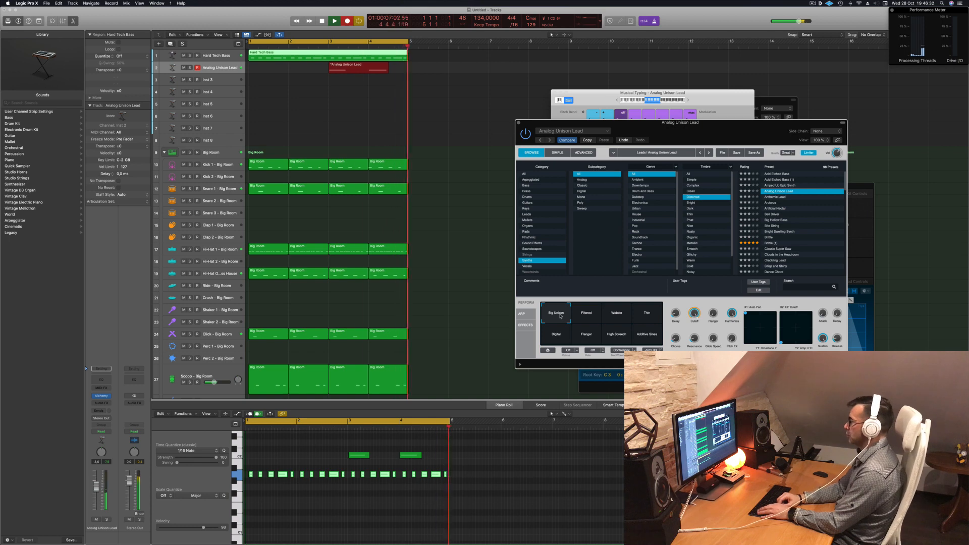
key("a")
key("space")
key("space")
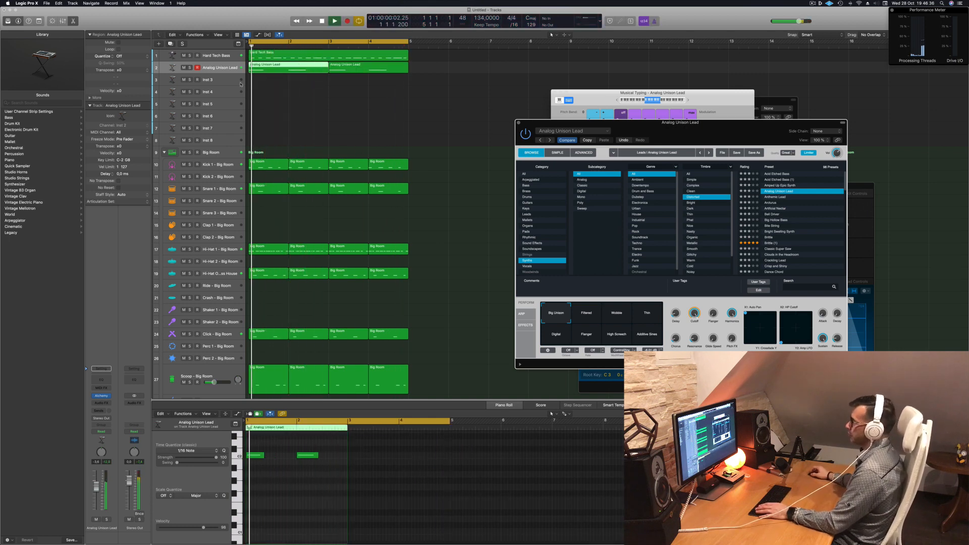
Try shortening both recorded lead notes in bars 1 and 2 together, and undo the length change.
key("space")
left_click(274, 474)
scroll(274, 475, "up", 3)
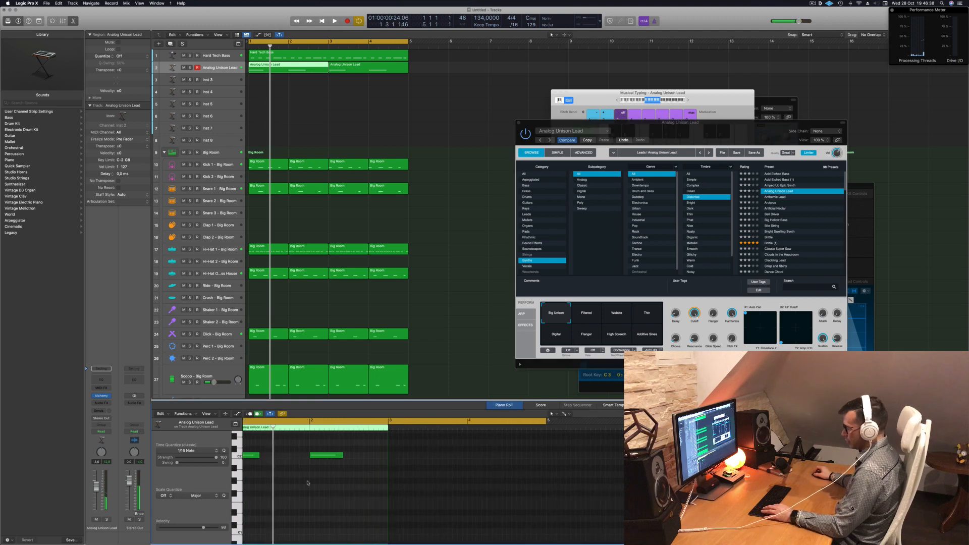
key("space")
scroll(310, 475, "up", 3)
key("Return")
key("space")
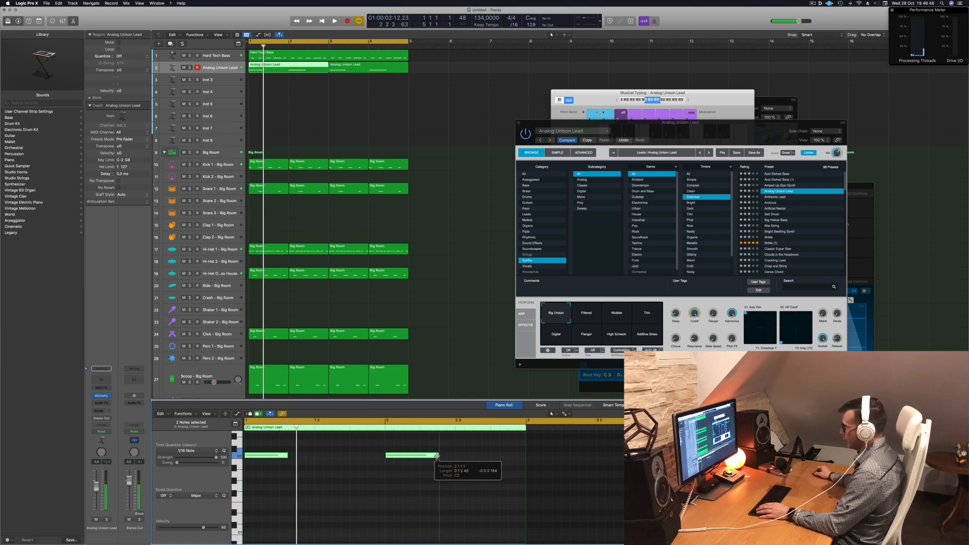
key("space")
key("super+z")
Shorten the bar 2 lead note to match the length of the bar 1 note, checking it in playback.
key("space")
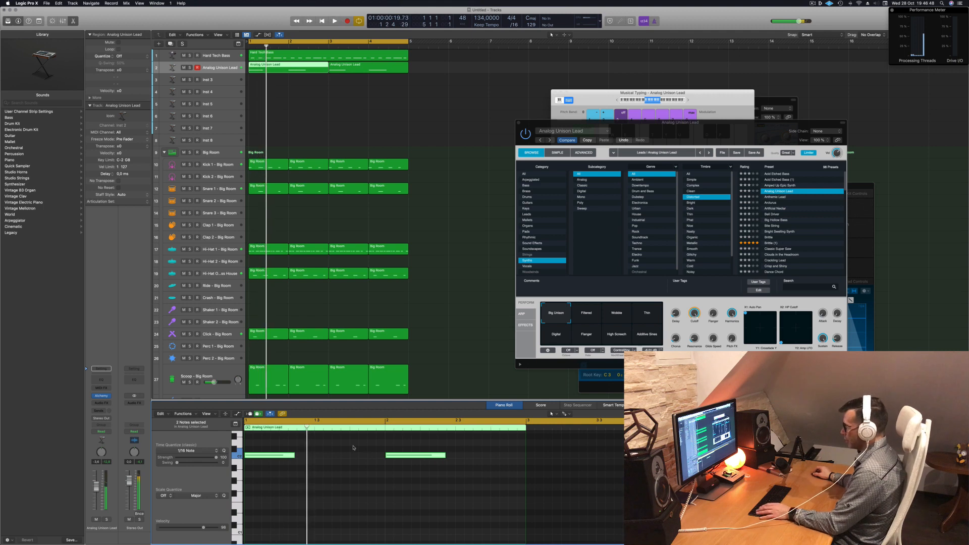
left_click(353, 448)
key("space")
left_click(442, 457)
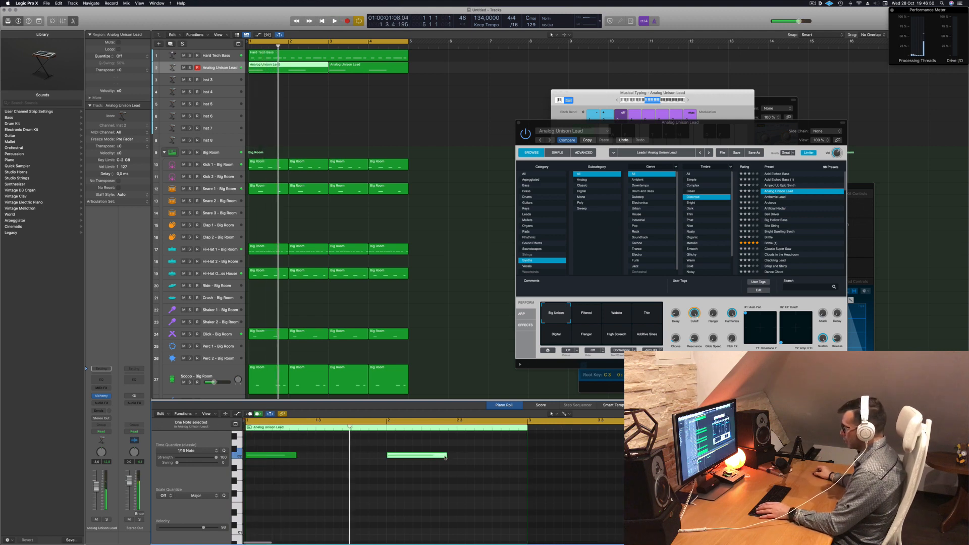
key("space")
Replace the Analog Unison Lead region in bars 3 and 4 with a copy of the edited bars 1 and 2 region.
left_click(365, 68)
key("Delete")
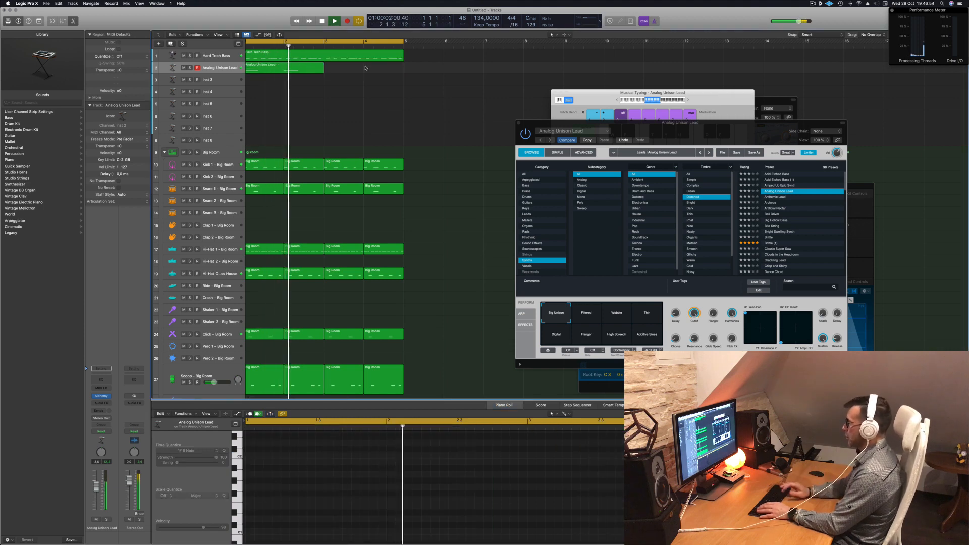
key("space")
key("space")
left_click(288, 69)
left_click_drag(288, 69, 370, 71)
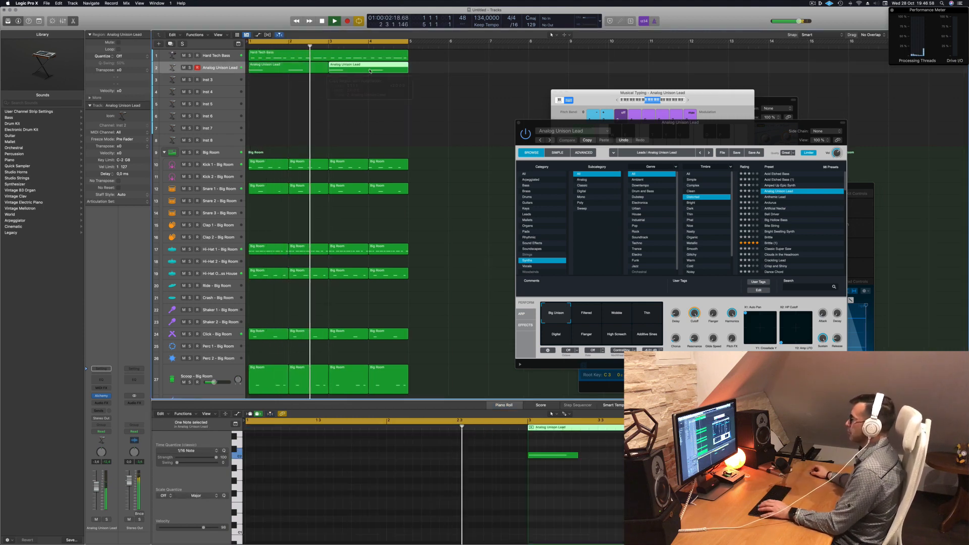
Move Alchemy over the arrangement and compare its snapshots against the recorded lead, ending on Big Unison.
left_click_drag(690, 131, 517, 84)
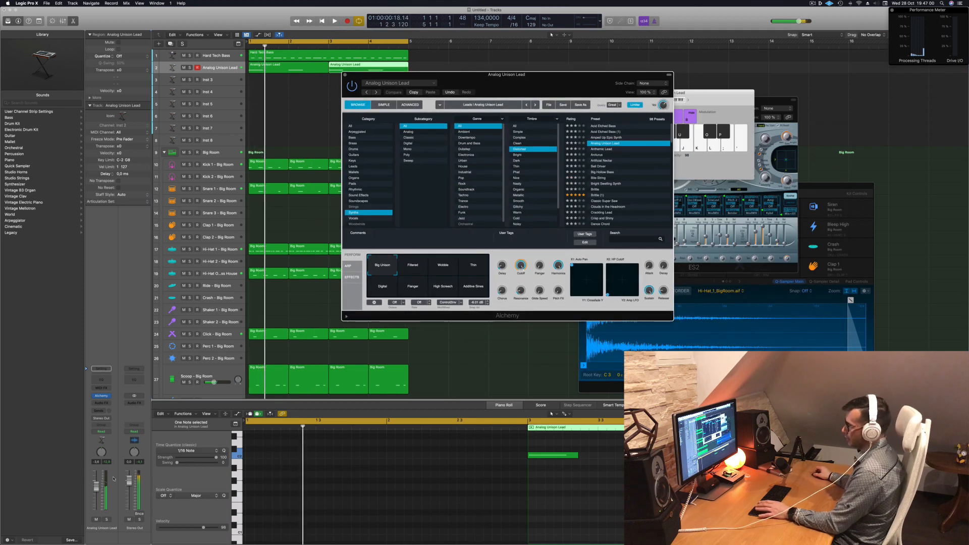
left_click_drag(507, 74, 474, 109)
left_click(419, 298)
left_click(438, 323)
left_click(410, 325)
left_click(386, 327)
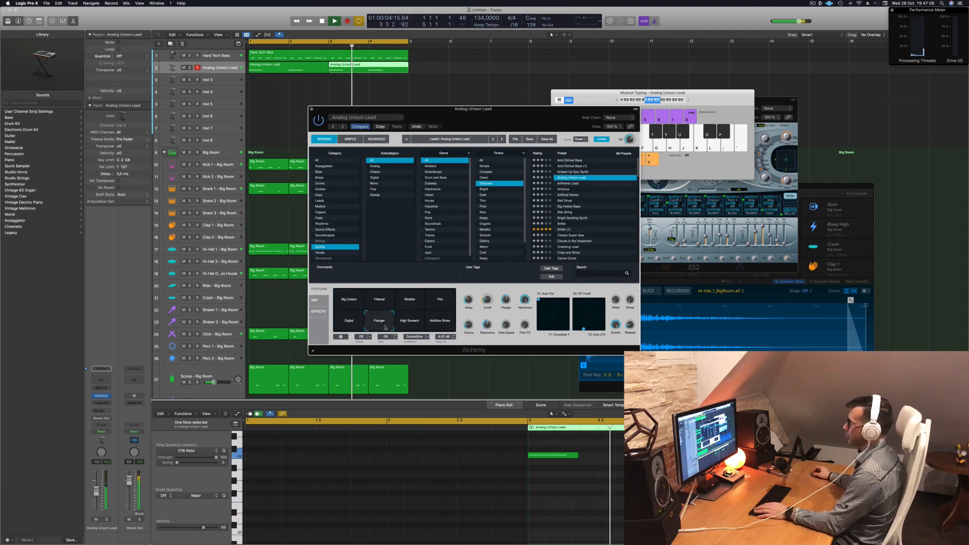
left_click(349, 326)
left_click(351, 301)
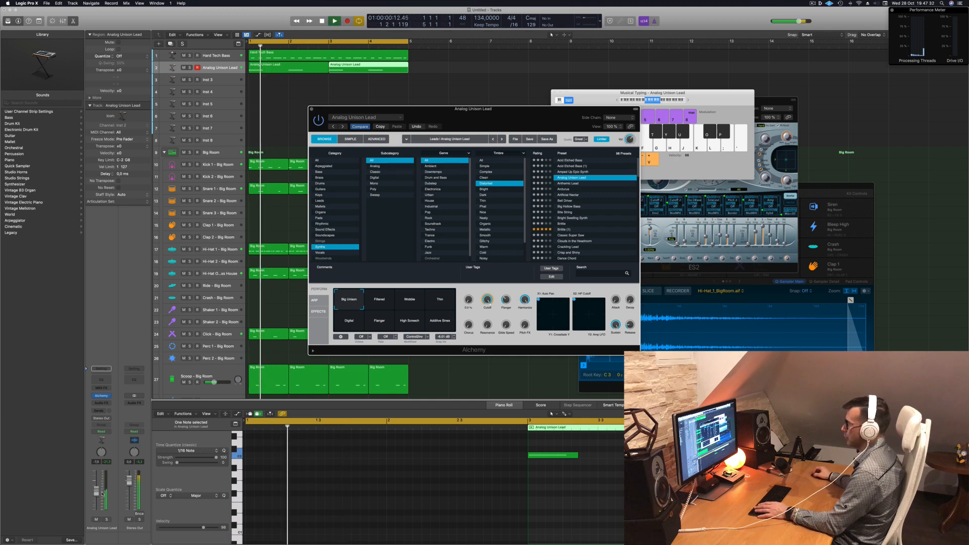
Adjust the HP Cutoff and Amp LFO pad of the Big Unison snapshot during playback, and close Alchemy.
key("space")
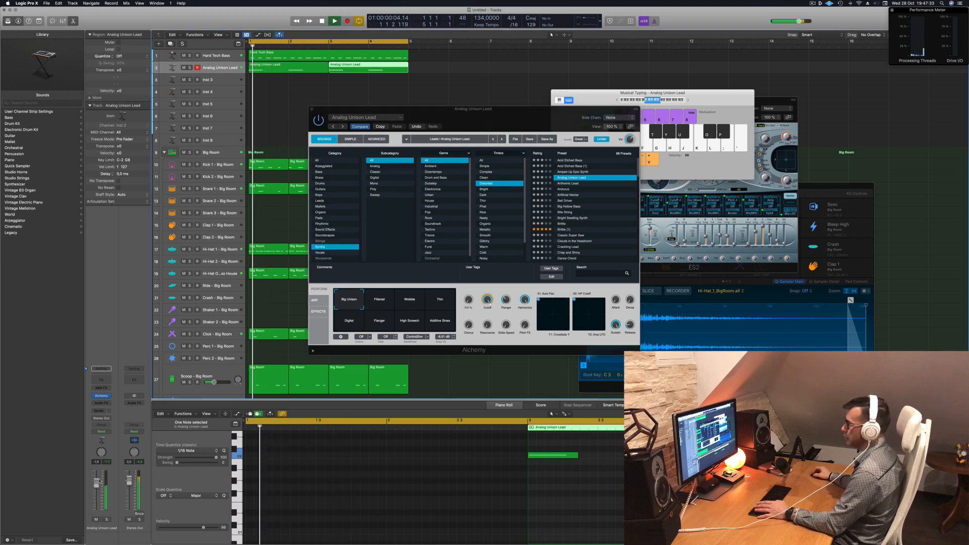
left_click(575, 304)
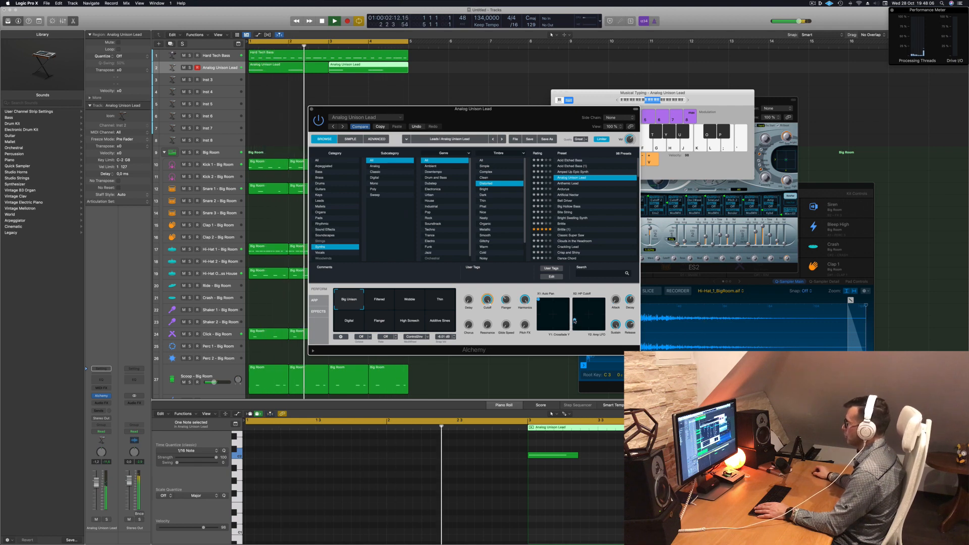
left_click_drag(508, 122, 569, 127)
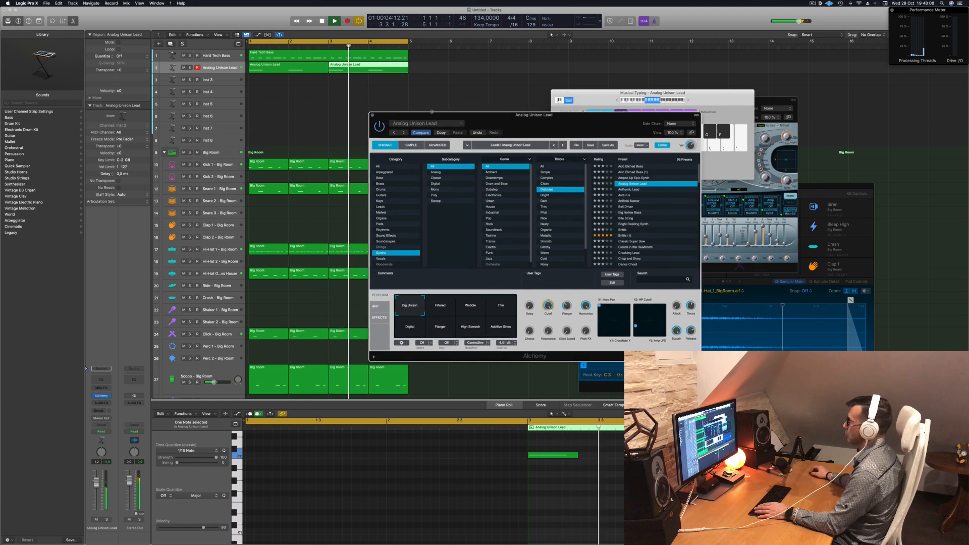
left_click(372, 116)
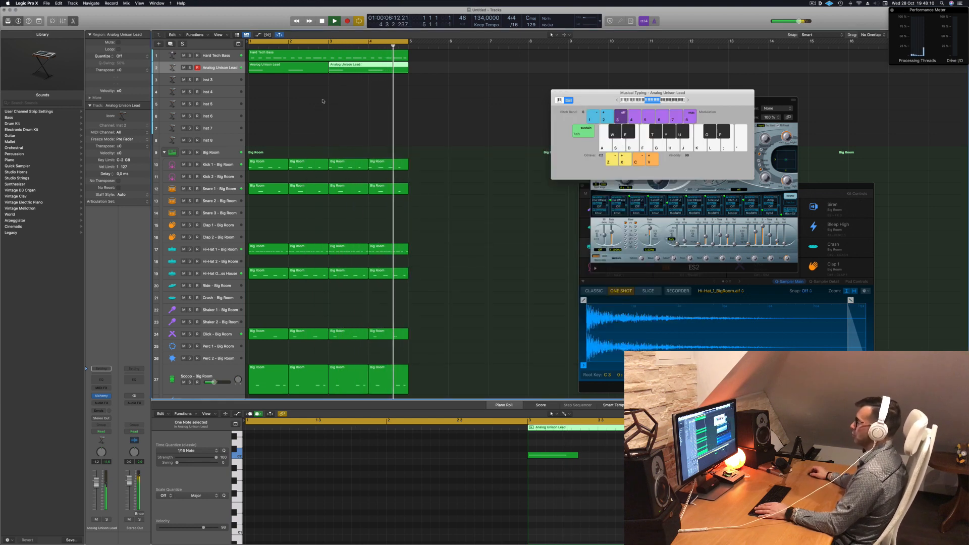
Fine-tune the Analog Unison Lead channel's volume against the loop.
left_click(220, 72)
left_click_drag(96, 483, 97, 481)
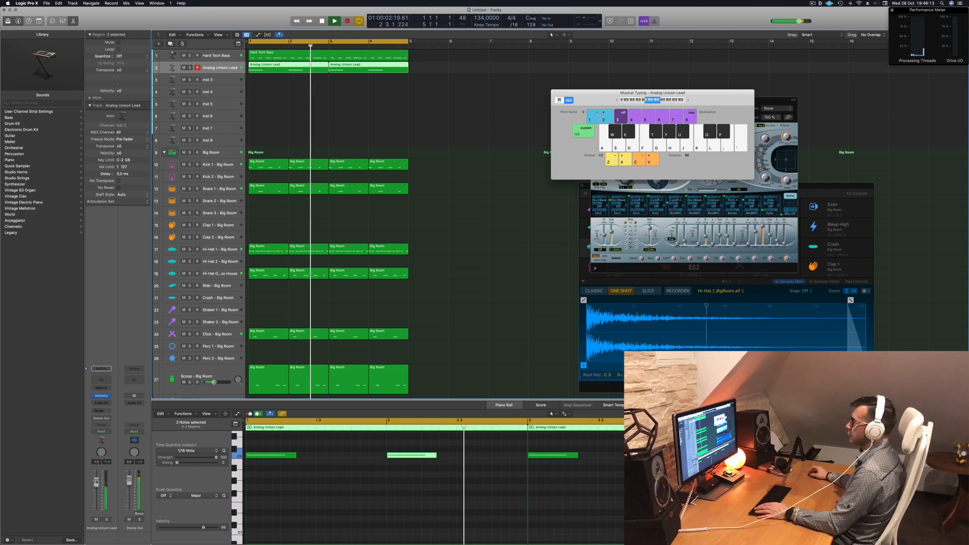
left_click(323, 116)
Duplicate the Analog Unison Lead track with its settings and copy the bars 1 and 2 region onto it.
left_click(289, 71)
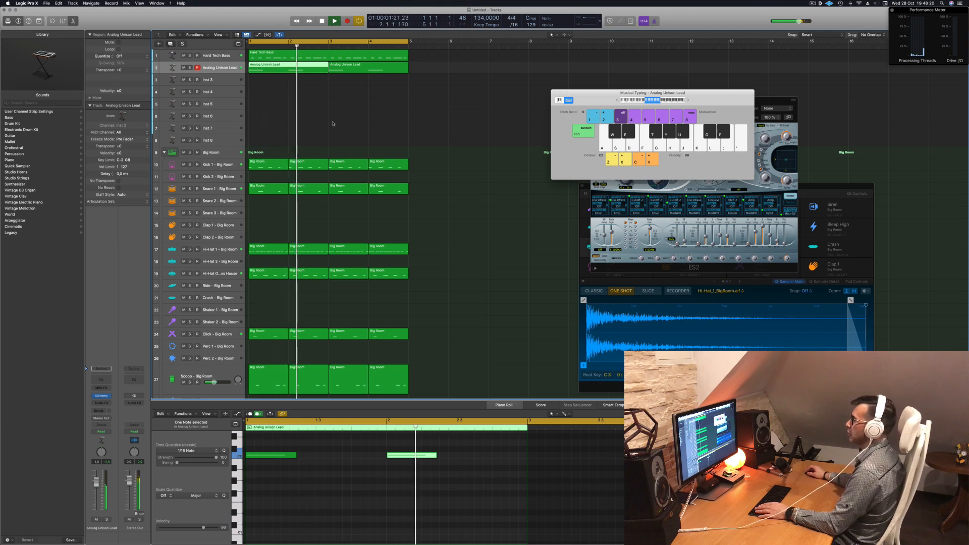
key("super+d")
left_click_drag(306, 70, 306, 82)
Shorten the copied lead notes and place them on beat 3 of each bar, and repeat the region in bars 3 and 4.
left_click_drag(262, 438, 457, 468)
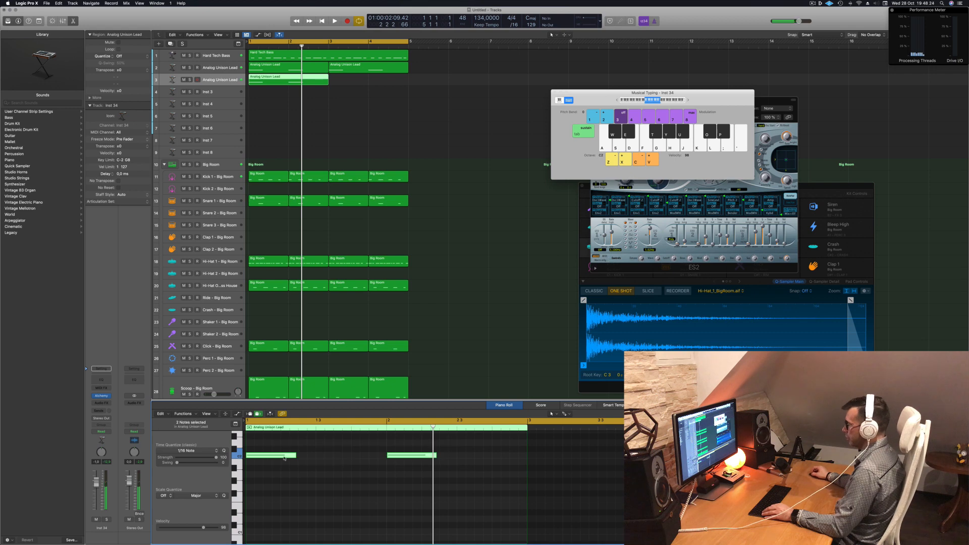
left_click_drag(298, 457, 333, 456)
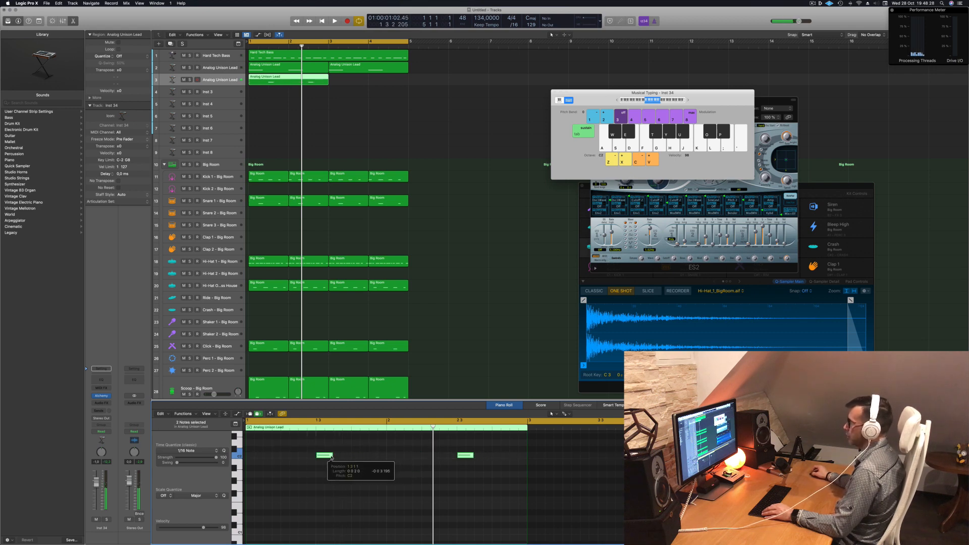
left_click_drag(293, 76, 368, 82)
key("space")
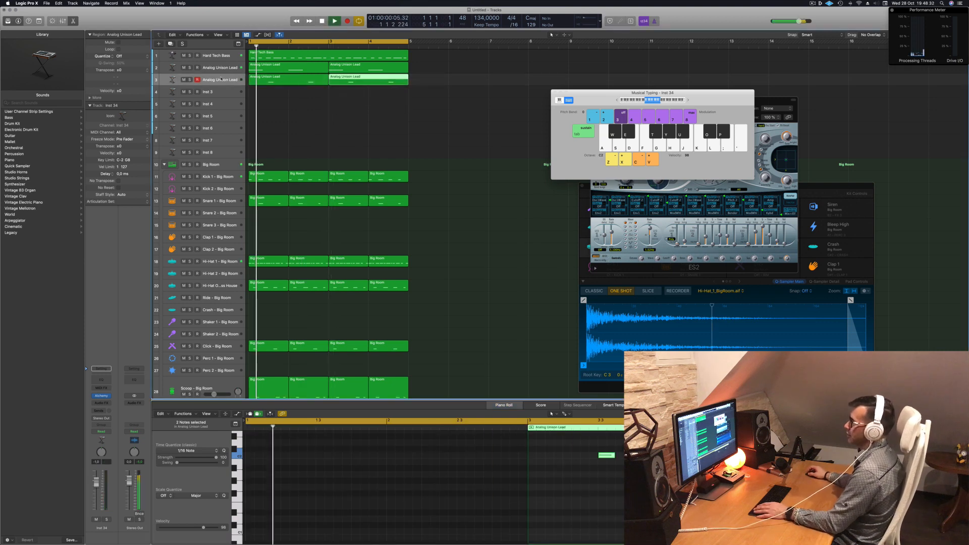
Select the duplicated track's regions, open its Alchemy instrument below the lead tracks, and start and stop playback to check the sound.
left_click(193, 85)
key("space")
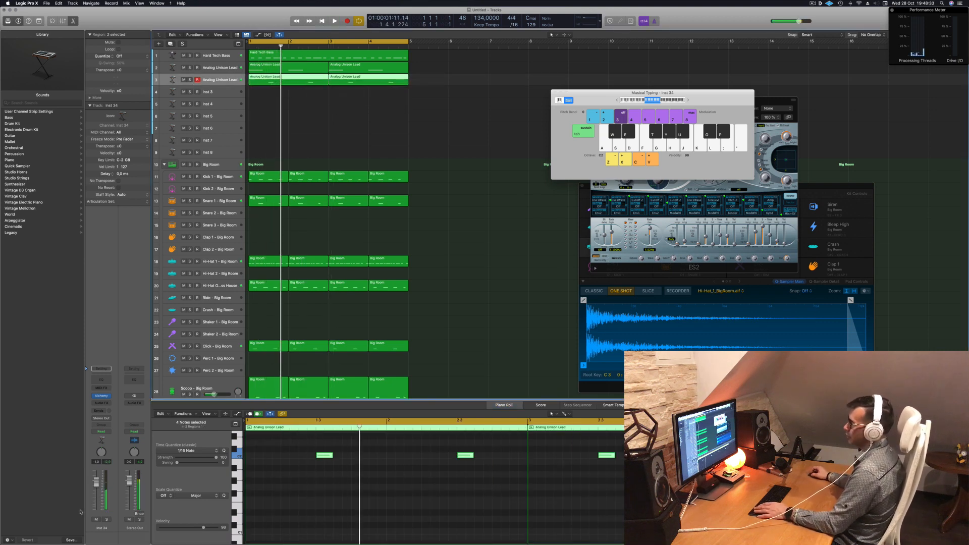
left_click(101, 396)
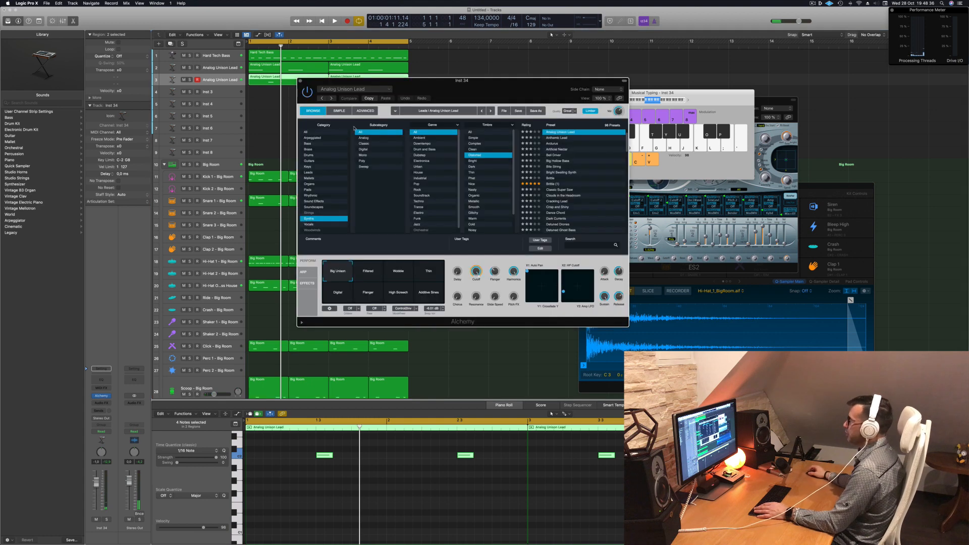
left_click_drag(508, 97, 490, 127)
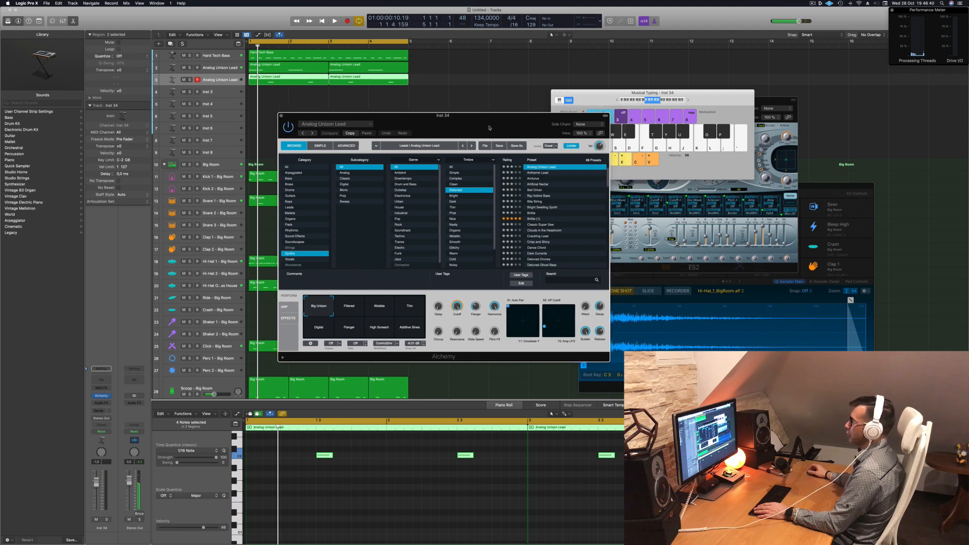
key("space")
key("space")
key("space")
key("space")
key("space")
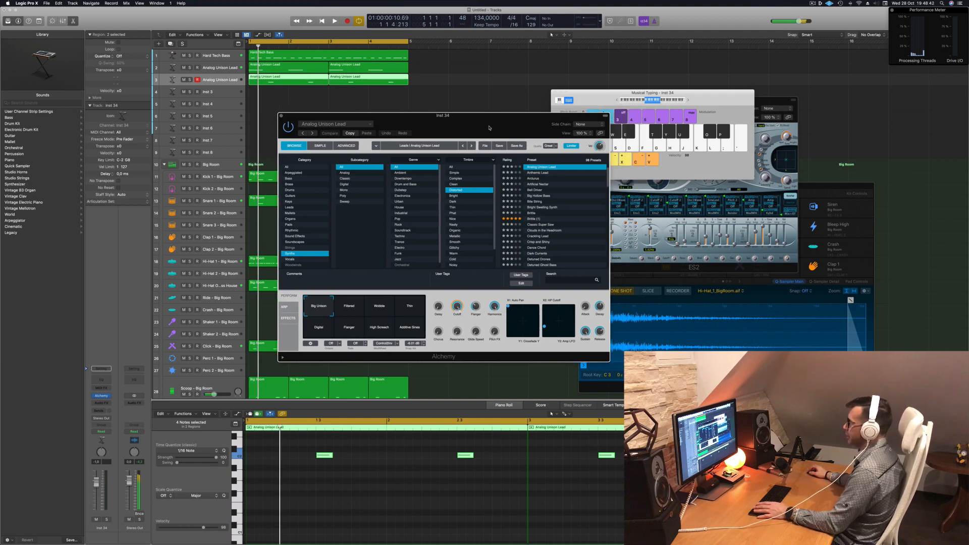
Load the Anthemic Lead preset on the duplicated track and lower that channel's volume during playback.
left_click(539, 174)
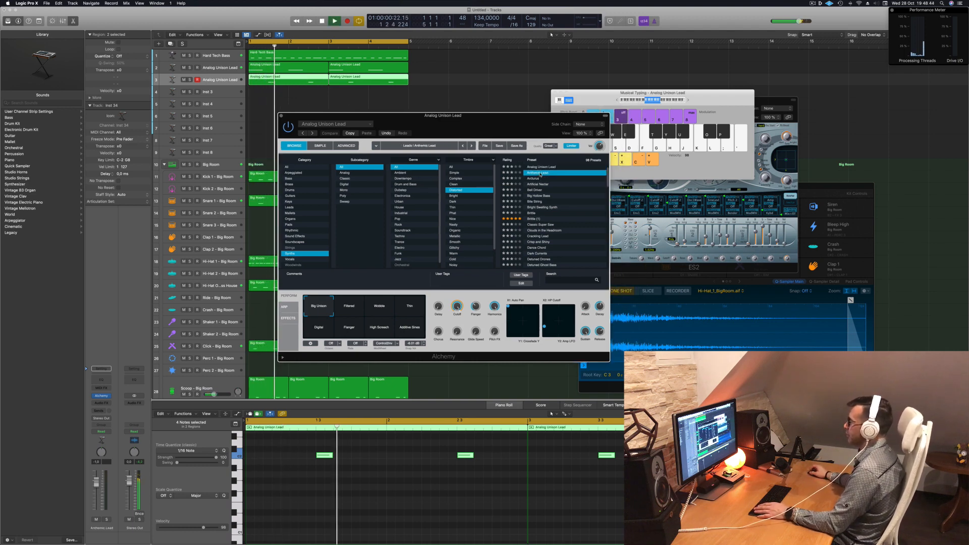
key("space")
key("space")
left_click_drag(467, 128, 482, 125)
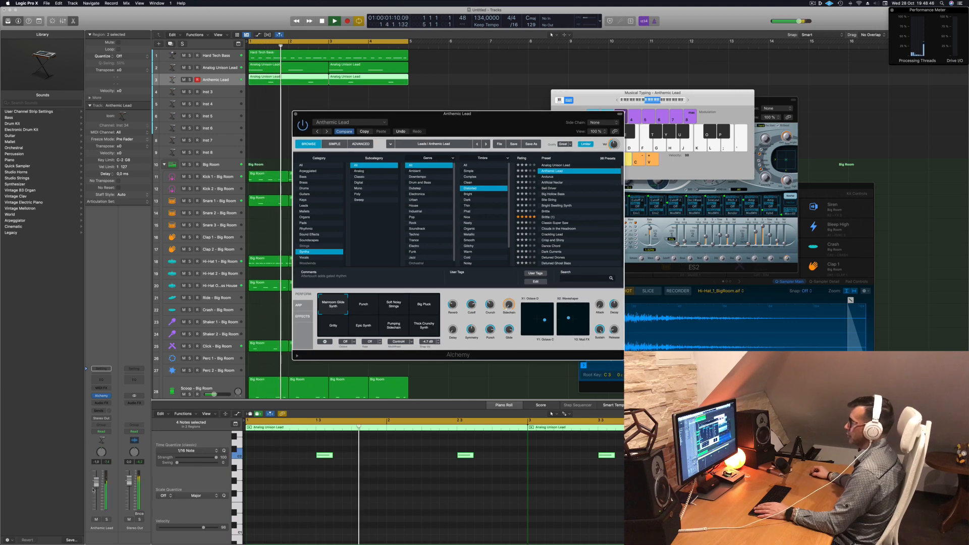
left_click_drag(96, 483, 96, 504)
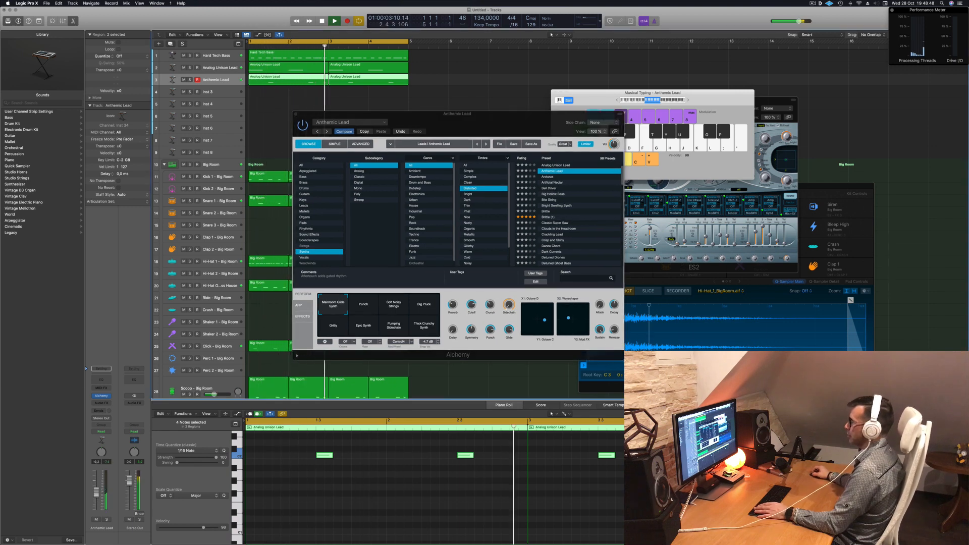
key("space")
Audition the Arcturus preset with the channel volume raised slightly, and load the Bell Driver preset.
left_click(548, 177)
left_click_drag(509, 127, 563, 122)
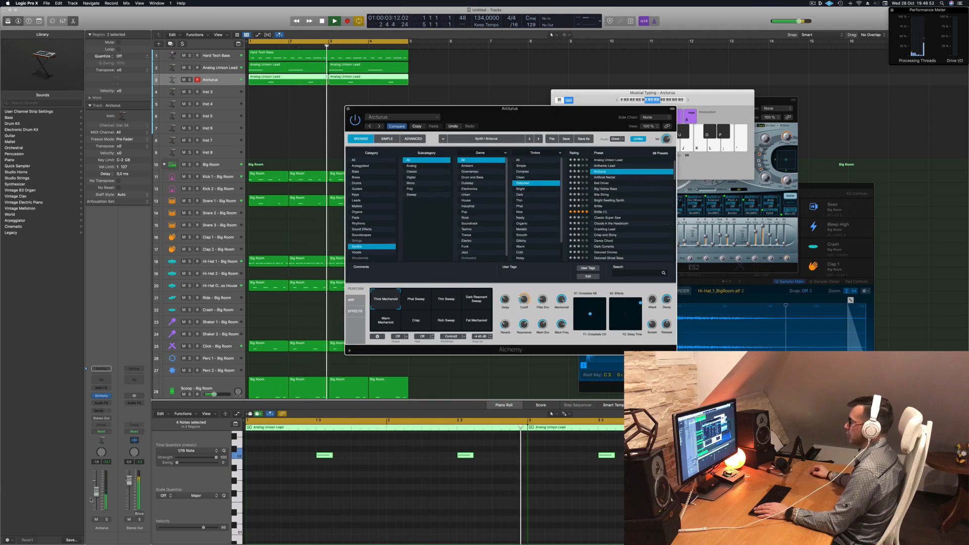
left_click_drag(96, 491, 96, 488)
left_click(603, 183)
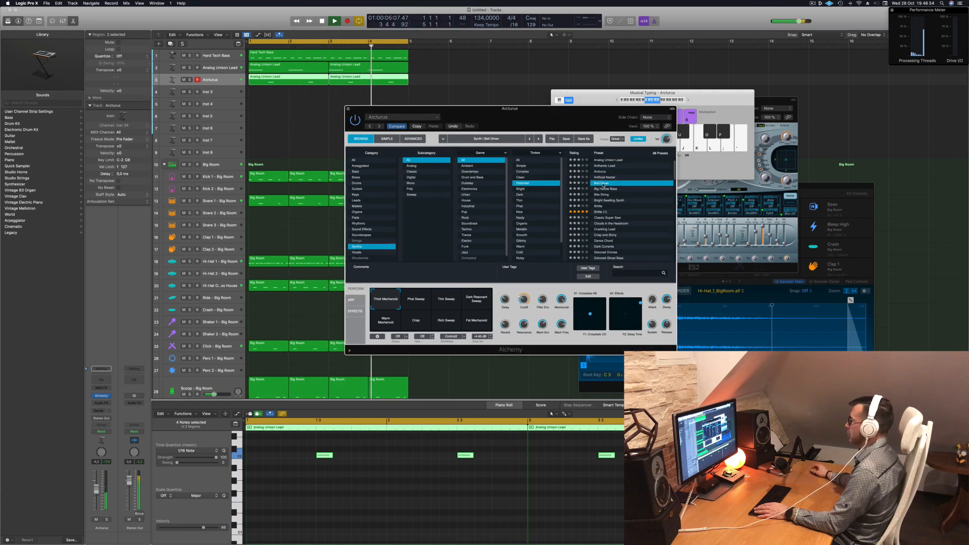
Audition the Big Hollow Bass preset, load Bite String, and raise the channel volume during playback.
left_click(605, 189)
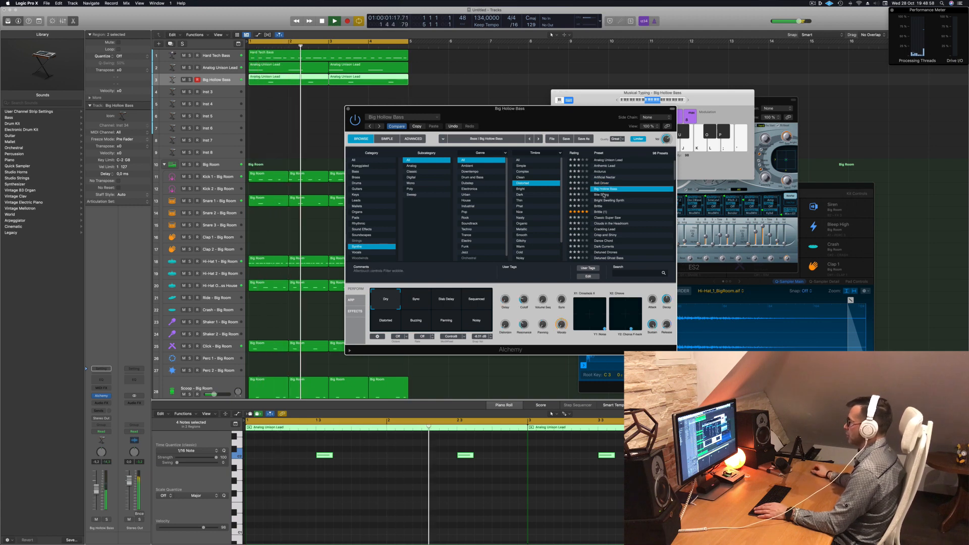
left_click(604, 195)
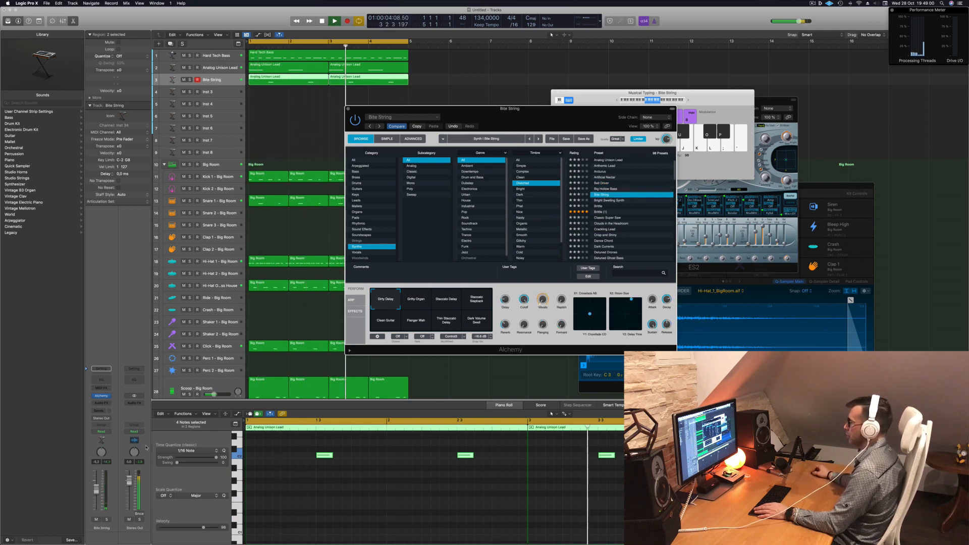
left_click(96, 485)
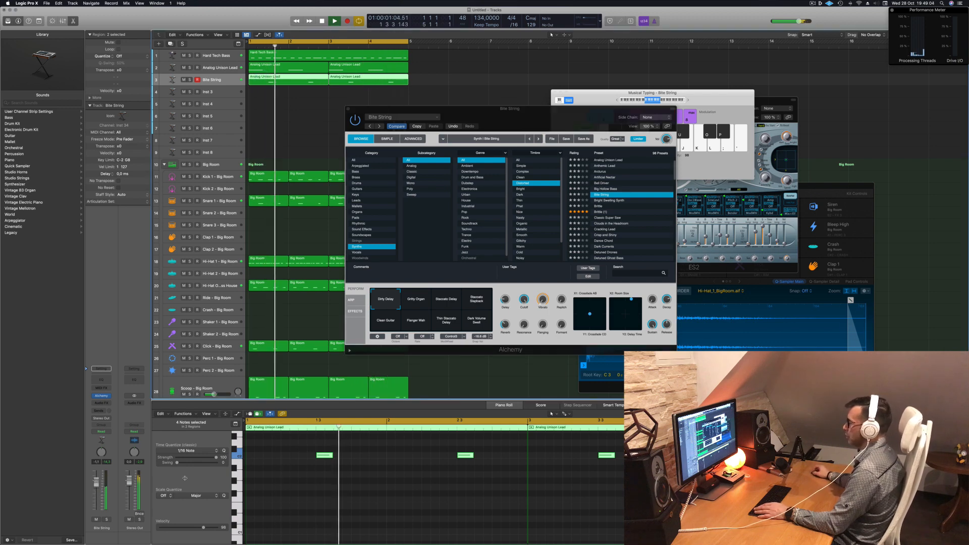
Copy the four selected lead notes to just after beat 4 of each bar and shift the Alchemy window aside.
left_click_drag(326, 455, 374, 458)
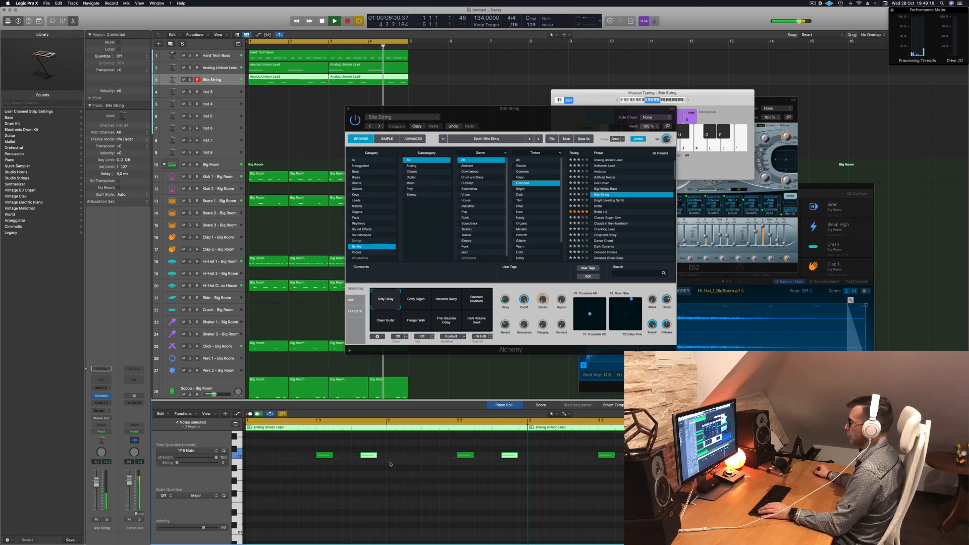
mouse_move(564, 124)
left_mouse_down()
mouse_move(634, 122)
mouse_move(580, 123)
left_mouse_up()
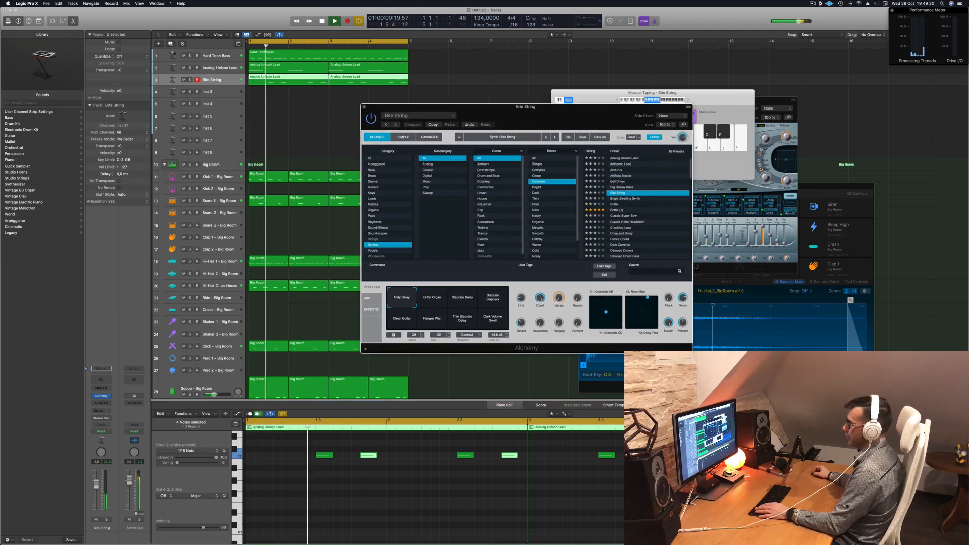
Audition the Bright Swelling Synth preset, load Classic Super Saw, and lower the channel volume.
left_click(97, 487)
left_click(624, 201)
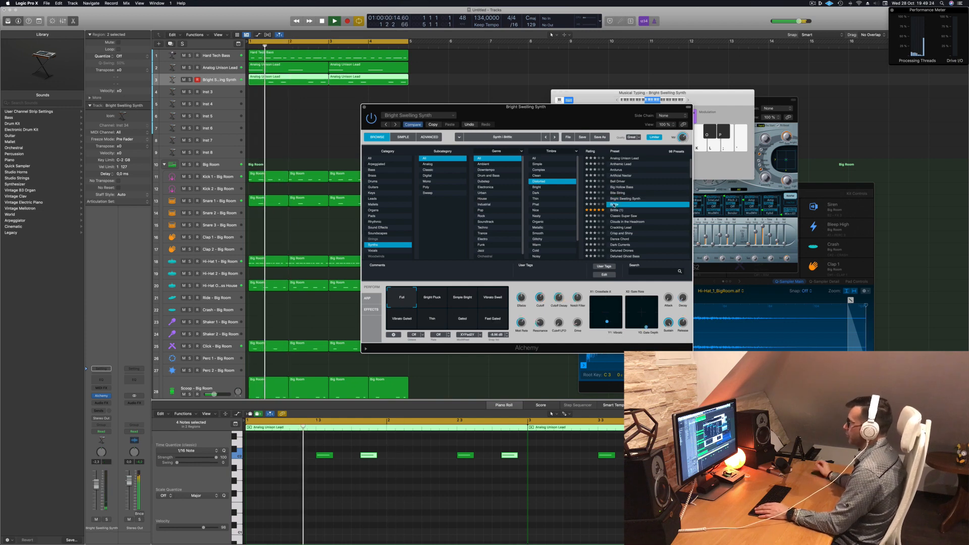
left_click(622, 217)
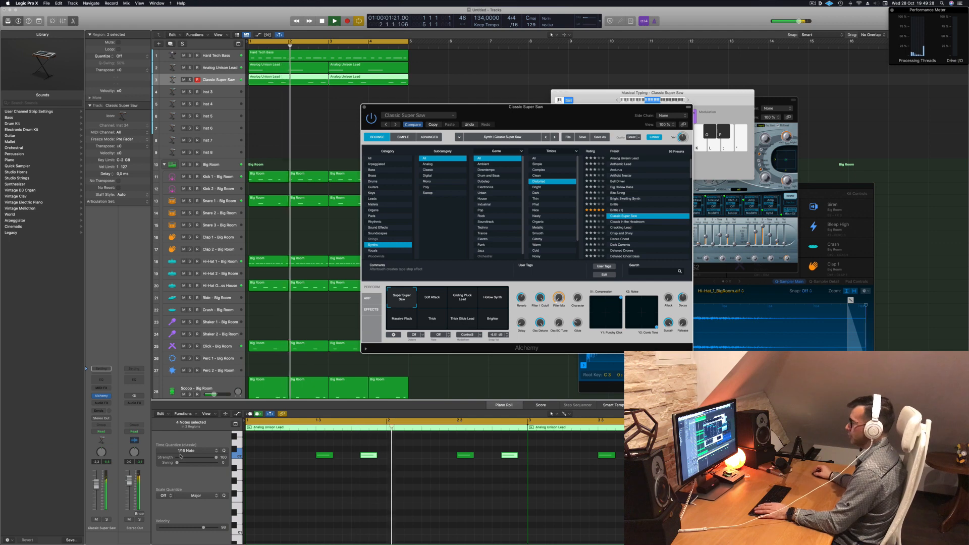
left_click_drag(97, 487, 96, 491)
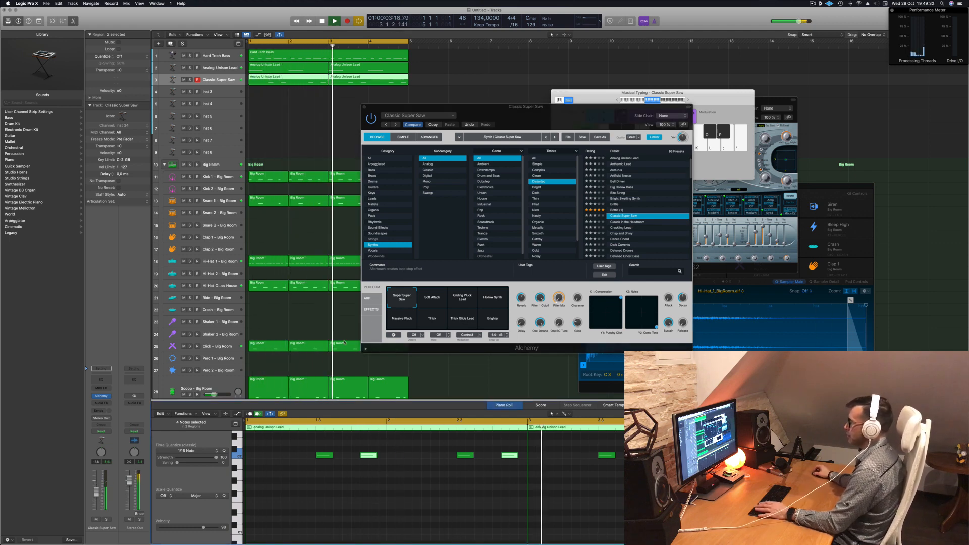
Audition the Soft Attack, Gliding Pluck Lead and Hollow Synth variations of Classic Super Saw, and choose Massive Pluck.
left_click(440, 298)
left_click(467, 302)
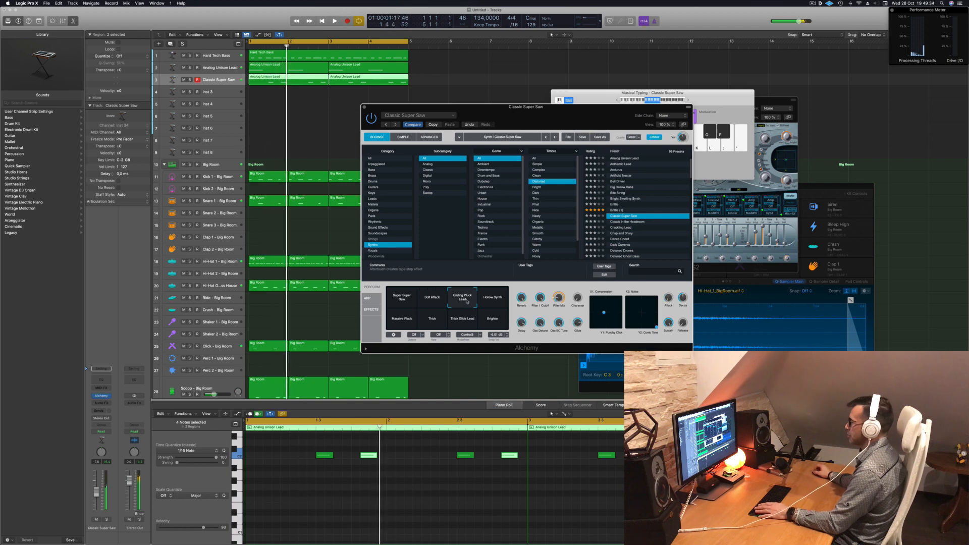
left_click(492, 299)
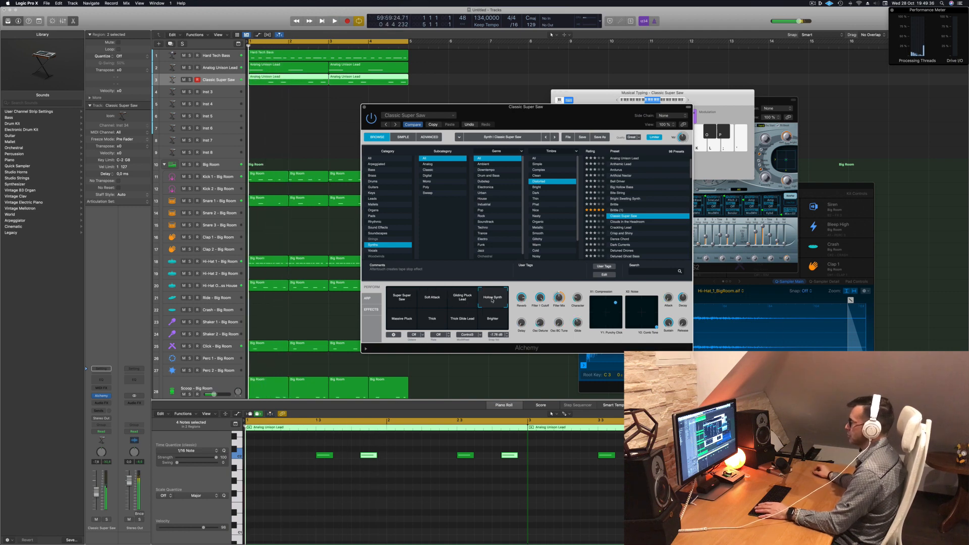
left_click(403, 319)
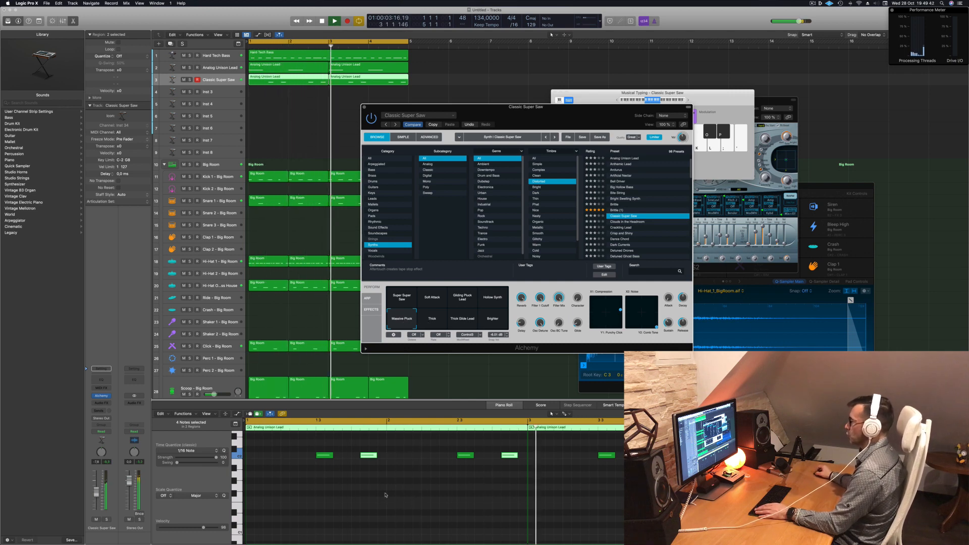
Select all eight lead notes across both regions and copy them earlier so each bar's first half is filled too.
scroll(379, 495, "left", 3)
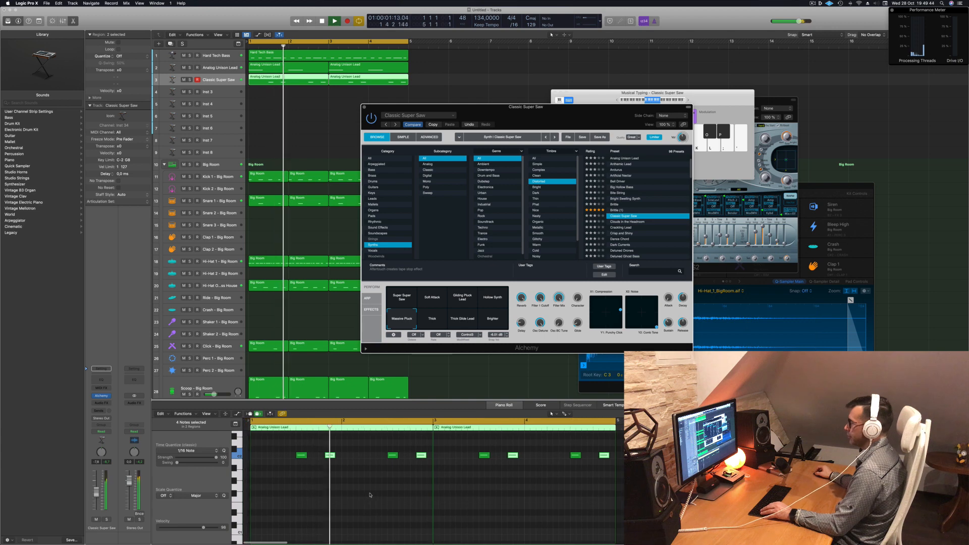
key("space")
key("space")
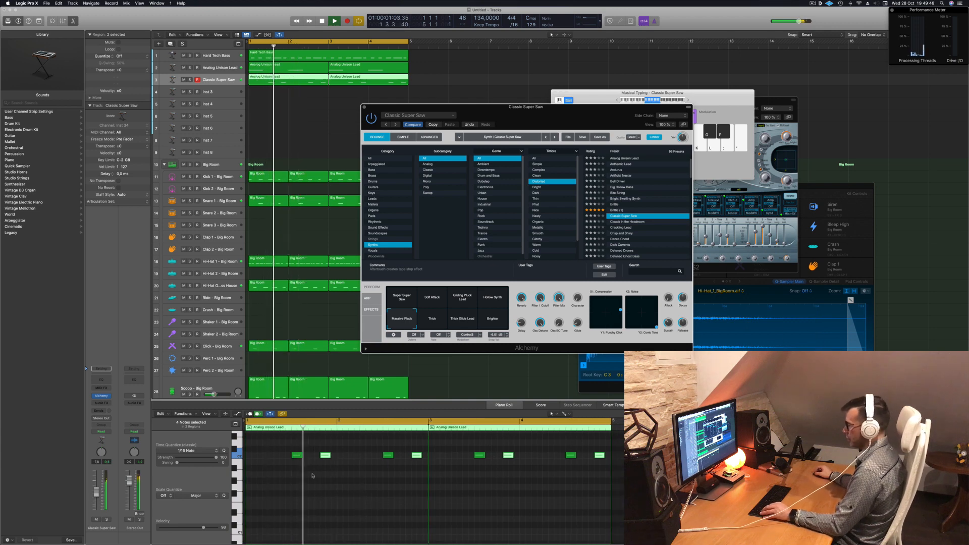
left_click(315, 478)
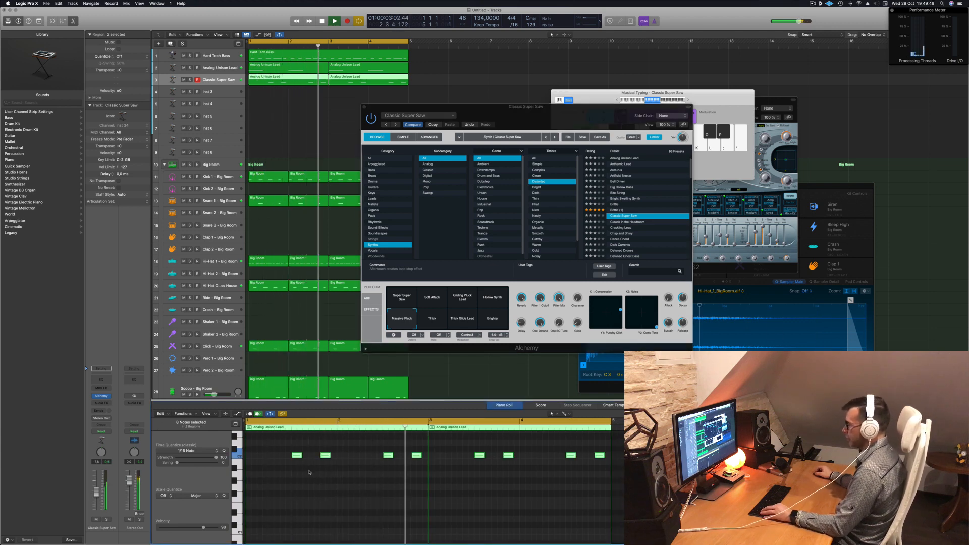
scroll(323, 462, "right", 5)
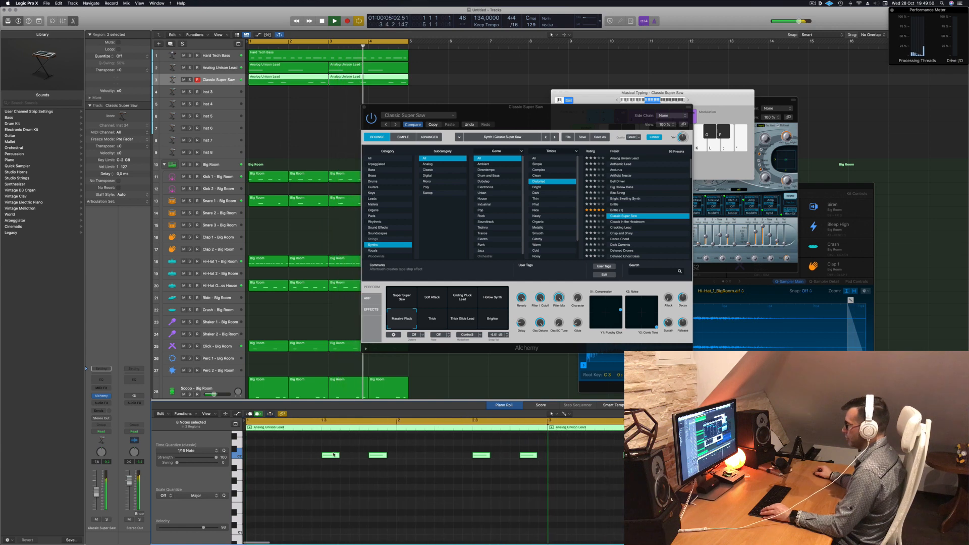
left_click_drag(333, 455, 267, 456)
scroll(283, 467, "left", 1)
scroll(307, 479, "left", 2)
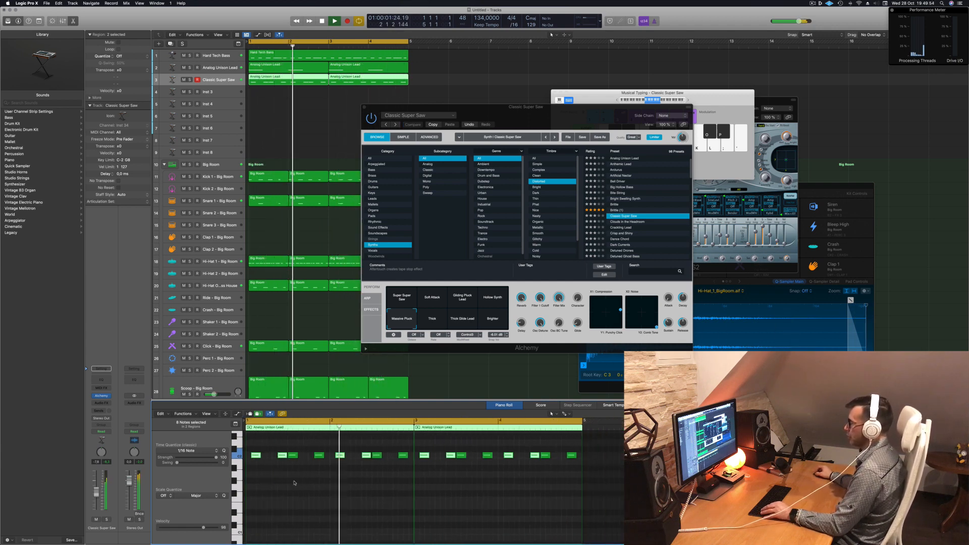
scroll(316, 485, "left", 1)
scroll(323, 485, "left", 2)
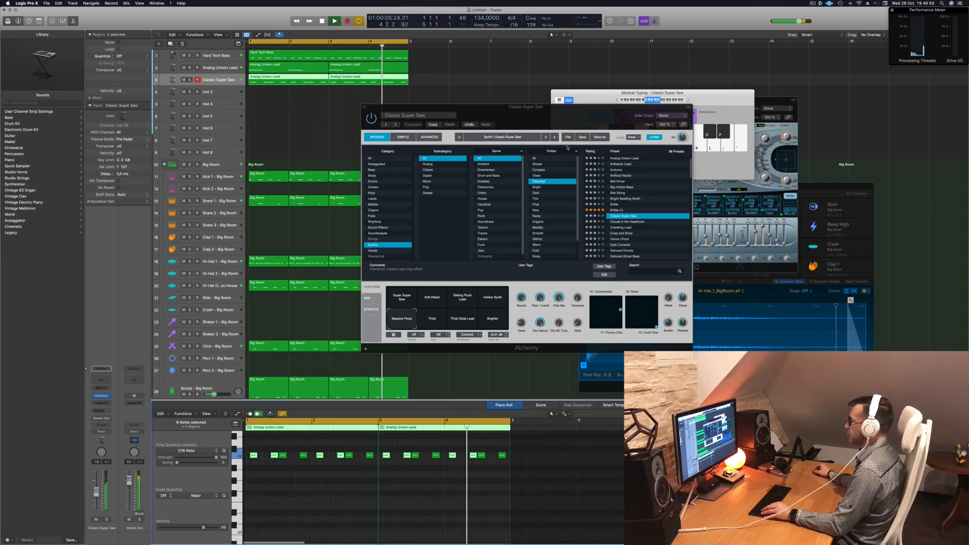
Close Alchemy, add a Channel EQ with a 171 Hz low cut to the Classic Super Saw channel, and raise its volume slightly.
mouse_move(550, 108)
left_mouse_down()
mouse_move(602, 102)
mouse_move(538, 104)
left_mouse_up()
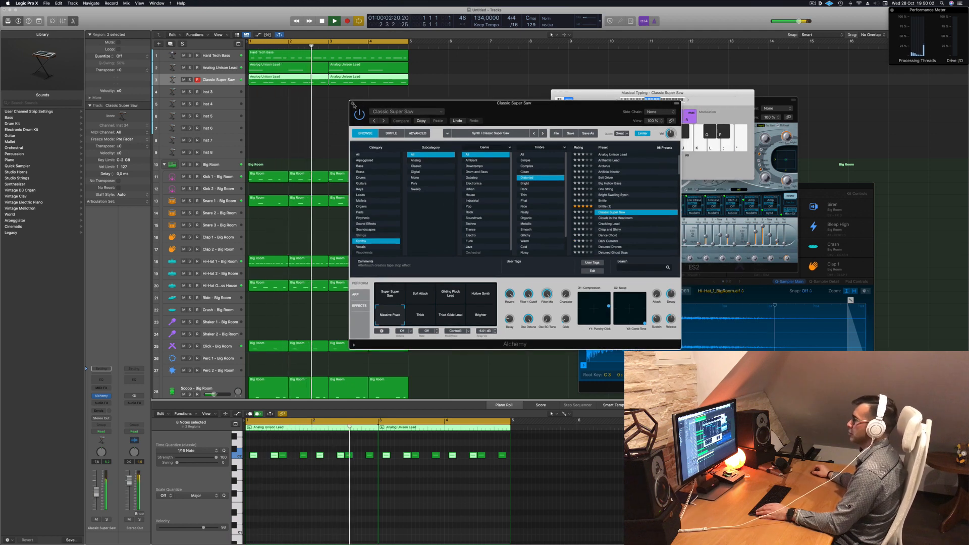
left_click(354, 103)
key("space")
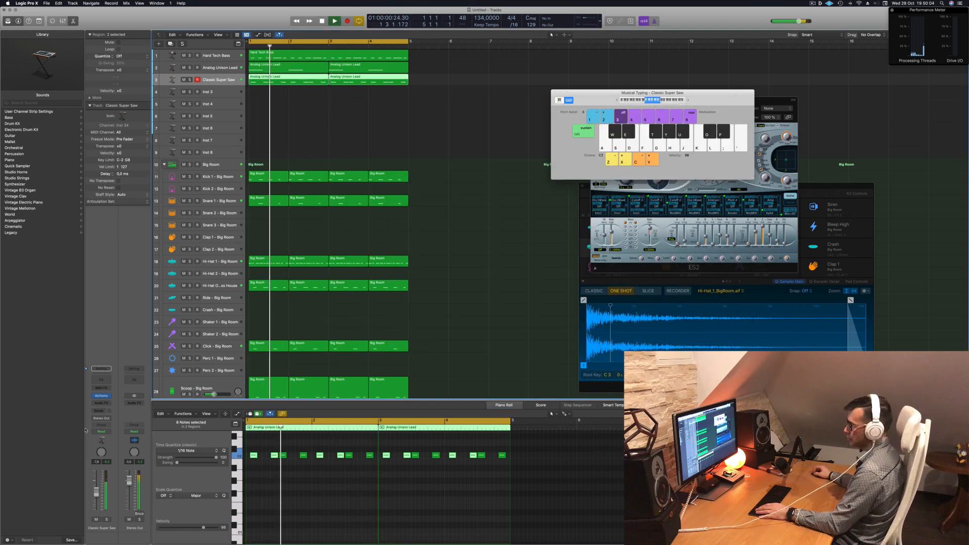
left_click(102, 379)
left_click(334, 113)
left_click_drag(331, 171, 469, 168)
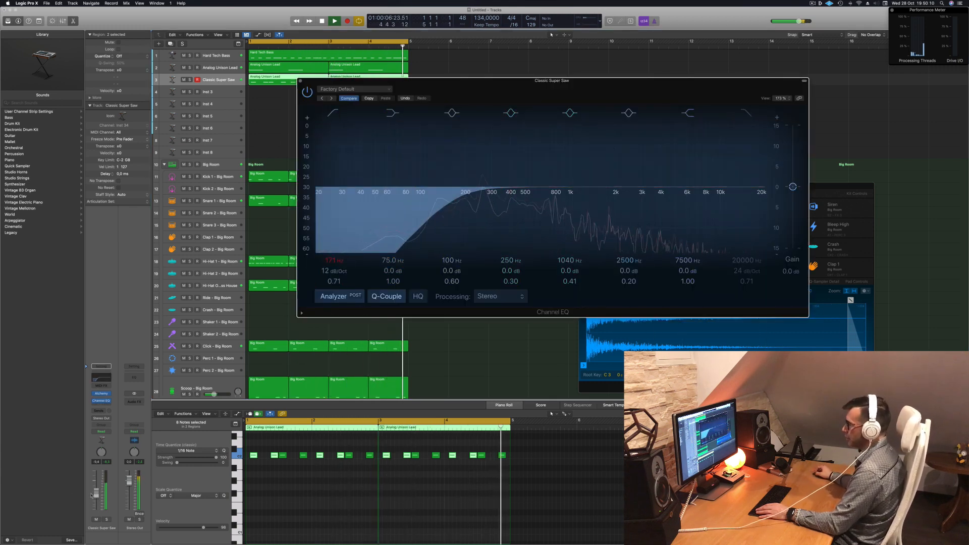
left_click_drag(95, 496, 96, 493)
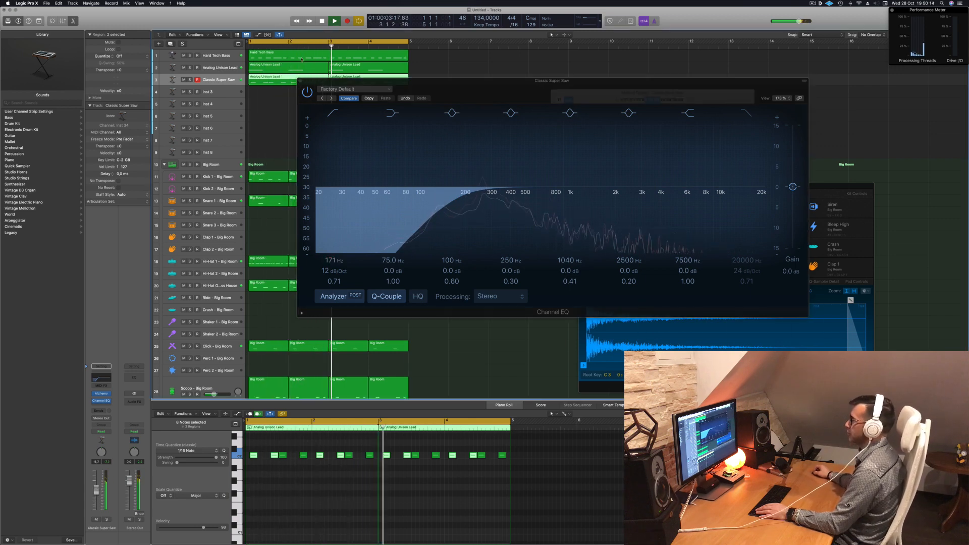
left_click(300, 82)
left_click(287, 116)
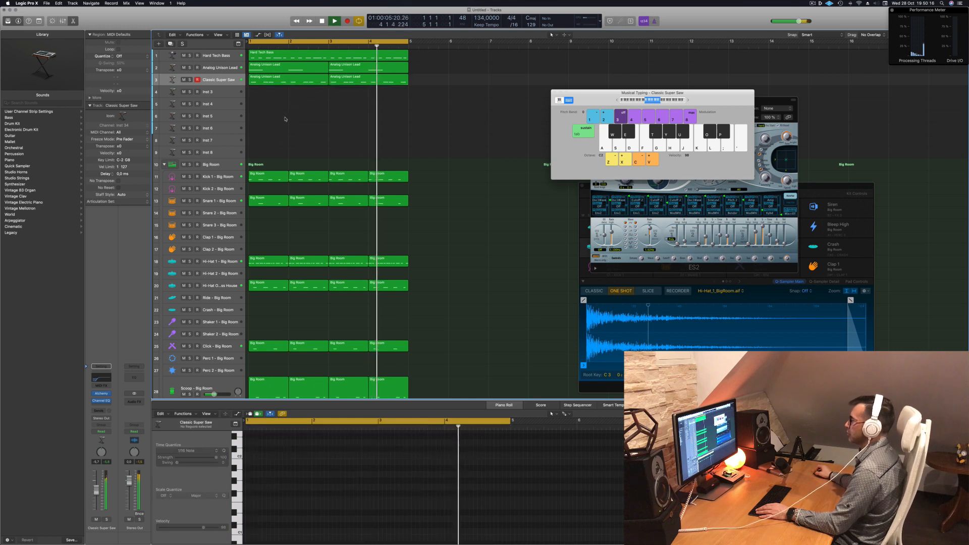
Duplicate the Classic Super Saw track and move the low cut in the new track's Channel EQ down to the lowest frequencies.
left_click(217, 81)
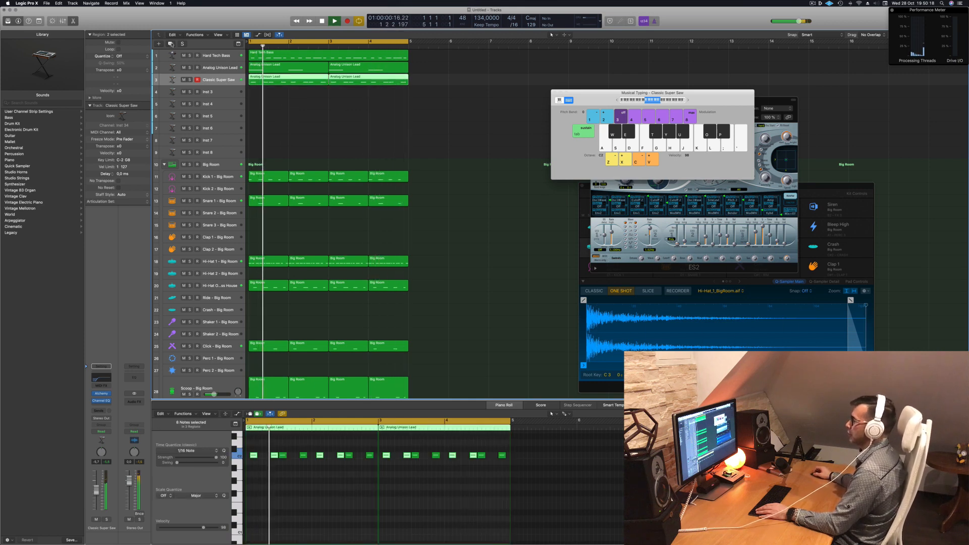
key("super+d")
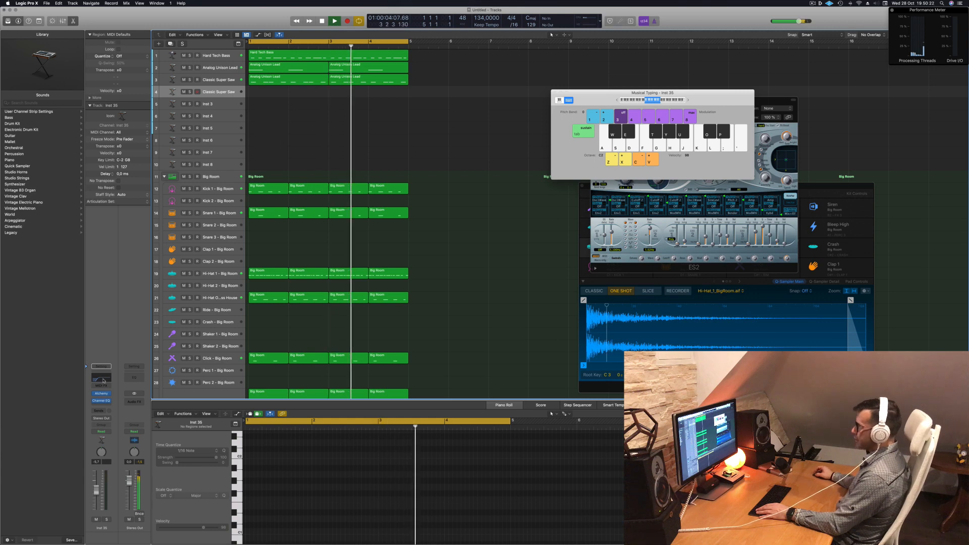
left_click(100, 400)
left_click_drag(428, 247, 330, 199)
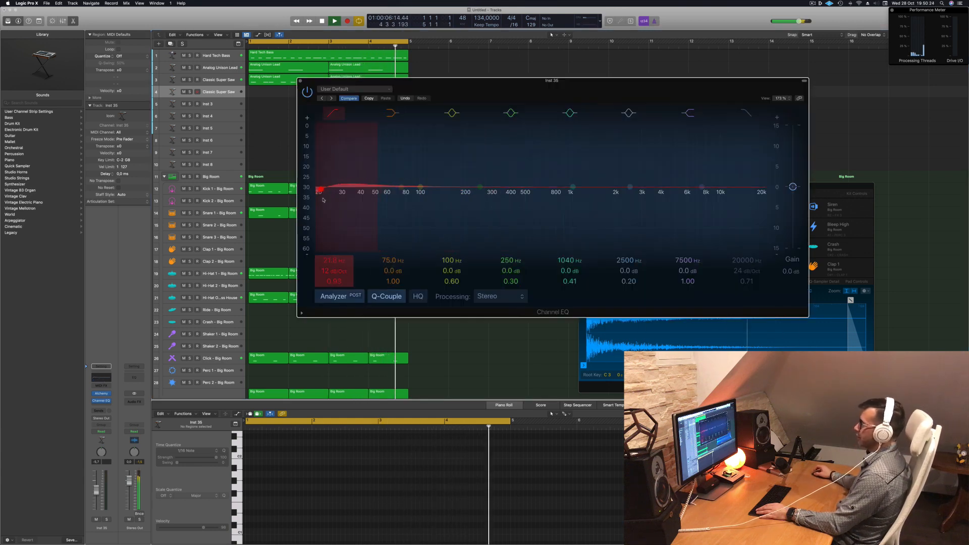
left_click(300, 81)
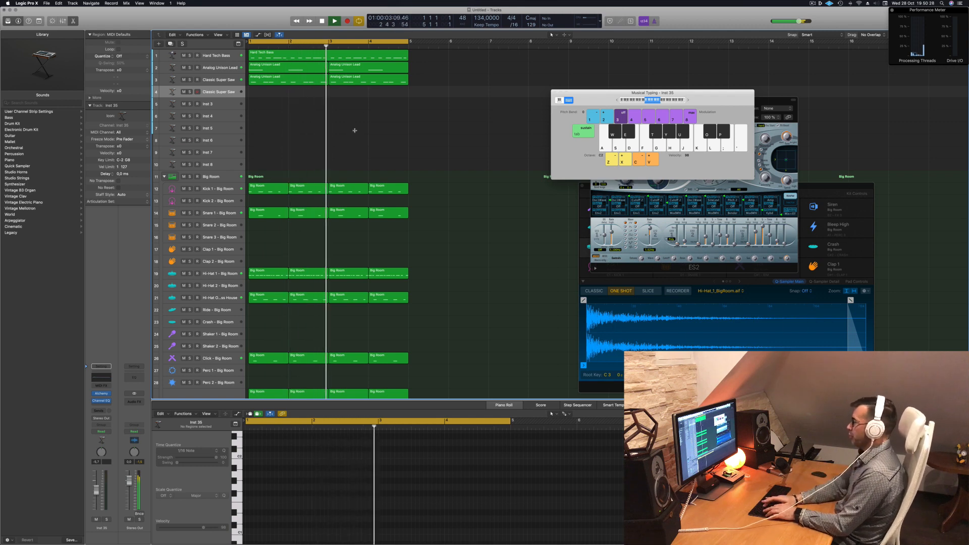
Select all regions in the four-bar loop and repeat them three times to fill 16 bars.
key("super+a")
key("super+r")
key("super+r")
key("super+r")
key("space")
key("space")
scroll(461, 108, "down", 6)
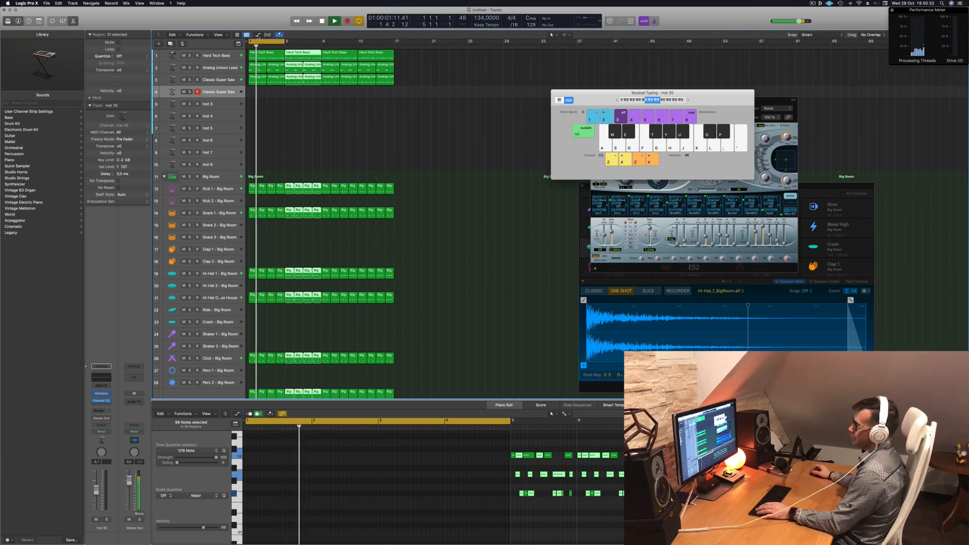
Extend the cycle range to bar 17, clear the region selection, and restart playback from the beginning.
left_click_drag(284, 40, 391, 46)
left_click(338, 136)
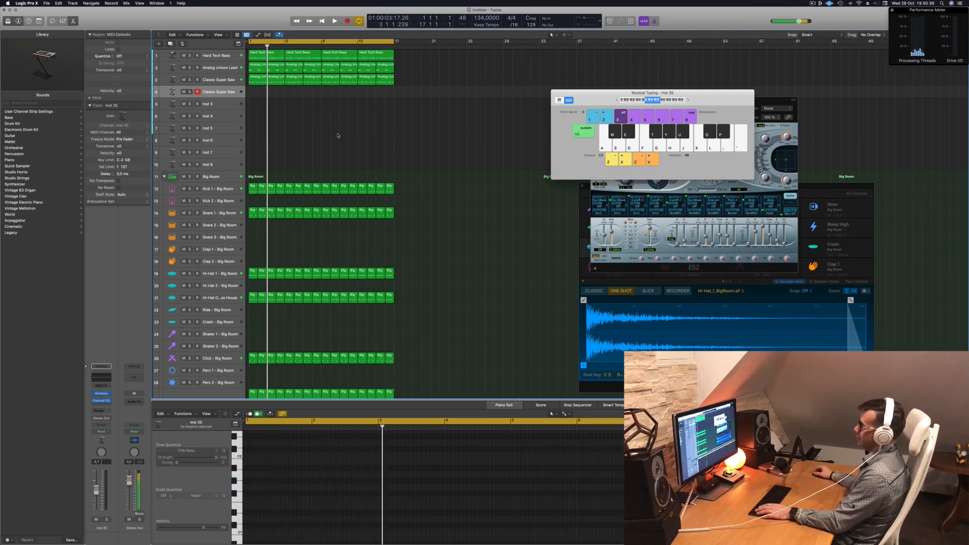
scroll(338, 134, "up", 3)
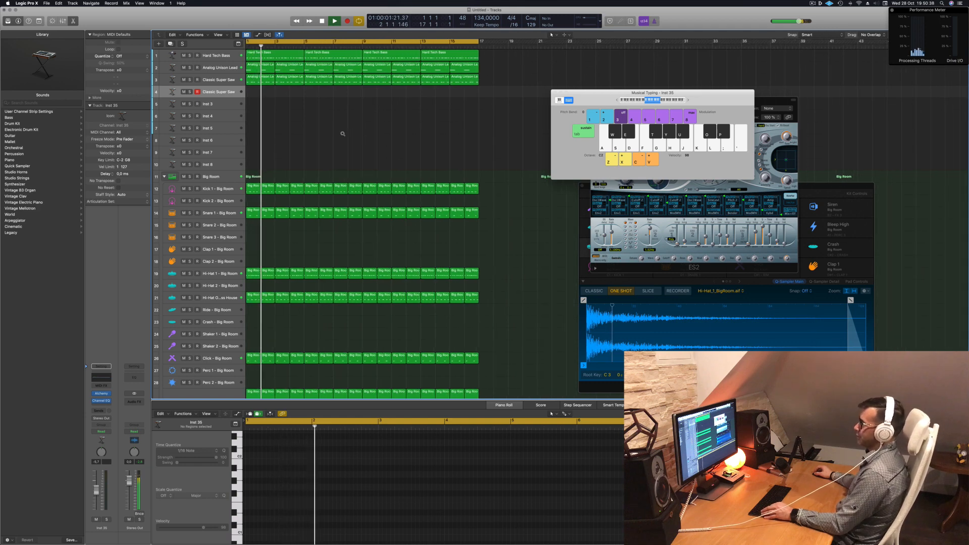
key("Return")
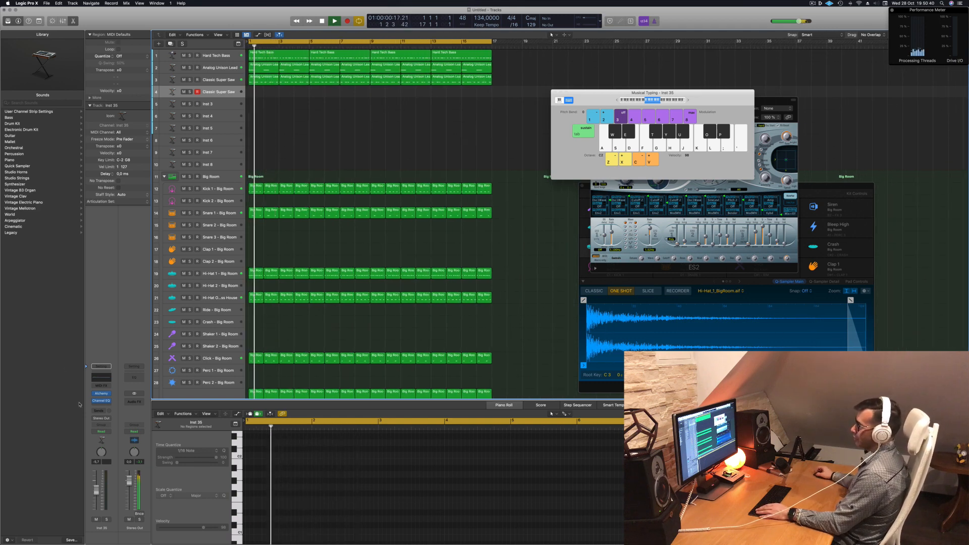
Open Alchemy on the duplicated Classic Super Saw track, clear its category and timbre filters, and load the Lazarus preset.
left_click(102, 394)
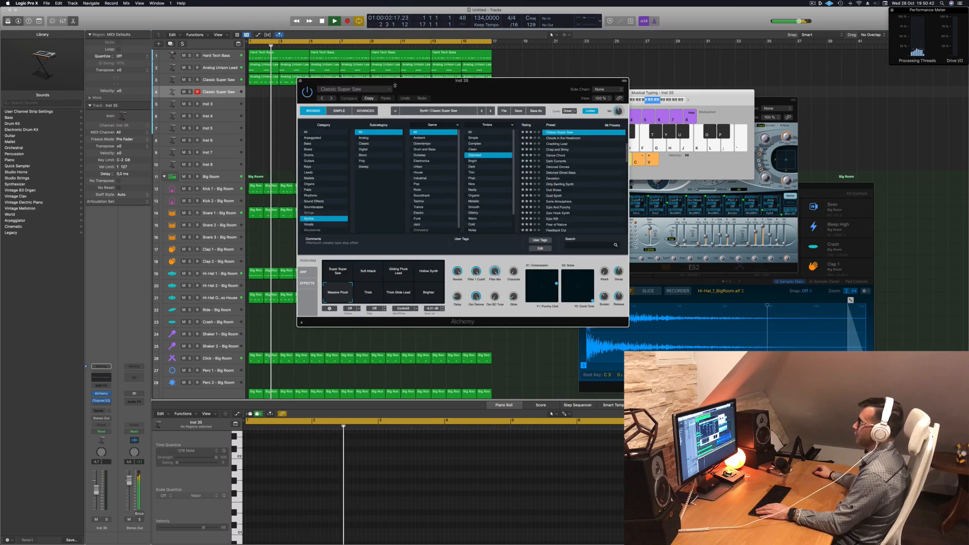
left_click(306, 132)
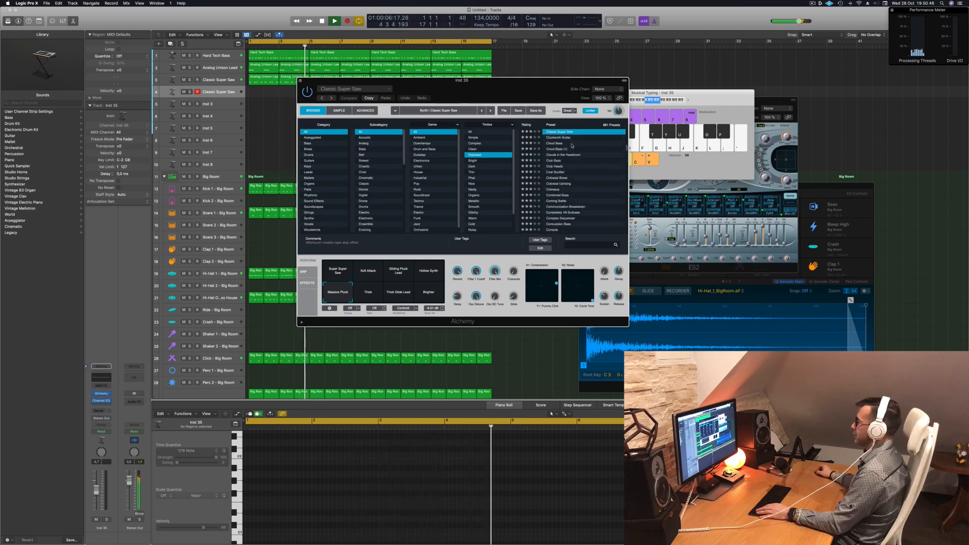
scroll(572, 146, "up", 10)
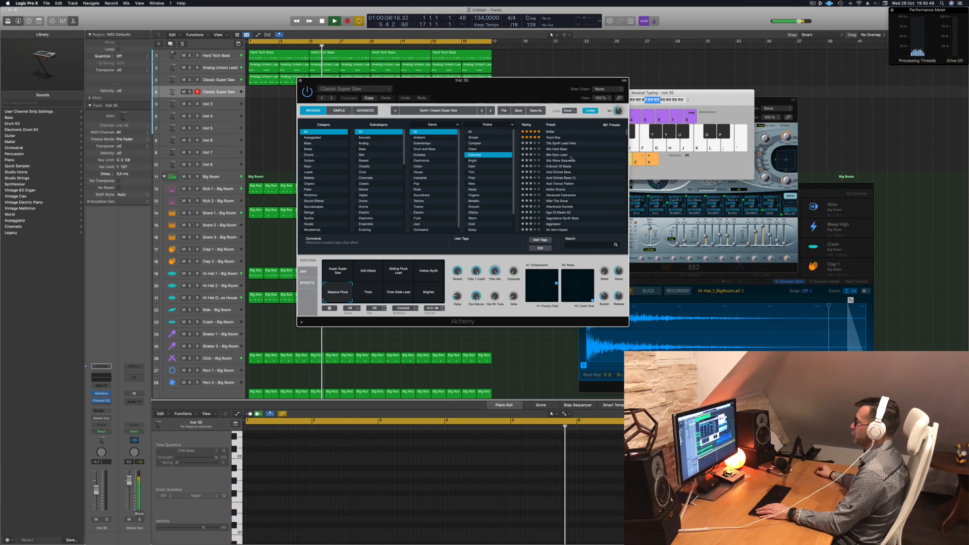
left_click(535, 124)
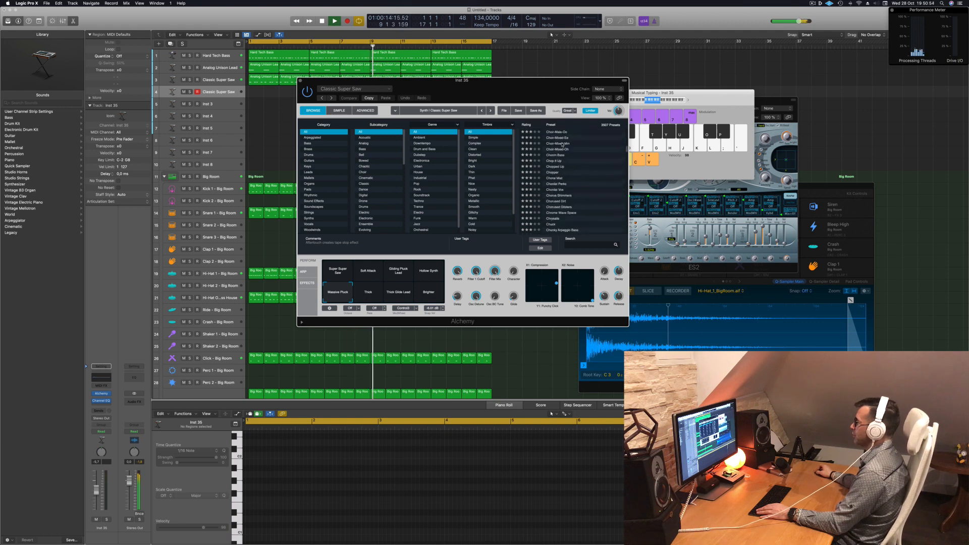
scroll(562, 145, "up", 10)
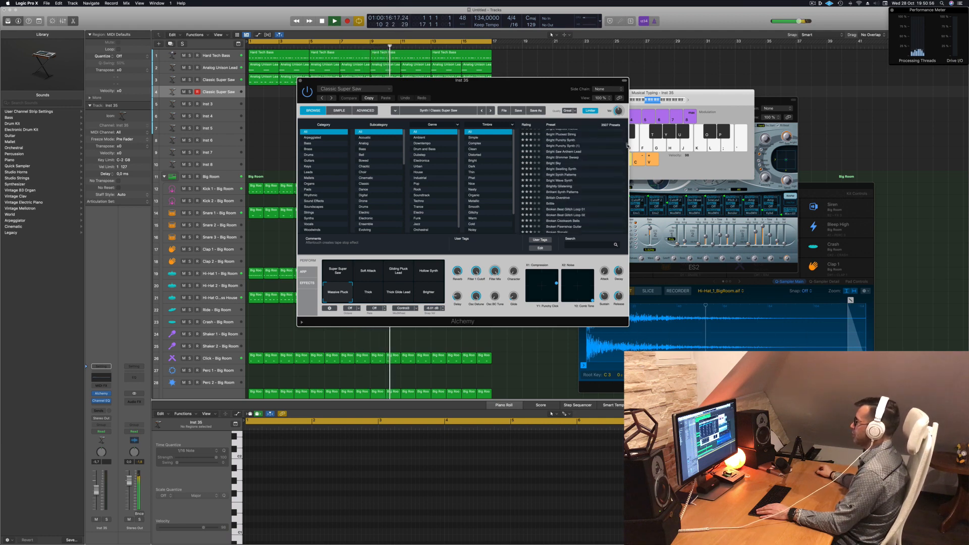
left_click_drag(627, 145, 626, 112)
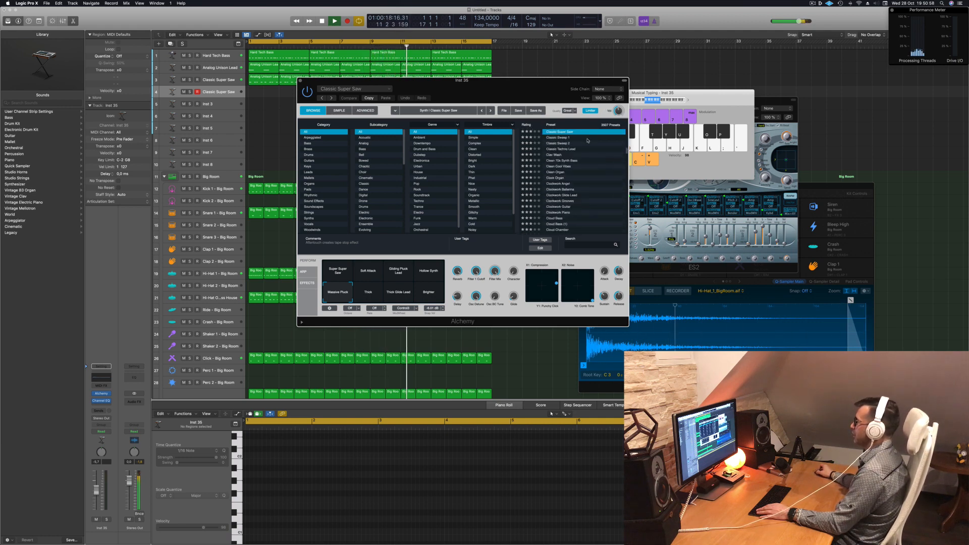
scroll(587, 140, "up", 15)
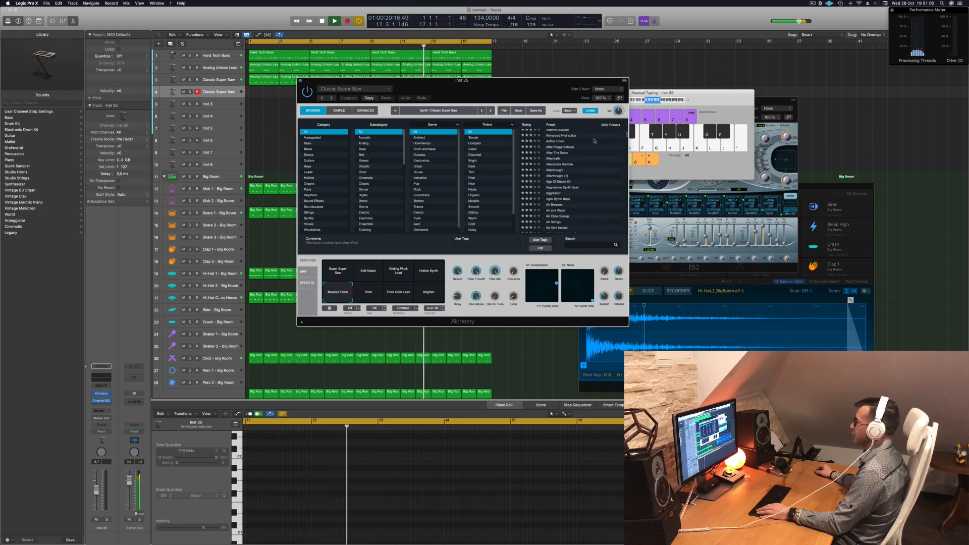
scroll(594, 140, "up", 5)
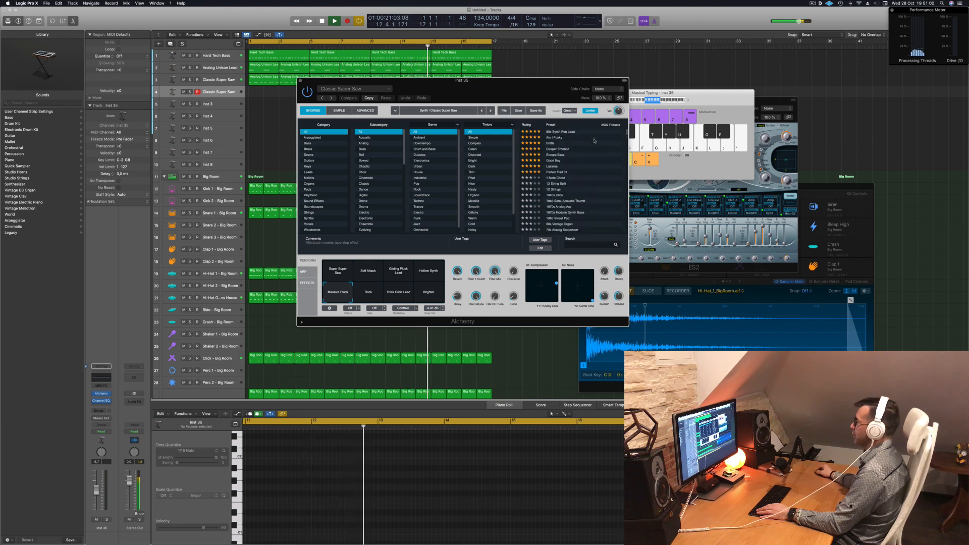
left_click(553, 167)
Move the synth window aside to uncover the Musical Typing keyboard and play test notes with the Lazarus sound.
left_click_drag(511, 87, 880, 64)
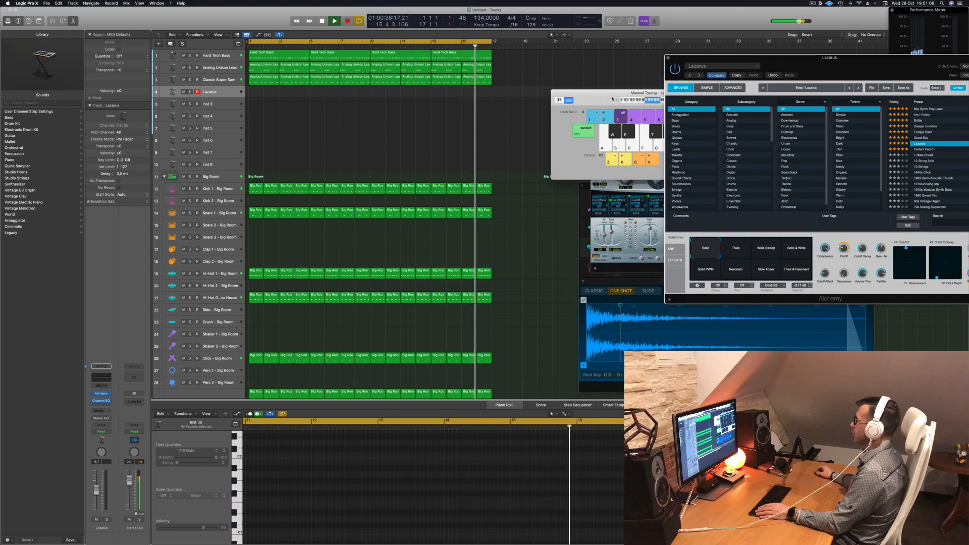
left_click_drag(602, 99, 523, 118)
key("z")
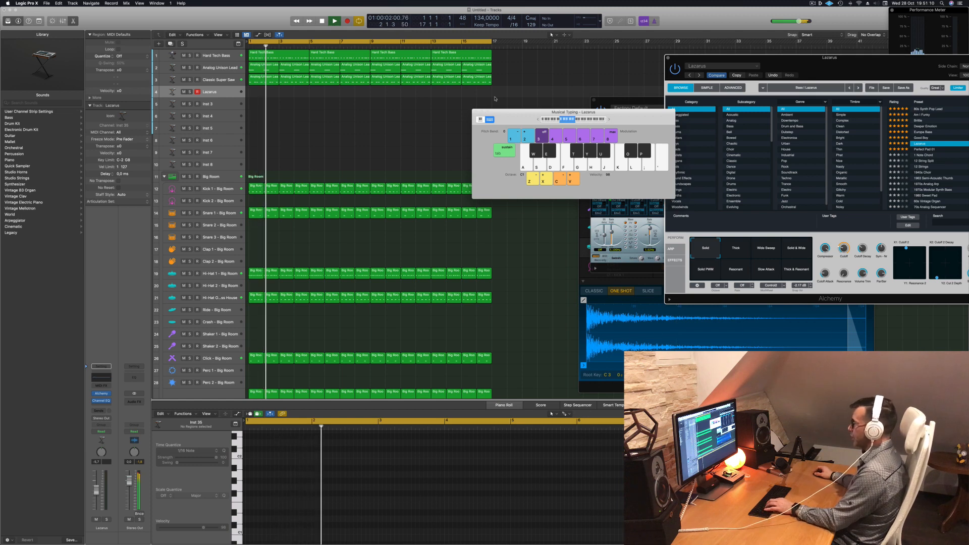
left_click(227, 92)
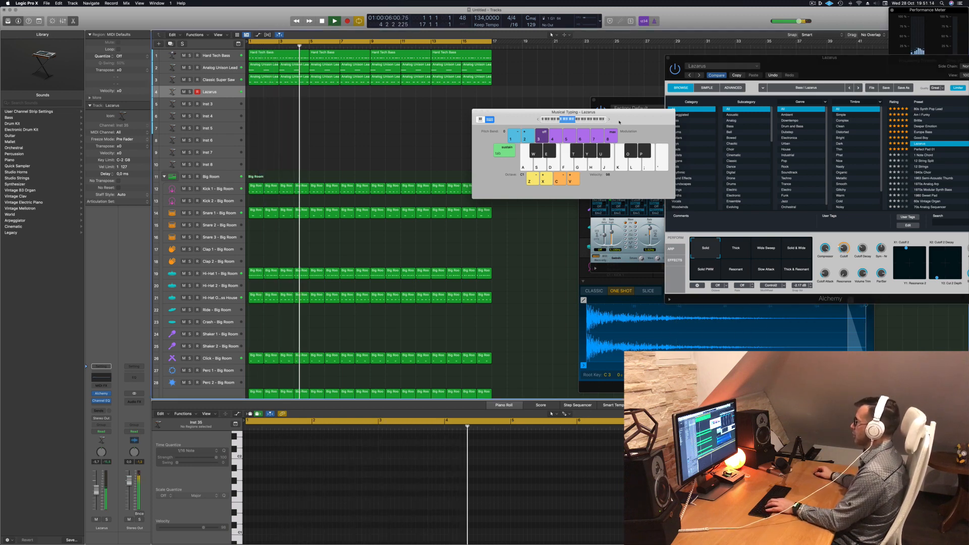
left_click(609, 120)
left_click_drag(600, 115, 538, 114)
key("h")
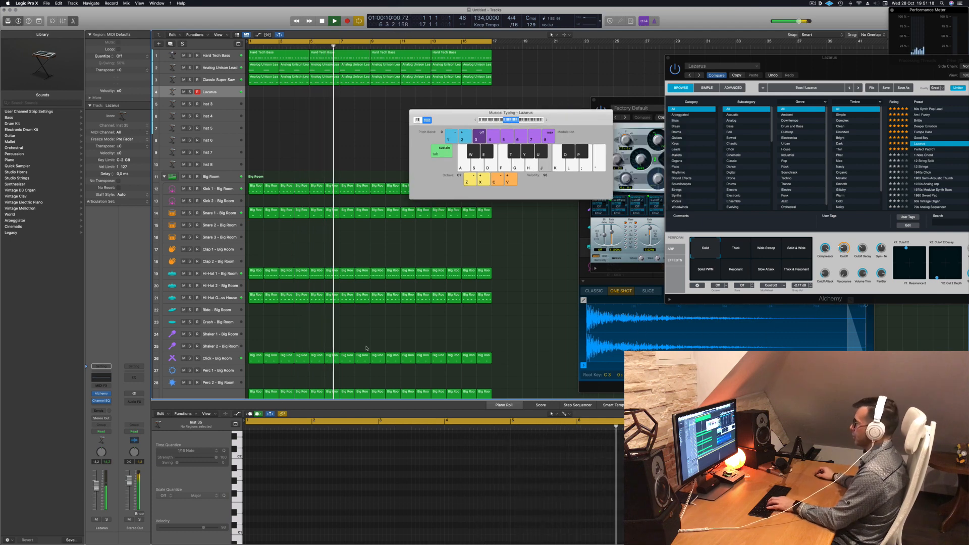
Bring the synth window back into view and audition the Wide Sweep and Thick variations of Lazarus with played notes.
left_click_drag(803, 56, 649, 65)
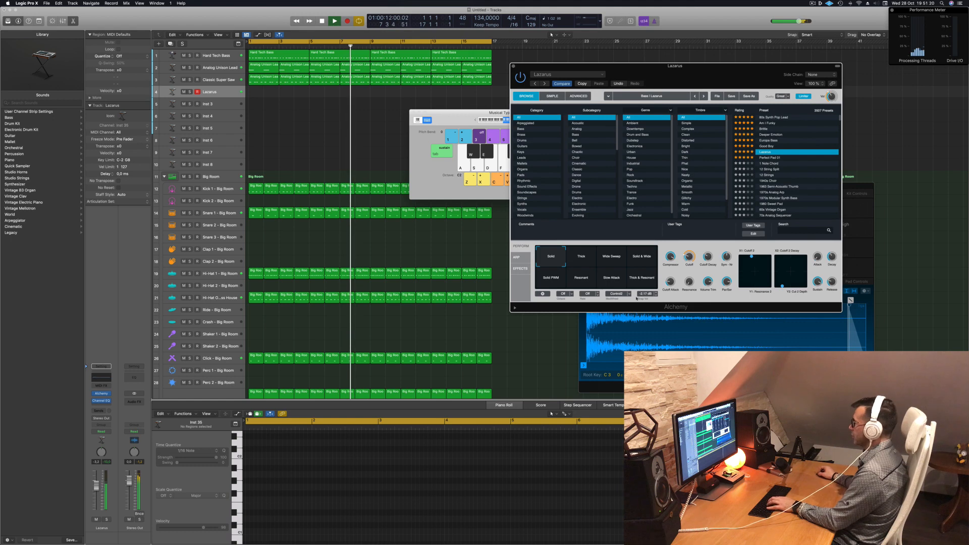
left_click(642, 262)
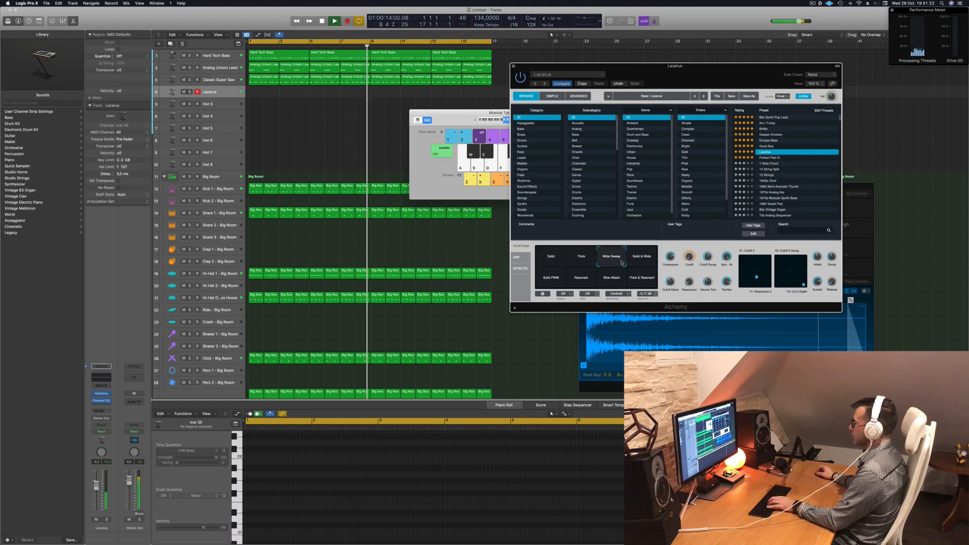
left_click(593, 262)
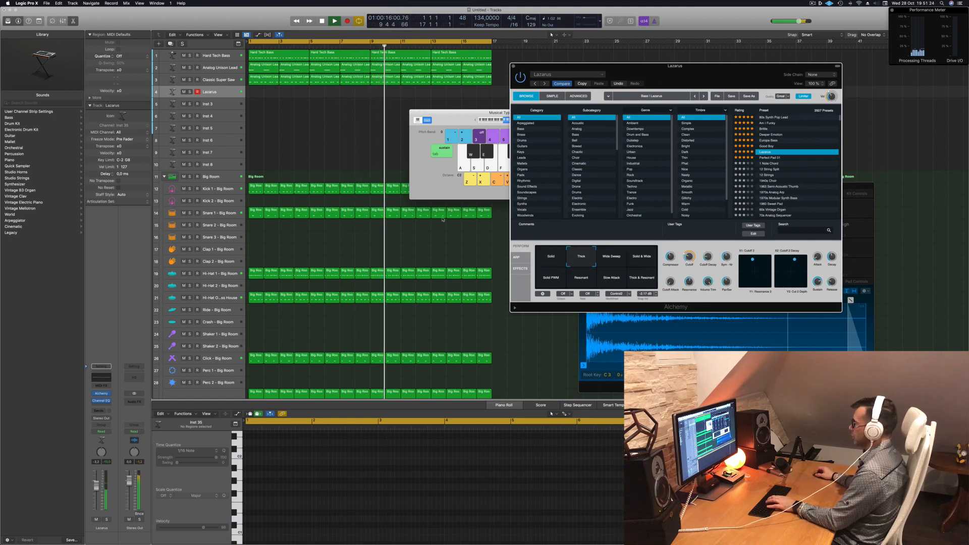
left_click(482, 113)
key("j")
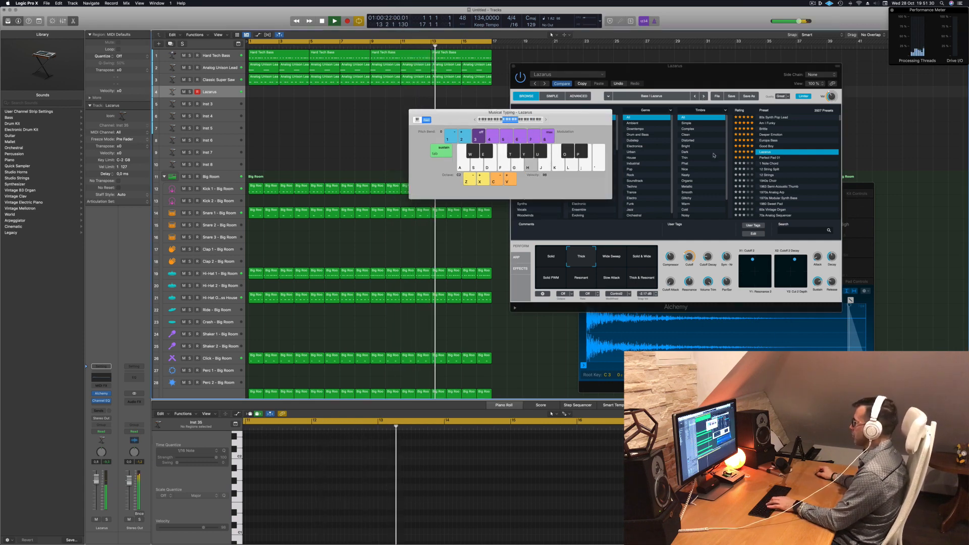
Try the Solid variation with the filter cutoff turned up while playing test notes.
left_click_drag(572, 117, 469, 120)
left_click(557, 258)
key("j")
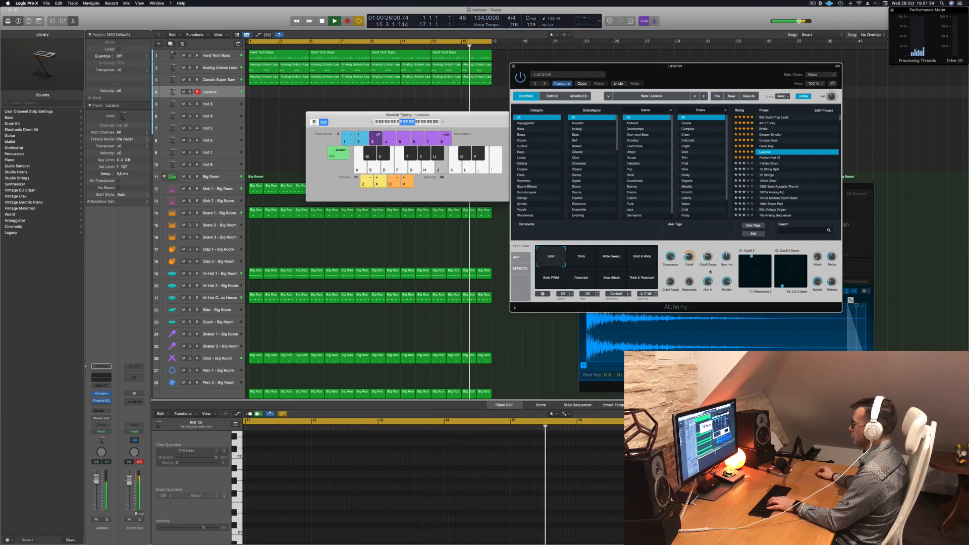
left_click_drag(695, 234, 698, 219)
key("k")
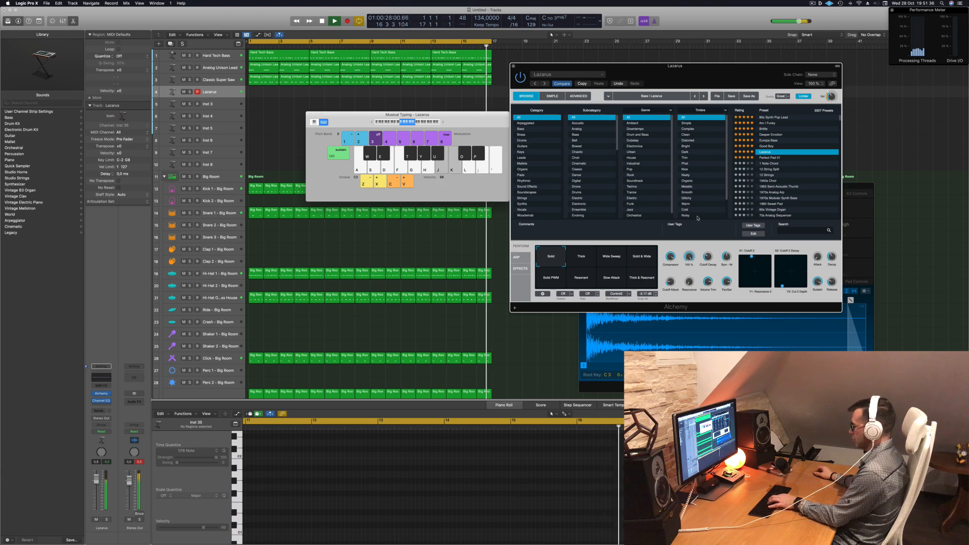
Step through Thick and Wide Sweep to the Solid & Wide variation, and raise the Lazarus channel volume slightly.
left_click(586, 260)
left_click(612, 259)
left_click(643, 259)
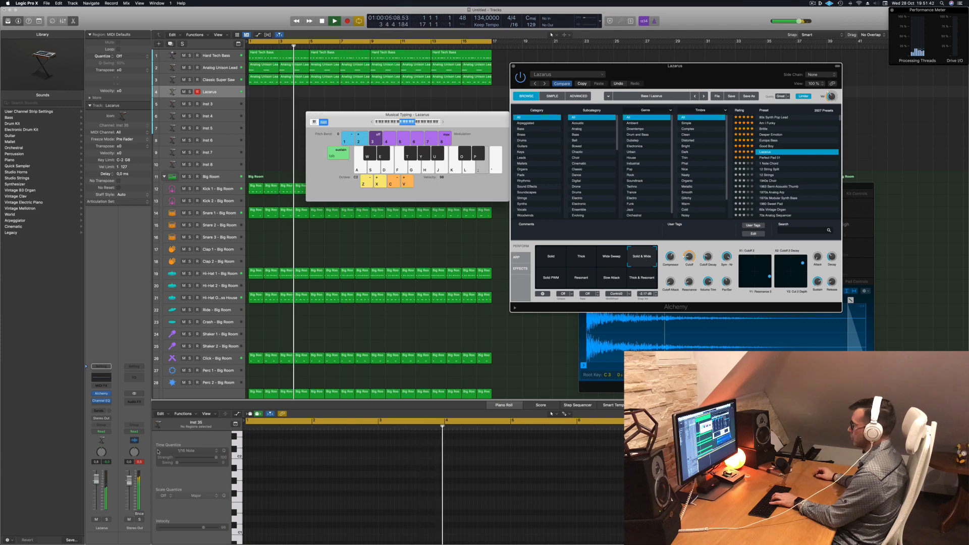
left_click_drag(95, 480, 95, 476)
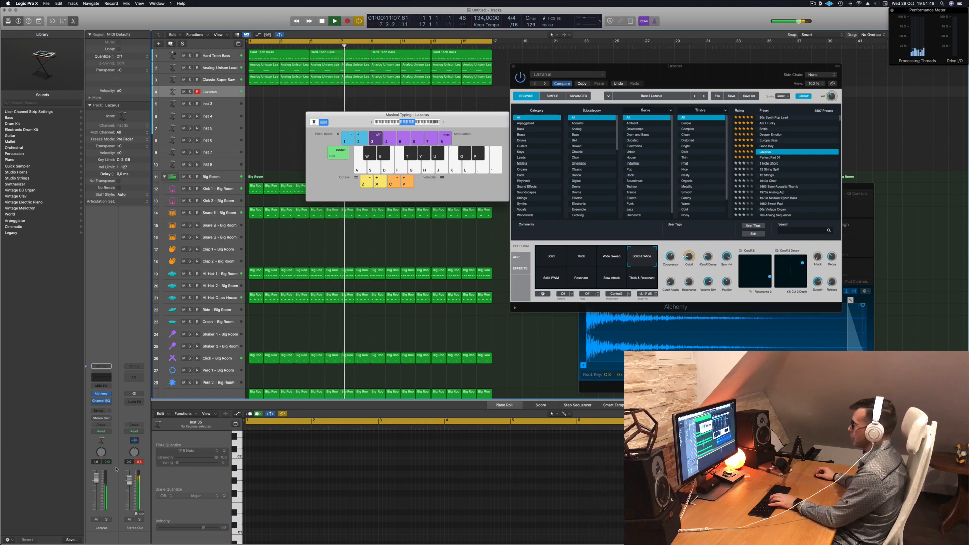
Audition the Resonant, Slow Attack and Thick & Resonant variations, and return to Solid & Wide.
left_click(587, 280)
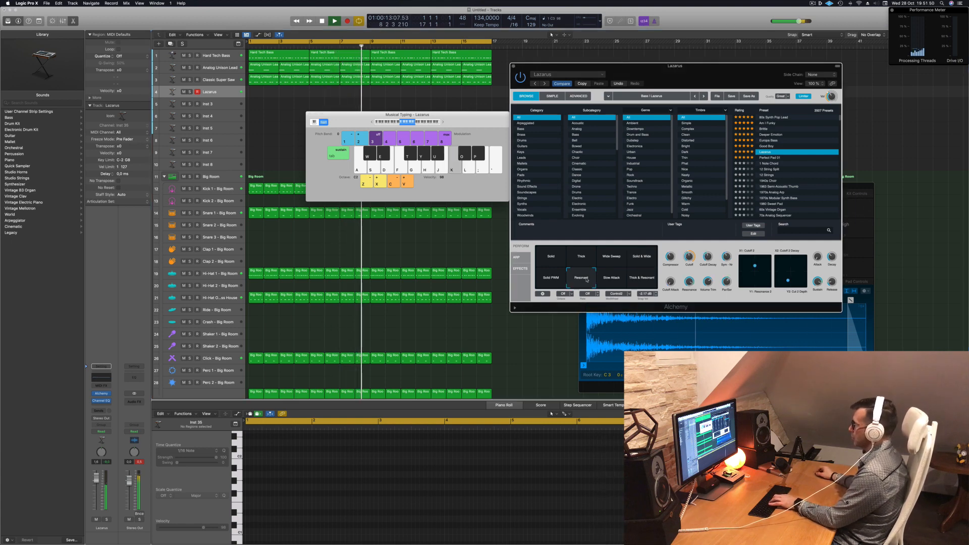
left_click(620, 278)
left_click(640, 278)
left_click(644, 266)
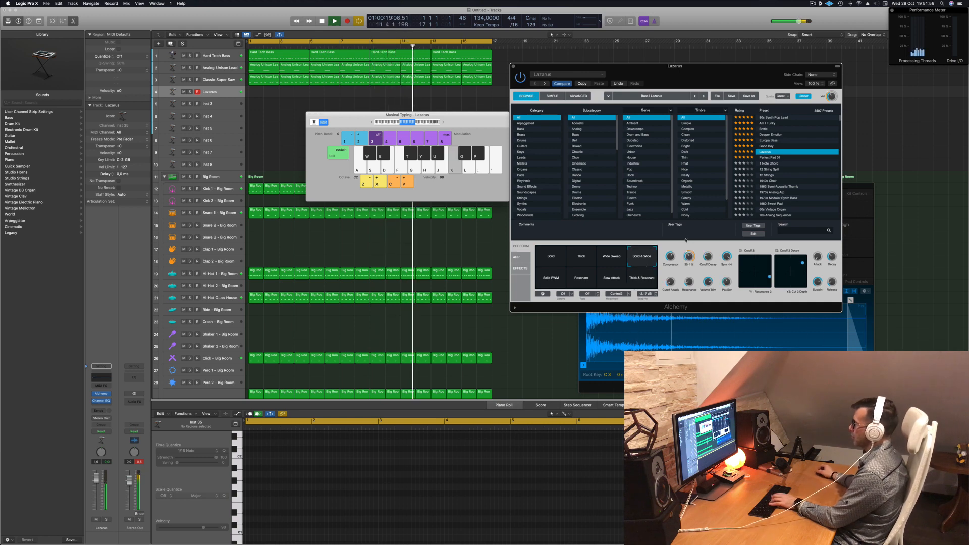
Lower the Musical Typing range to octave C1 and play test notes with the Solid & Wide sound.
key("l")
key("k")
key("j")
left_click(372, 122)
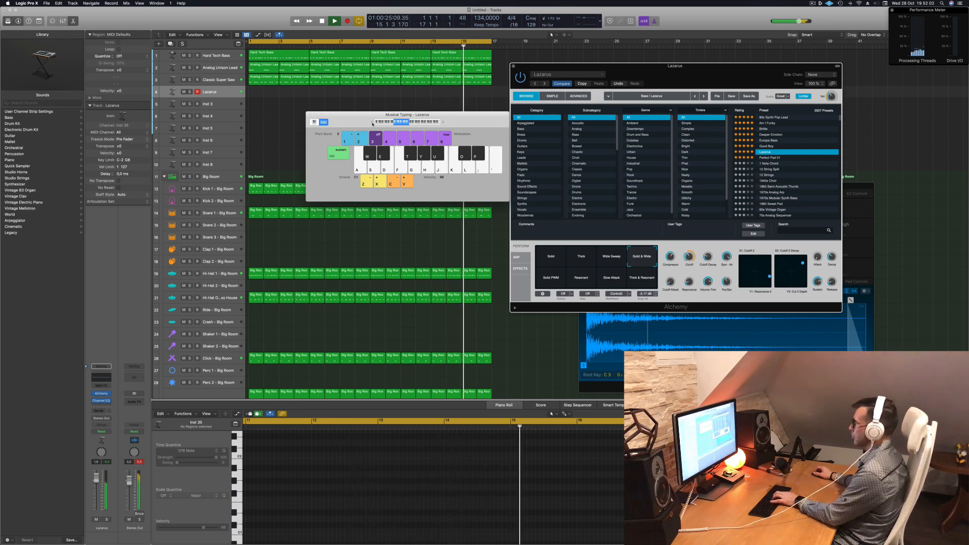
key("apostrophe")
key("l")
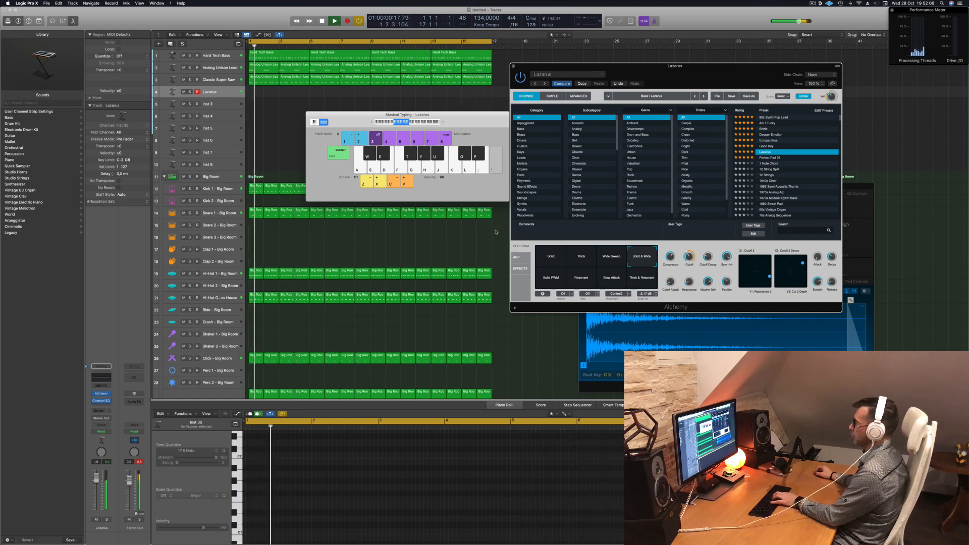
key("l")
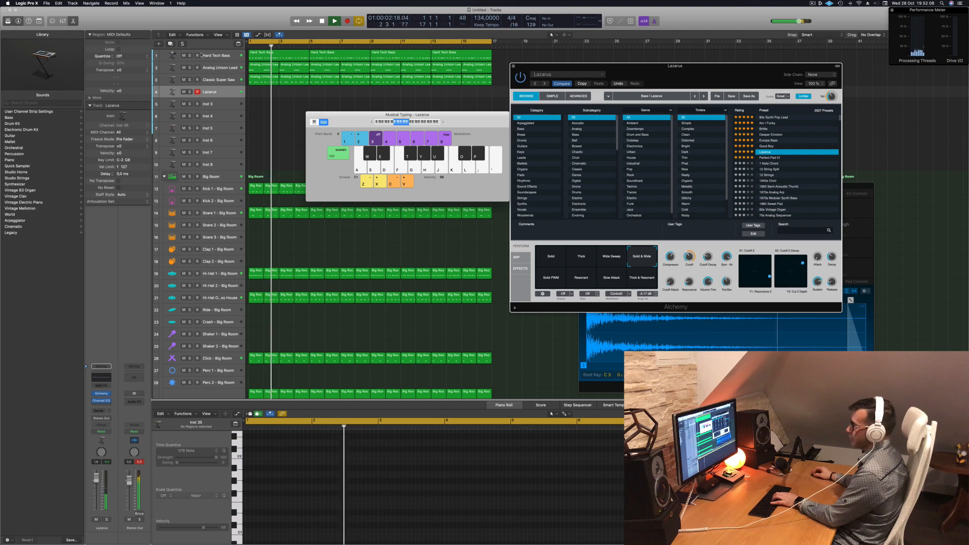
Mute the Analog Unison Lead and Classic Super Saw tracks, and raise the Lazarus filter cutoff slightly while playing test notes.
left_click(183, 68)
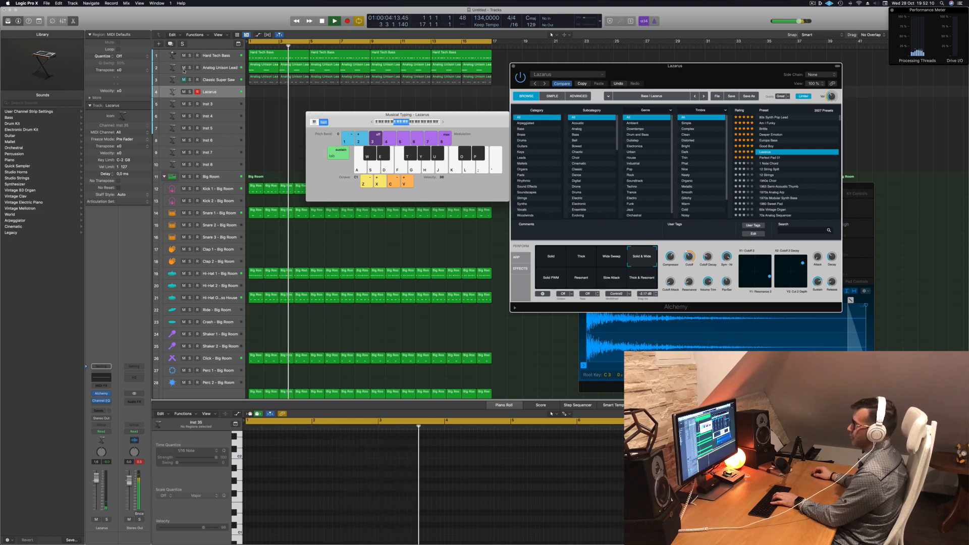
left_click(183, 80)
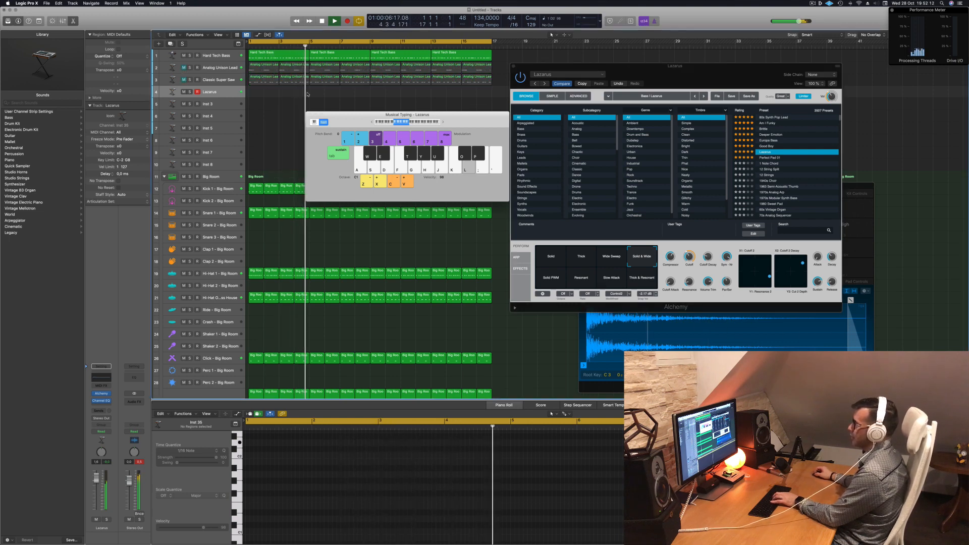
left_click_drag(343, 119, 343, 168)
key("l")
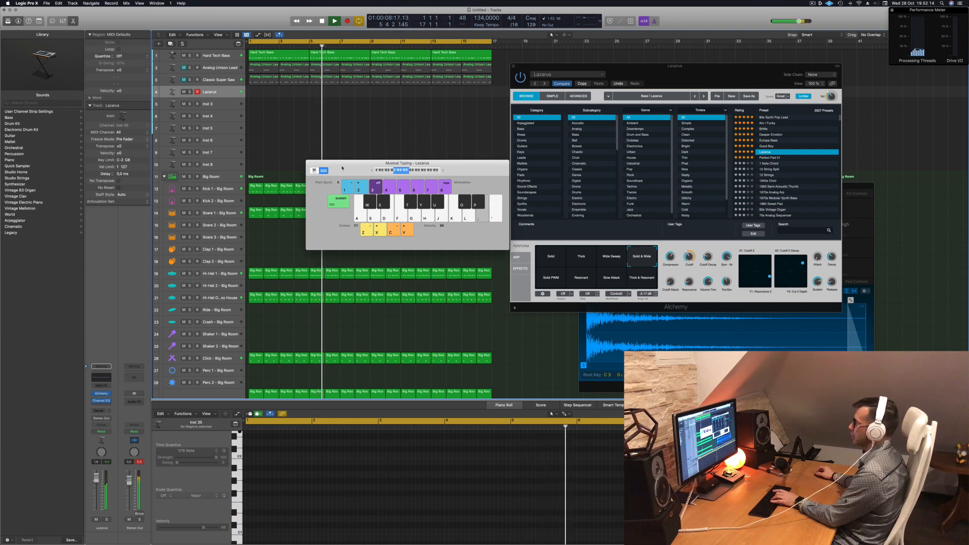
key("apostrophe")
left_click_drag(689, 256, 692, 252)
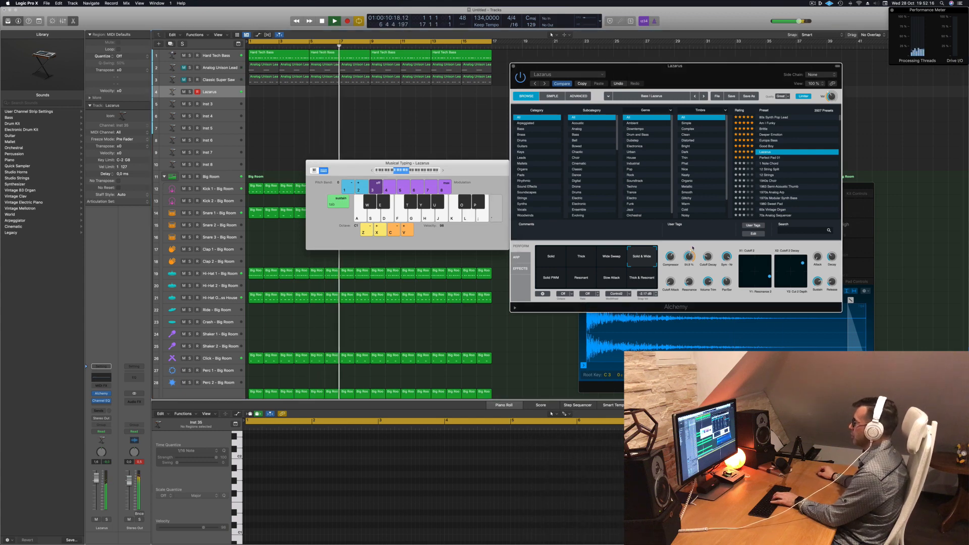
left_click_drag(465, 169, 465, 175)
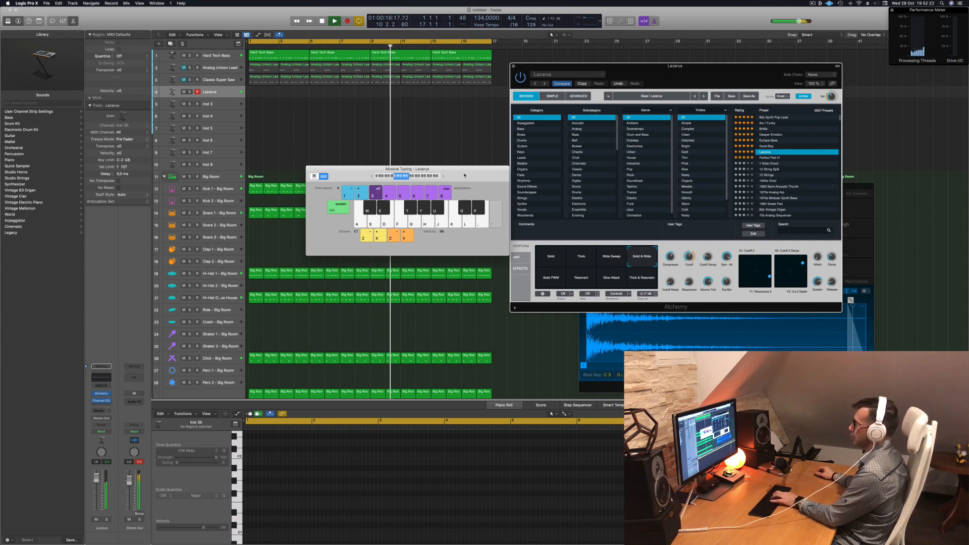
Toggle the mutes on Analog Unison Lead and Classic Super Saw to compare the layers, leaving both tracks muted.
left_click(183, 68)
left_click(184, 68)
left_click(184, 81)
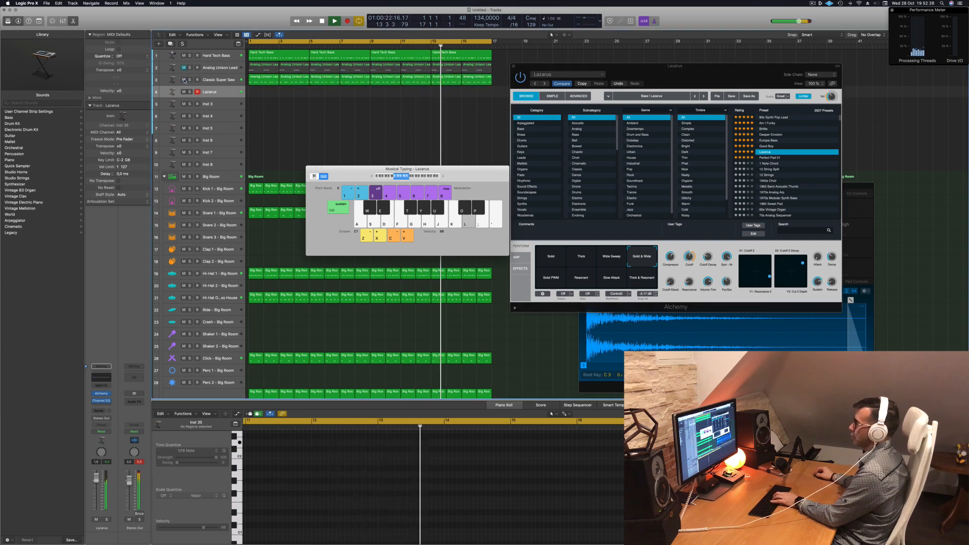
left_click(184, 68)
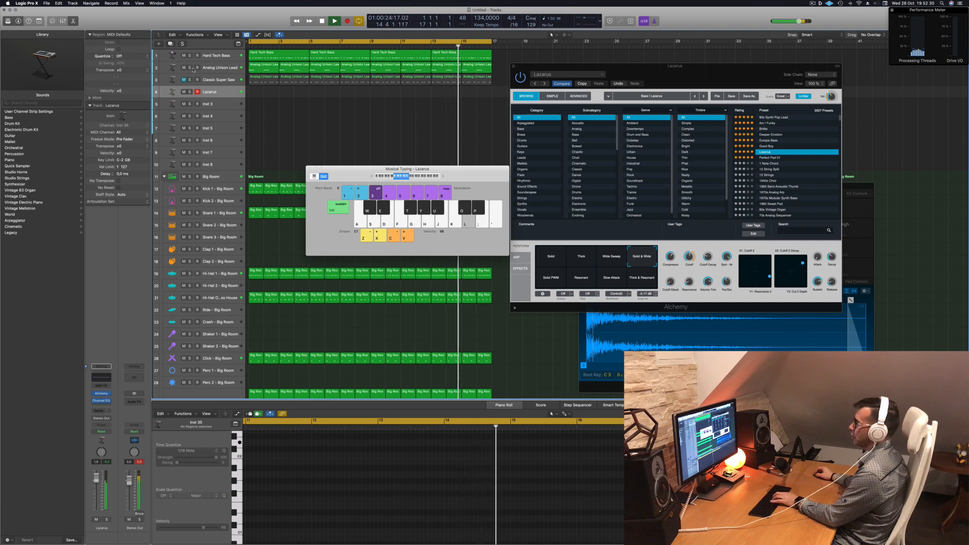
left_click(184, 67)
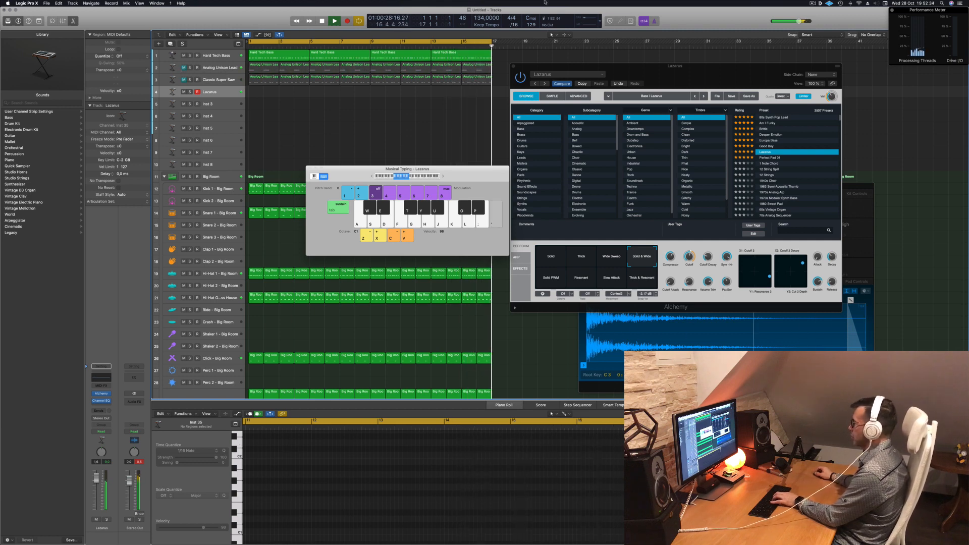
Fine-tune the filter cutoff of the Lazarus sound and play more test notes over the loop.
left_click(688, 250)
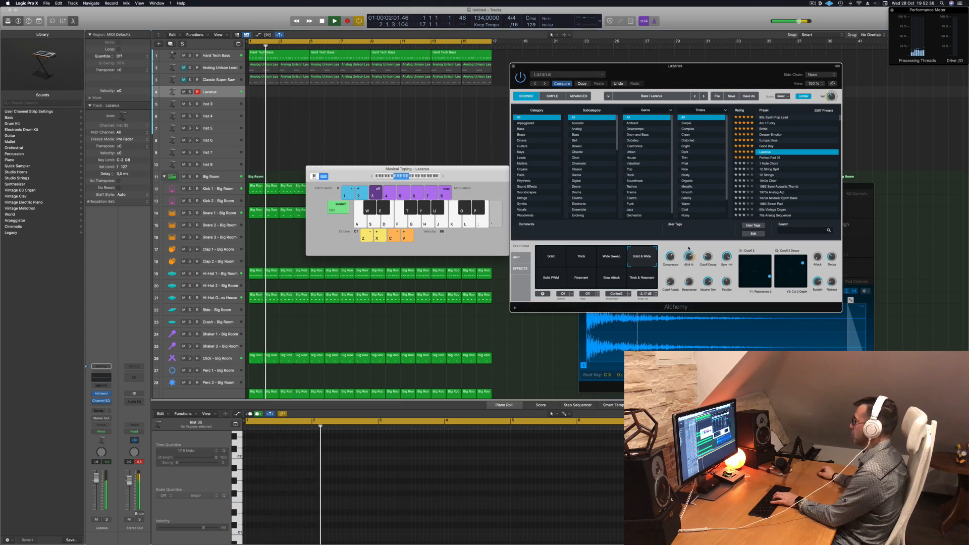
key("apostrophe")
key("l")
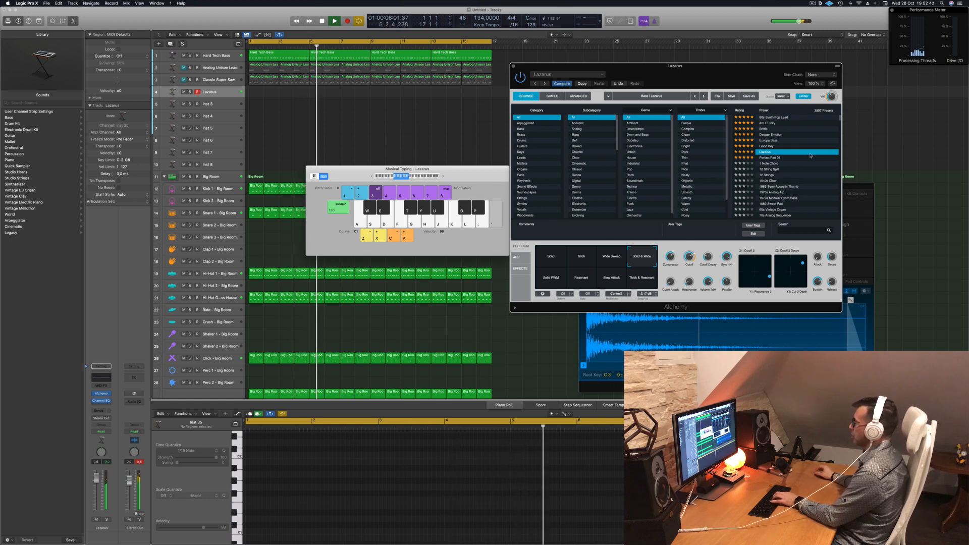
Audition the Slow Attack, Resonant, Solid, Thick and Wide Sweep variations of the Lazarus sound, returning to Solid & Wide.
left_click(605, 279)
left_click(576, 281)
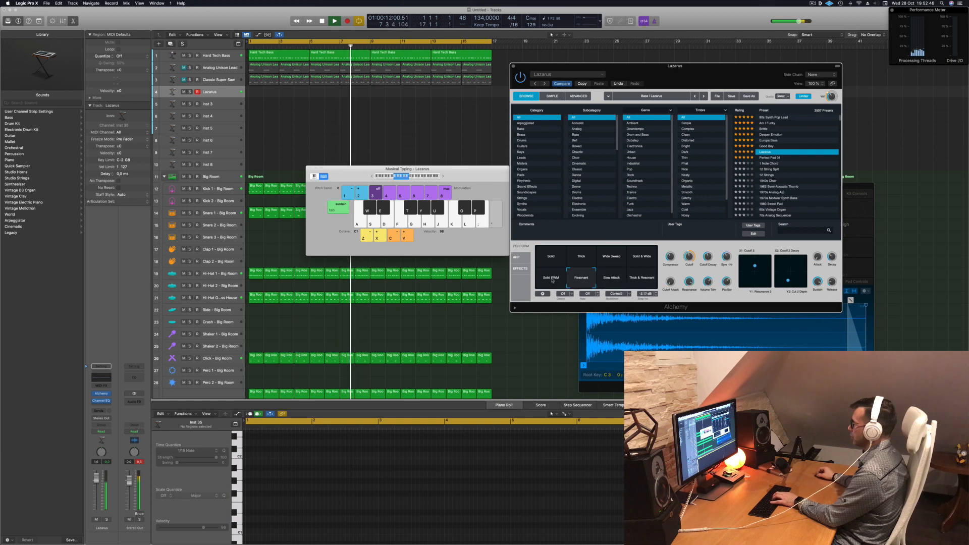
left_click(555, 257)
left_click(581, 257)
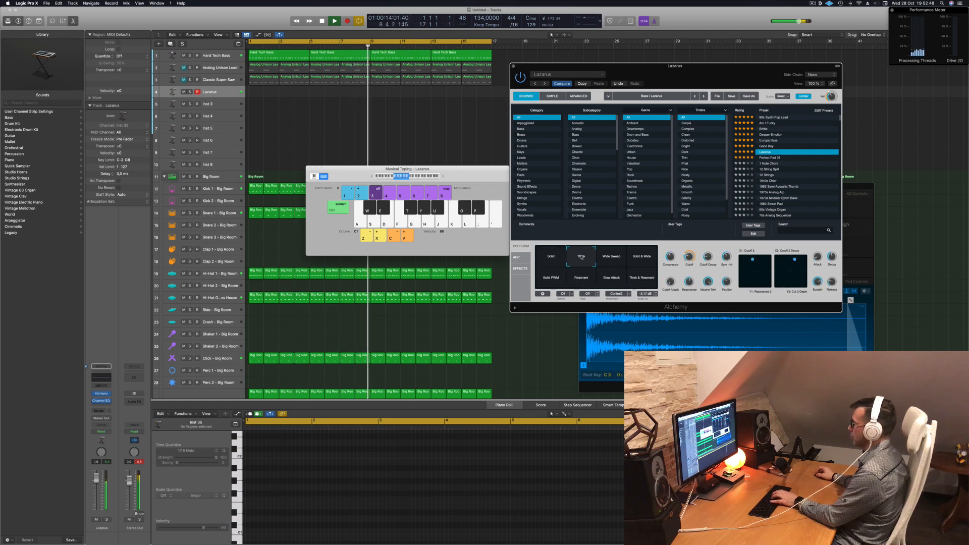
left_click(616, 258)
left_click(644, 259)
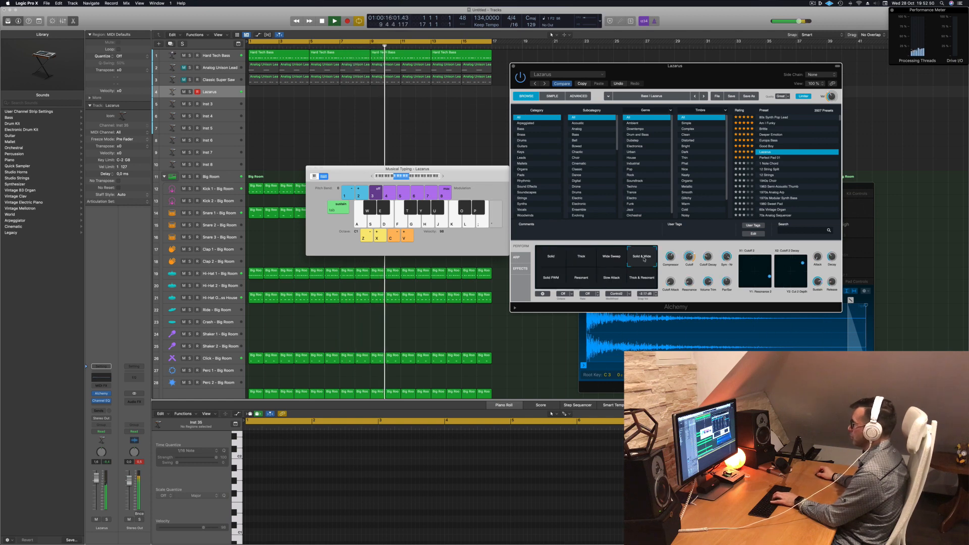
Reshape the Lazarus filter with both XY pads and the Cutoff control while playing test notes over the loop.
key("l")
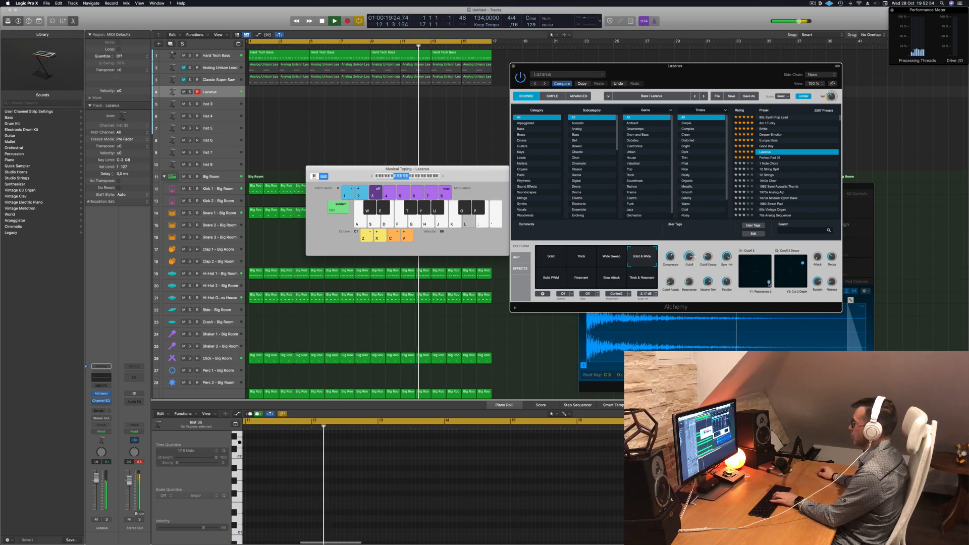
key("semicolon")
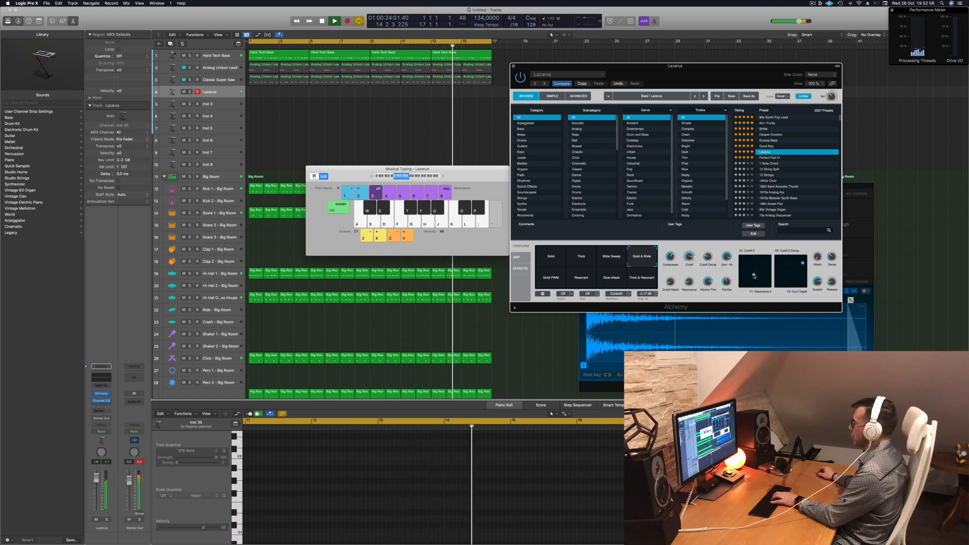
key("l")
left_click_drag(767, 267, 802, 274)
key("apostrophe")
mouse_move(689, 257)
left_mouse_down()
mouse_move(687, 282)
mouse_move(680, 269)
left_mouse_up()
Play more test notes with the adjusted Lazarus sound and raise the Musical Typing range to octave C2.
key("l")
key("d")
key("k")
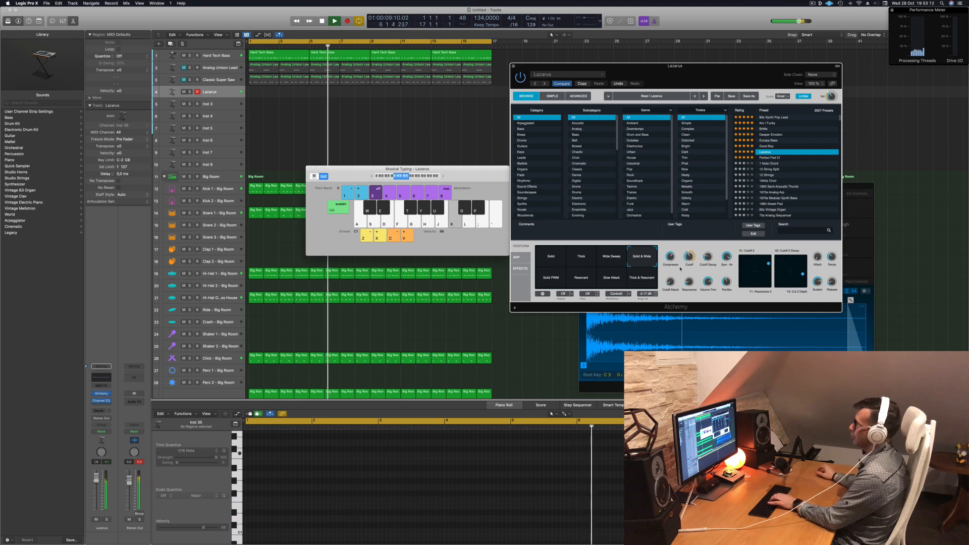
key("l")
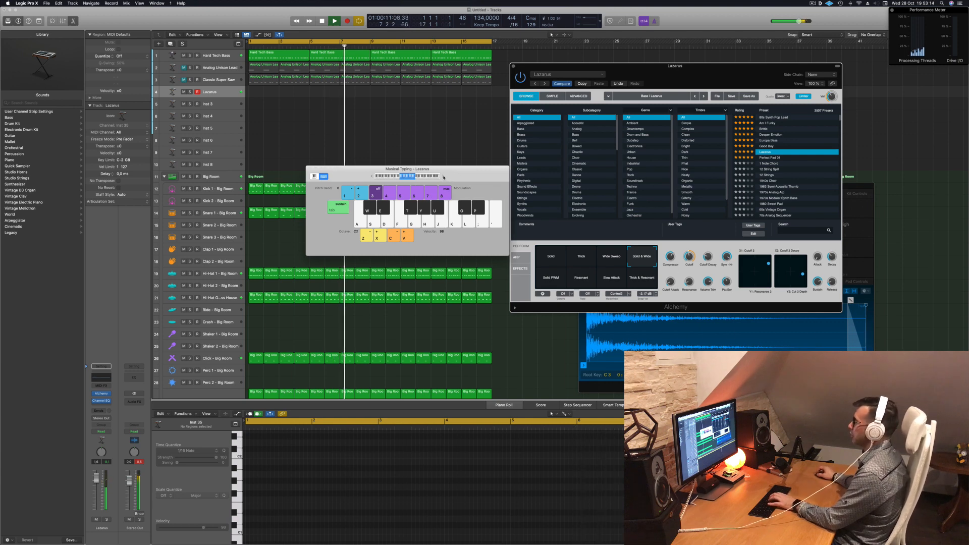
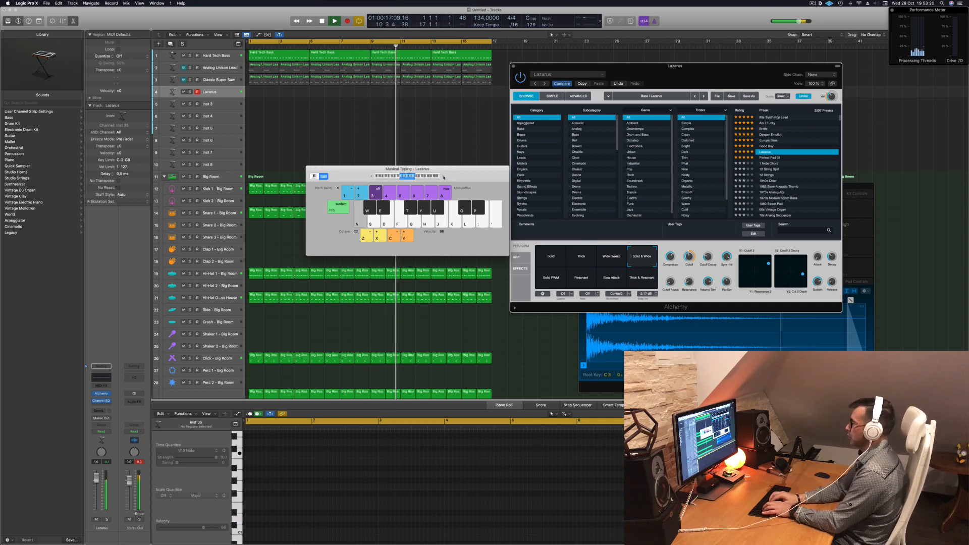
key("j")
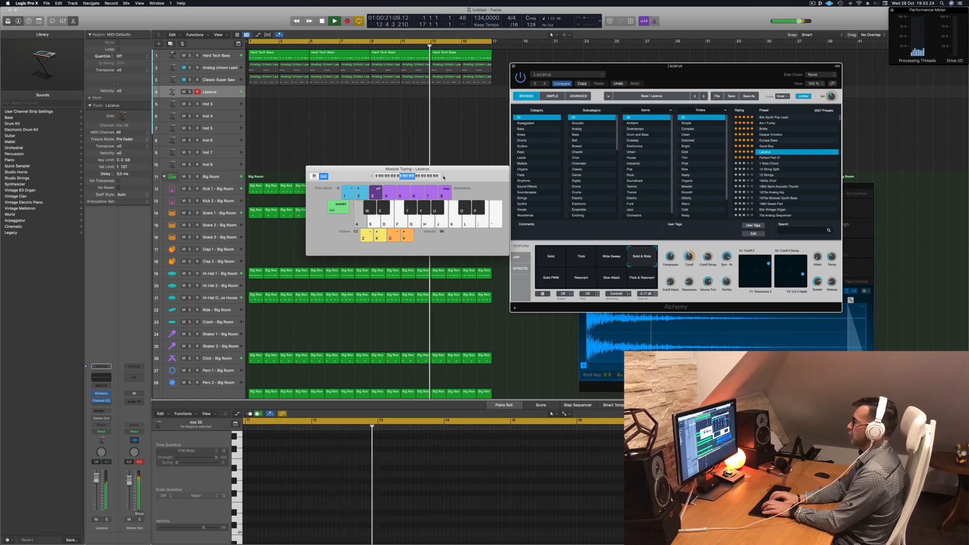
Audition the Lazarus sound by playing notes on Musical Typing over the looping arrangement.
key("a")
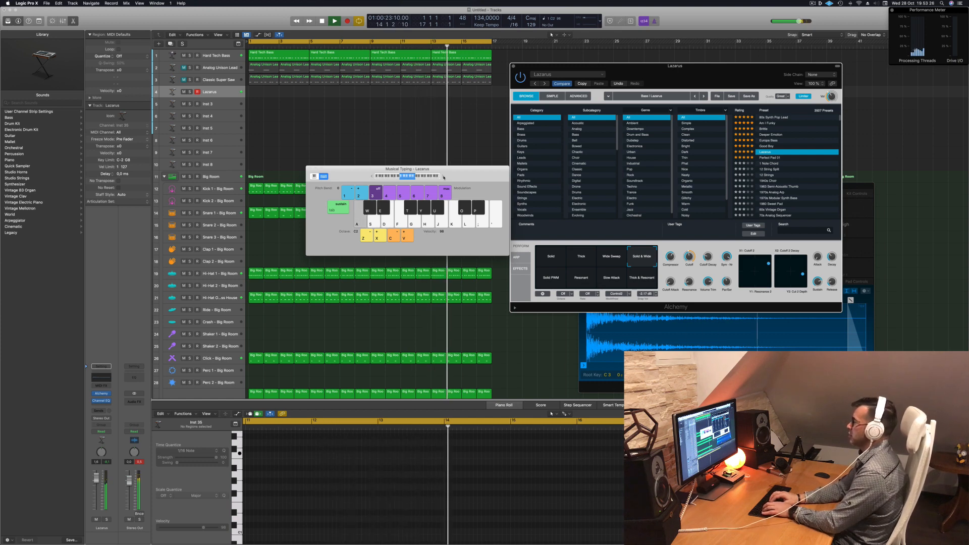
key("d")
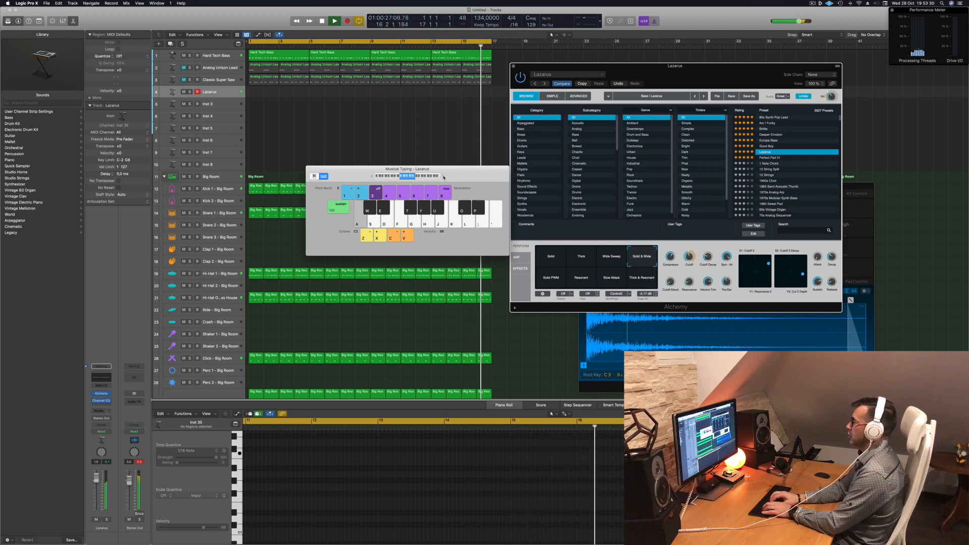
key("a")
key("k")
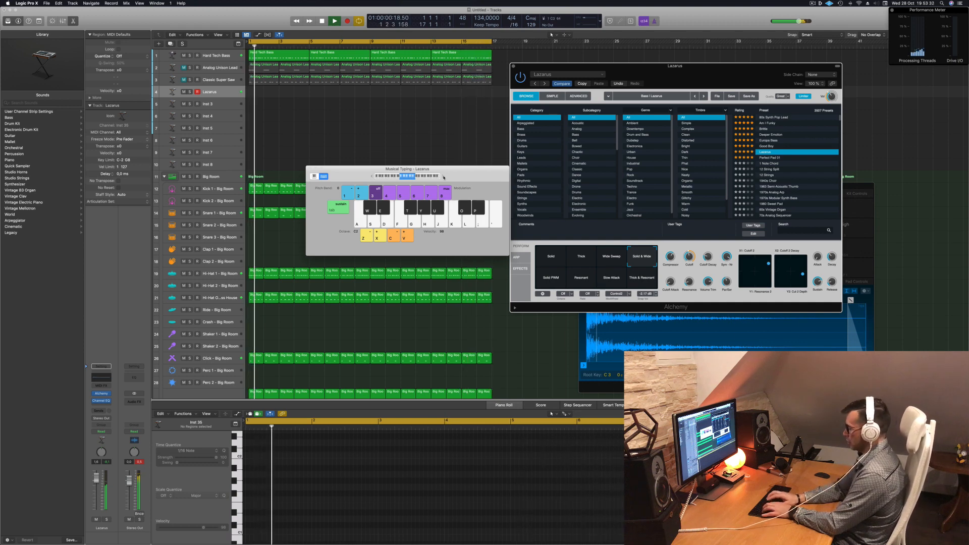
key("d")
key("a")
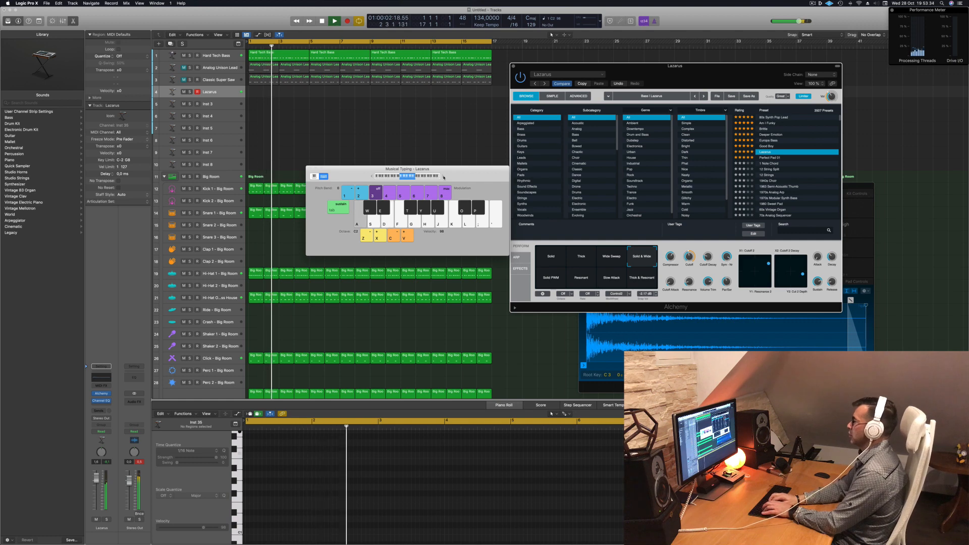
key("s")
key("a")
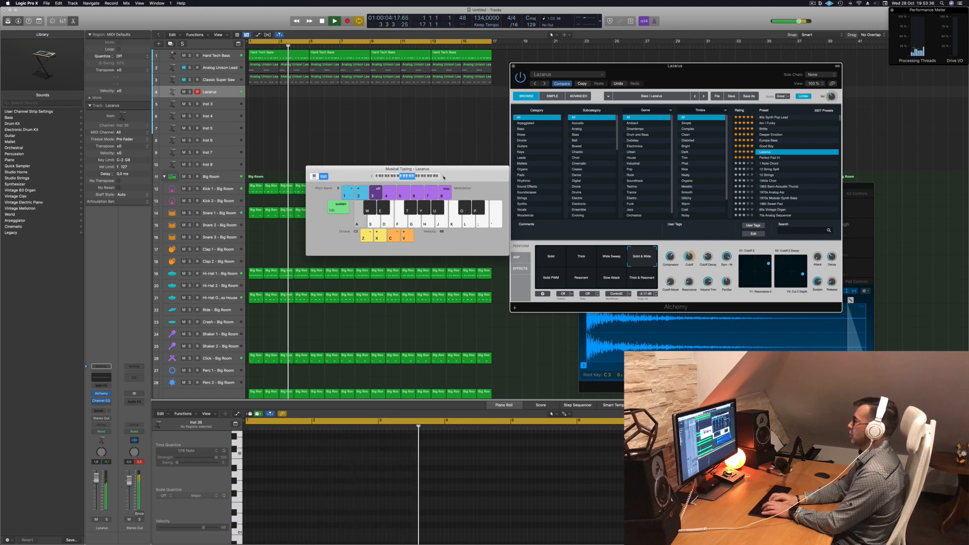
key("d")
key("s")
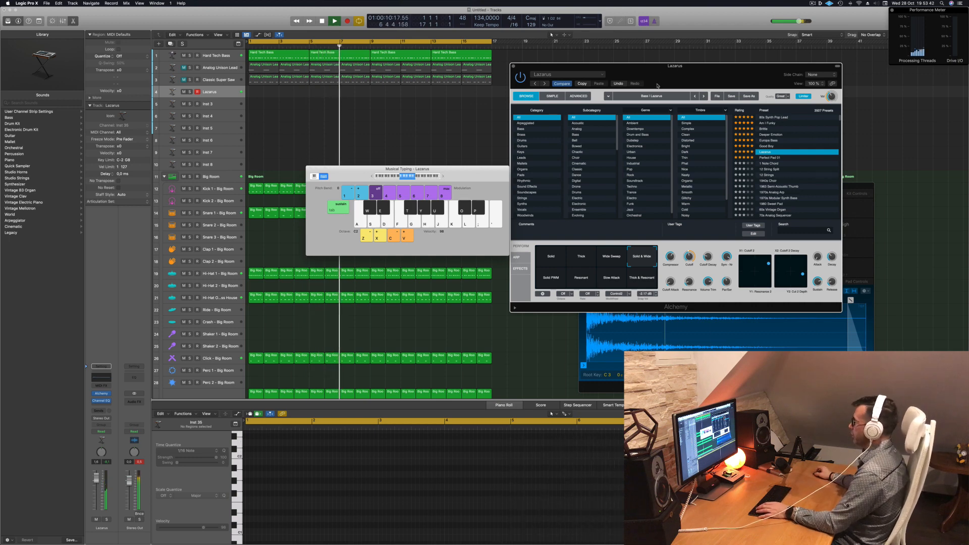
Unmute the Analog Unison Lead and Classic Super Saw tracks, and play the loop while selecting each track up to Hard Tech Bass.
left_click_drag(656, 89, 680, 83)
left_click(278, 118)
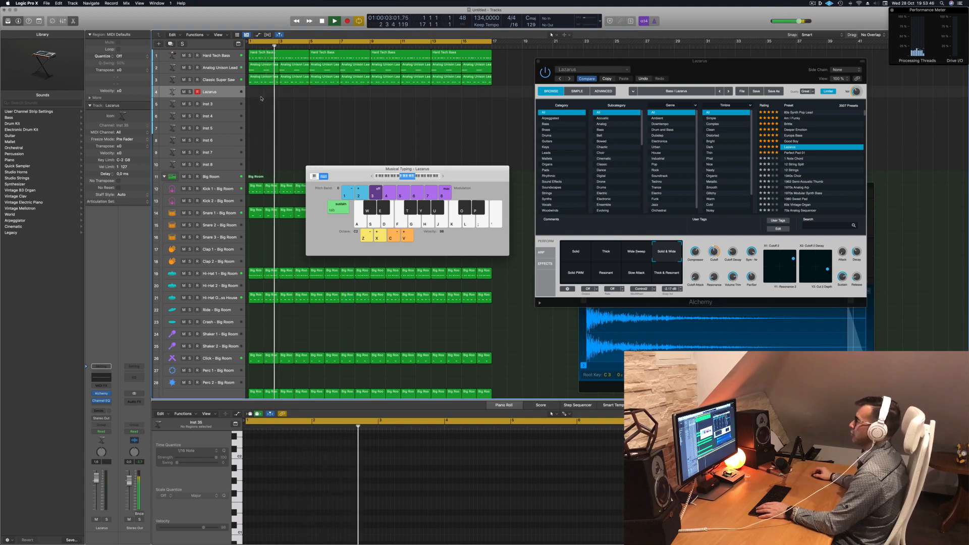
left_click(234, 79)
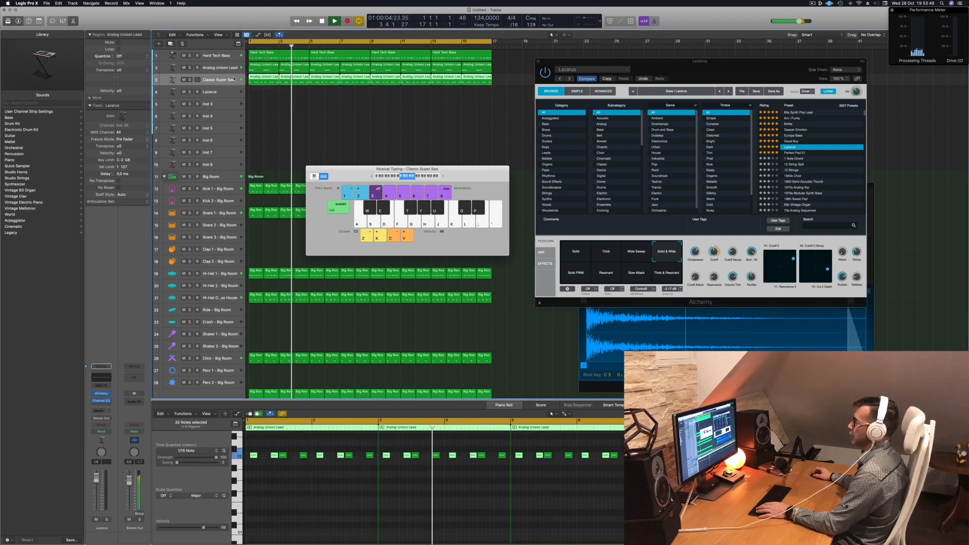
key("space")
key("space")
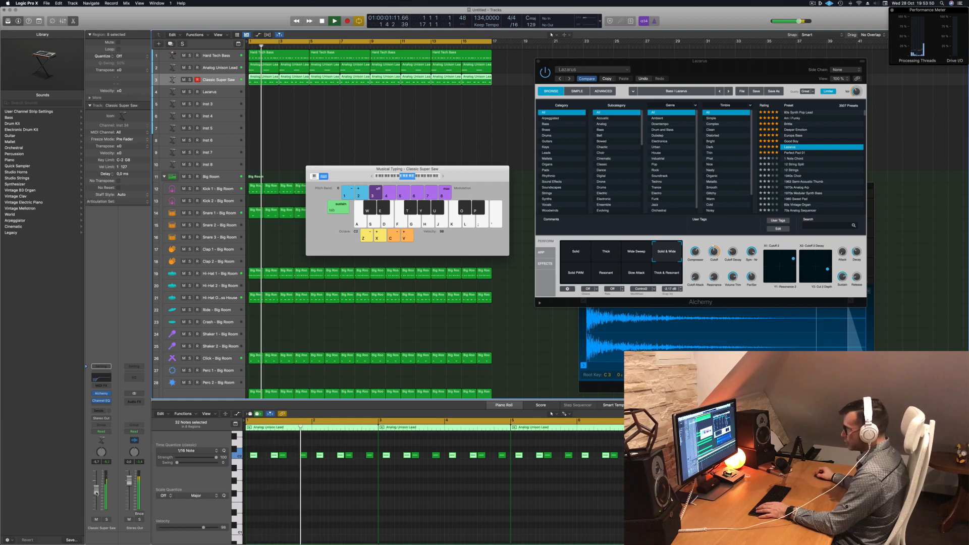
key("Up")
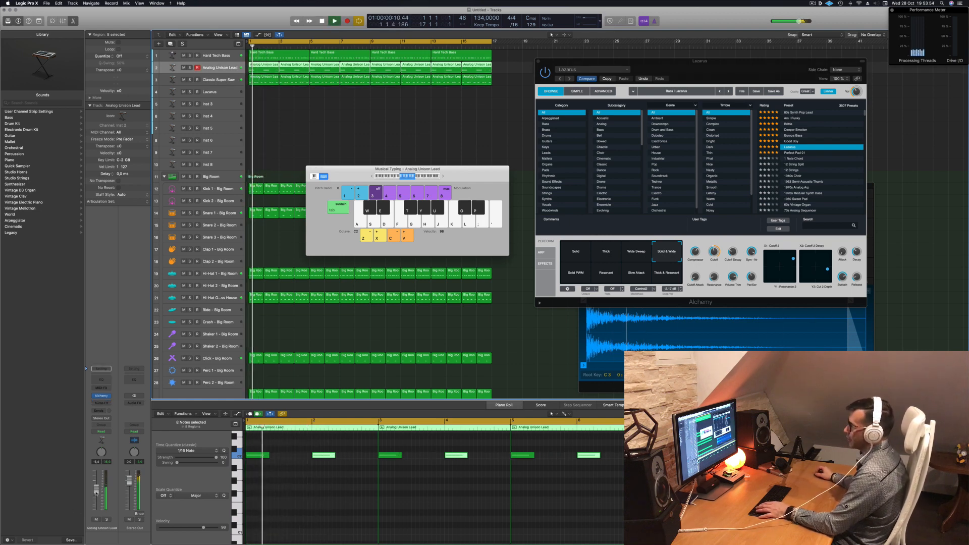
key("Up")
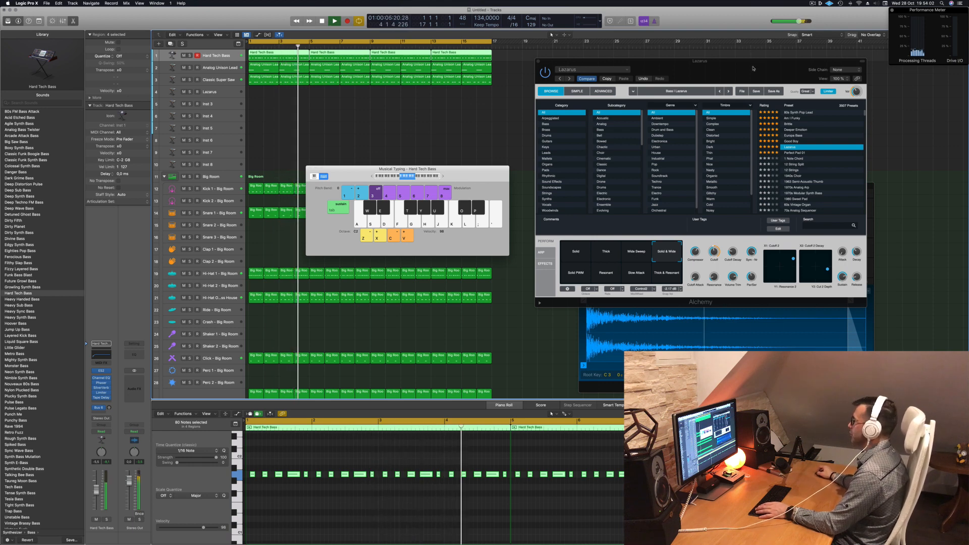
Filter the Alchemy preset browser to the Pads category and the Glitchy timbre.
left_click_drag(847, 61, 792, 78)
left_click(813, 3)
left_click(747, 21)
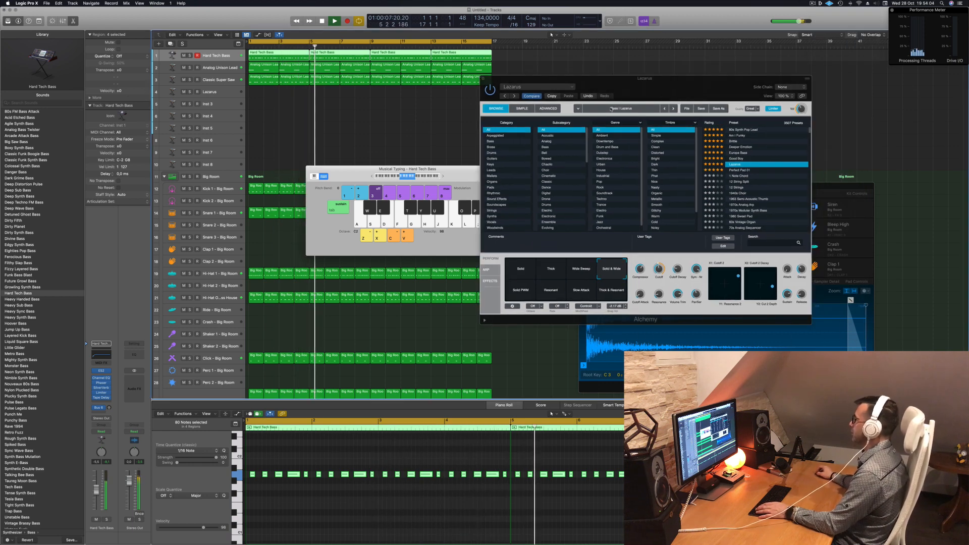
left_click_drag(662, 92, 617, 97)
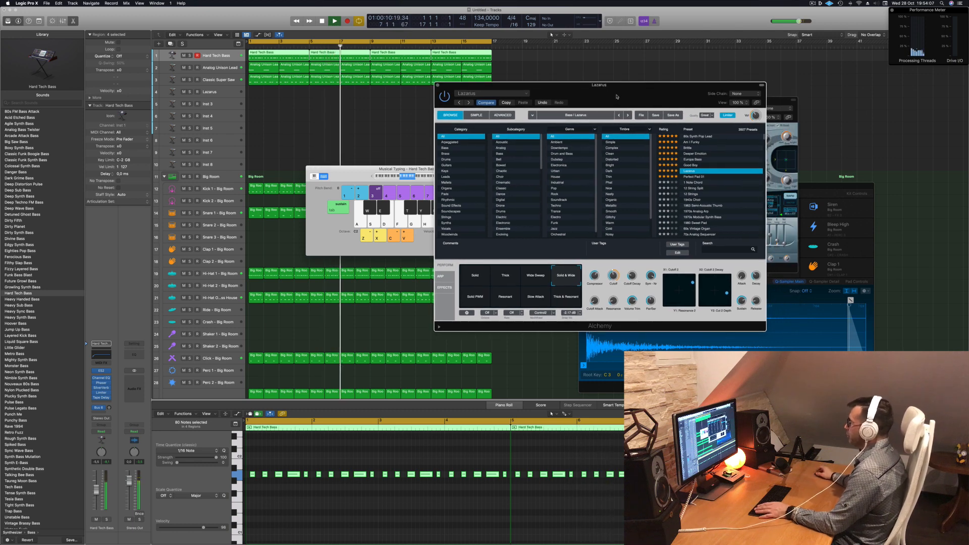
left_click(448, 176)
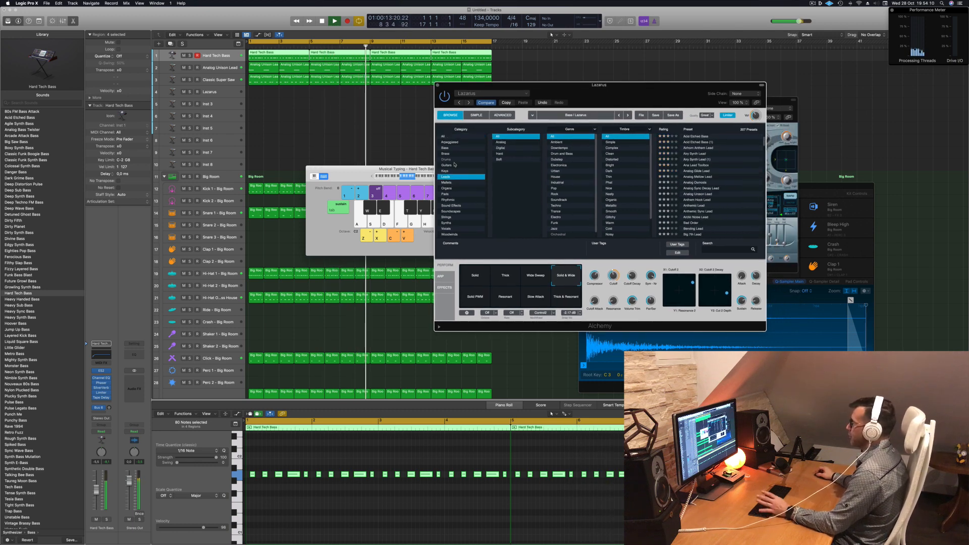
left_click(446, 194)
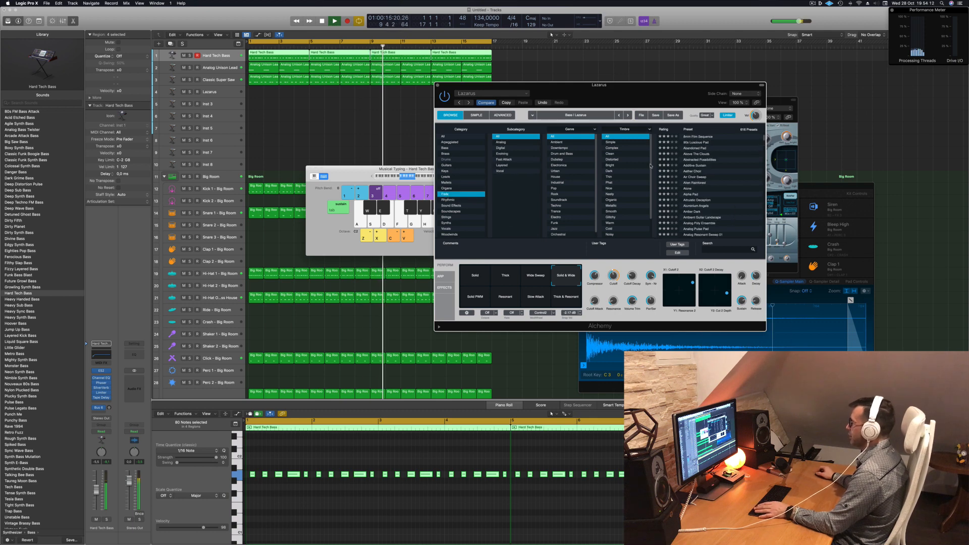
scroll(626, 176, "down", 2)
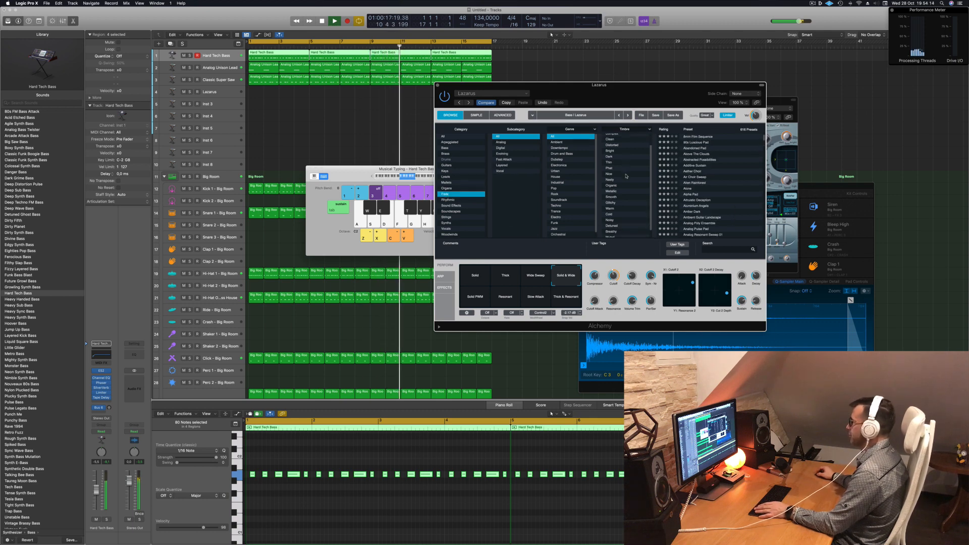
scroll(634, 176, "down", 1)
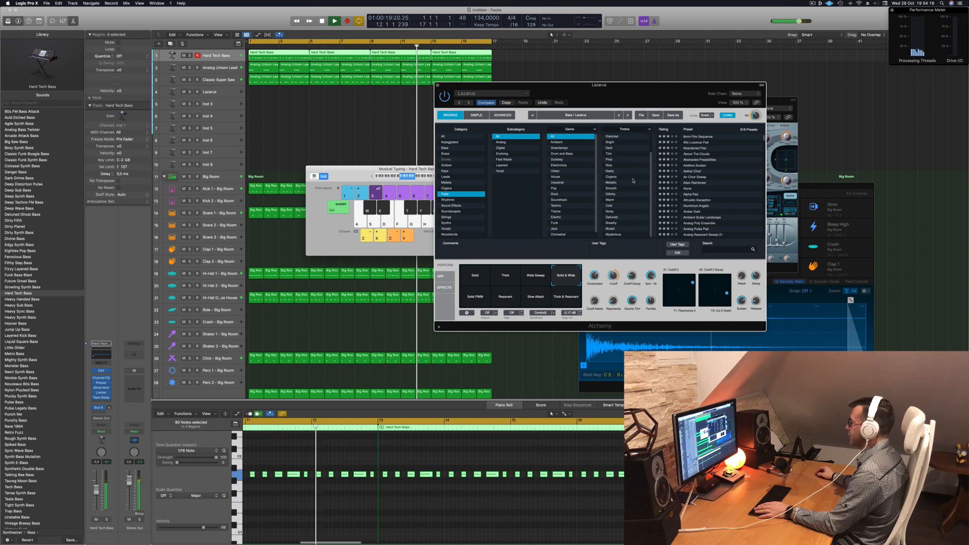
left_click(611, 194)
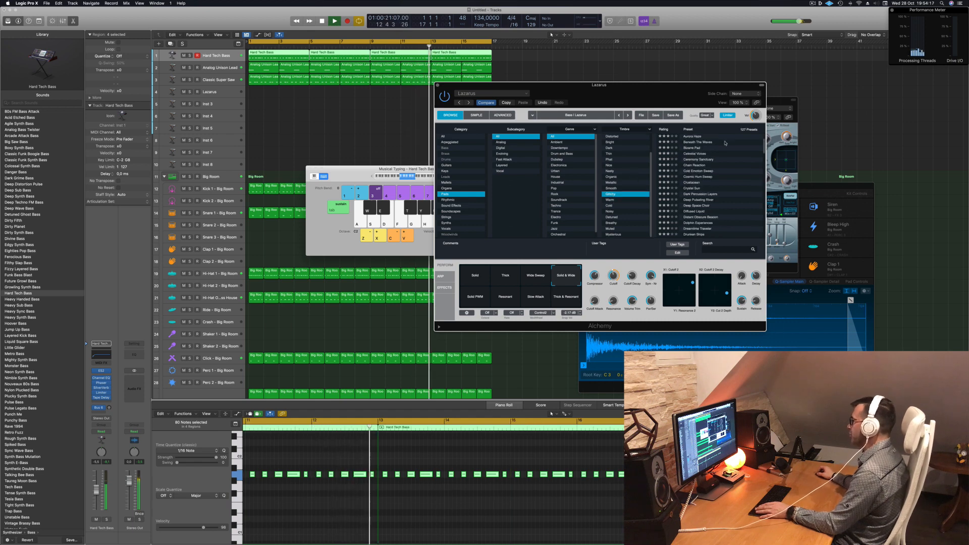
Try the Air Choir Sweep preset and move the Musical Typing keyboard clear of the Alchemy window.
left_click(696, 136)
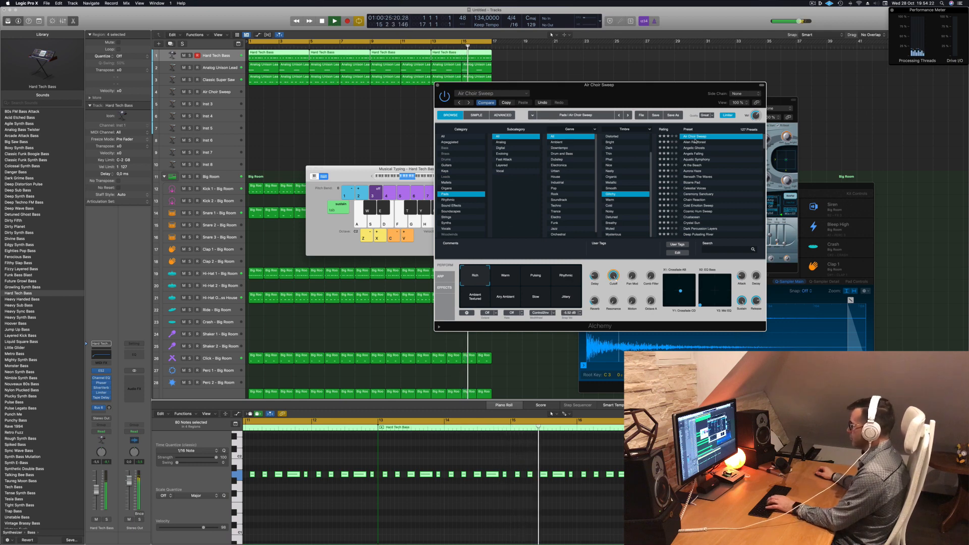
left_click_drag(402, 176, 829, 199)
left_click(395, 178)
left_click(648, 96)
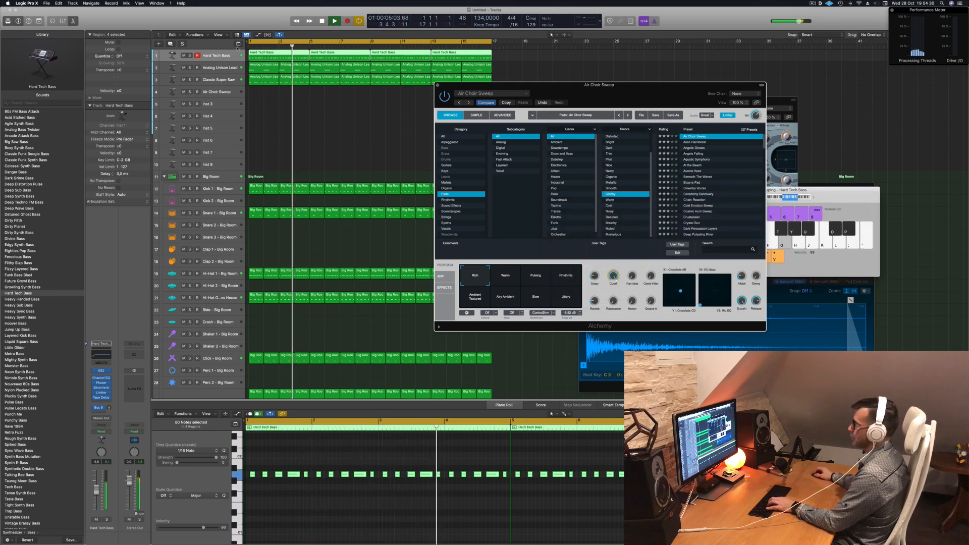
Undo the preset load, close the Alchemy window and stop playback.
key("super+z")
left_click_drag(616, 93, 575, 92)
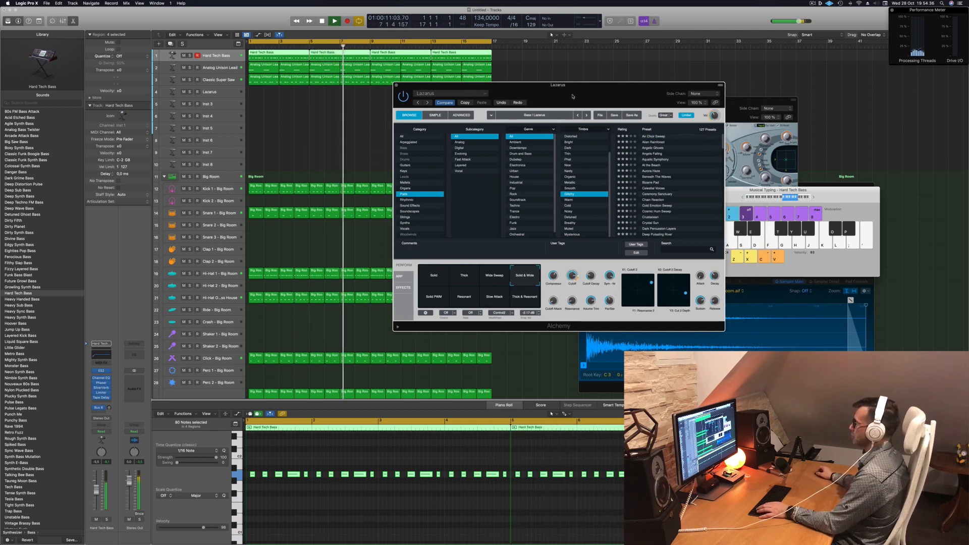
left_click_drag(596, 99, 537, 93)
key("space")
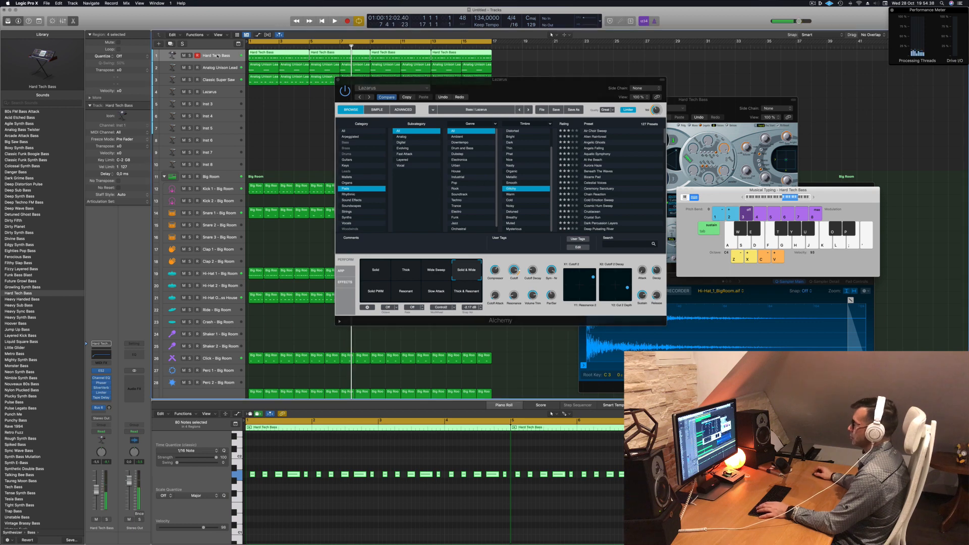
left_click_drag(584, 96, 649, 122)
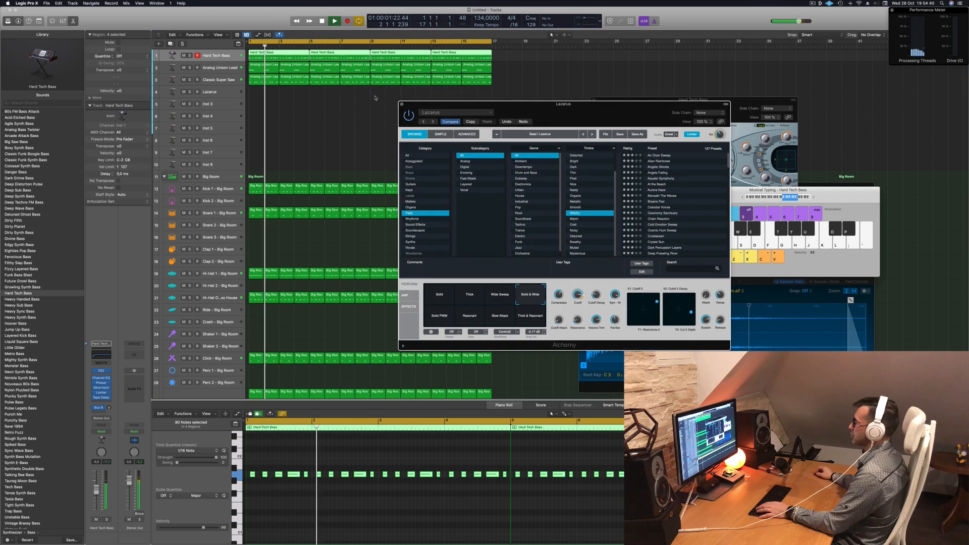
left_click(402, 105)
key("space")
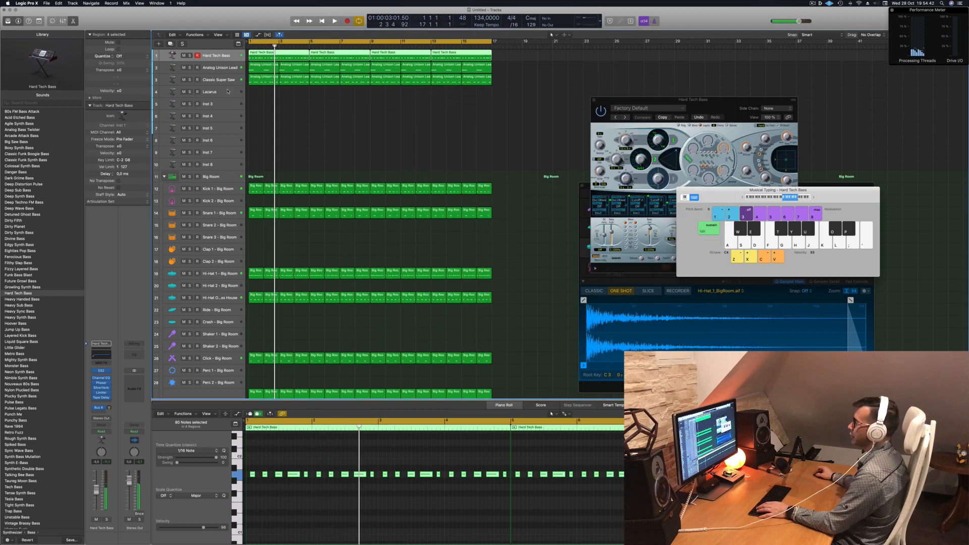
Open Alchemy on the Lazarus track and load the Alien Rainforest preset.
left_click(228, 91)
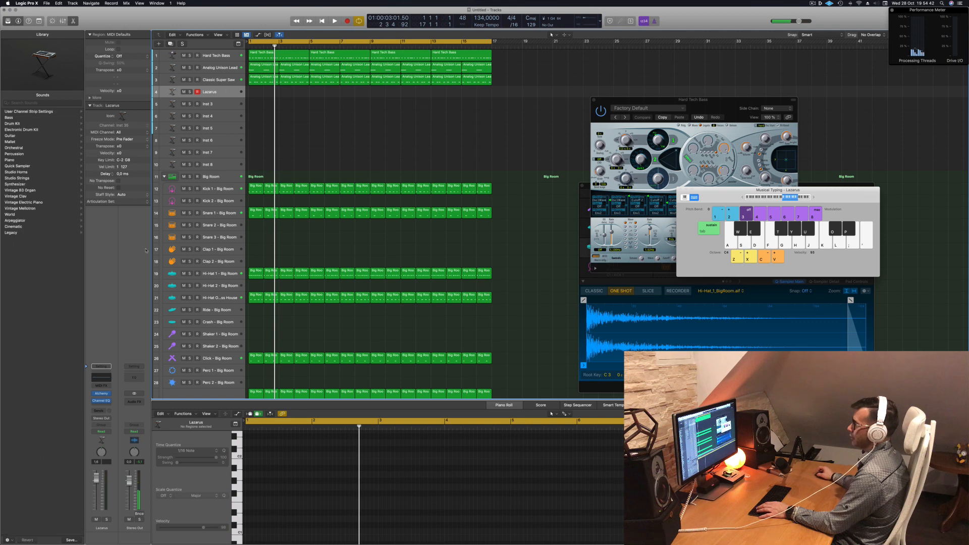
left_click(102, 394)
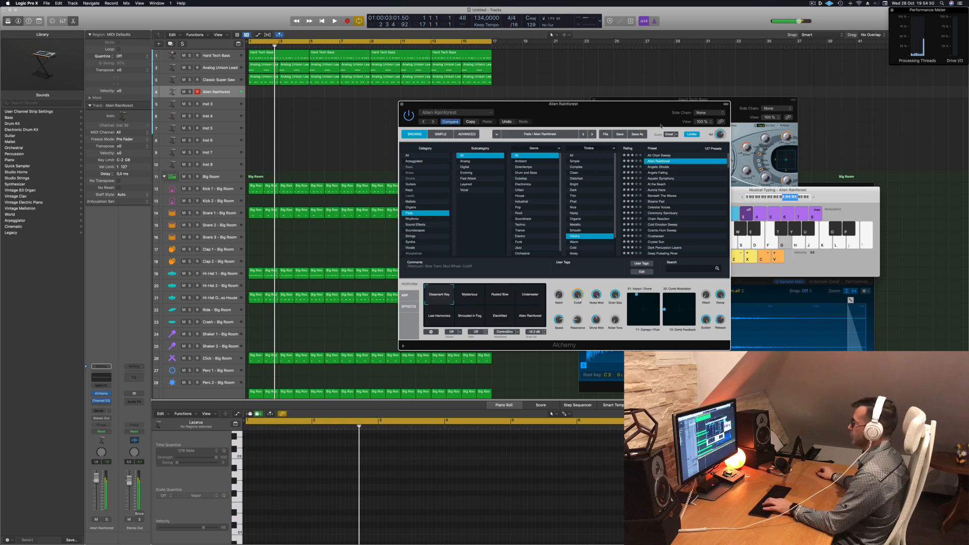
left_click_drag(637, 107, 638, 107)
Play notes over the loop to audition Alien Rainforest, and lower the track's volume.
key("space")
key("d")
key("f")
key("d")
left_click_drag(96, 478, 96, 494)
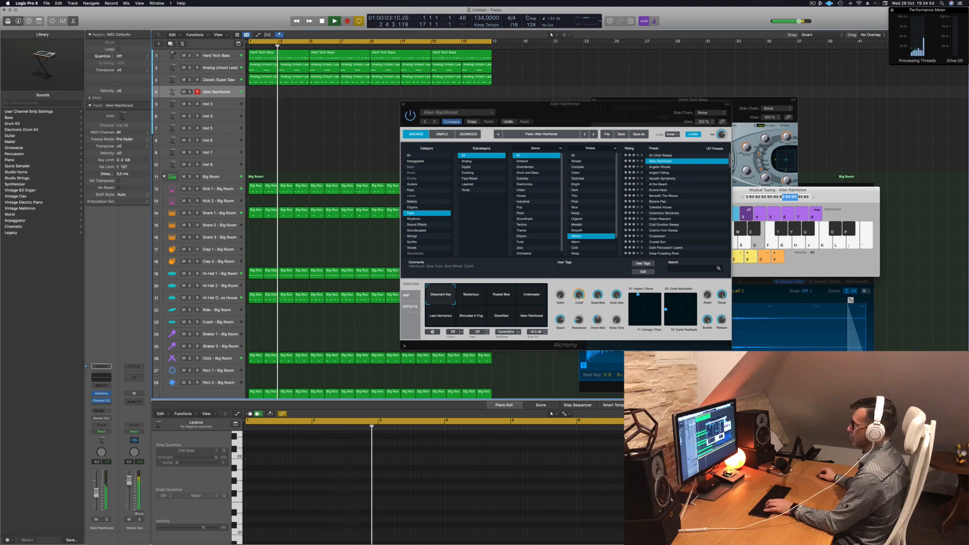
key("f")
Try the Chain Reaction preset and switch the timbre filter to Dark.
left_click(661, 219)
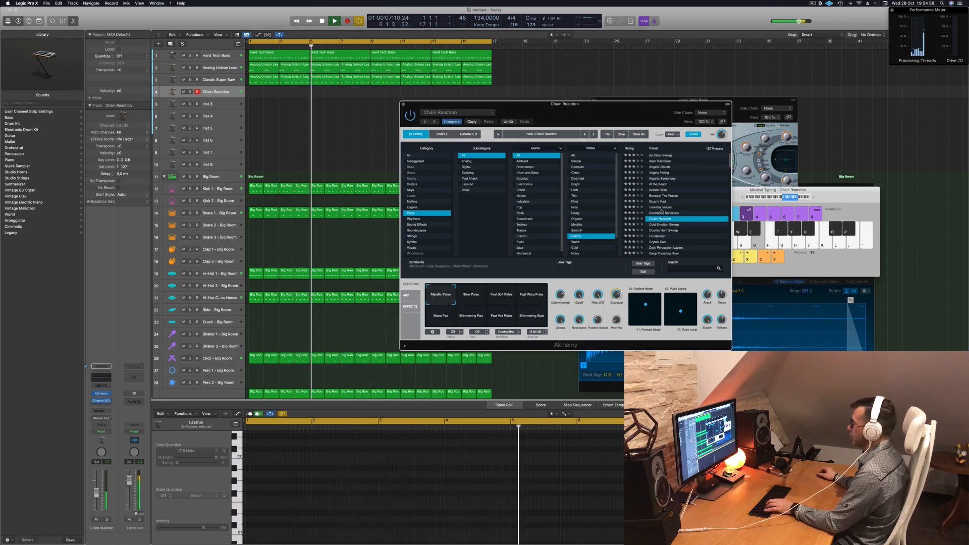
scroll(601, 183, "down", 1)
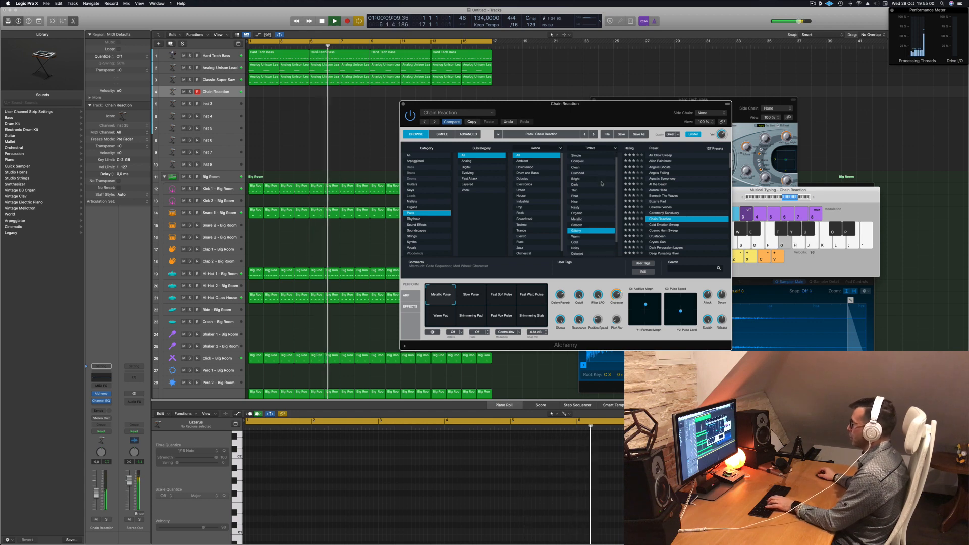
scroll(601, 183, "down", 3)
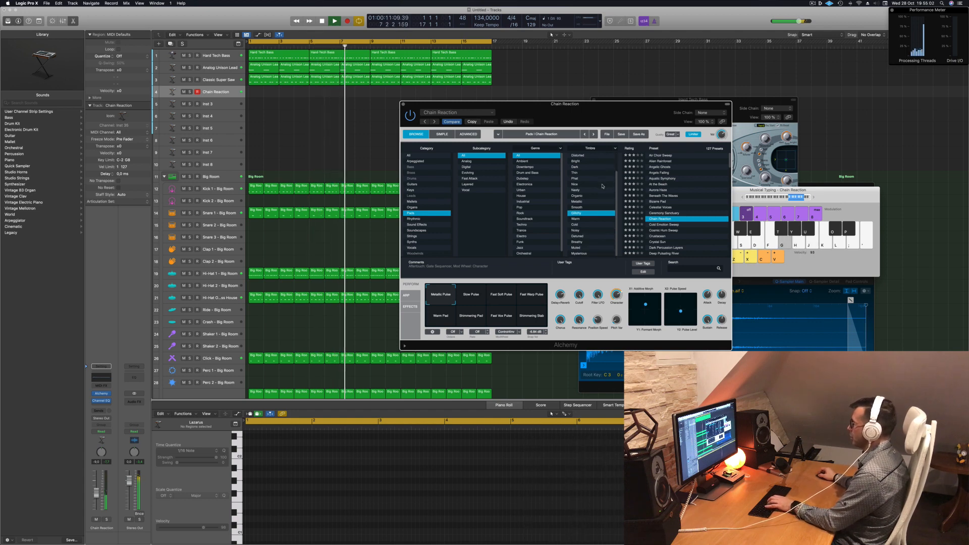
scroll(603, 206, "up", 1)
scroll(601, 205, "up", 2)
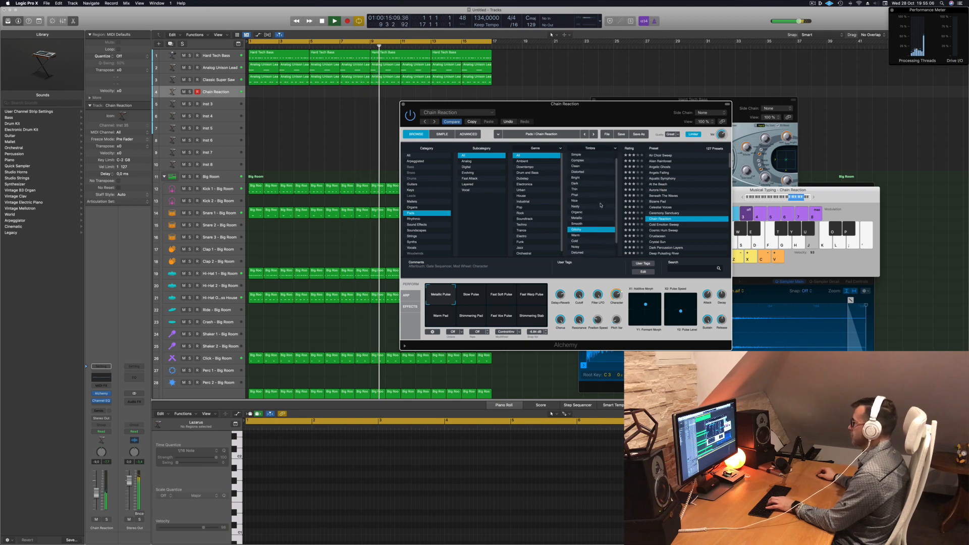
left_click(580, 186)
Try the Brightly Glistening and Cistern Strings presets over the loop and load Classic Simple Pad.
left_click(662, 173)
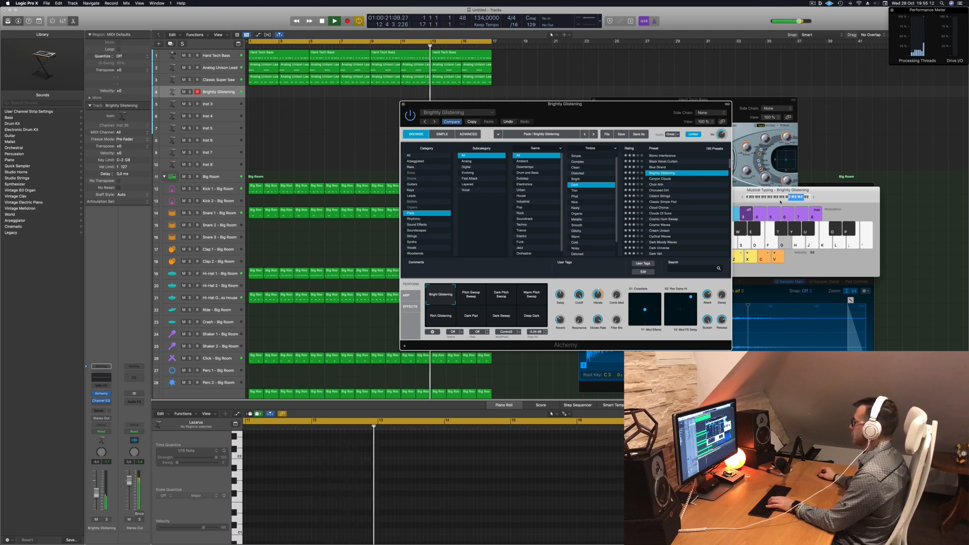
left_click(788, 197)
left_click_drag(614, 113, 528, 119)
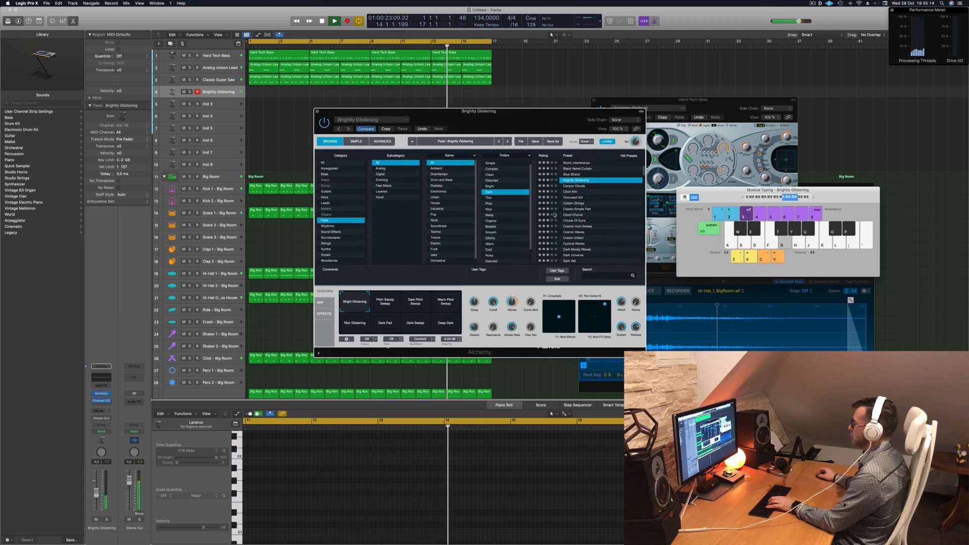
left_click(573, 204)
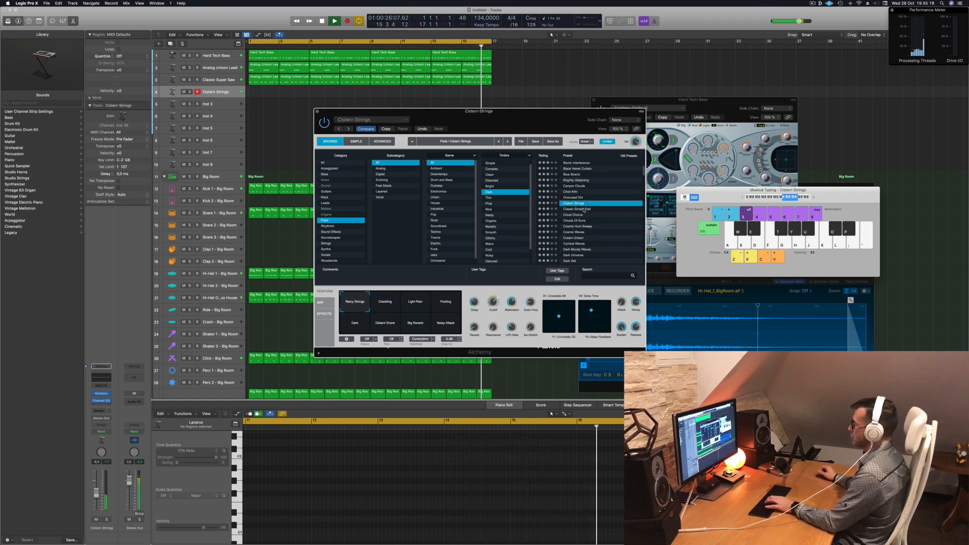
left_click(584, 209)
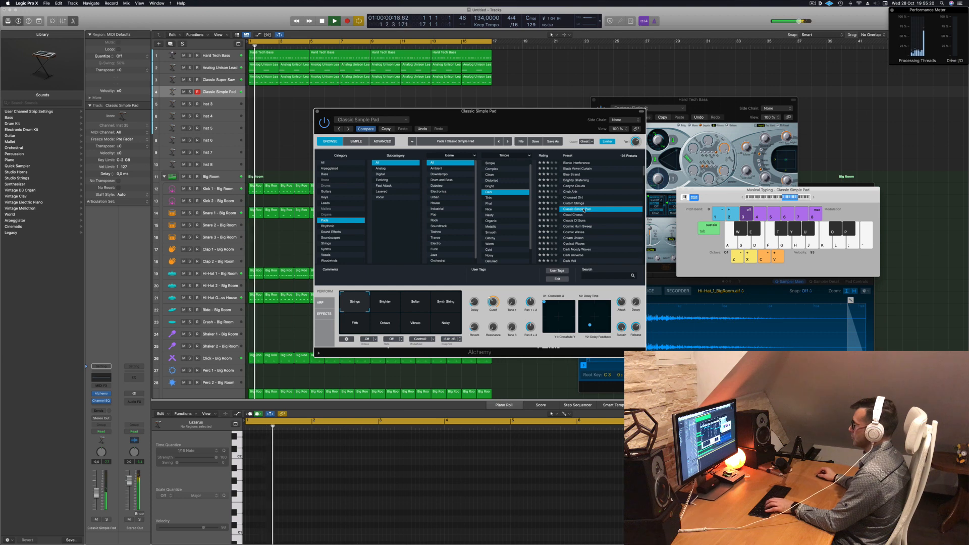
Try the Synth String, Octave, Vibrato and Noisy variations of the Classic Simple Pad preset over the loop.
left_click(415, 302)
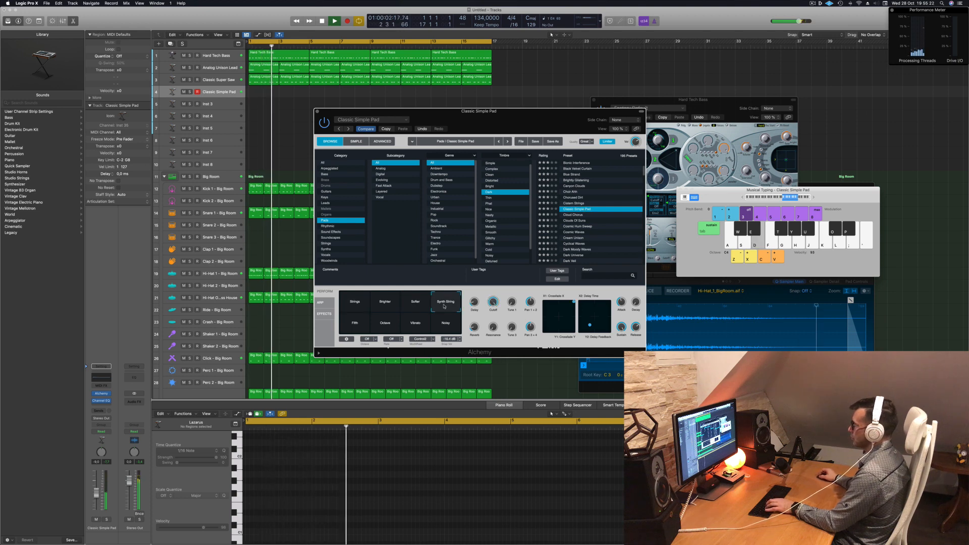
left_click(398, 324)
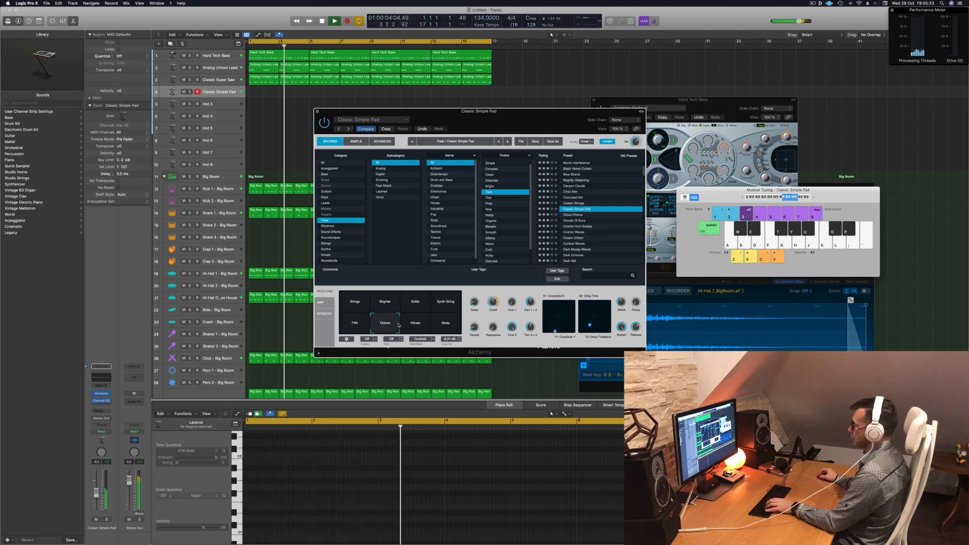
left_click(415, 323)
left_click(445, 323)
Load the Clouds Of Suns preset and audition its Thin and Bright and Full variations over the loop.
scroll(573, 227, "down", 2)
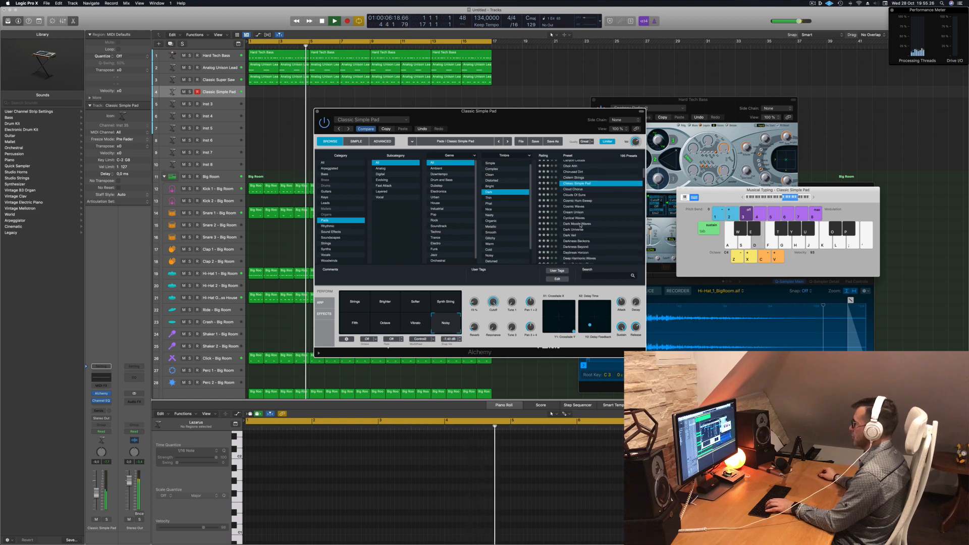
left_click(578, 195)
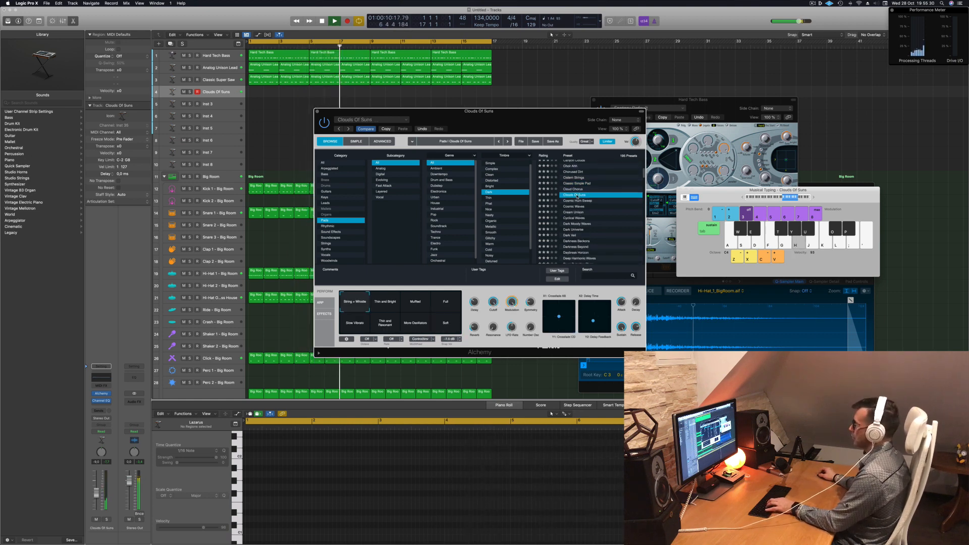
scroll(588, 202, "down", 2)
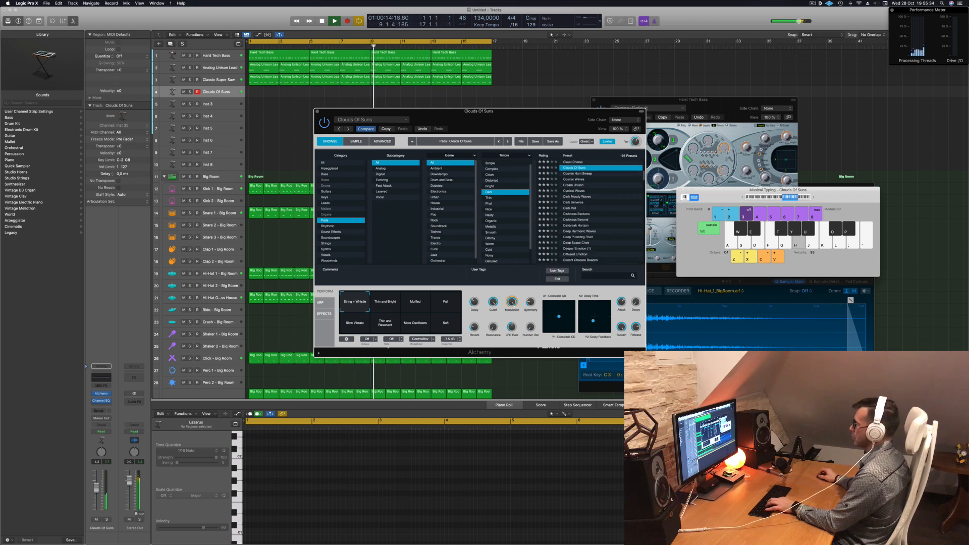
left_click(282, 375)
left_click(381, 306)
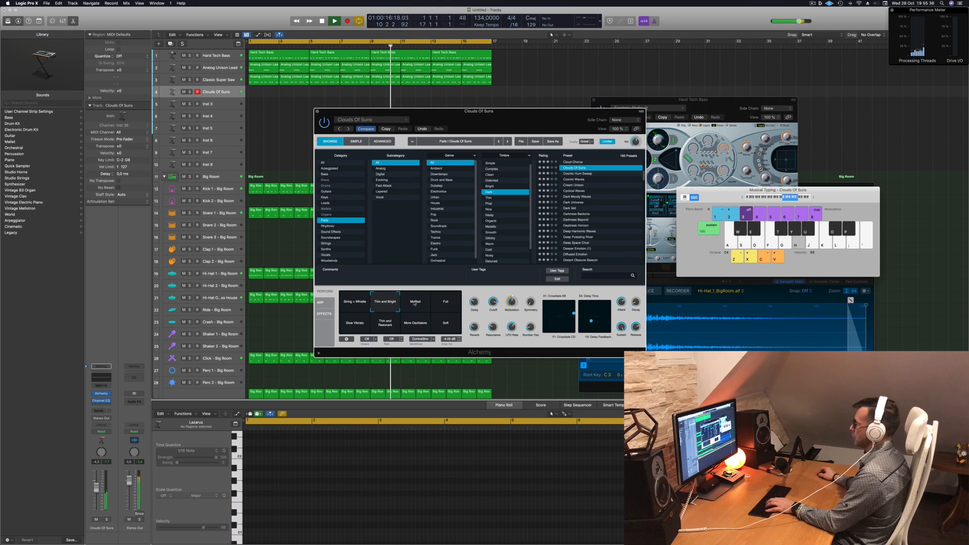
left_click(448, 305)
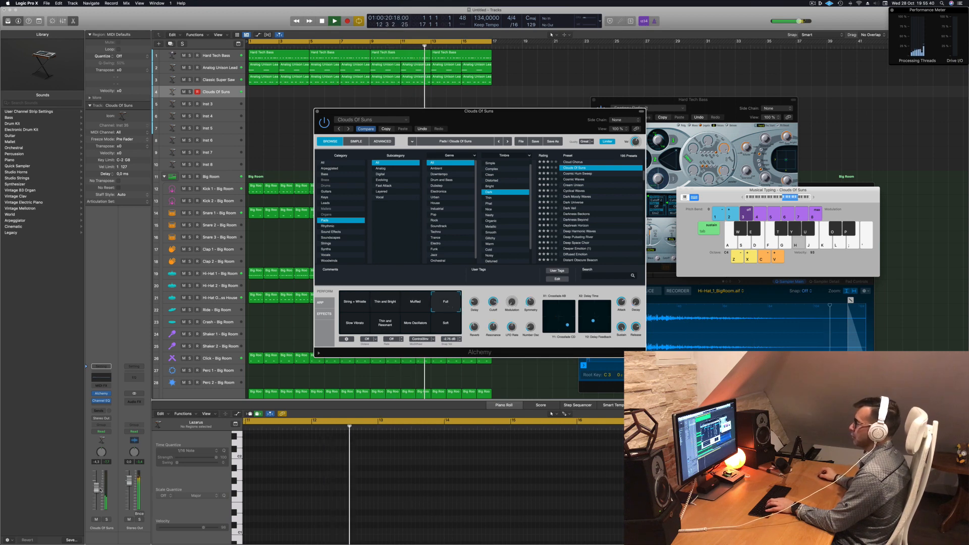
Raise the pad track's volume slightly and compare the Slow Vibrato and More Oscillators variations, settling on Thin and Resonant.
left_click_drag(97, 487, 97, 483)
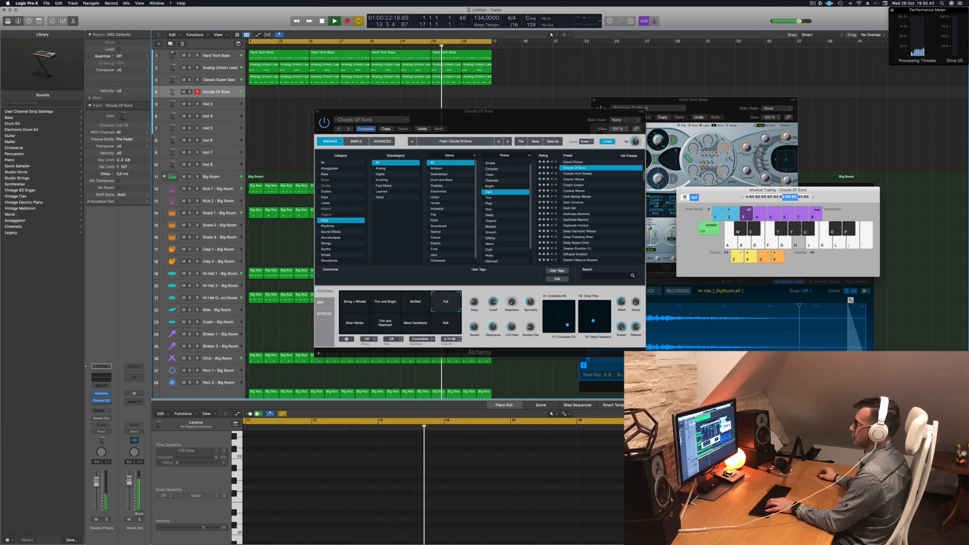
left_click(359, 322)
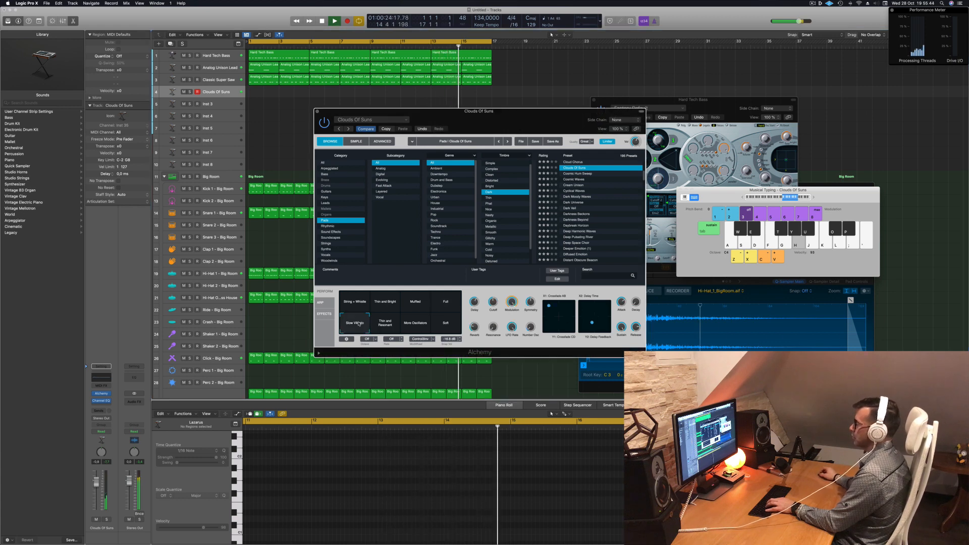
left_click(382, 322)
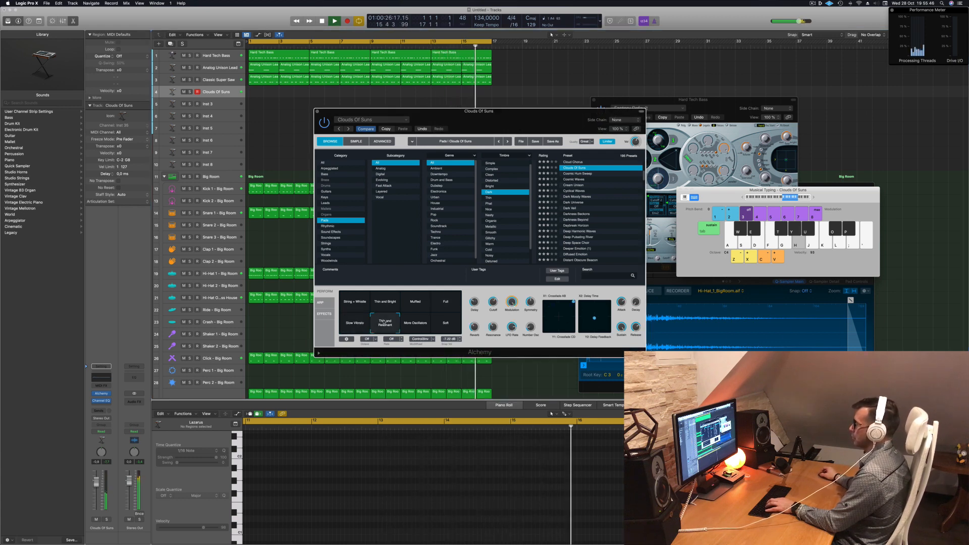
left_click(426, 324)
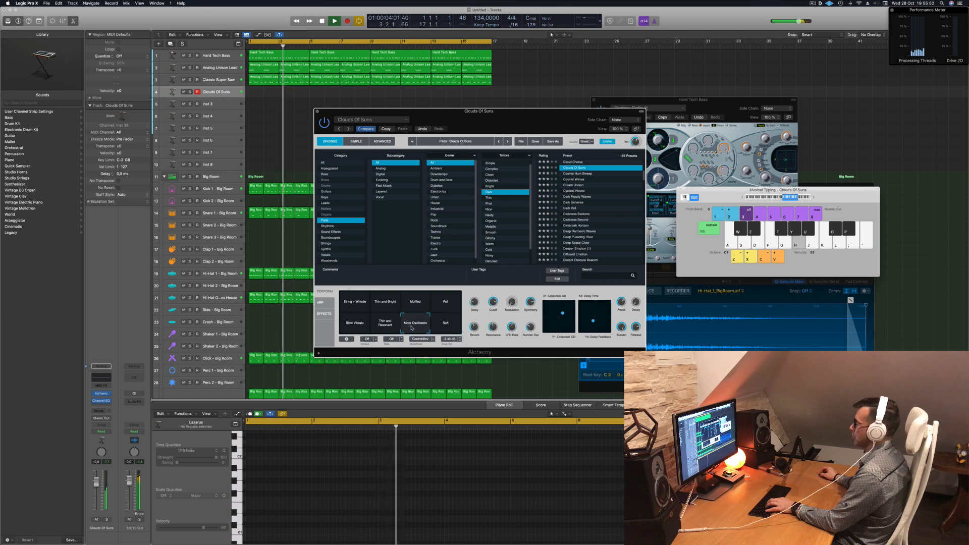
left_click(387, 325)
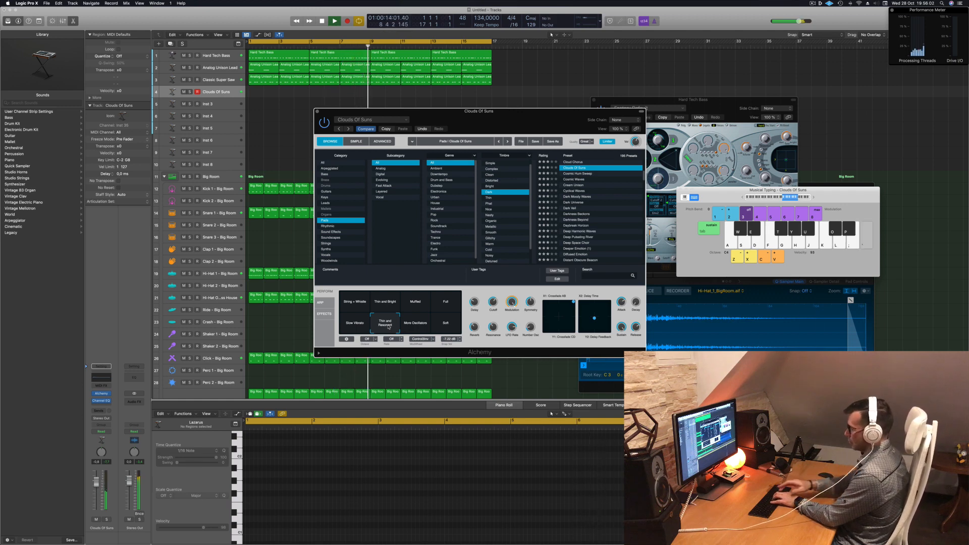
Record a line of three long notes on the Clouds Of Suns track over bars 13 to 16 of the loop.
key("r")
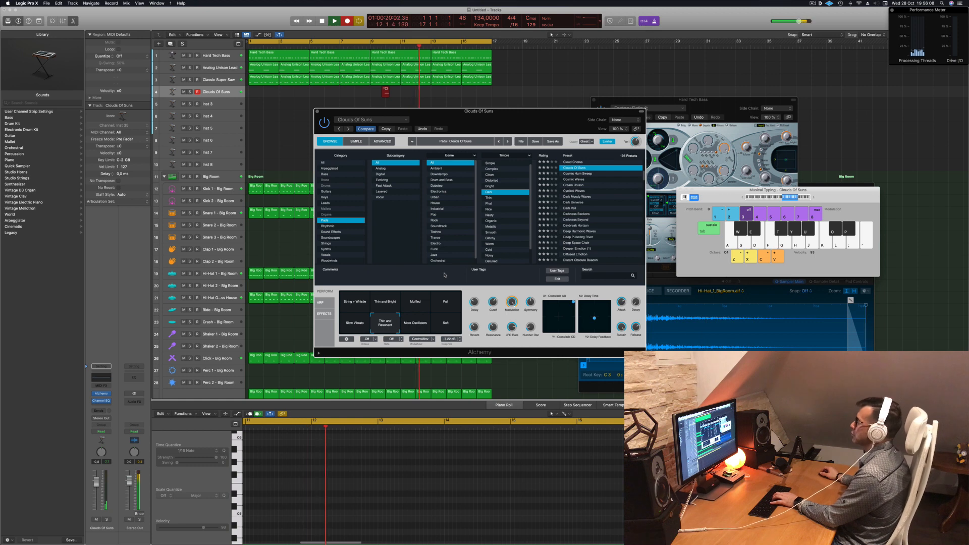
key("apostrophe")
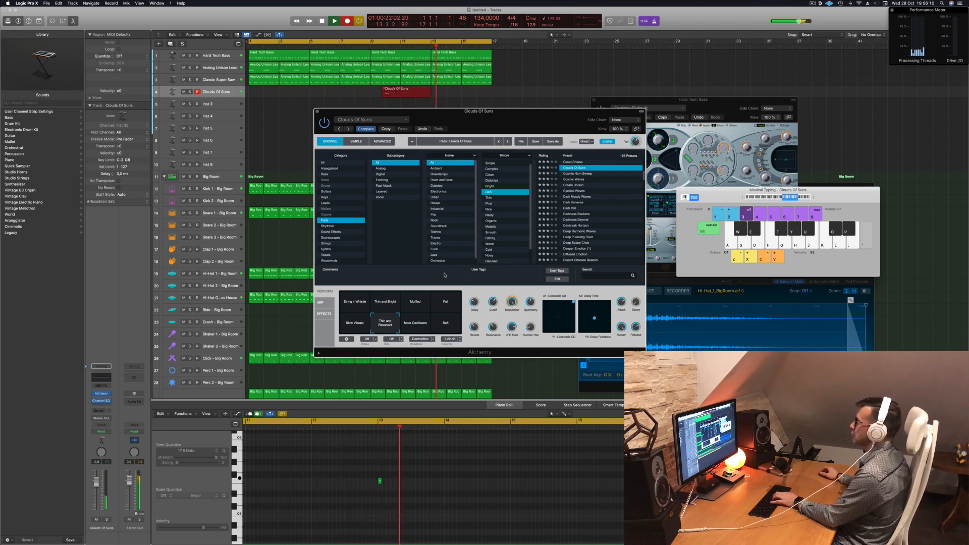
key("l")
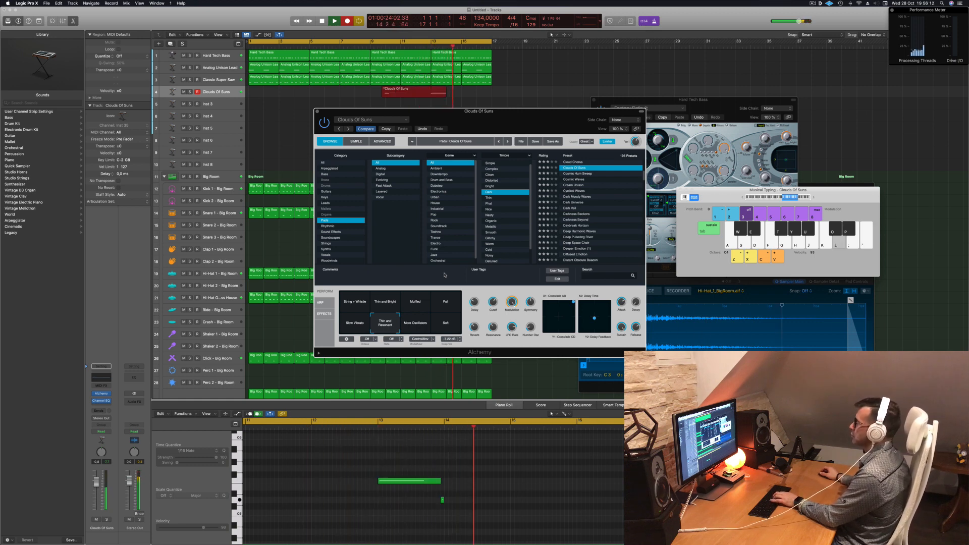
key("semicolon")
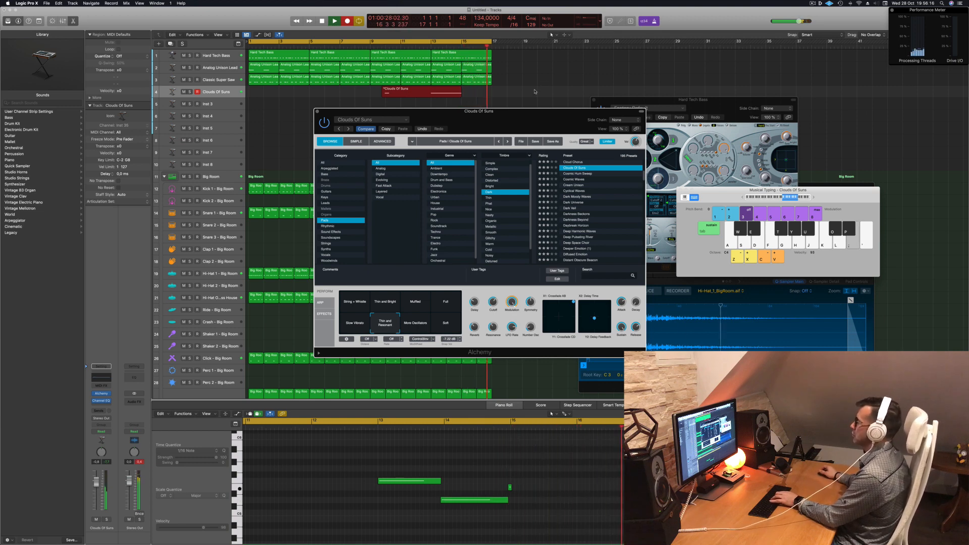
key("space")
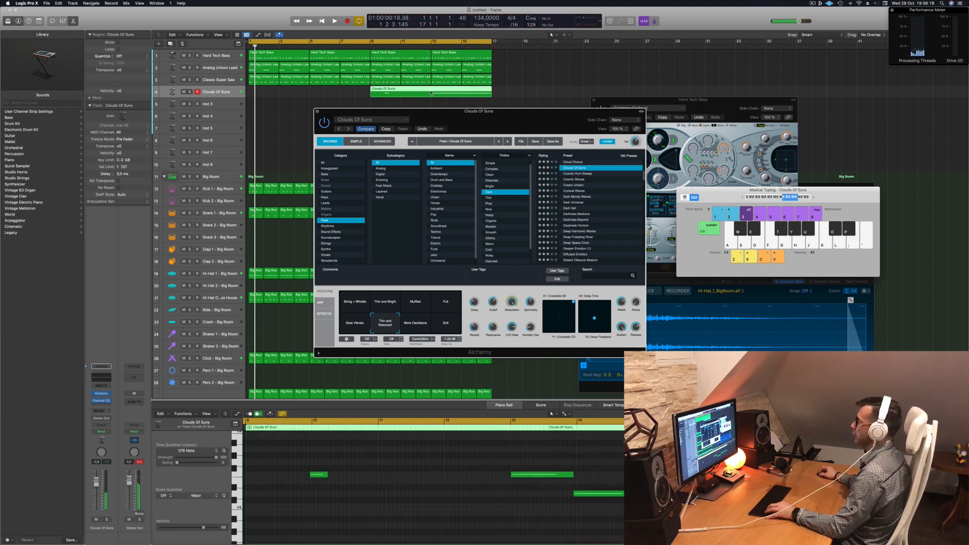
Split the recorded Clouds Of Suns region at bar 13, delete the earlier part, and move the remaining region to bar 1 for playback.
left_click(431, 93)
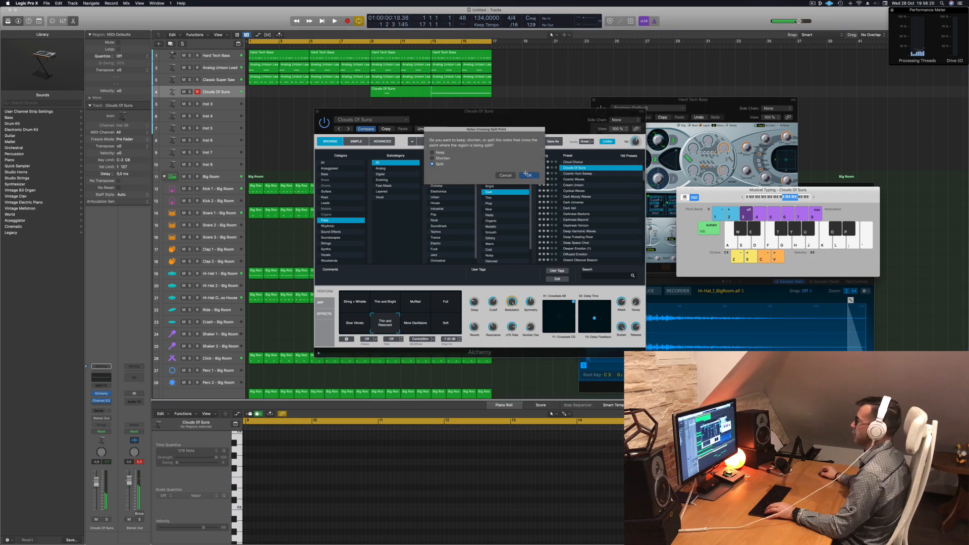
left_click(526, 175)
left_click(419, 92)
key("Delete")
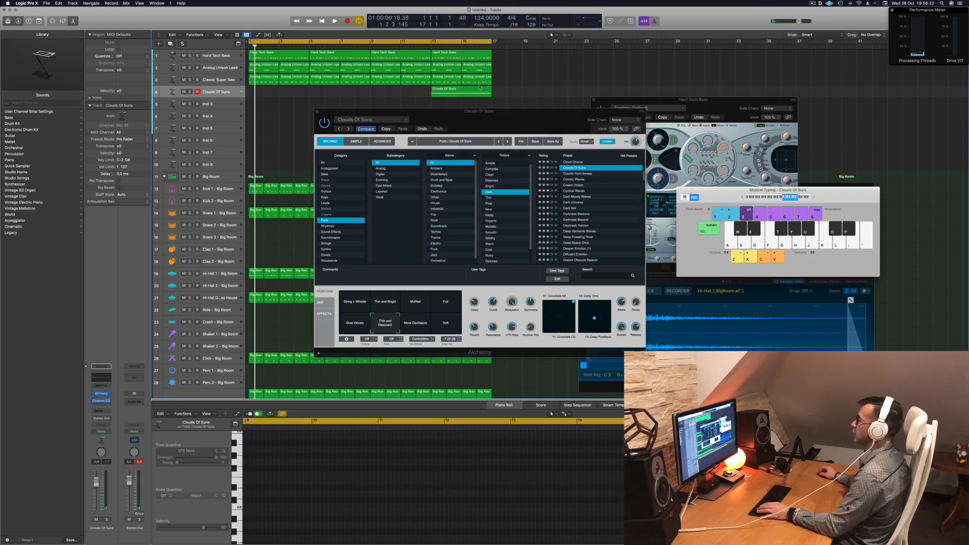
left_click_drag(480, 88, 297, 88)
key("space")
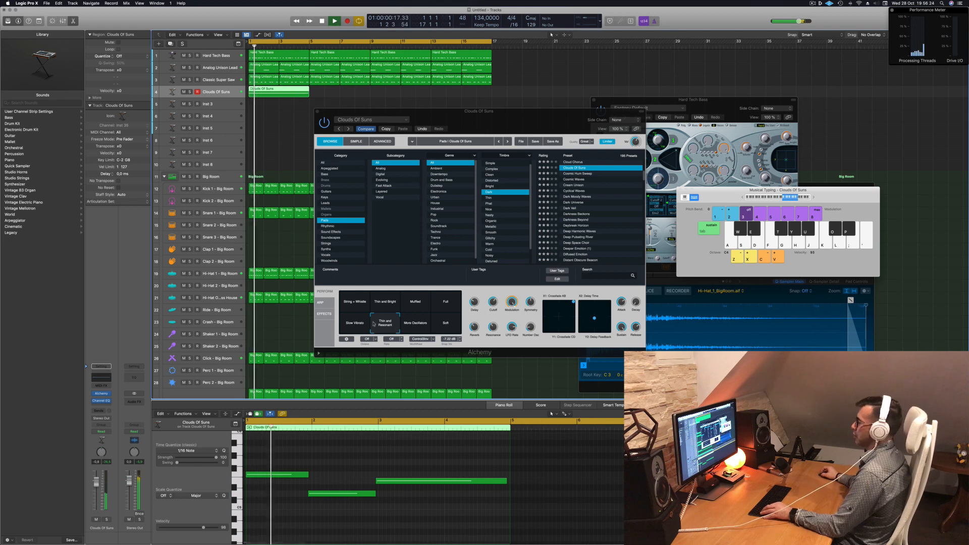
Lengthen the first long note of the Clouds Of Suns region so it reaches the second note's start.
key("super+a")
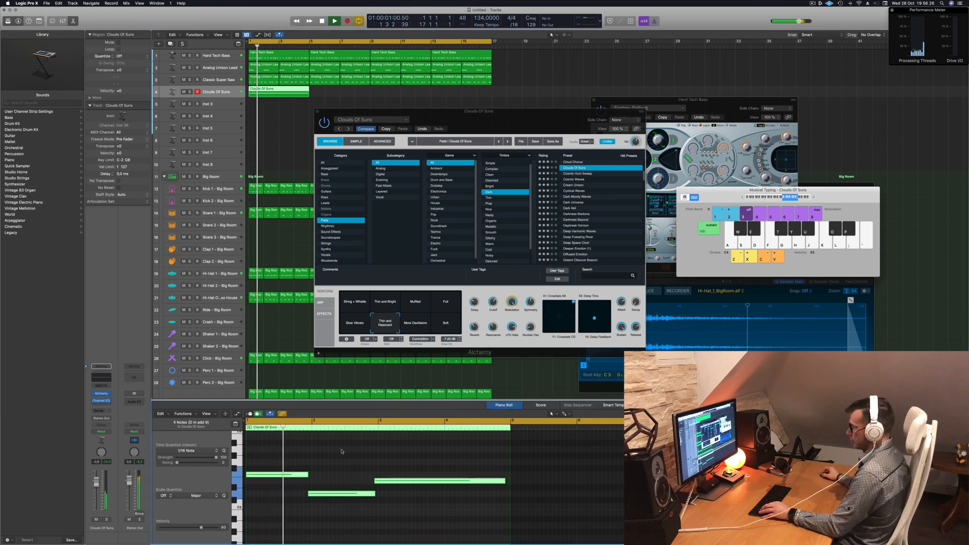
scroll(342, 452, "up", 2)
left_click(335, 494)
key("Return")
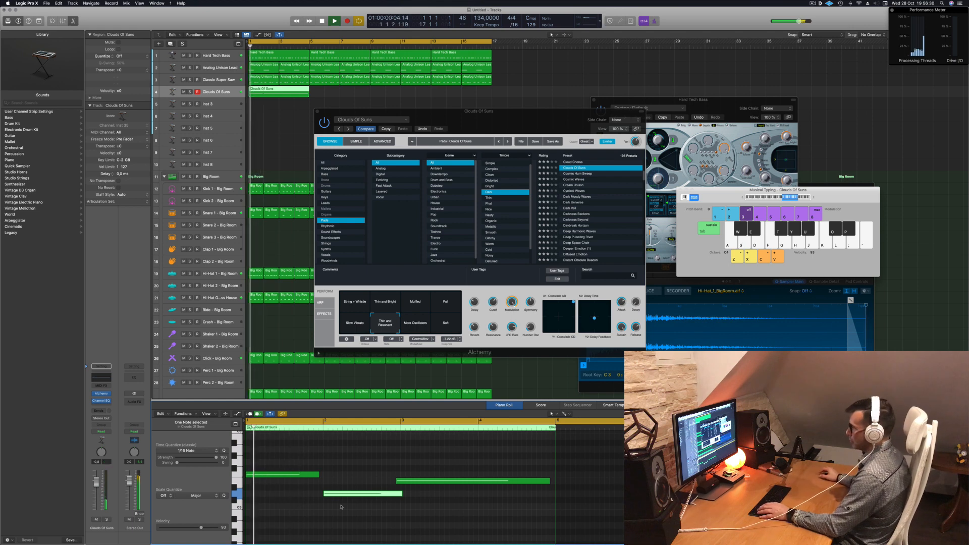
left_click_drag(319, 476, 321, 476)
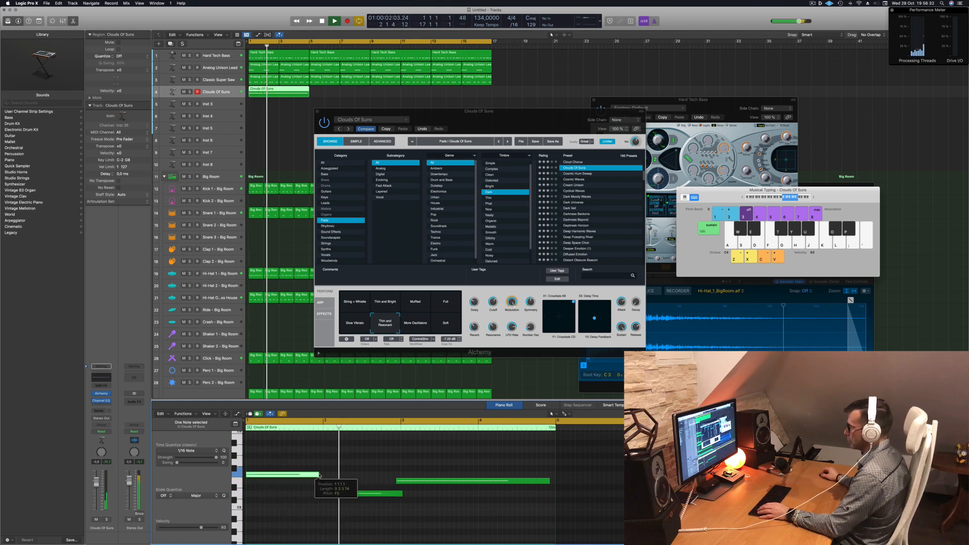
key("Return")
key("super+a")
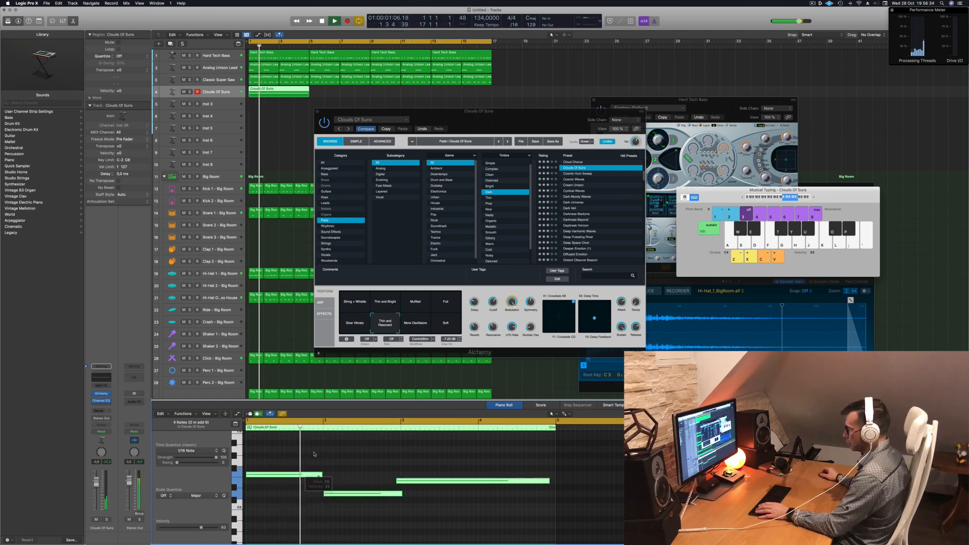
key("Return")
Delete the tiny stray note at the region's start and align the first long note with the start of bar 1.
left_click(313, 454)
left_click(294, 474)
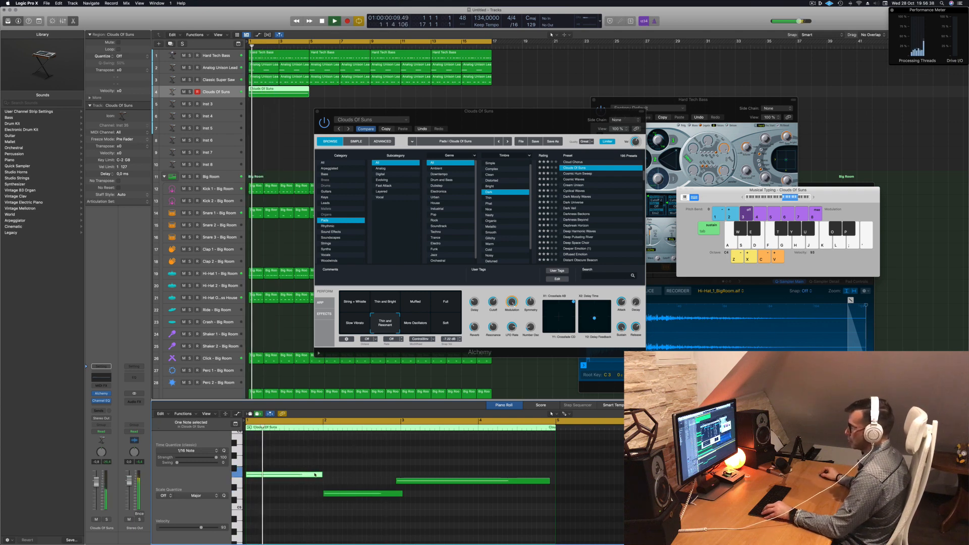
scroll(315, 475, "right", 3)
left_click(310, 481)
scroll(309, 479, "right", 1)
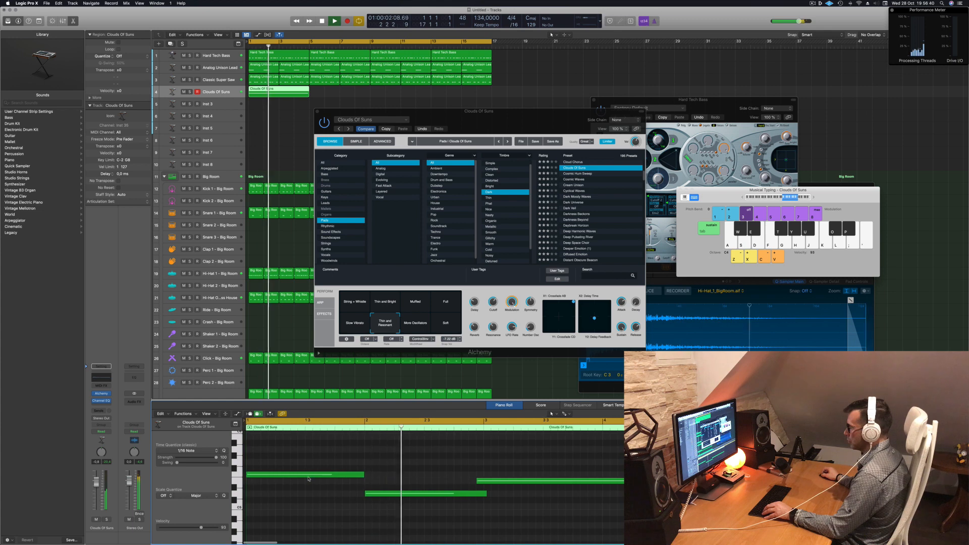
left_click(238, 473)
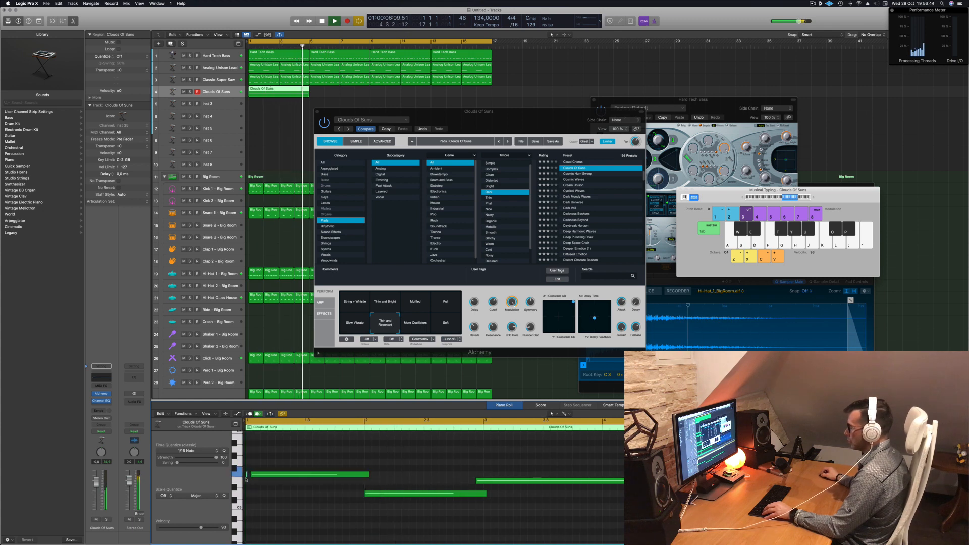
key("Delete")
left_click_drag(269, 476, 264, 476)
key("Return")
Shift the third long note slightly later so it follows the second note and ends at the region's end.
scroll(268, 477, "down", 2)
scroll(361, 476, "up", 3)
scroll(369, 475, "down", 3)
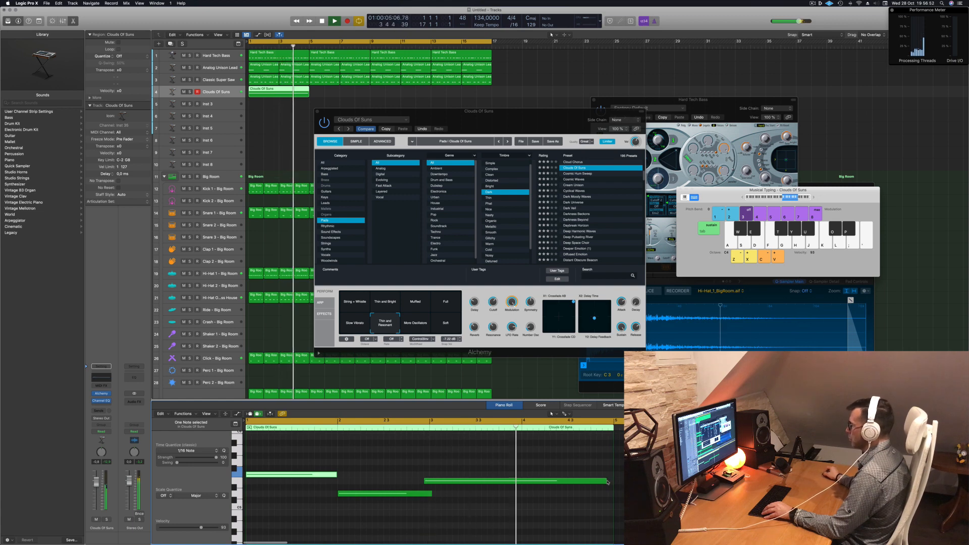
left_click(499, 480)
key("Return")
left_click_drag(499, 480, 505, 480)
key("Return")
Transpose all three notes of the Clouds Of Suns region down an octave and replay the loop from the start.
left_click(426, 467)
key("super+a")
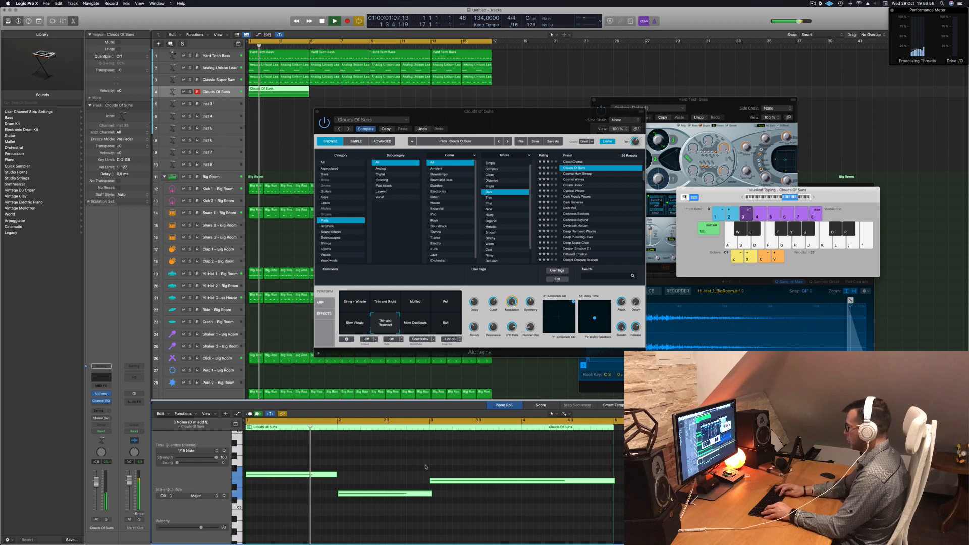
key("alt+shift+Down")
key("Return")
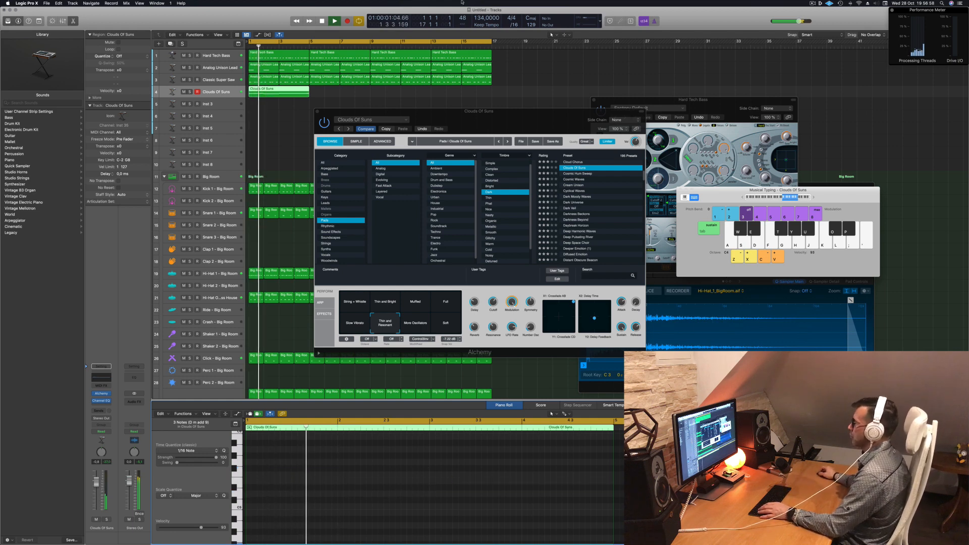
Reposition the Alchemy window and compare the Soft and More Oscillators variations with the recorded notes, returning to Thin and Resonant.
left_click_drag(531, 117, 602, 93)
key("space")
left_click(480, 296)
left_click(509, 297)
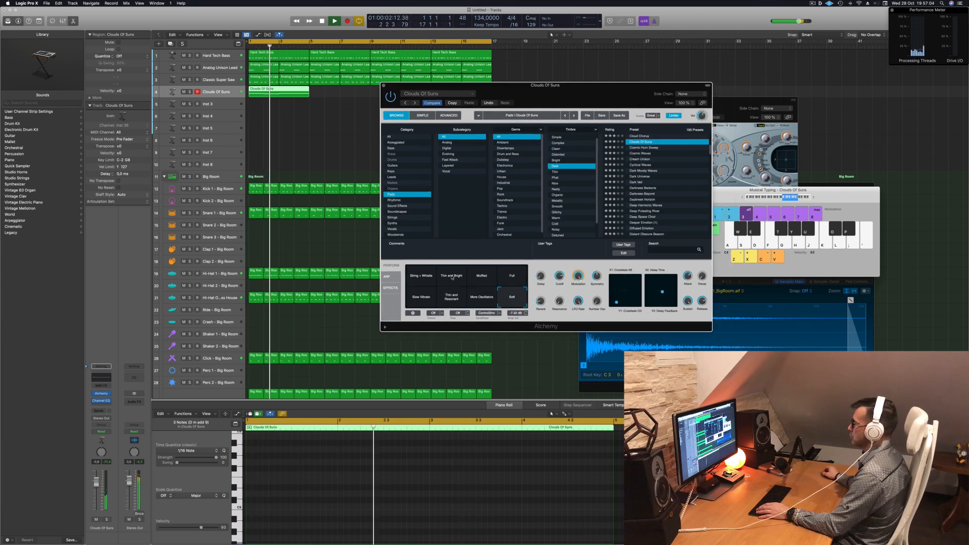
left_click(481, 296)
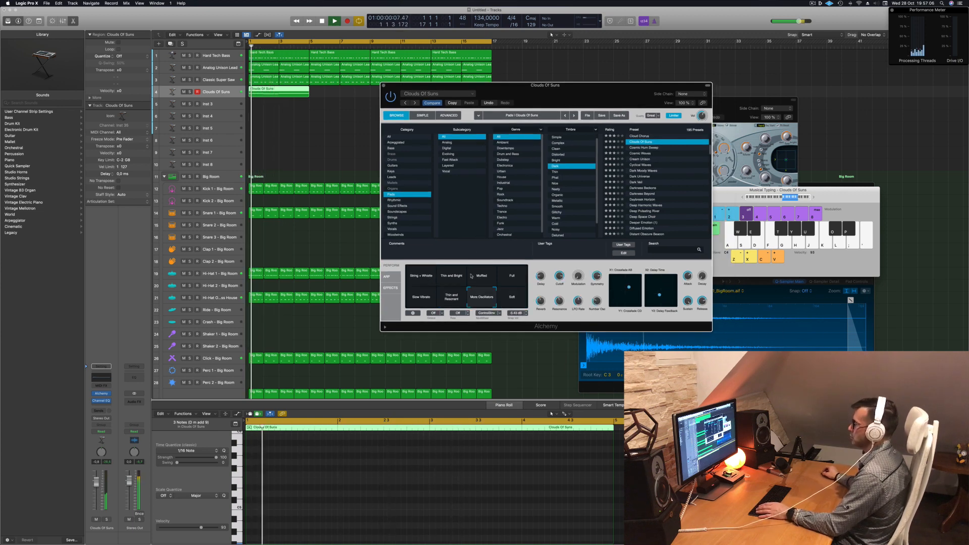
left_click_drag(575, 106, 575, 127)
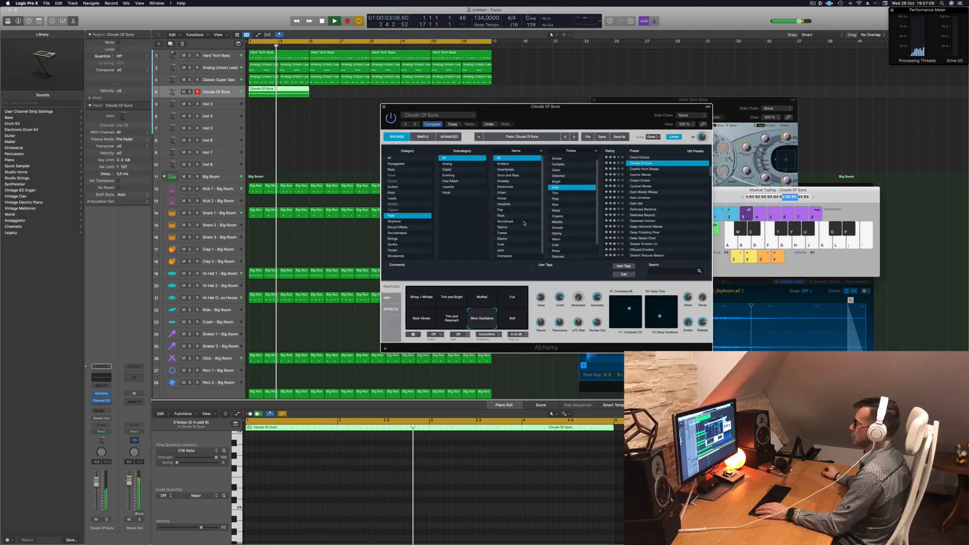
left_click(452, 319)
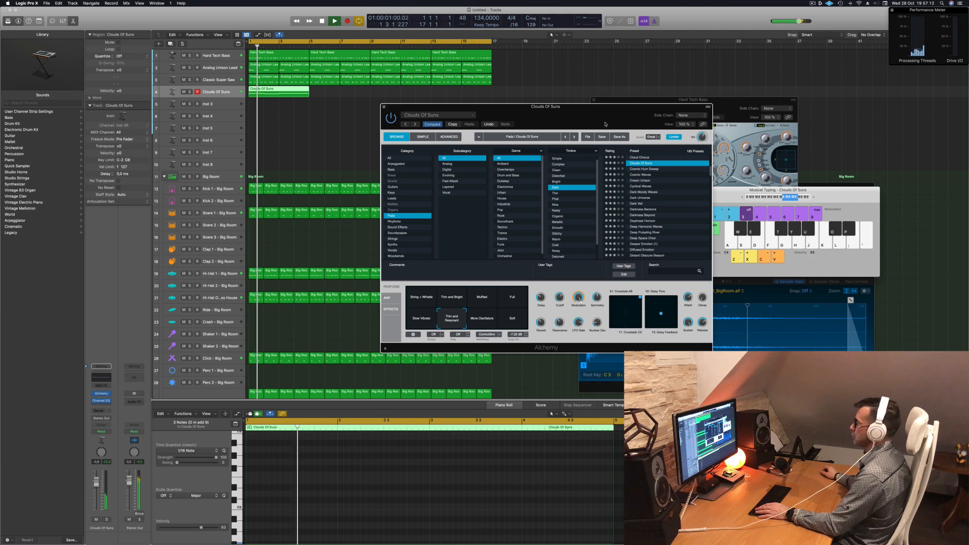
left_click_drag(606, 124, 494, 111)
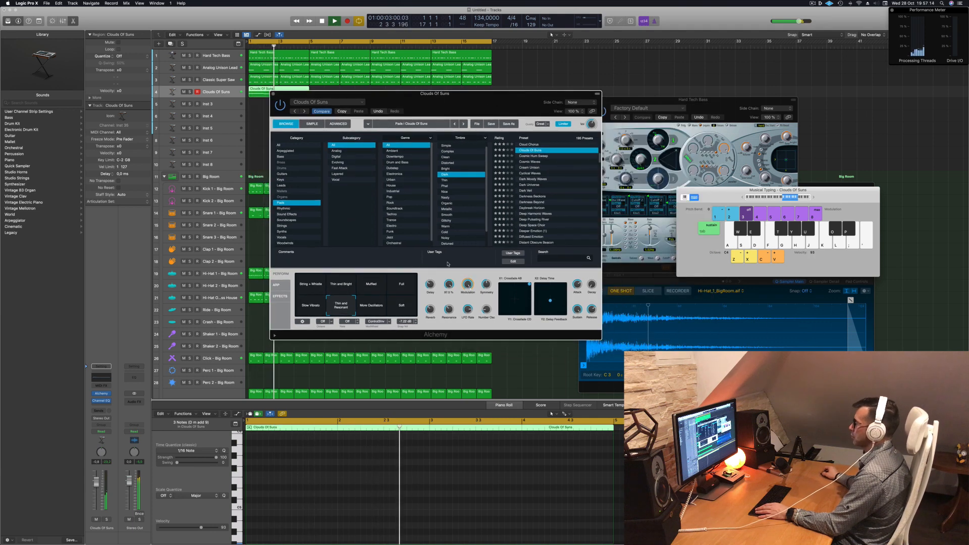
Adjust the Symmetry of the Clouds Of Suns sound and repeat its region along the track to fill bars 1 to 17.
left_click_drag(431, 285, 489, 273)
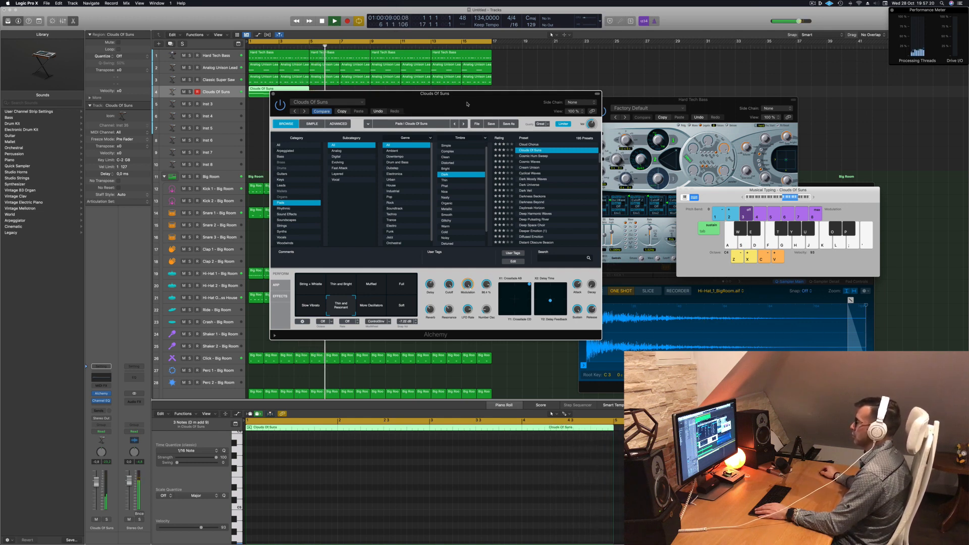
left_click_drag(353, 93, 504, 116)
left_click_drag(288, 95, 348, 95)
left_click_drag(289, 92, 533, 157)
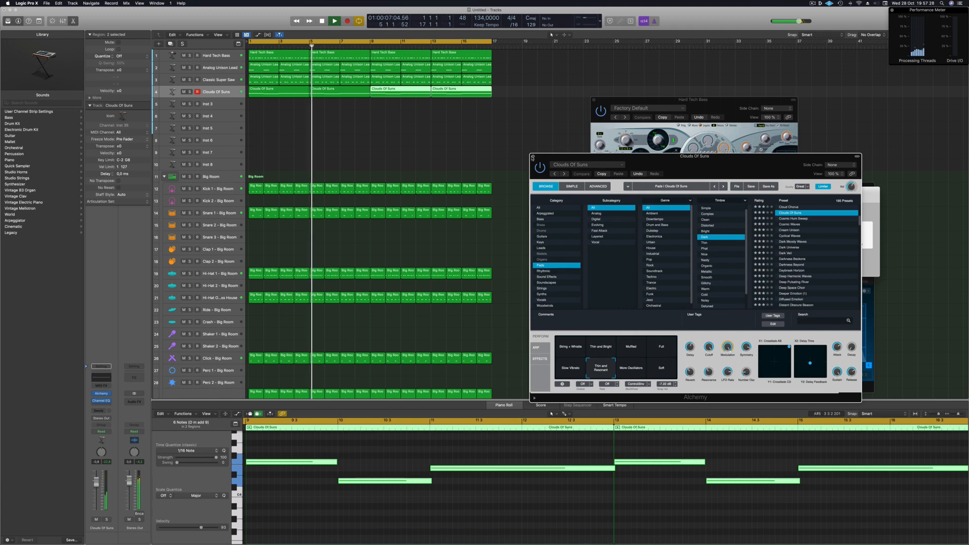
left_click(533, 157)
scroll(384, 152, "down", 3)
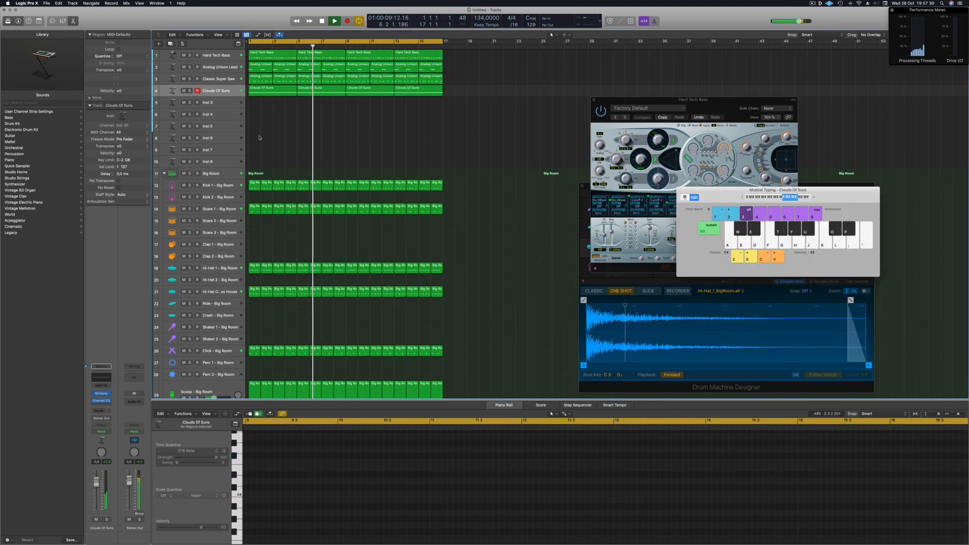
Compare the mix with the Classic Super Saw track muted, soloed and playing alongside the other tracks.
left_click(187, 80)
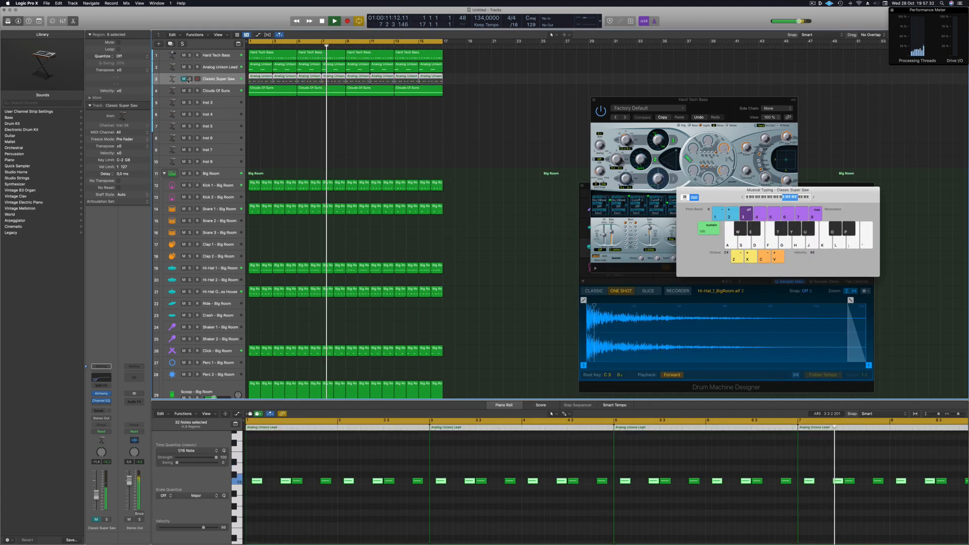
key("s")
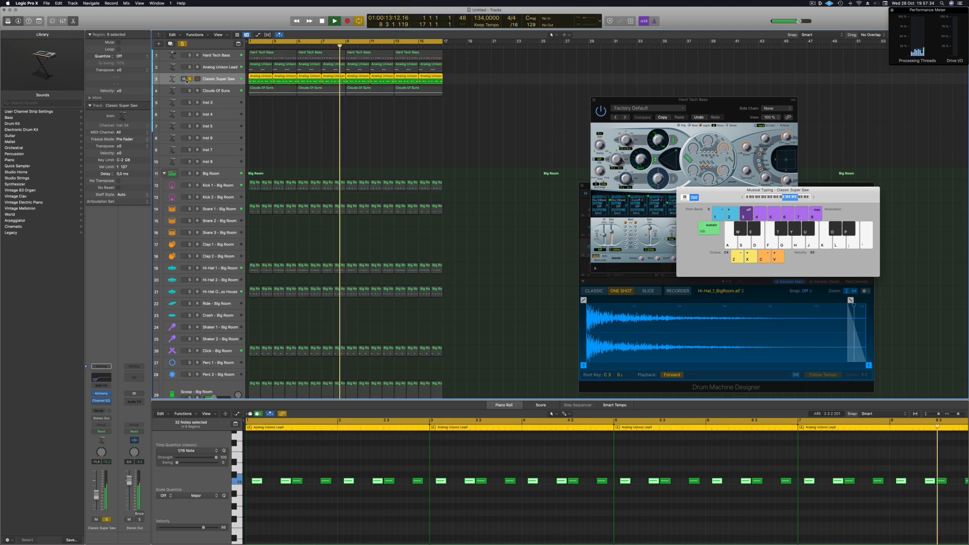
key("s")
key("Return")
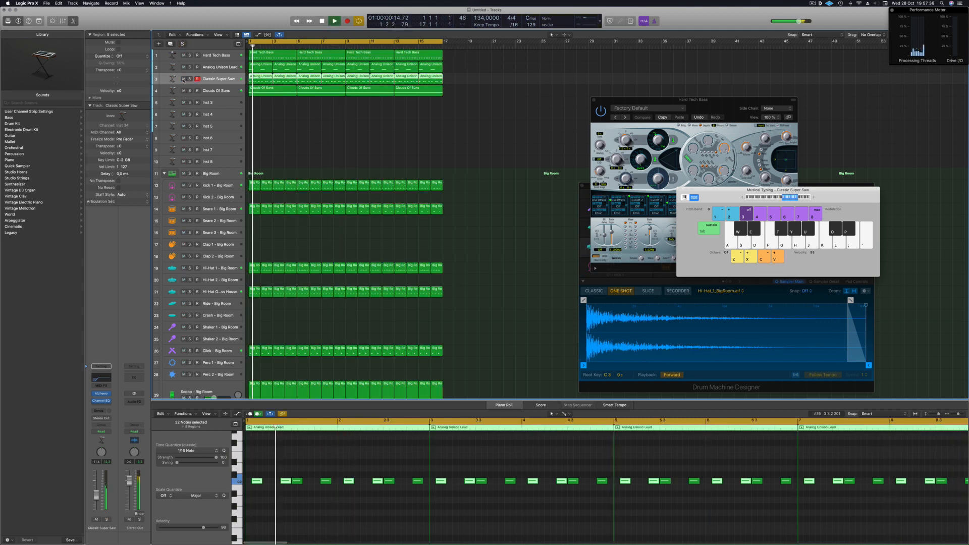
left_click(184, 80)
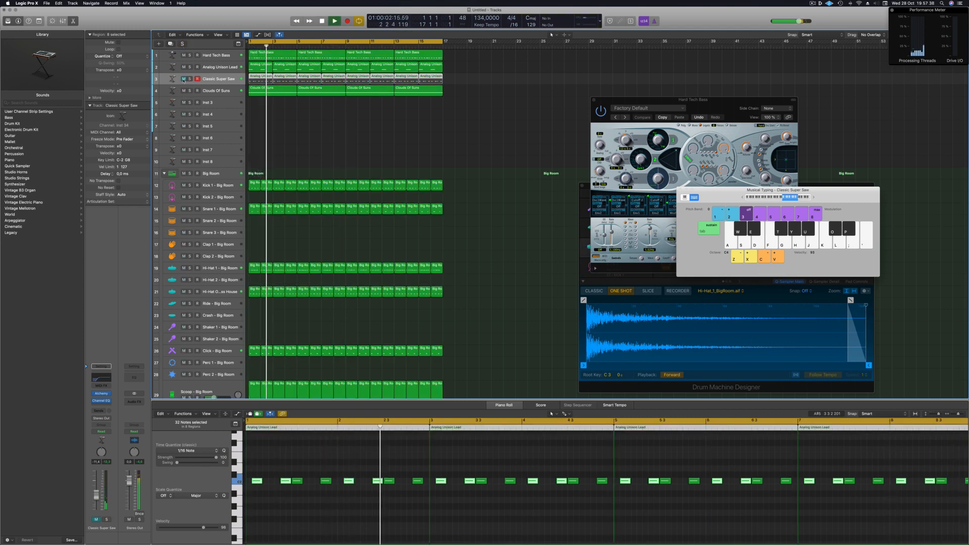
left_click(184, 79)
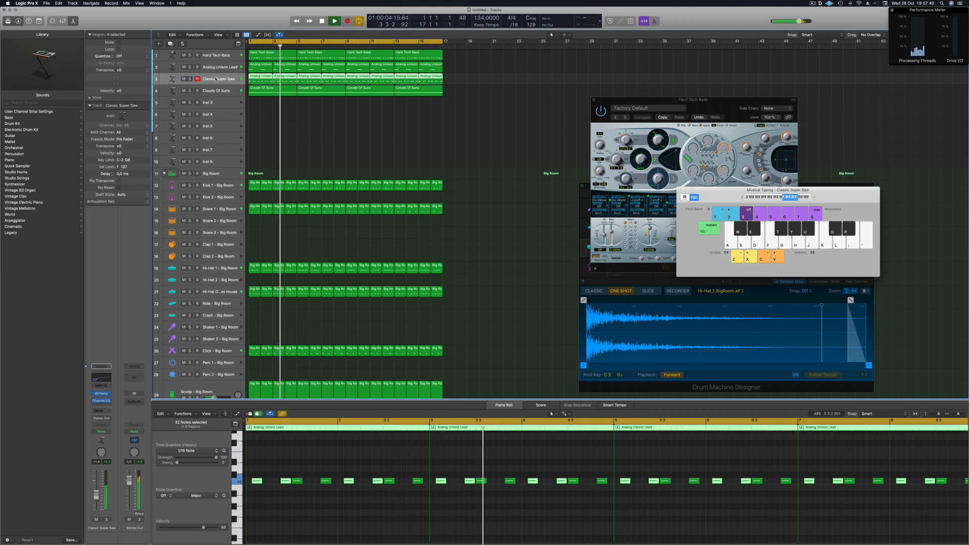
left_click(106, 519)
left_click(106, 520)
left_click(352, 97)
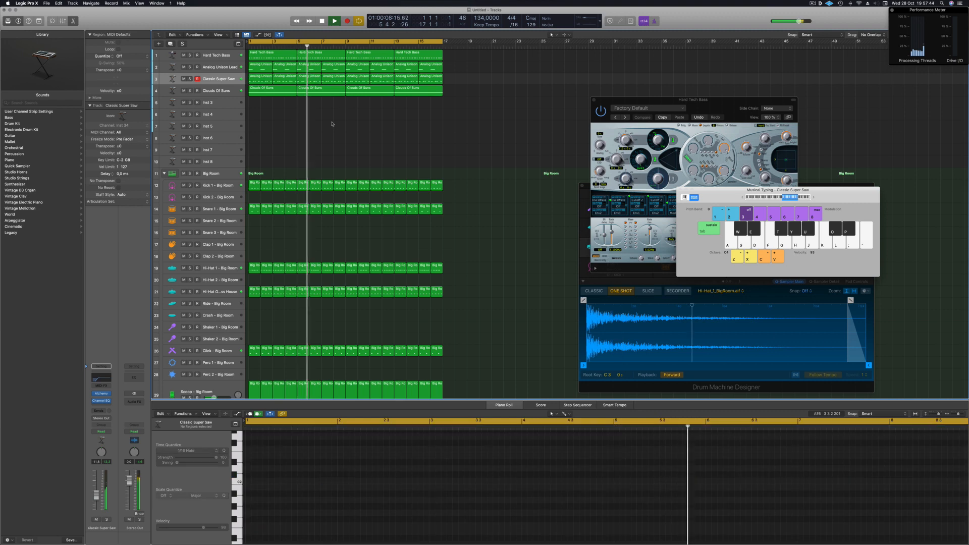
Copy the first Clouds Of Suns region onto the Inst 3 track at bar 1 and stop playback.
left_click(270, 91)
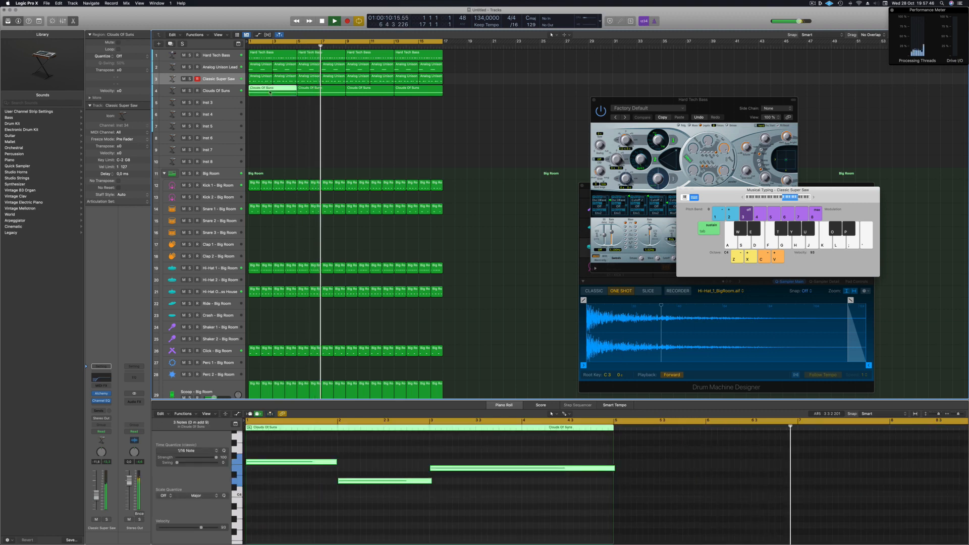
left_click_drag(270, 92, 270, 104)
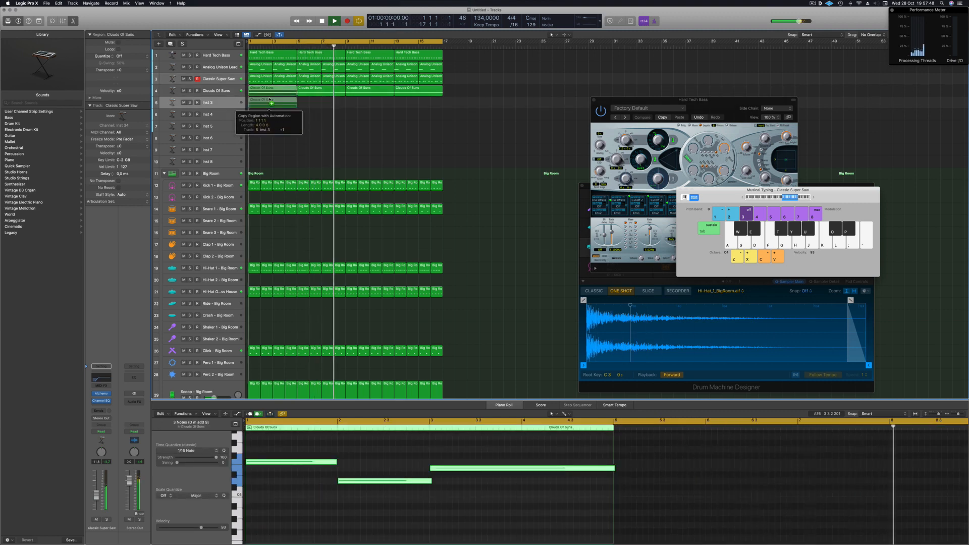
key("space")
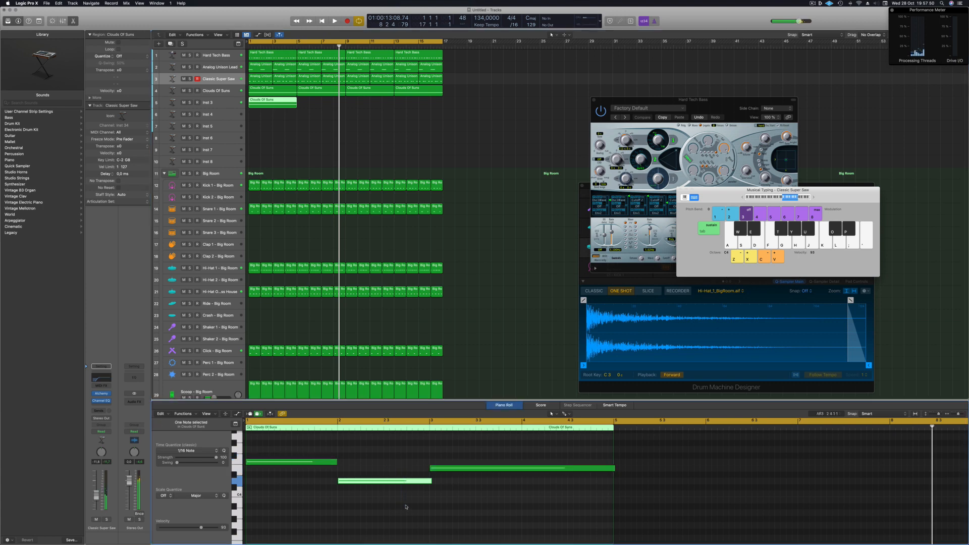
Delete the third note of the copied region and shift the second note to start at bar 1 beneath the first.
left_click(461, 468)
key("Delete")
left_click_drag(352, 483, 262, 484)
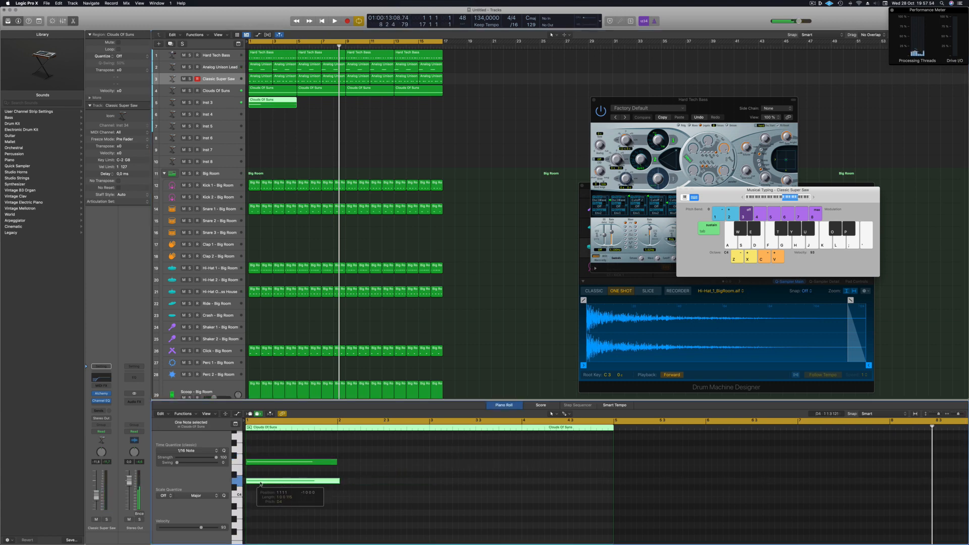
Lengthen both stacked notes to the end of the four-bar region and transpose them down an octave.
scroll(331, 482, "down", 2)
left_click_drag(329, 480, 570, 475)
left_click(326, 462)
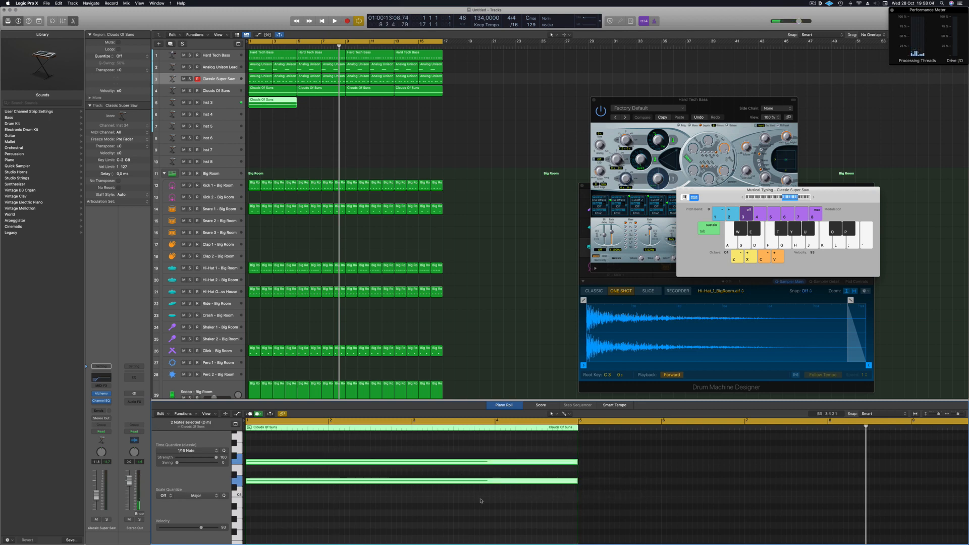
key("alt+shift+Down")
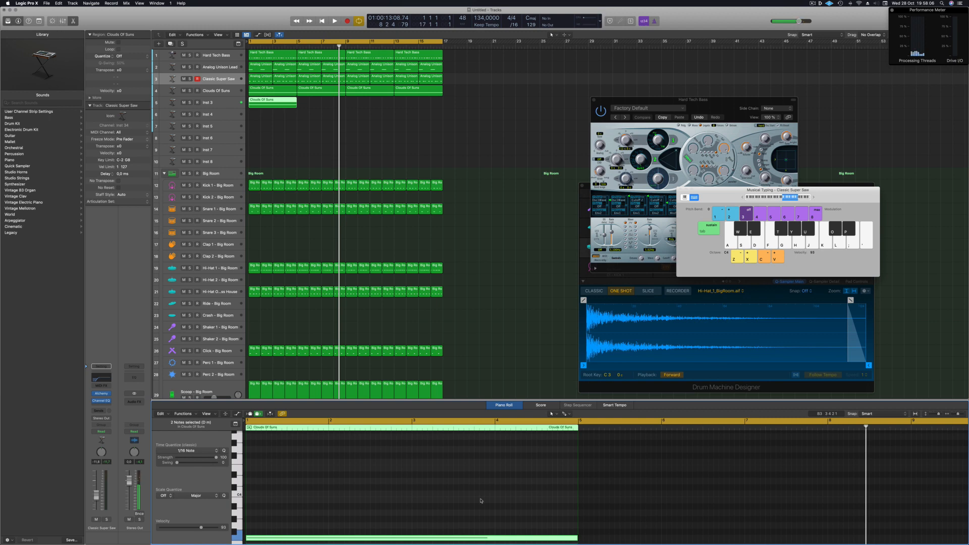
Select the Inst 3 track, play its region from the start and open its Alchemy instrument.
left_click(218, 103)
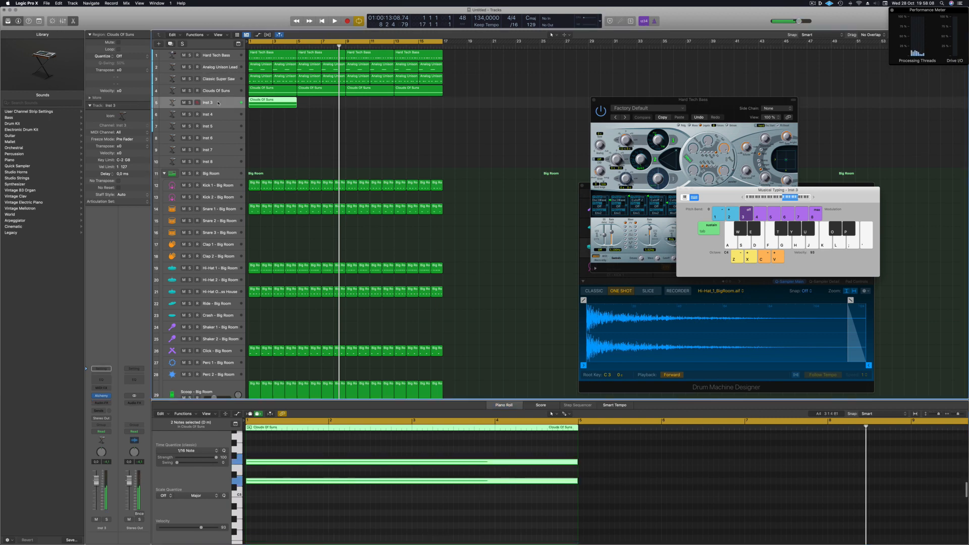
key("Return")
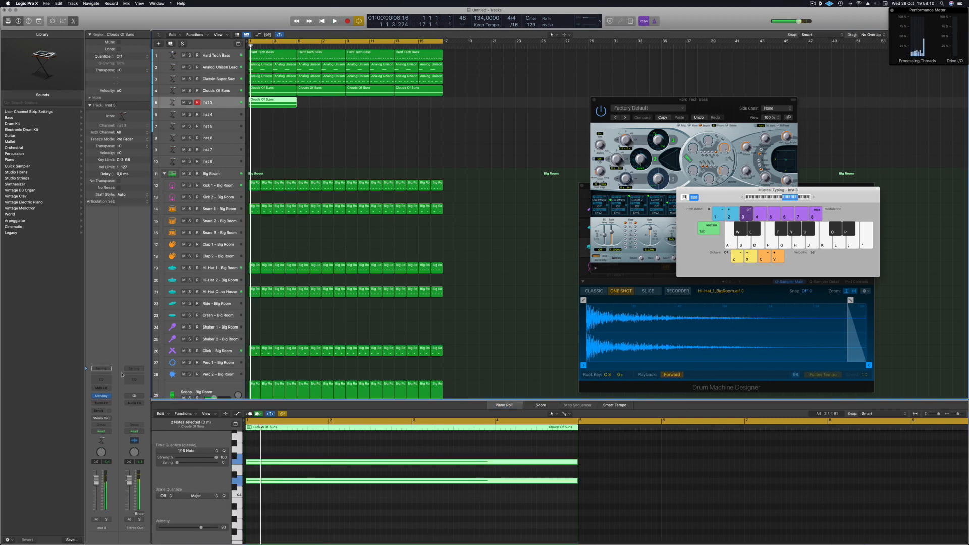
key("space")
key("space")
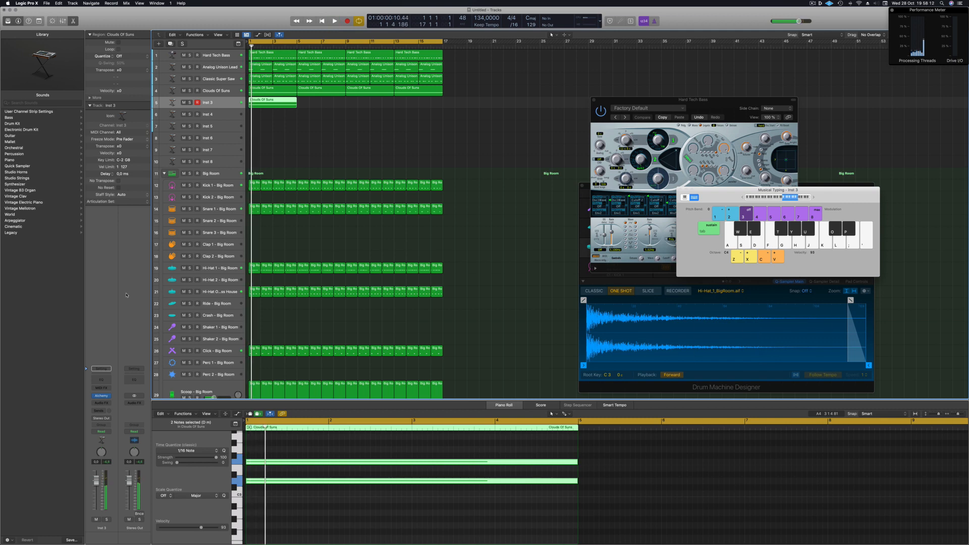
left_click(101, 396)
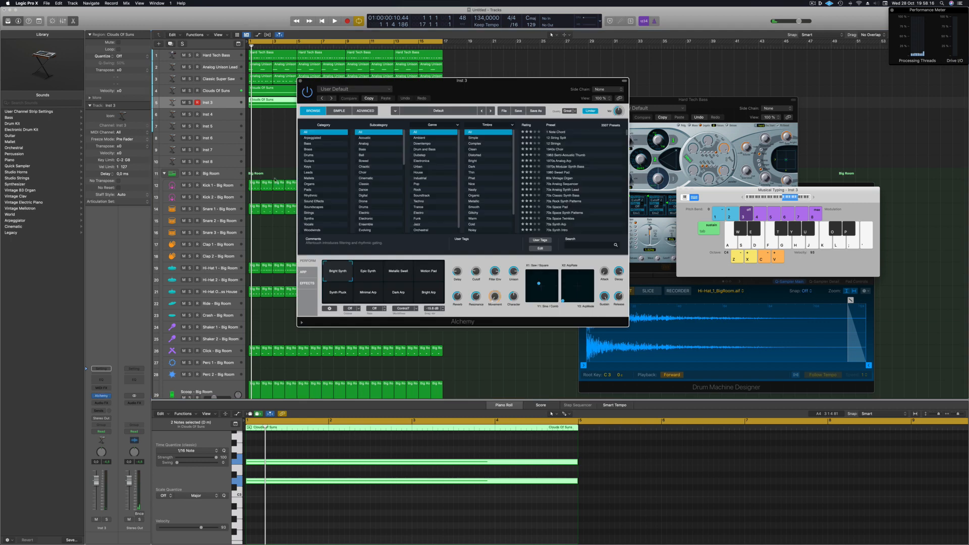
Search the Alchemy presets for "acid" and audition Classic Acid Patterns with the loop from the start.
left_click_drag(488, 99, 467, 98)
type("acid")
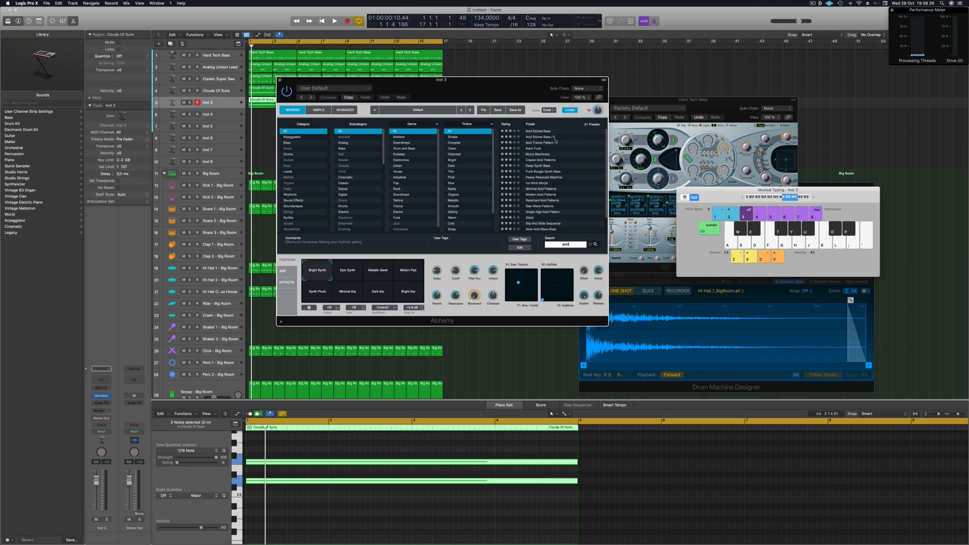
left_click(544, 160)
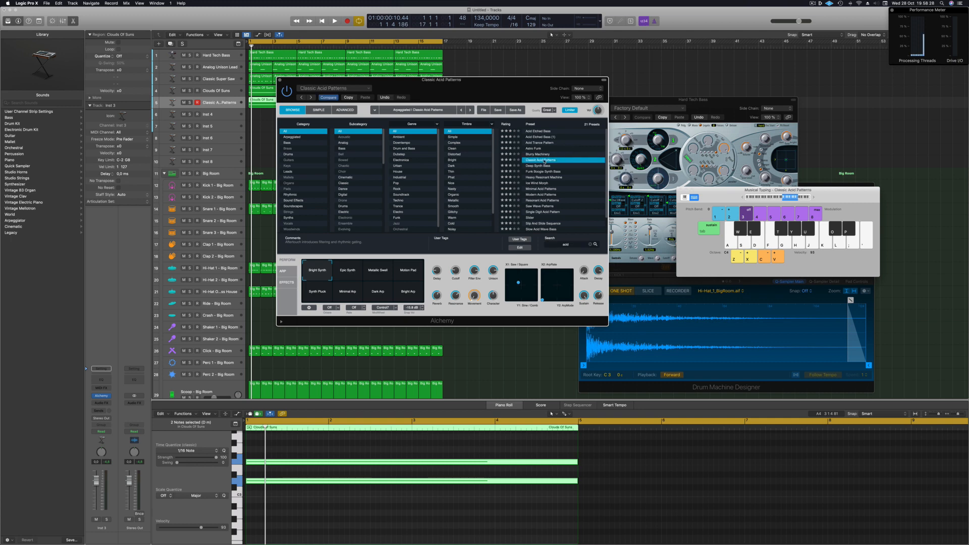
key("space")
left_click_drag(364, 90, 536, 87)
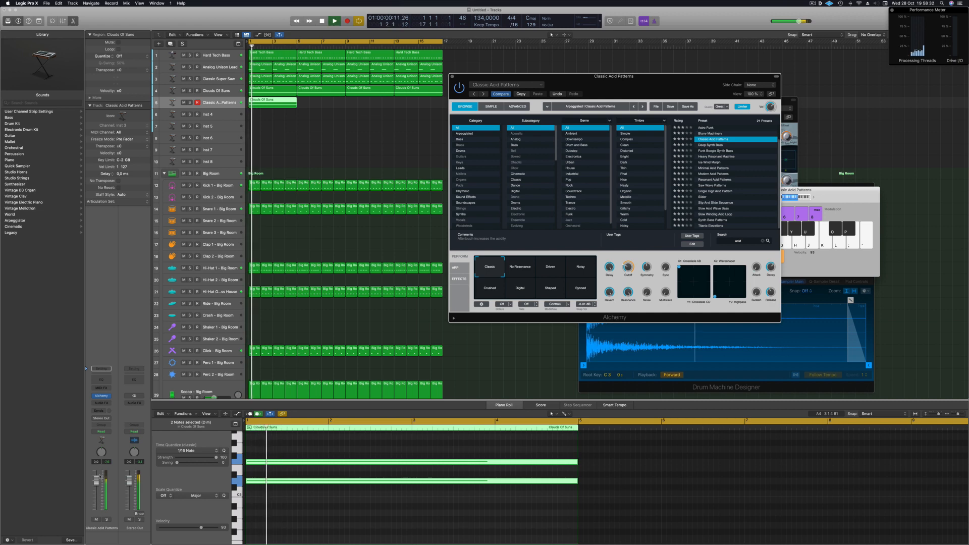
key("Return")
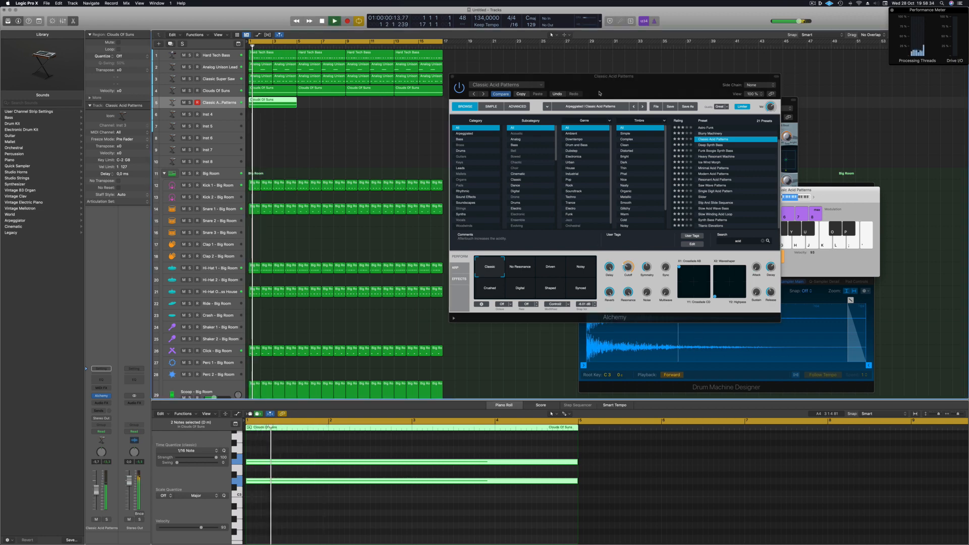
Filter the presets to the Arpeggiated category and audition Acid Trance Pattern, Heavy Resonant Machine and Modern Acid Patterns.
left_click_drag(649, 94, 526, 94)
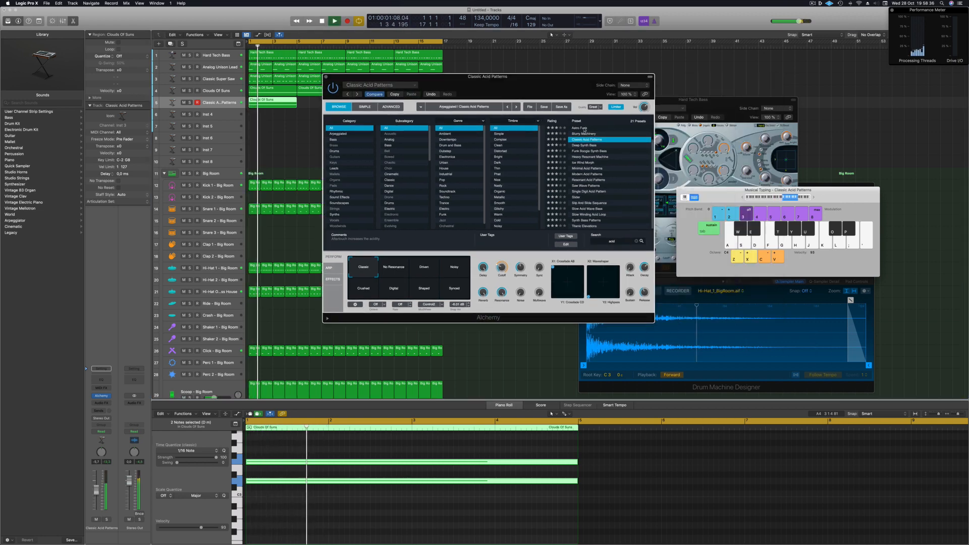
left_click(371, 134)
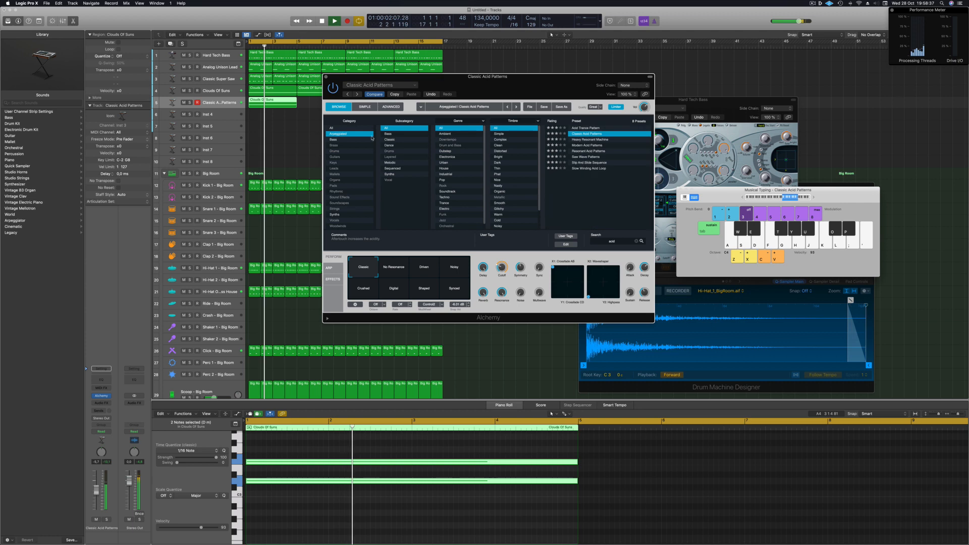
left_click(591, 129)
left_click(589, 140)
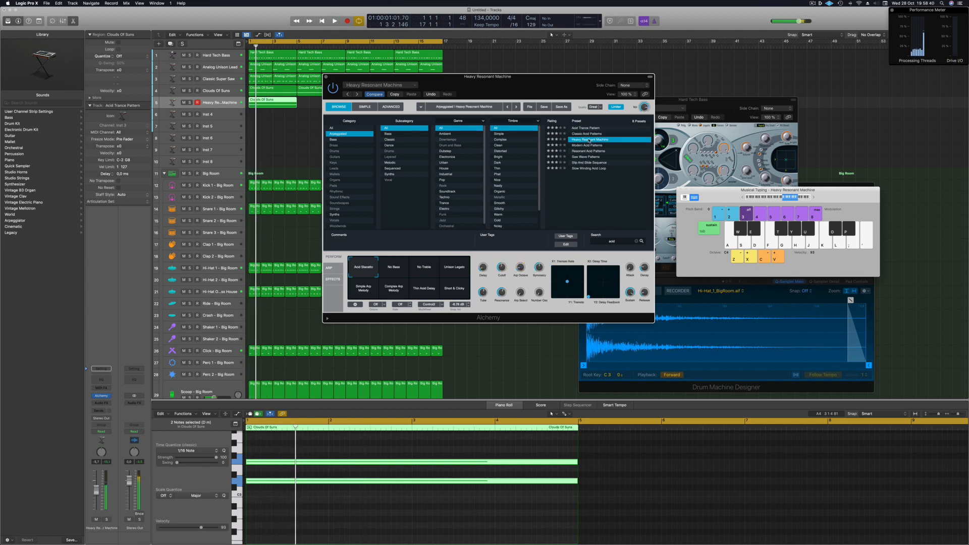
left_click(589, 145)
key("space")
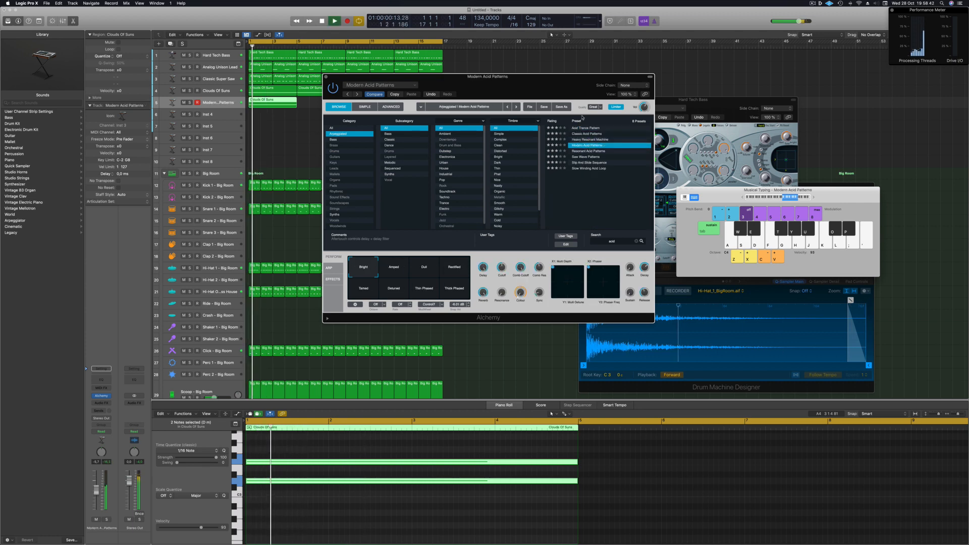
Audition the Resonant Acid Patterns, Saw Wave Patterns, Slip And Slide Sequence and Slow Winding Acid Loop presets.
left_click_drag(572, 91, 681, 143)
left_click(696, 203)
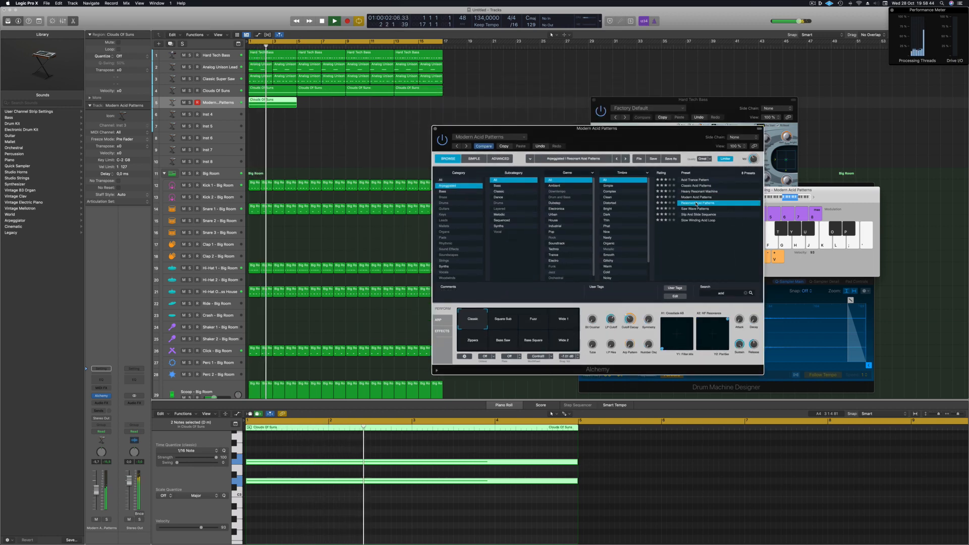
left_click(699, 209)
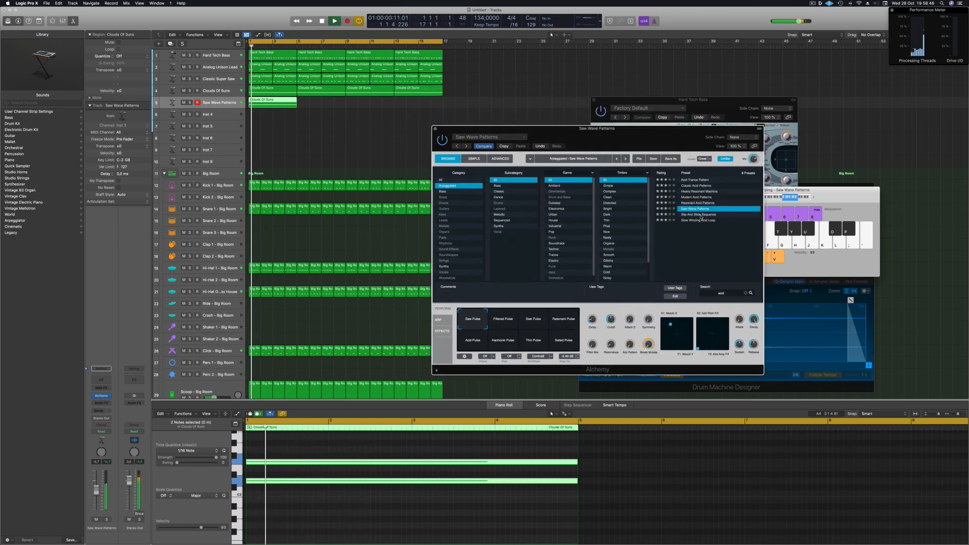
left_click_drag(664, 137, 641, 135)
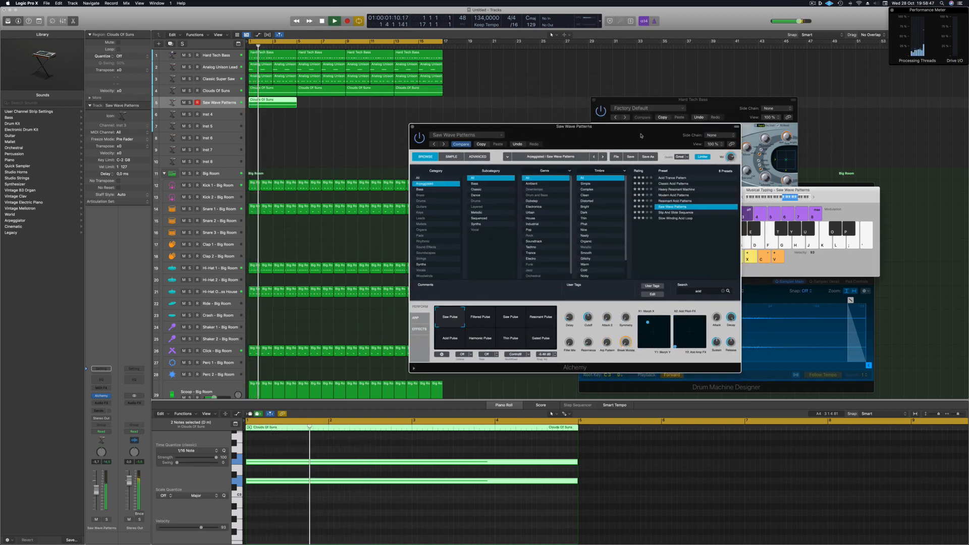
left_click(676, 212)
left_click(675, 218)
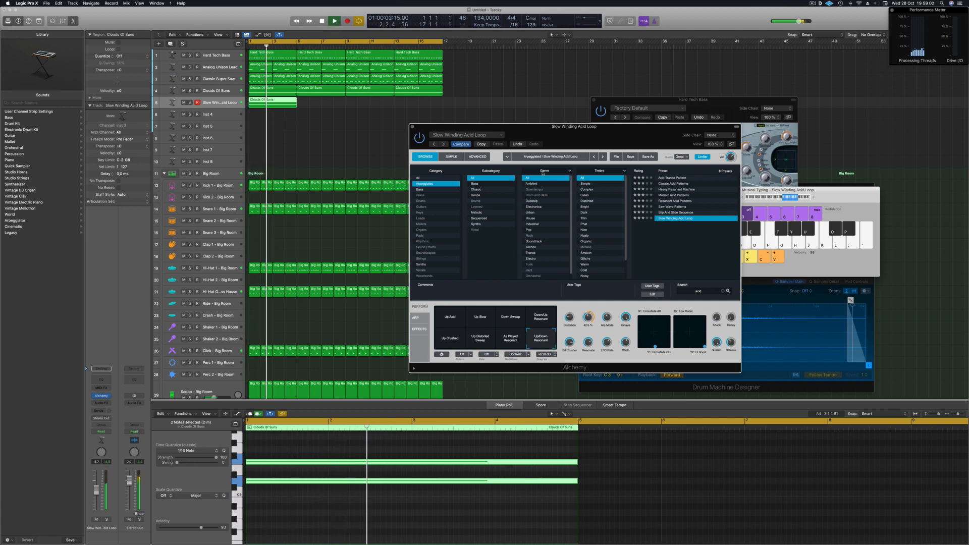
Clear the preset search, stop playback and load Ultra Fat Bass from the Arpeggiated presets.
left_click(722, 291)
key("space")
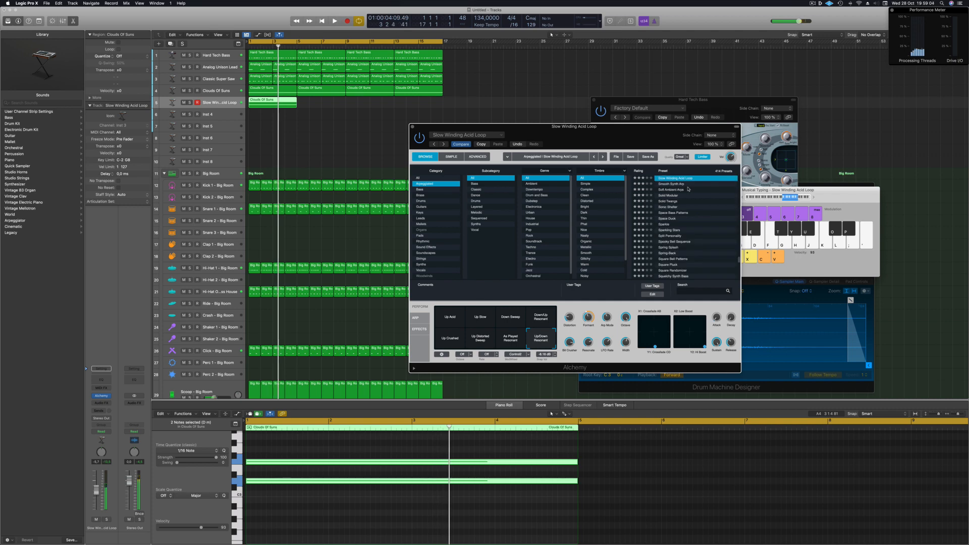
scroll(685, 203, "down", 10)
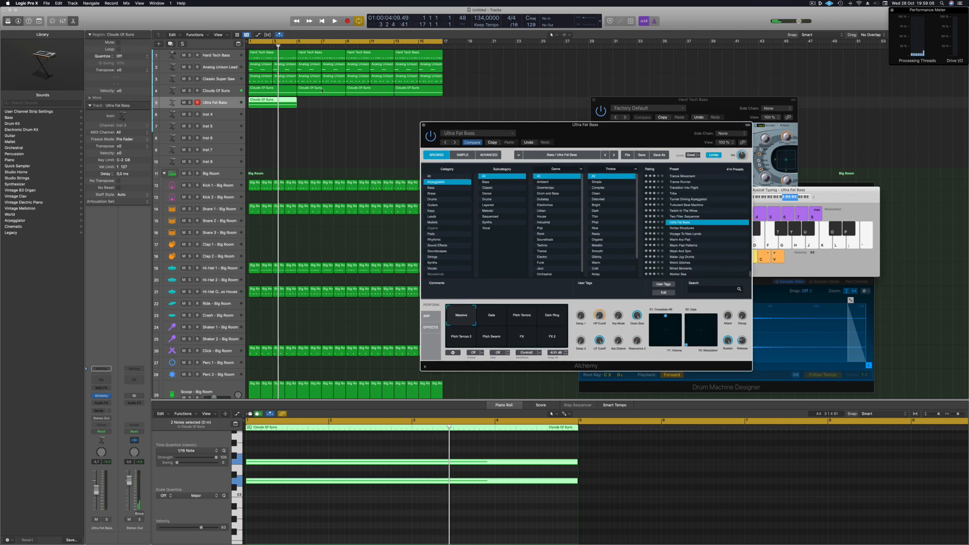
Repeat the Ultra Fat Bass track's region to fill bars 1 to 17, replay the loop and solo the track.
left_click_drag(298, 102, 387, 106)
key("space")
left_click_drag(604, 133, 612, 104)
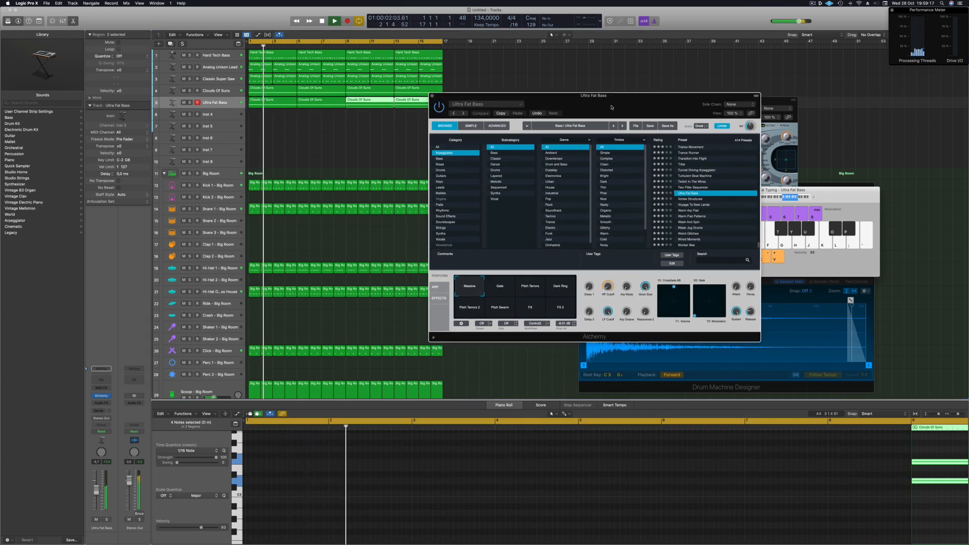
left_click(189, 103)
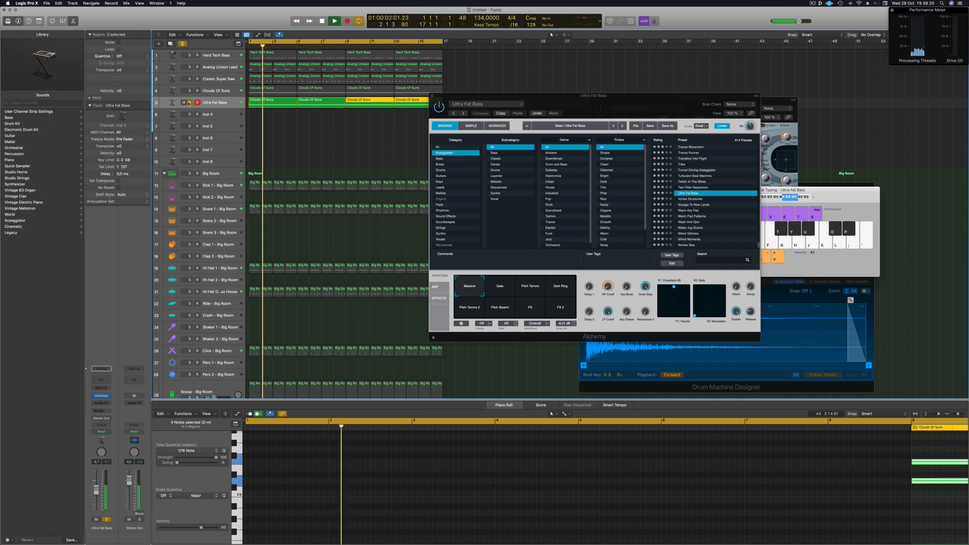
Unsolo the Ultra Fat Bass track and audition the preset's Gate, Pitch Tenors and Dark Ring variations during loop playback.
left_click(189, 102)
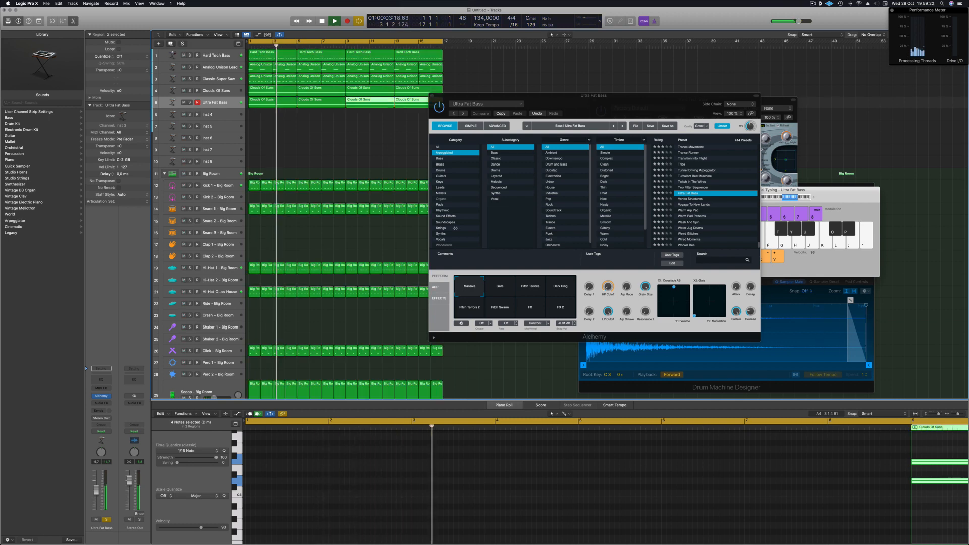
left_click(495, 286)
left_click(527, 289)
left_click_drag(689, 95, 743, 74)
left_click(617, 259)
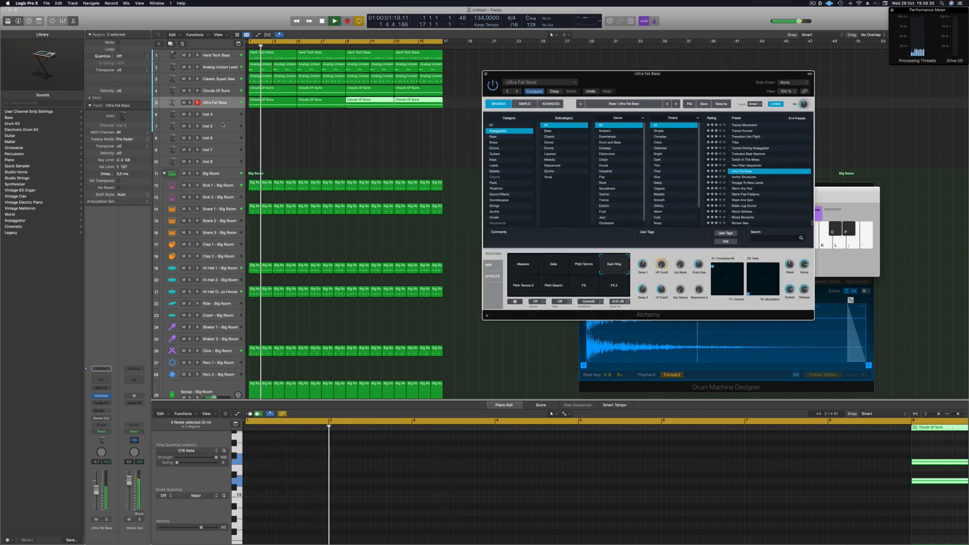
Compare the Dark Ring variation soloed and in the full mix, and restart the loop.
left_click(190, 102)
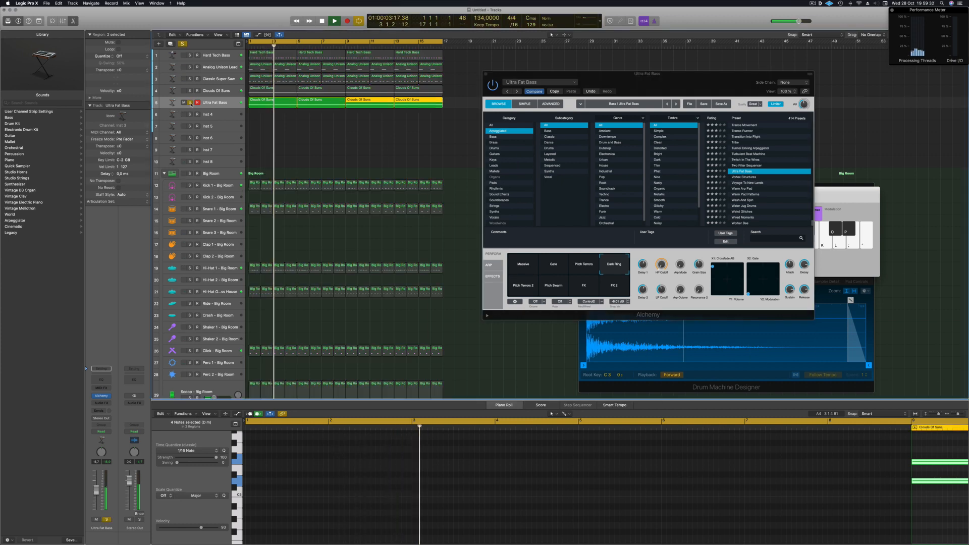
left_click(190, 102)
key("space")
key("space")
Audition the Pitch Tenors 2, Pitch Swarm, FX and FX 2 variations of Ultra Fat Bass.
left_click(523, 286)
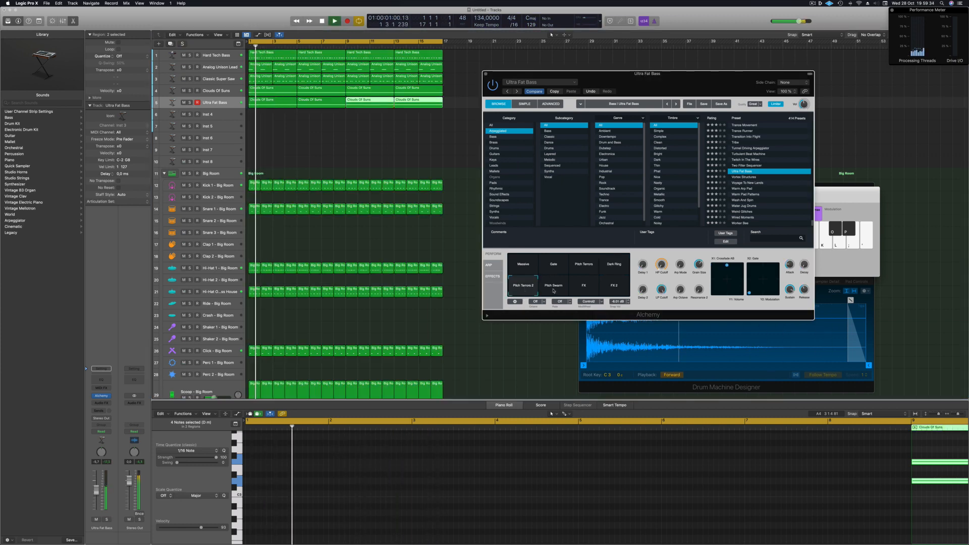
left_click(550, 291)
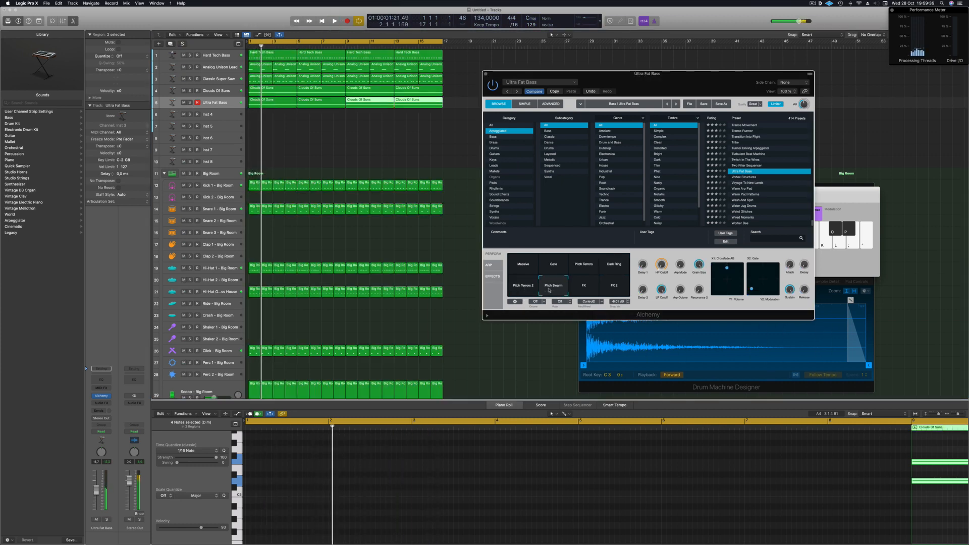
left_click(586, 291)
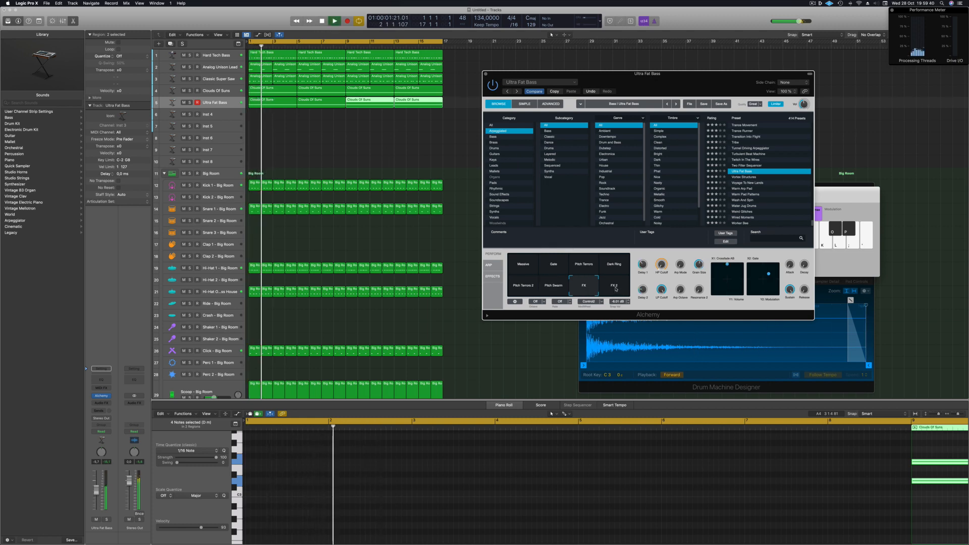
left_click(615, 290)
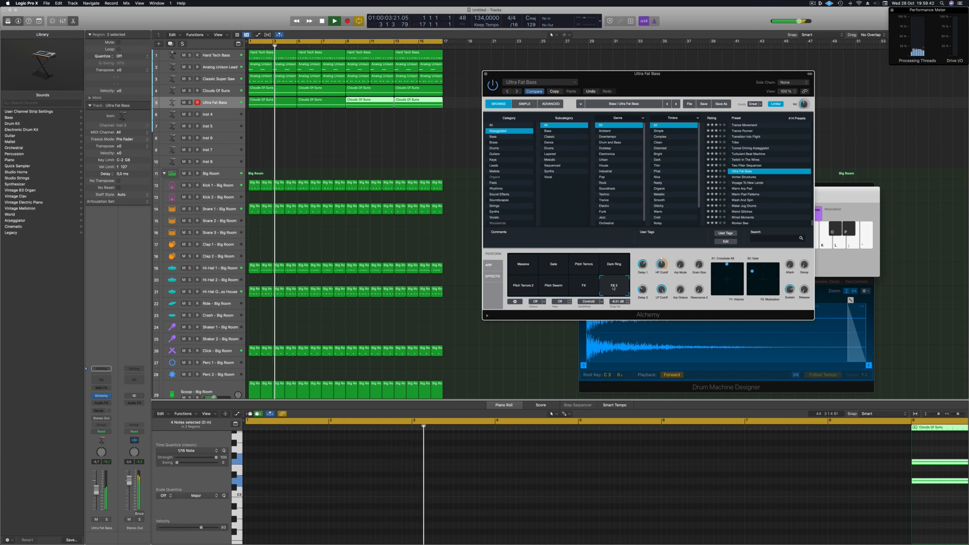
Compare Ultra Fat Bass's FX 2 variation soloed and in the full mix, replaying the loop from the start.
left_click_drag(691, 81, 624, 95)
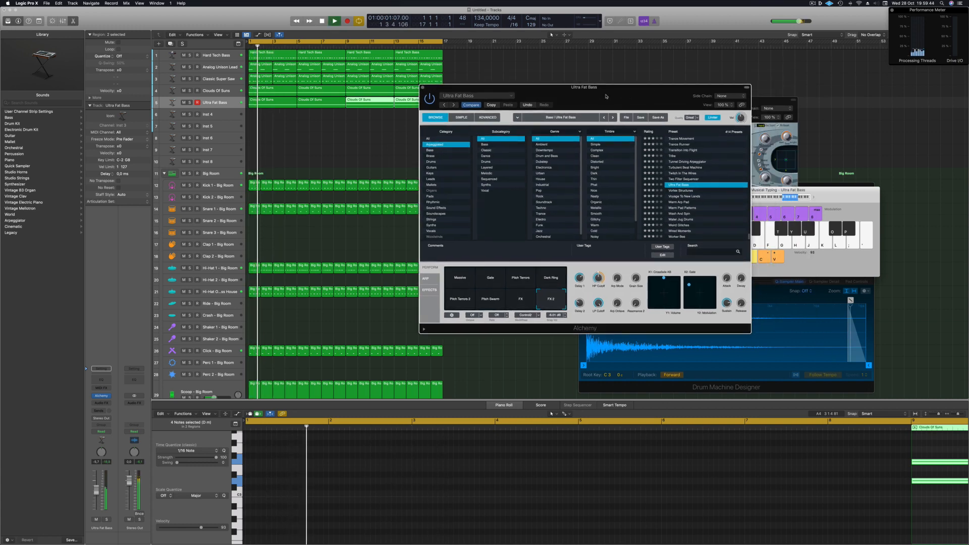
left_click(189, 103)
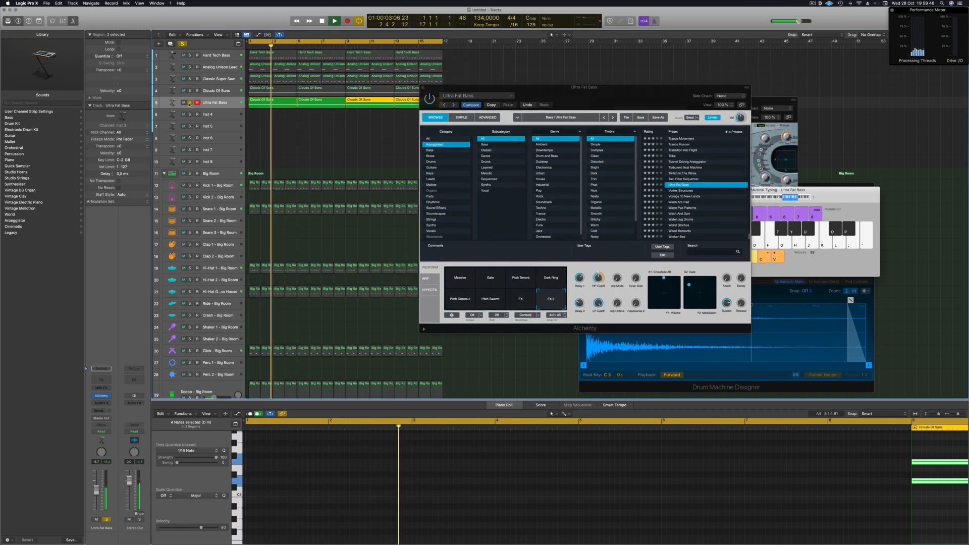
left_click(190, 102)
key("Return")
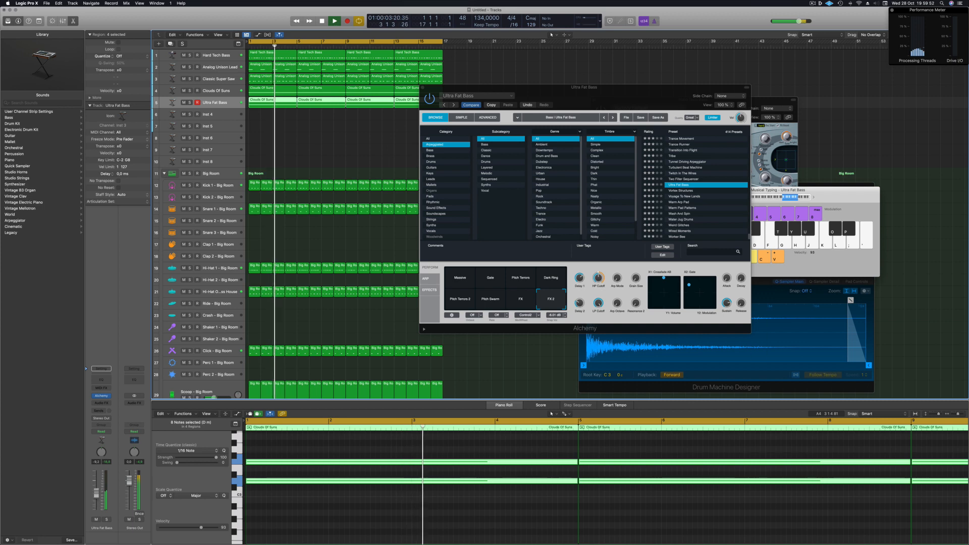
key("space")
key("space")
left_click(631, 100)
key("space")
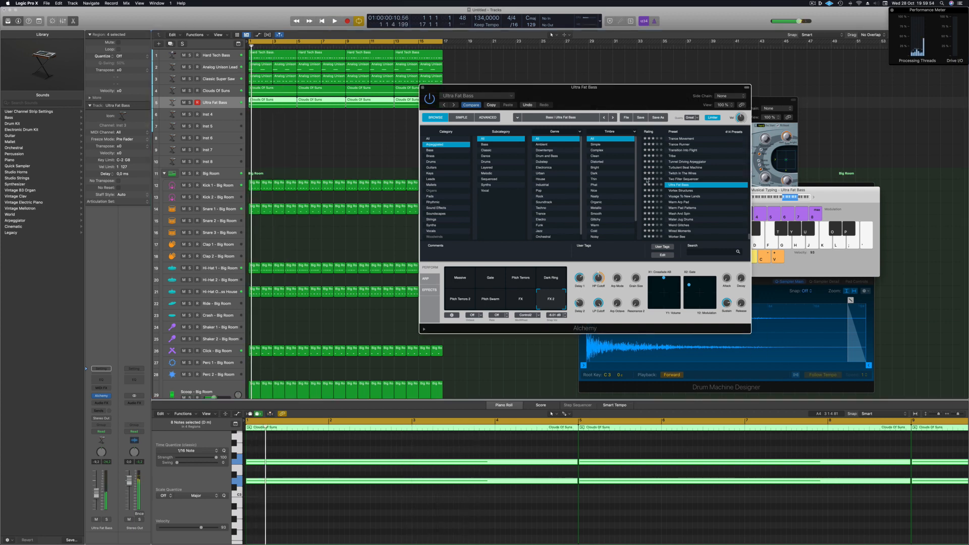
Audition the Vortex Structures, Voyage To New Lands and Warm Arp Pad presets on the fifth track, checking Vortex Structures soloed.
left_click(681, 191)
key("space")
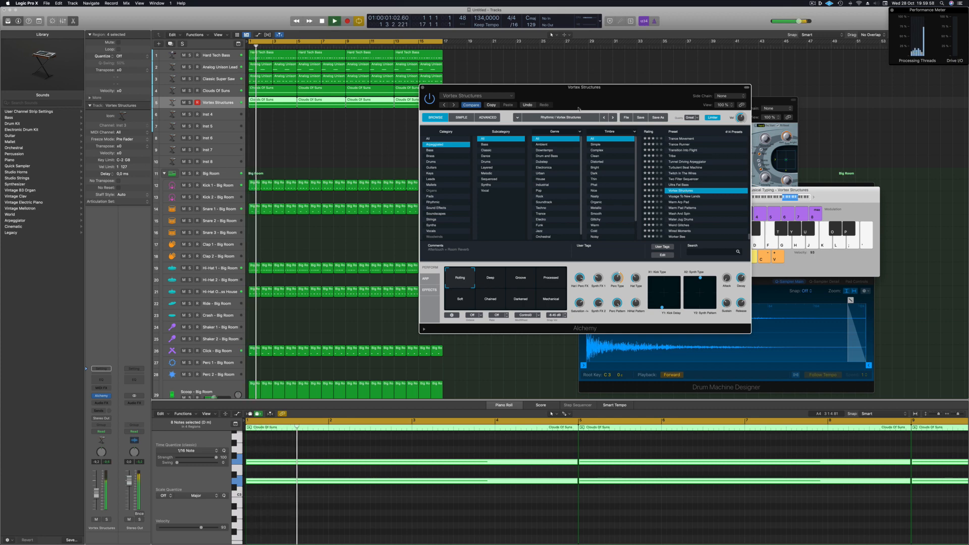
left_click(189, 102)
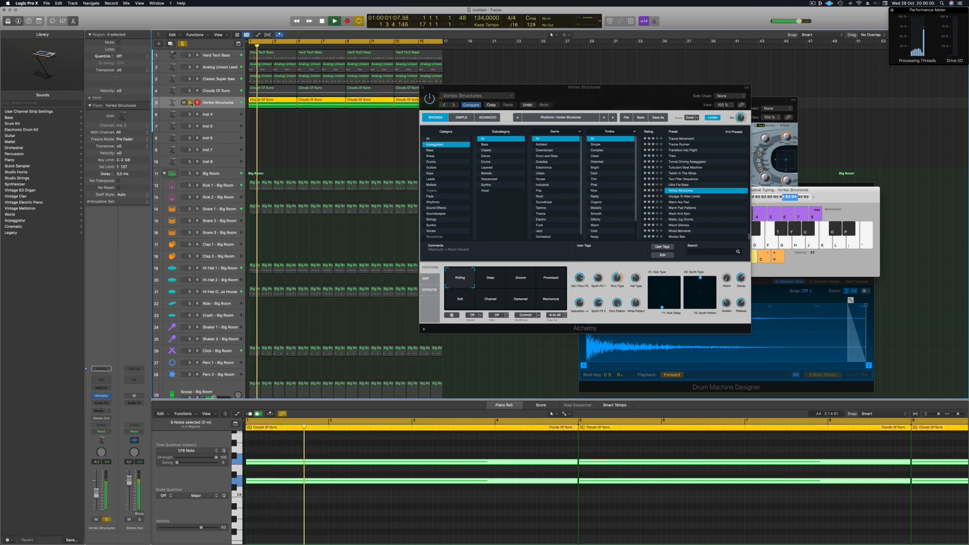
left_click(712, 196)
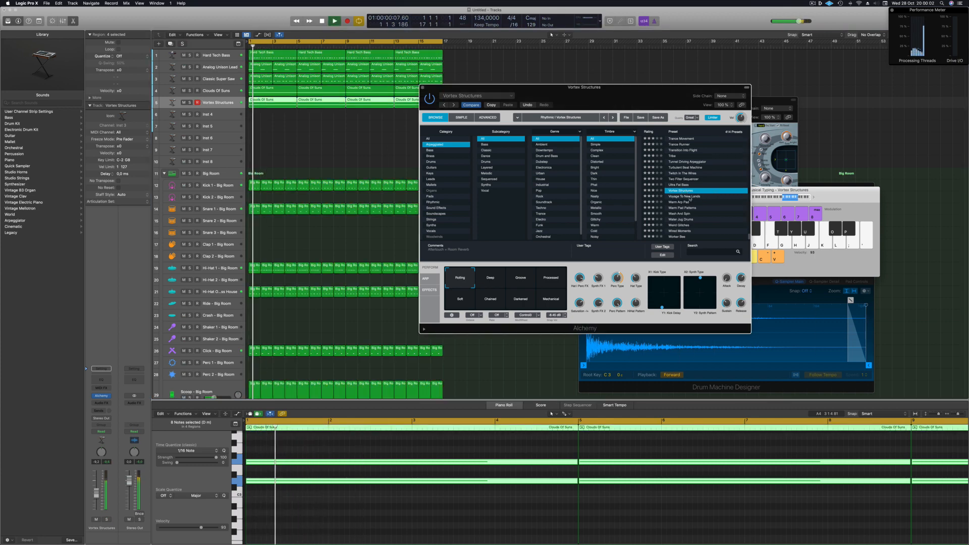
left_click_drag(652, 98, 680, 92)
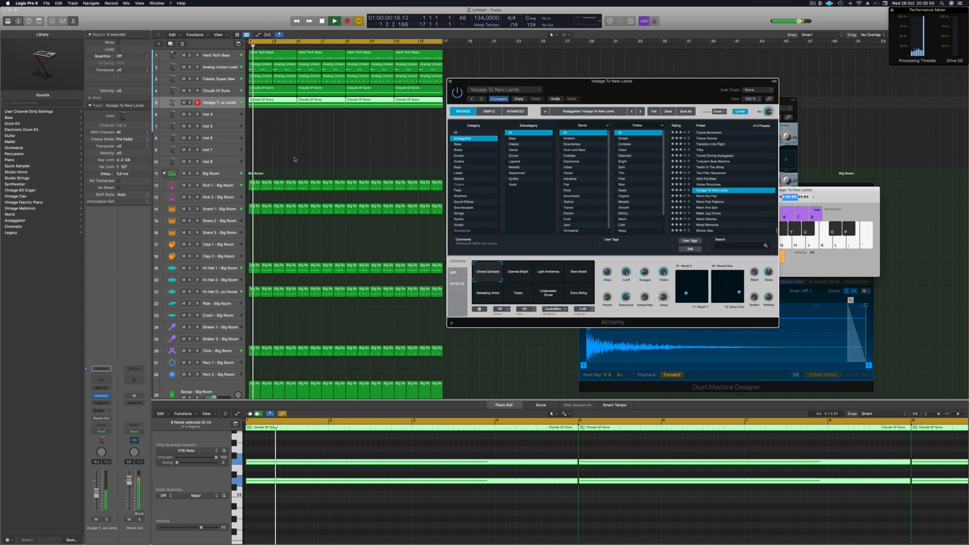
left_click(706, 196)
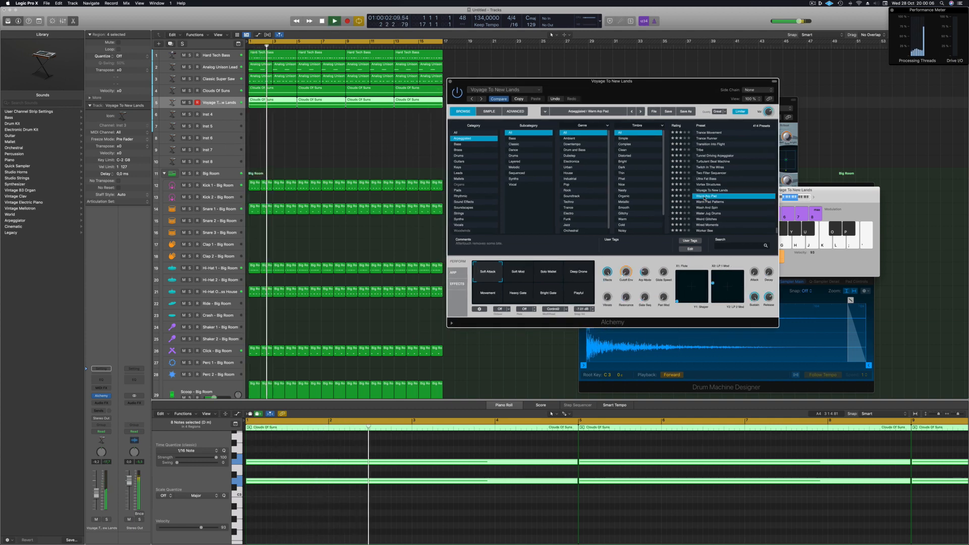
scroll(624, 194, "down", 2)
scroll(608, 197, "down", 1)
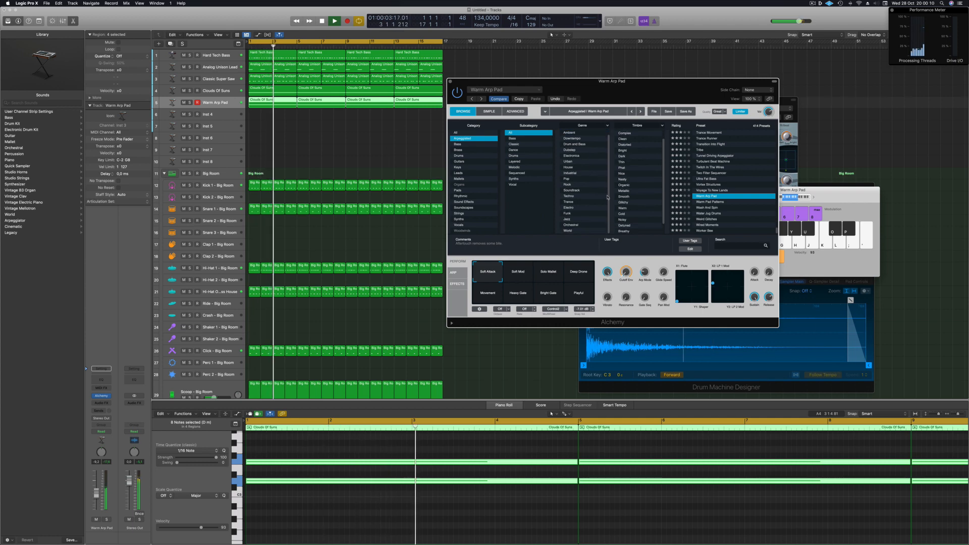
scroll(656, 201, "down", 2)
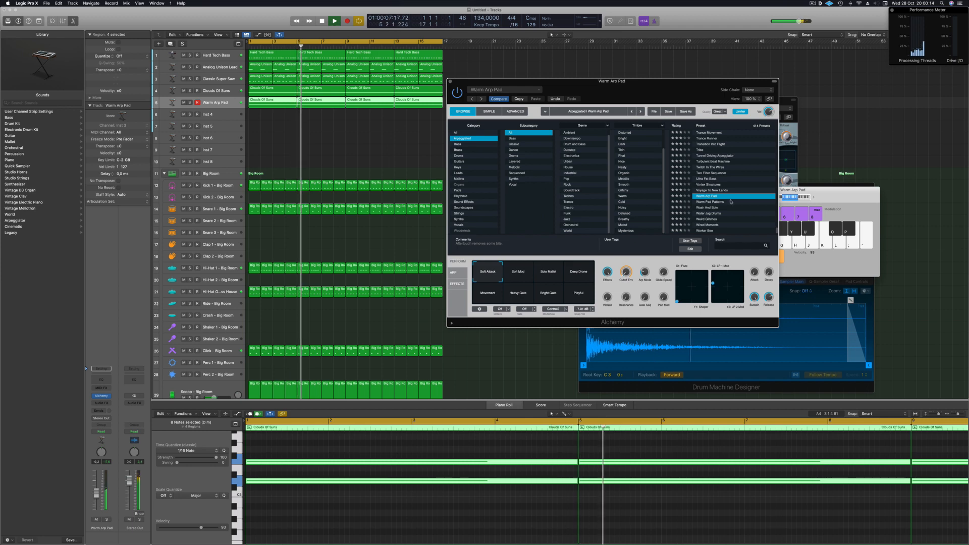
Load Weird Glitches and Wired Moments from the Arpeggiated presets and play each from the start of the loop.
left_click(727, 219)
key("Return")
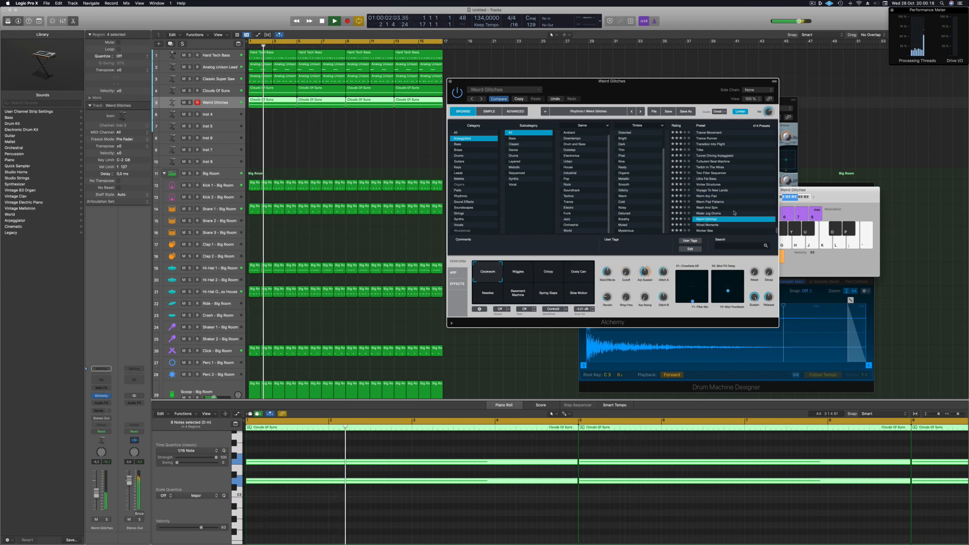
left_click(709, 225)
key("Return")
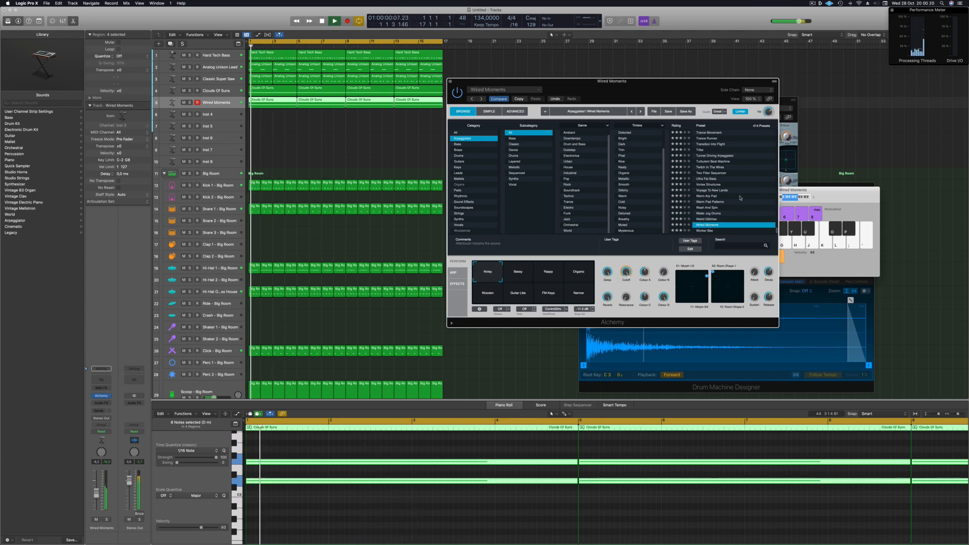
Audition the first row of Wired Moments variations through Organic, and the Wooden variation, restarting the loop between them.
left_click(520, 274)
key("Return")
left_click(545, 273)
key("Return")
left_click(580, 273)
key("Return")
left_click(490, 297)
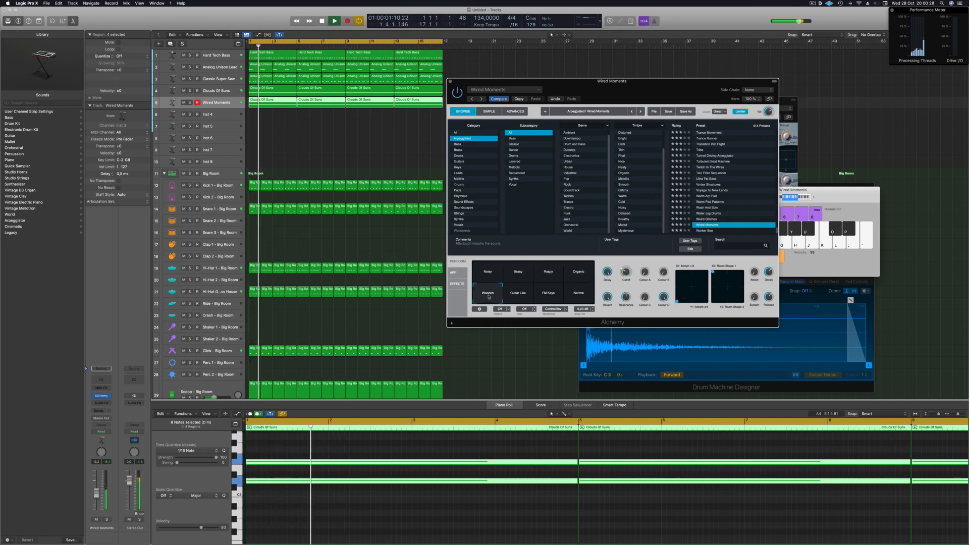
Audition the Guitar Like, FM Keys and Narrow variations of Wired Moments and return to Guitar Like.
left_click(518, 295)
key("Return")
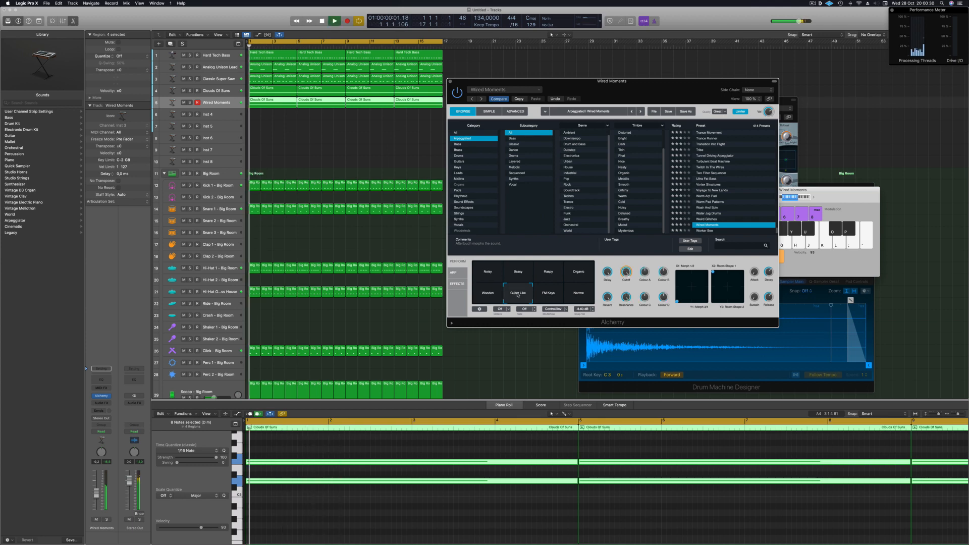
left_click(548, 295)
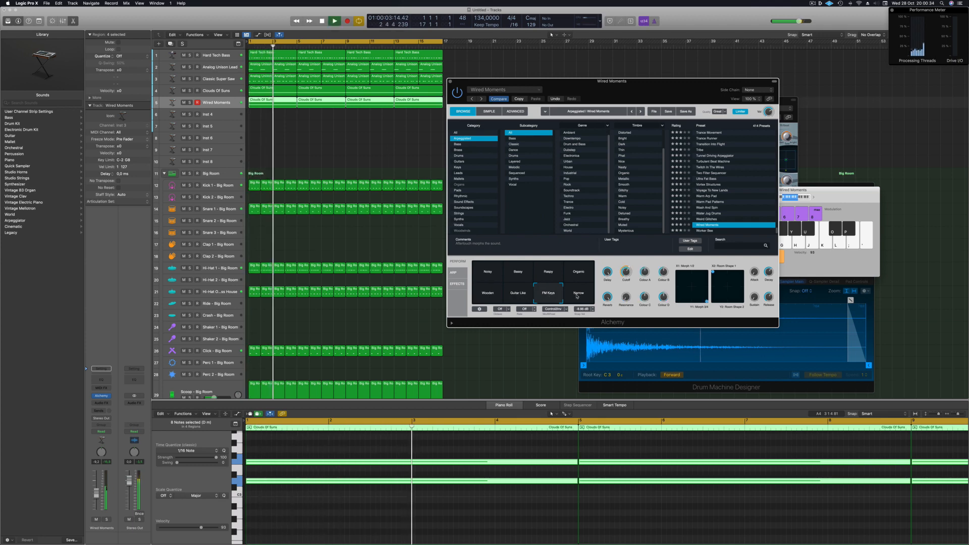
left_click(578, 295)
left_click(517, 297)
Replay the loop with the Guitar Like variation and compare it soloed and in the full mix.
key("space")
key("space")
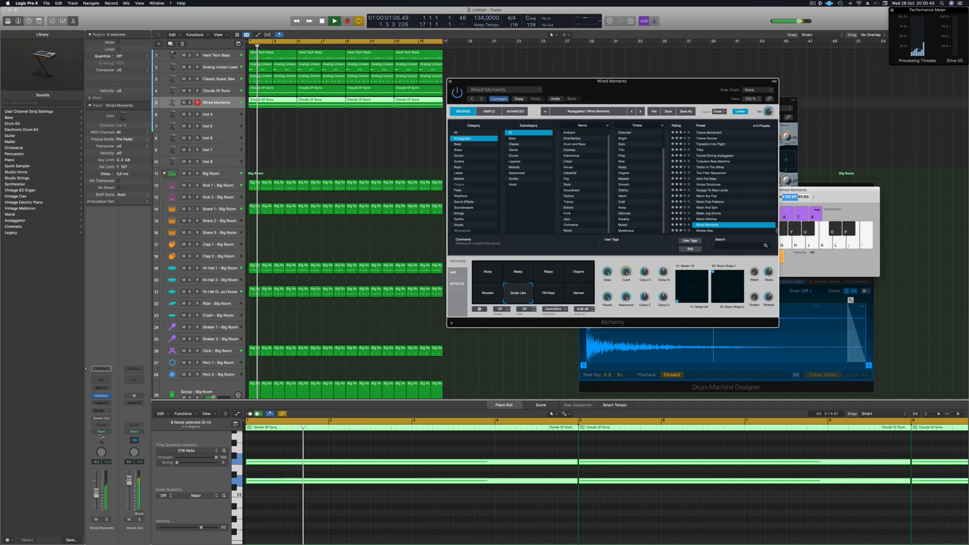
left_click(107, 520)
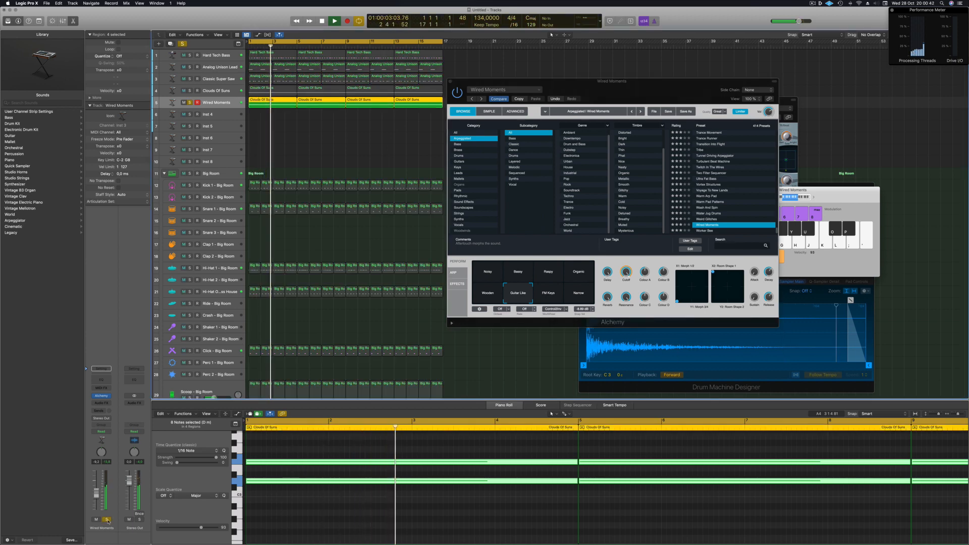
left_click(107, 520)
key("space")
key("space")
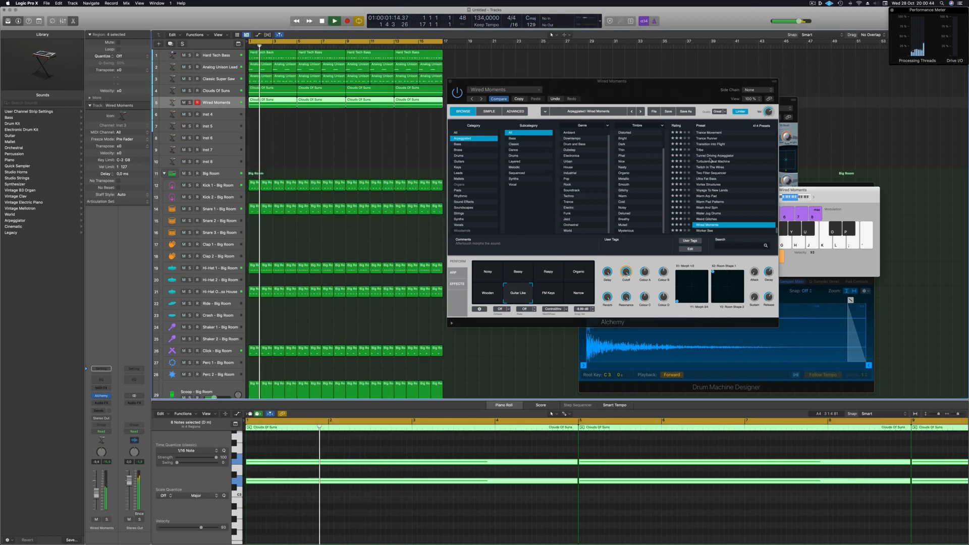
Audition the Worker Bee and Tribe presets on the fifth track over the loop.
left_click(712, 230)
key("Return")
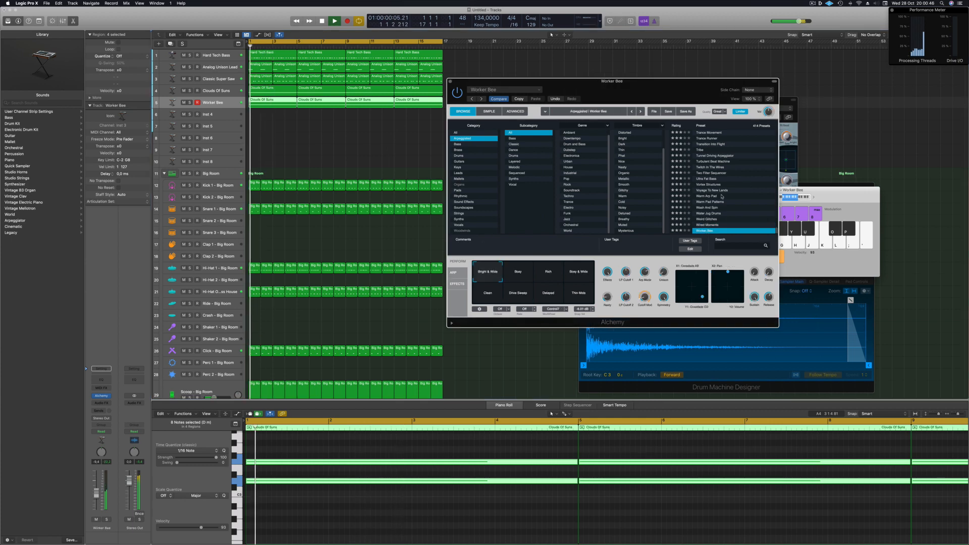
scroll(716, 192, "up", 2)
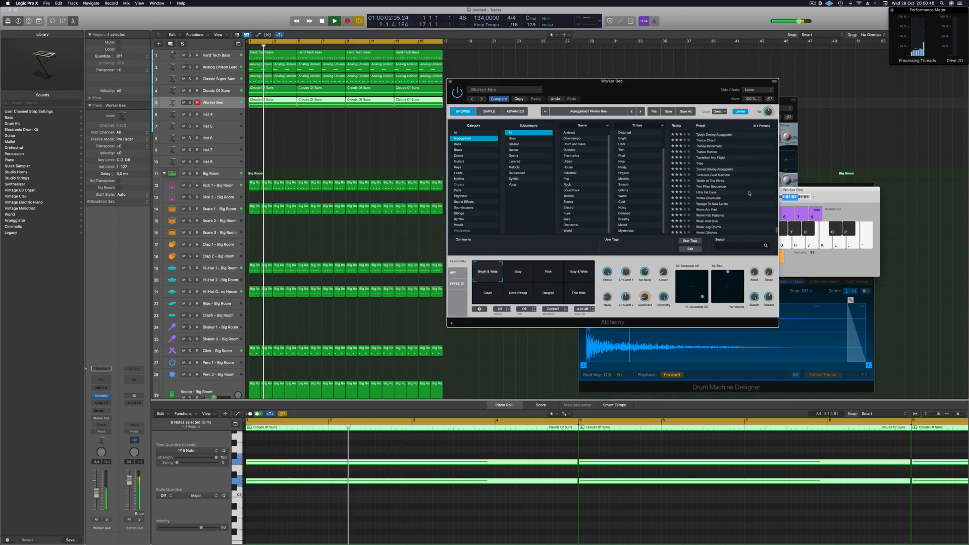
left_click(703, 163)
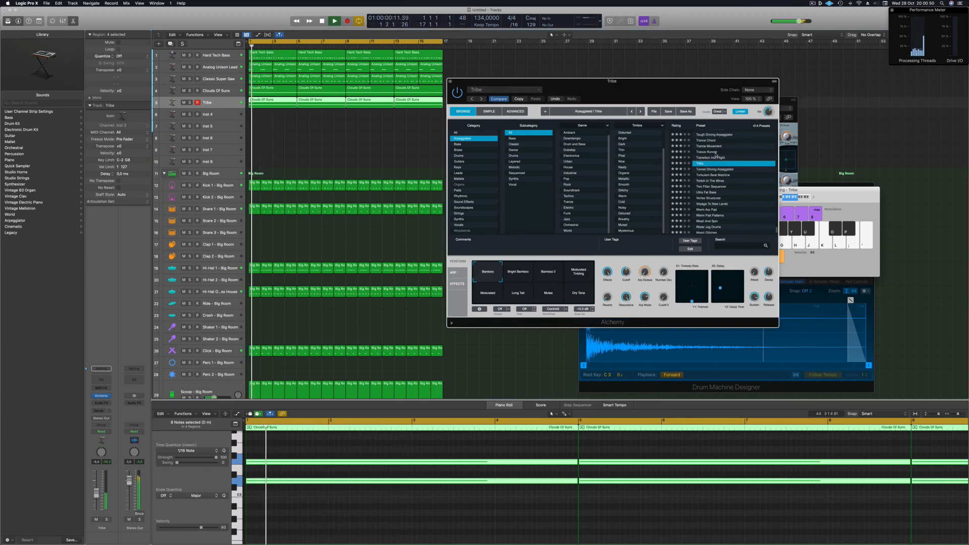
Load the Transition Into Flight preset, check it soloed and in the mix, and switch to its Pulse variation.
left_click(714, 157)
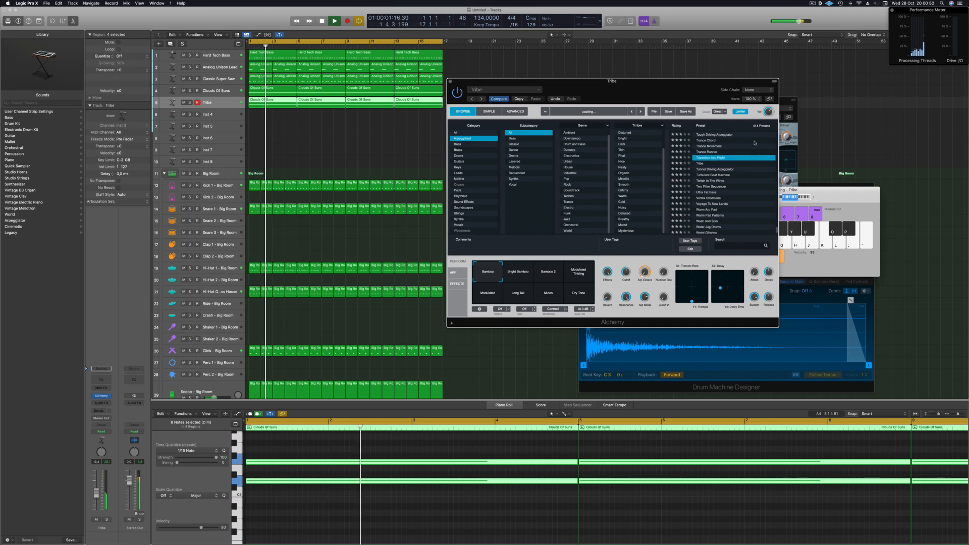
key("Return")
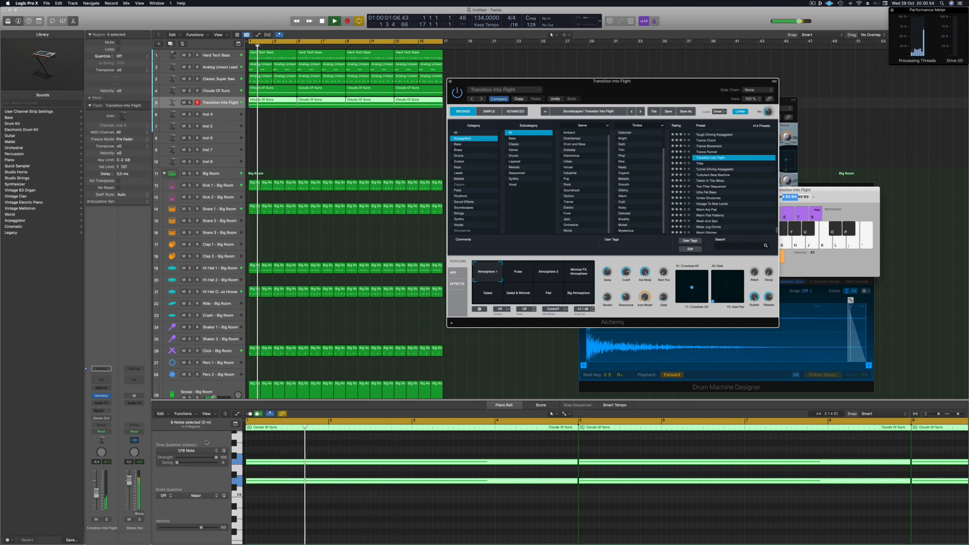
left_click(107, 520)
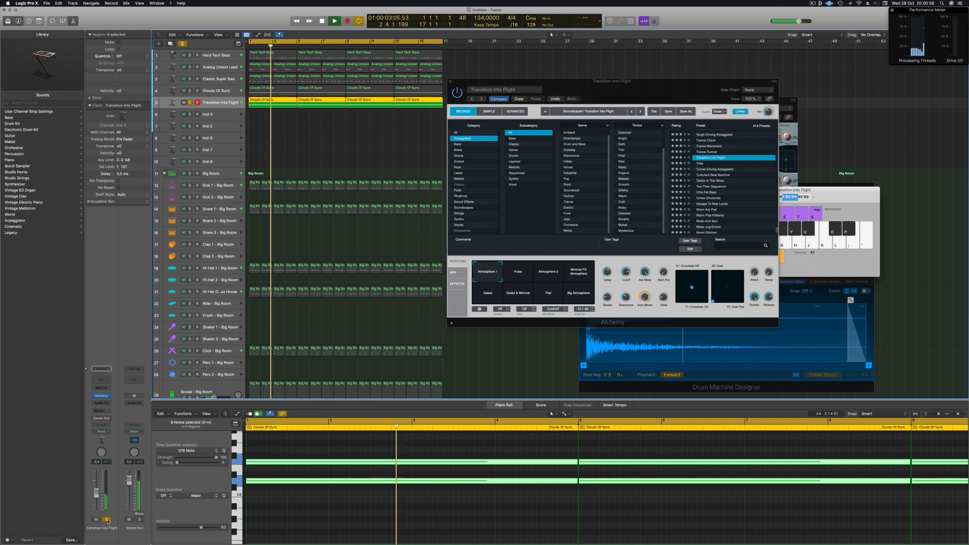
left_click(107, 520)
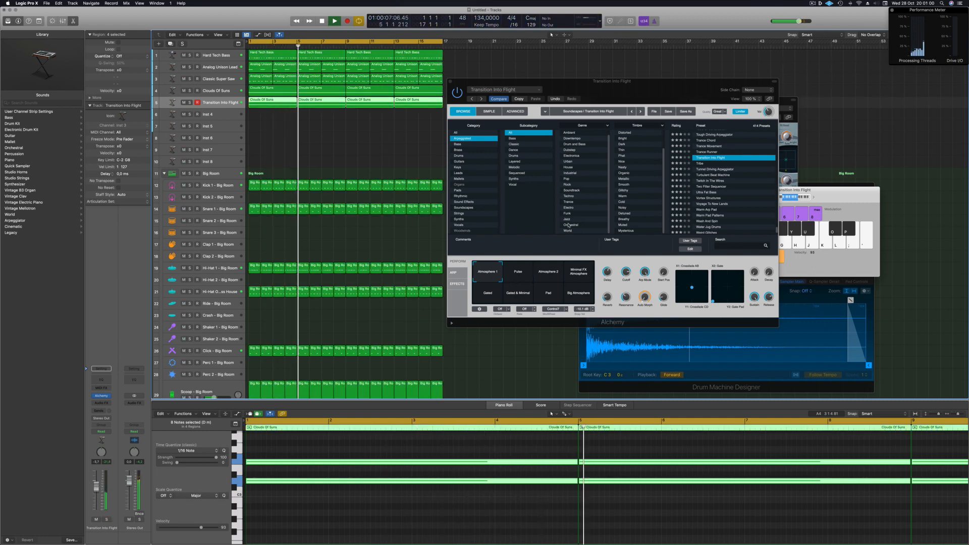
left_click(523, 276)
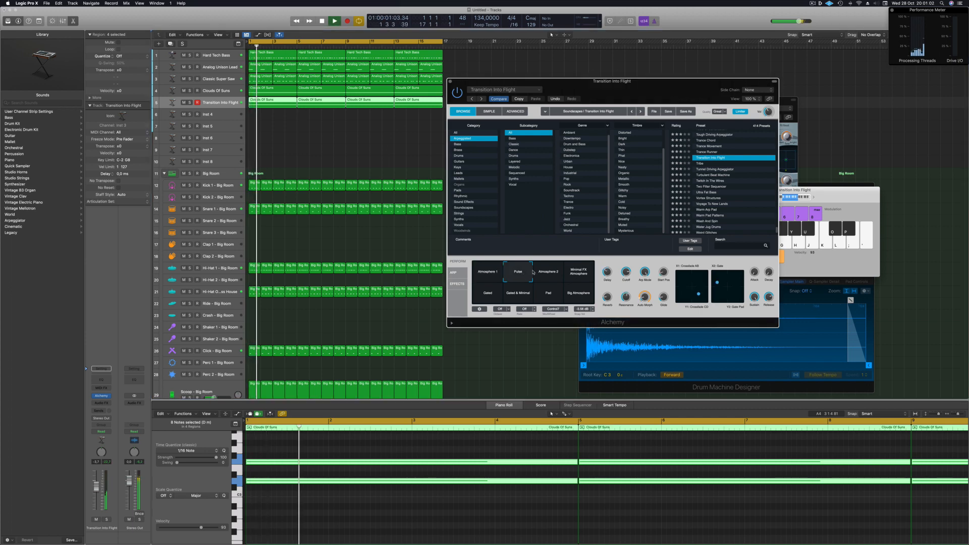
scroll(732, 152, "up", 4)
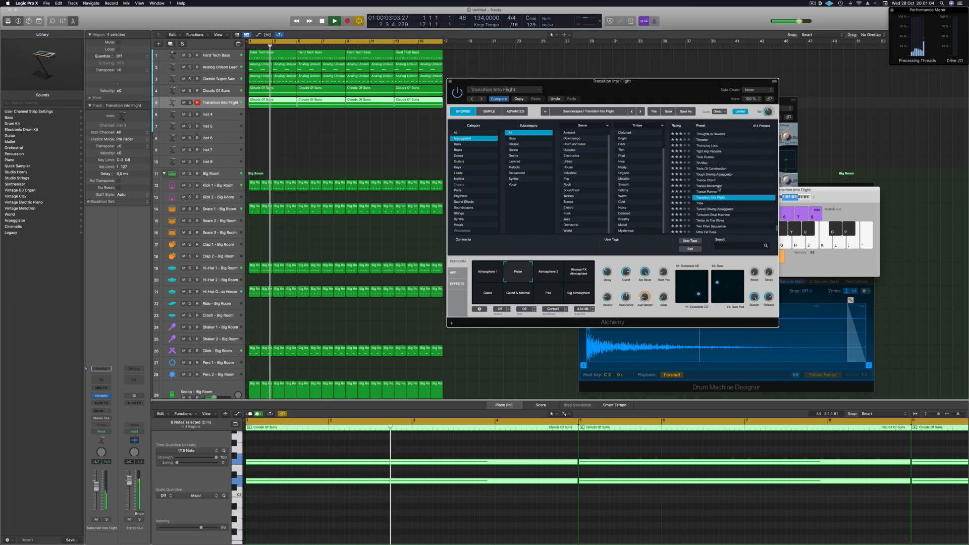
Audition the Trance Runner, Trance Movement, Trance Chord and Tough Driving Arpeggiator presets on the fifth track over the loop.
left_click(707, 192)
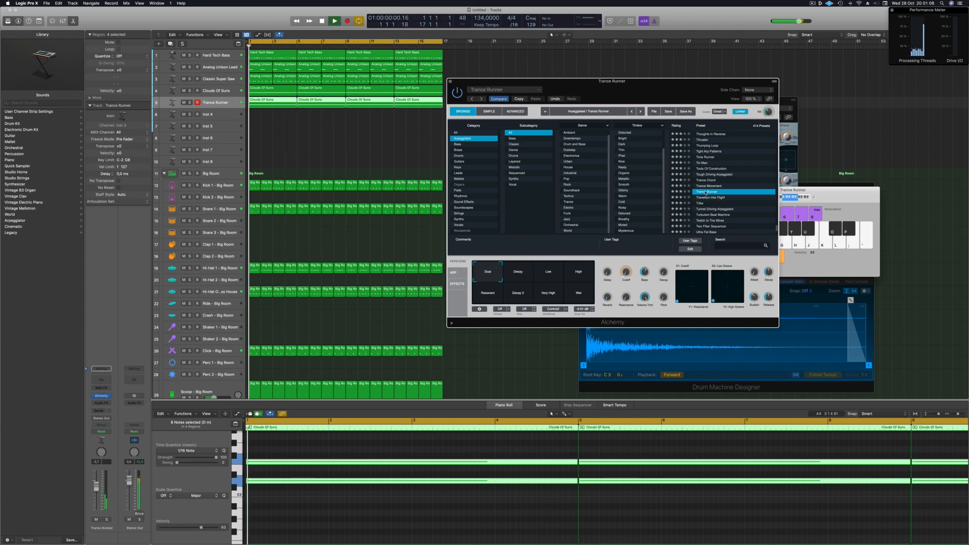
left_click(716, 187)
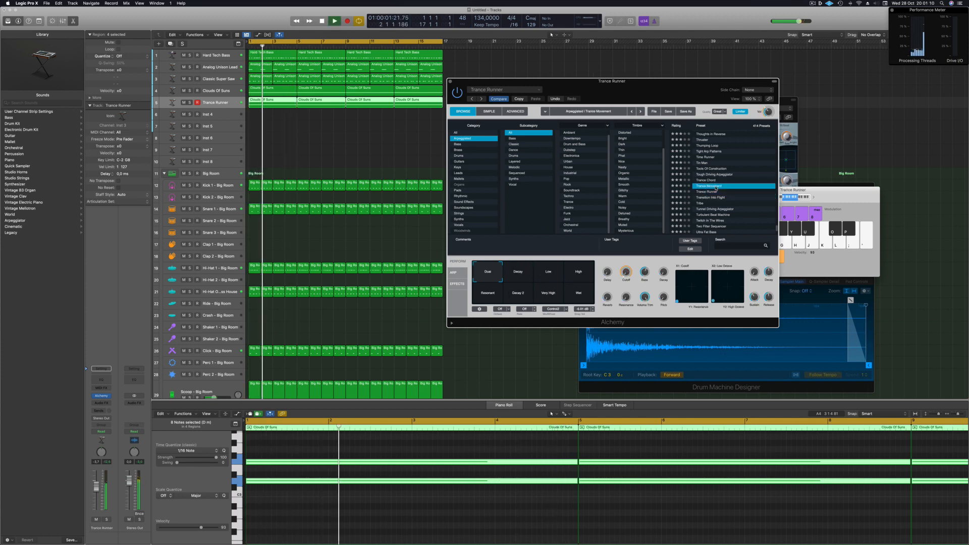
left_click(745, 180)
scroll(729, 184, "up", 1)
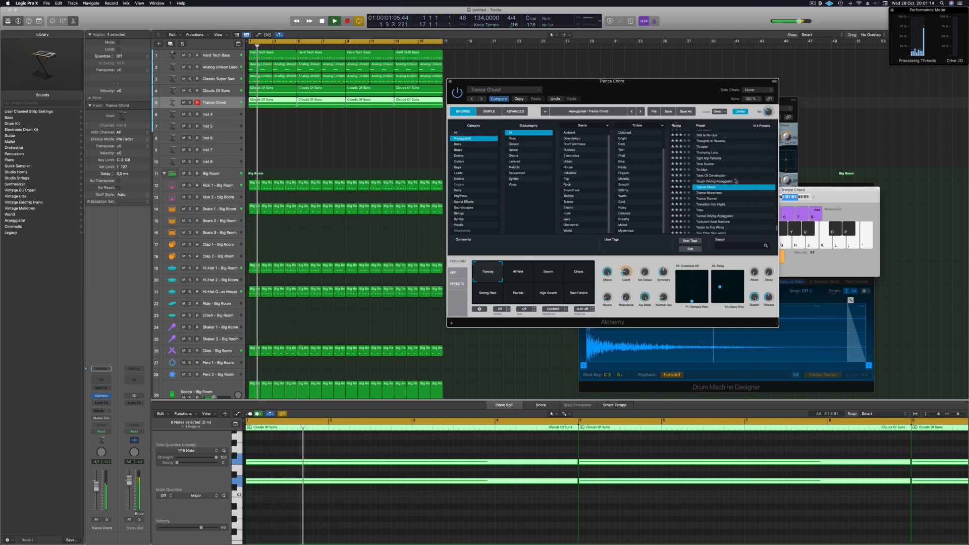
left_click(721, 182)
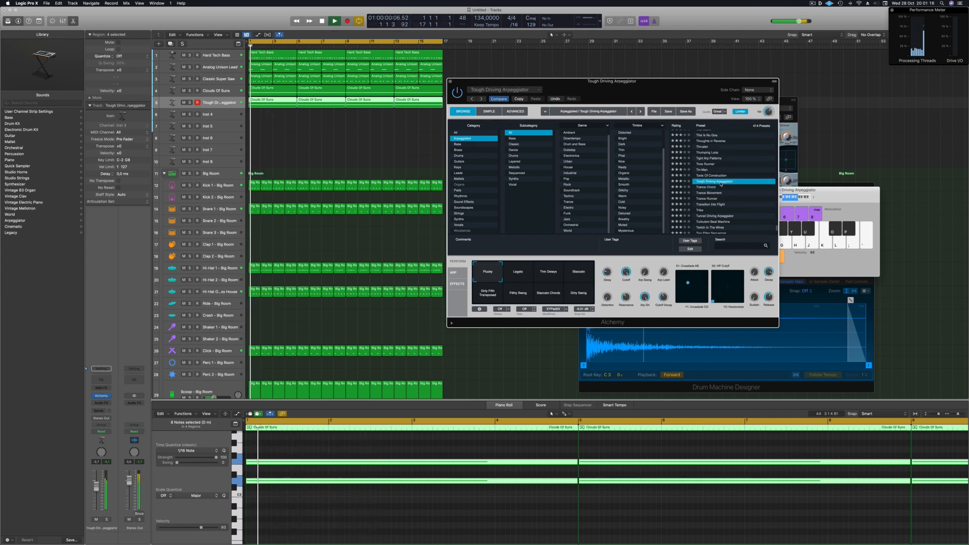
Load the Tools Of Construction preset and audition its variations, including Full, Underground and Reversed.
scroll(729, 187, "up", 4)
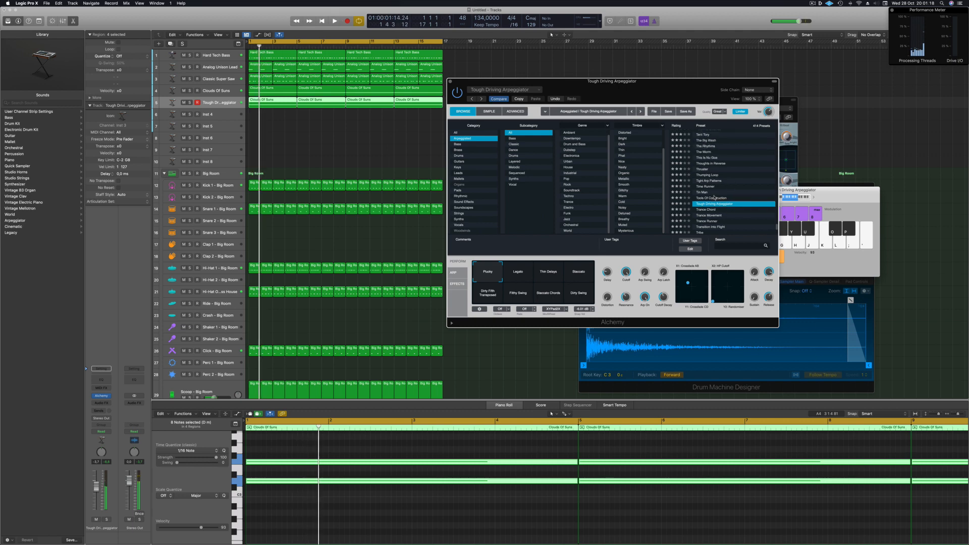
left_click(715, 198)
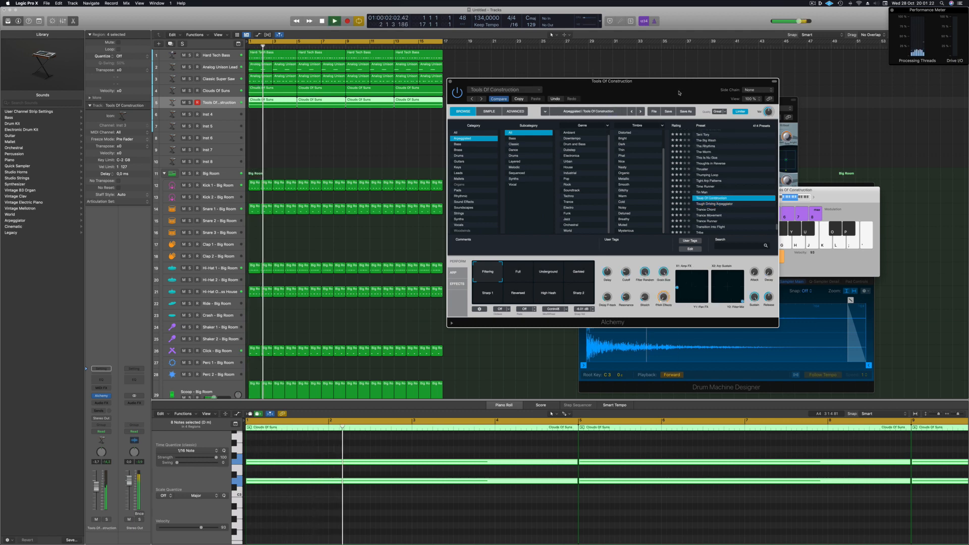
left_click_drag(739, 82, 770, 87)
left_click(549, 275)
left_click(592, 275)
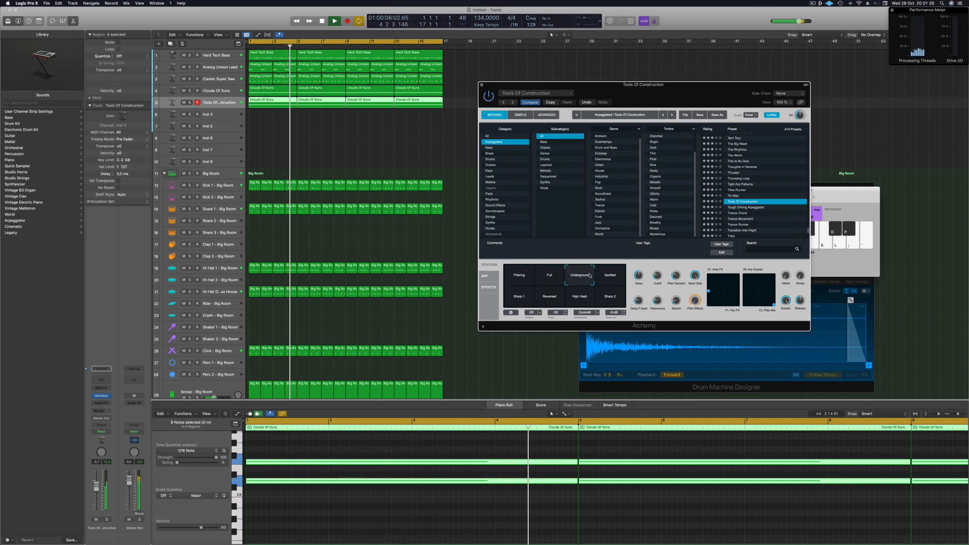
left_click(620, 274)
left_click_drag(621, 273, 560, 308)
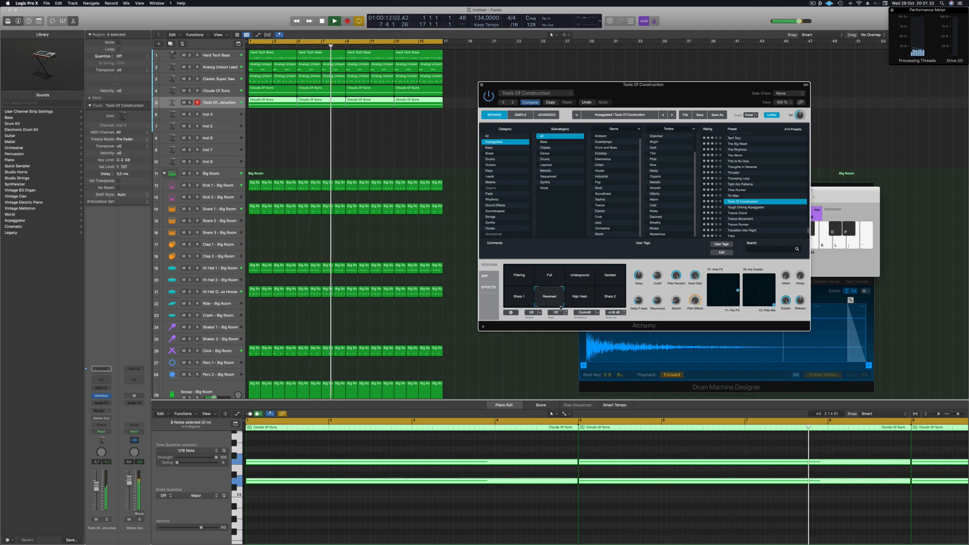
Restart the loop, load the Time Runner preset on the fifth track and try its Percussive variation.
left_click(738, 196)
key("Return")
left_click(752, 190)
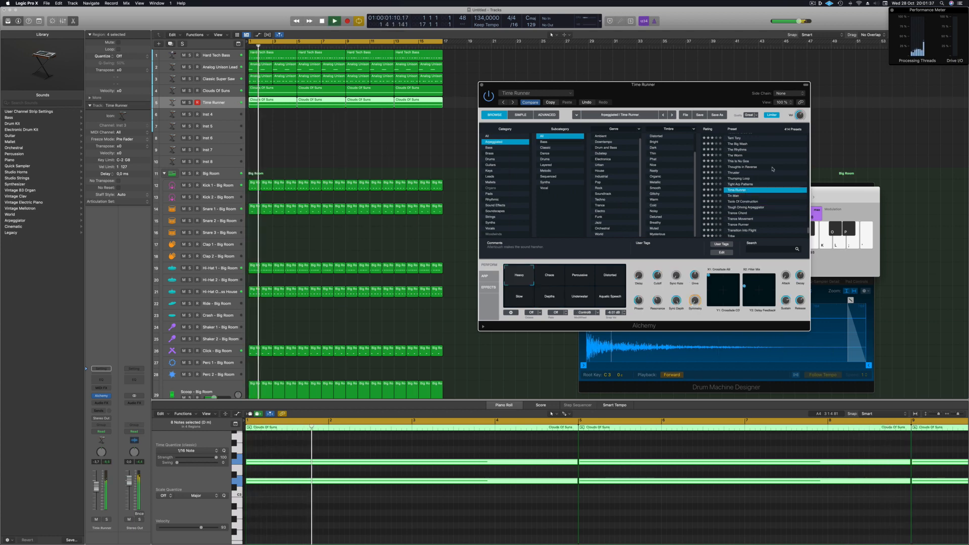
left_click(579, 275)
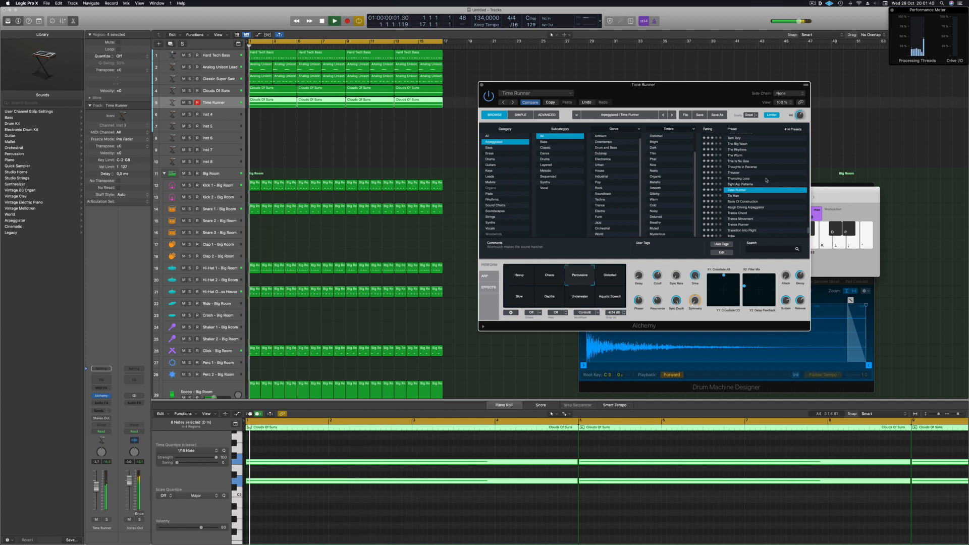
Audition the Tight Arp Patterns, Thumping Loop, This Is Nu Goa and The Worm presets on the fifth track.
left_click(738, 184)
scroll(744, 207, "up", 2)
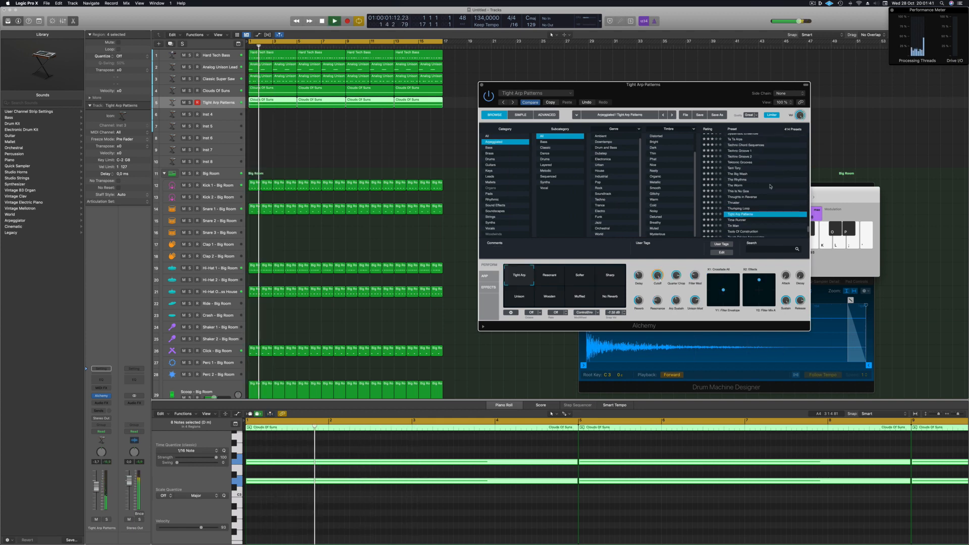
left_click(744, 209)
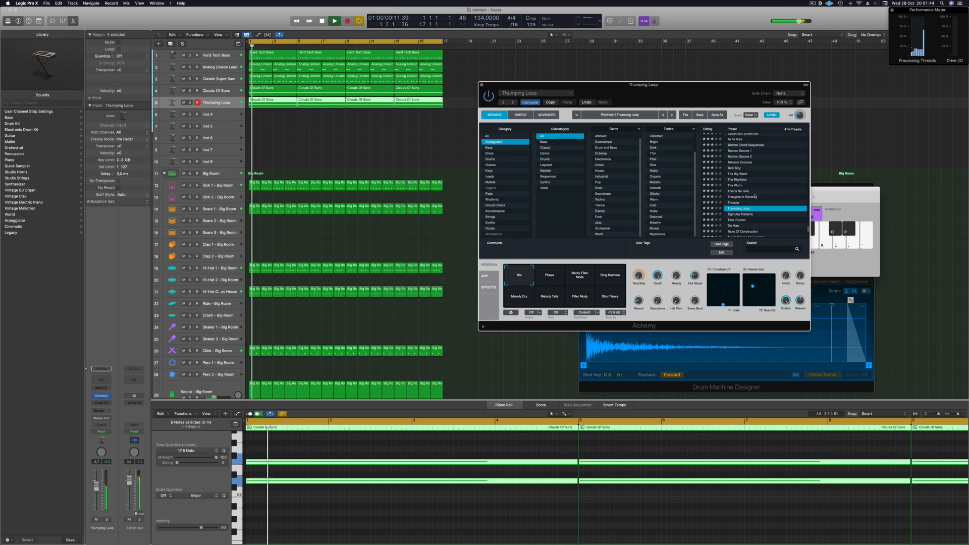
left_click(734, 203)
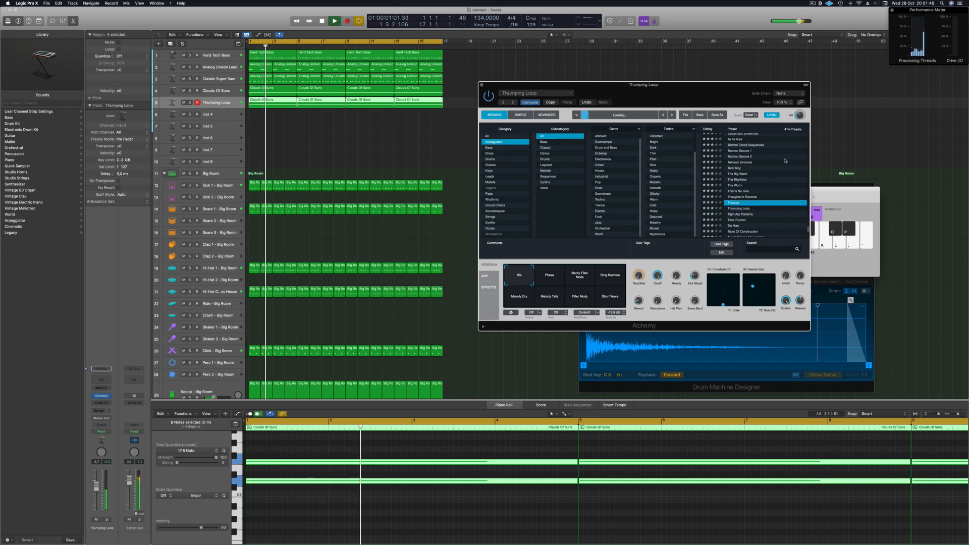
left_click(752, 191)
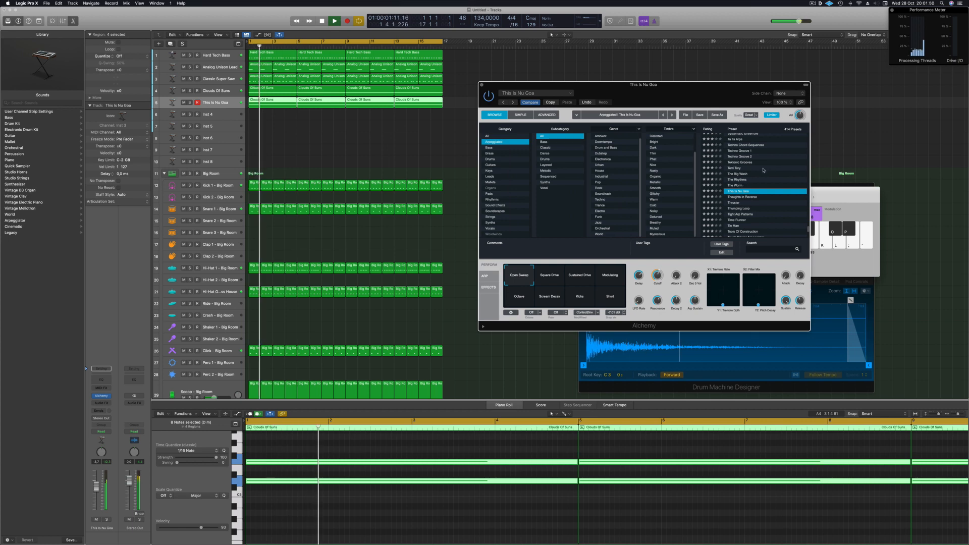
key("Up")
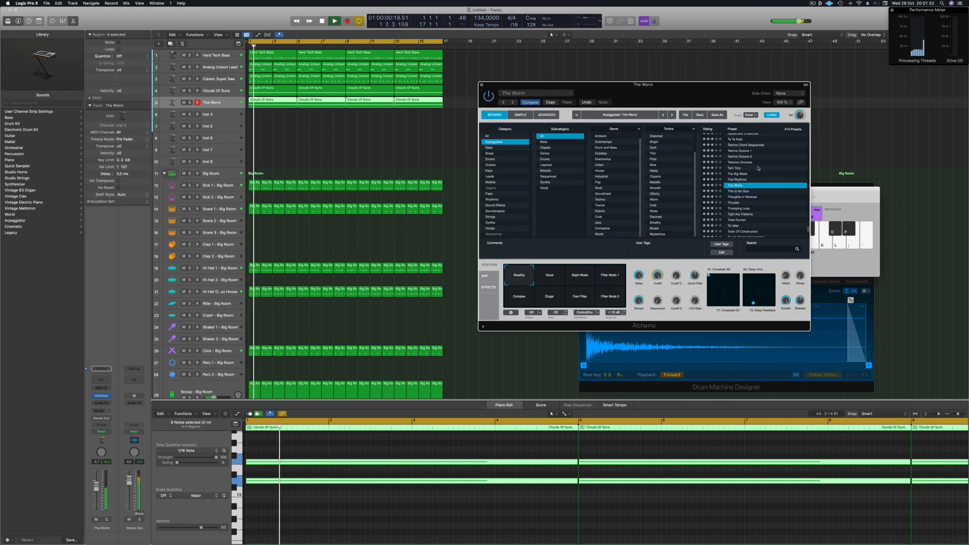
Audition the Terri Tory, Techno Groove 1 and Ta Ta Arps presets over the loop.
scroll(766, 172, "up", 1)
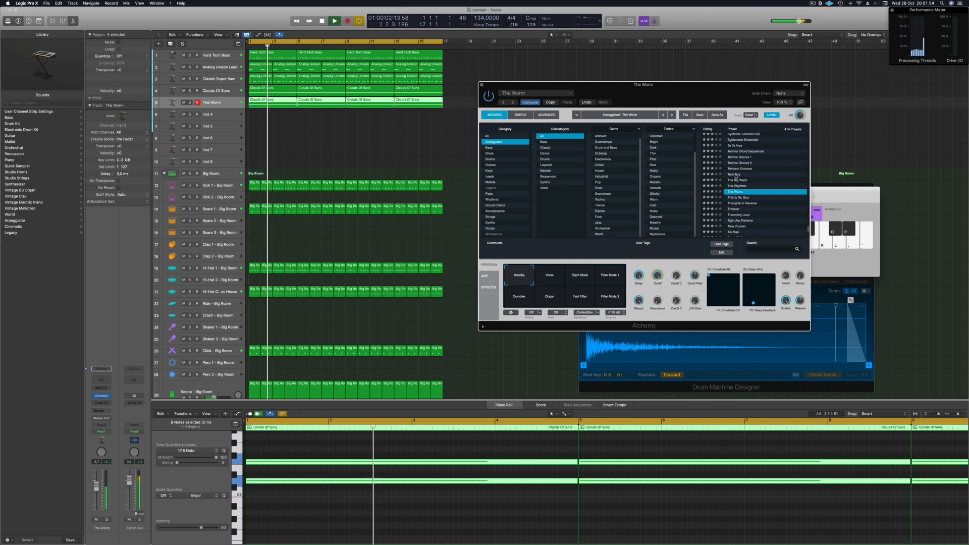
left_click(742, 174)
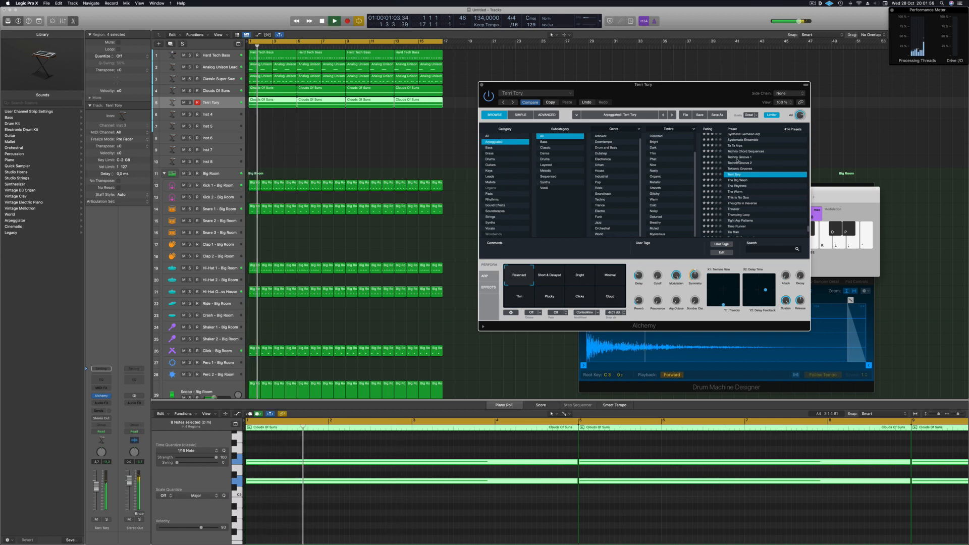
left_click(737, 159)
scroll(769, 183, "up", 4)
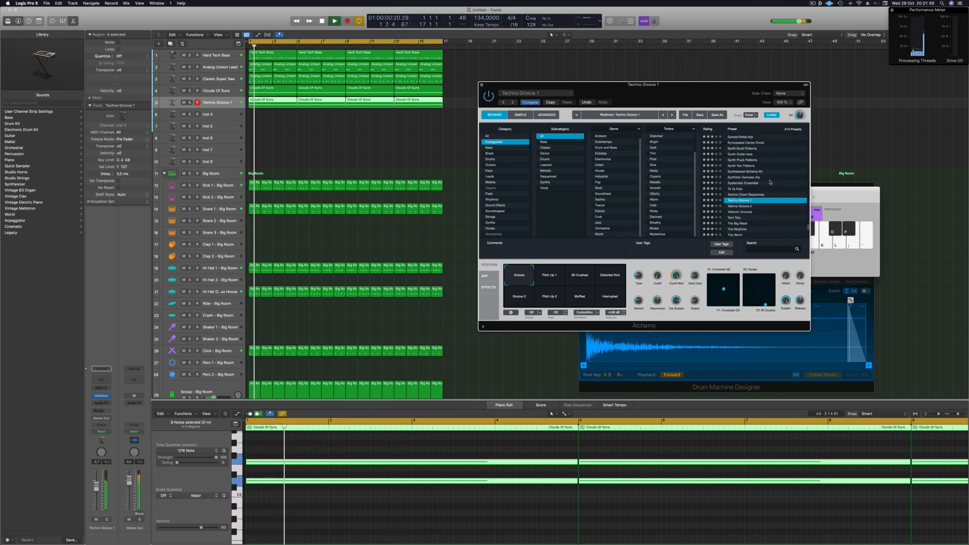
left_click(737, 190)
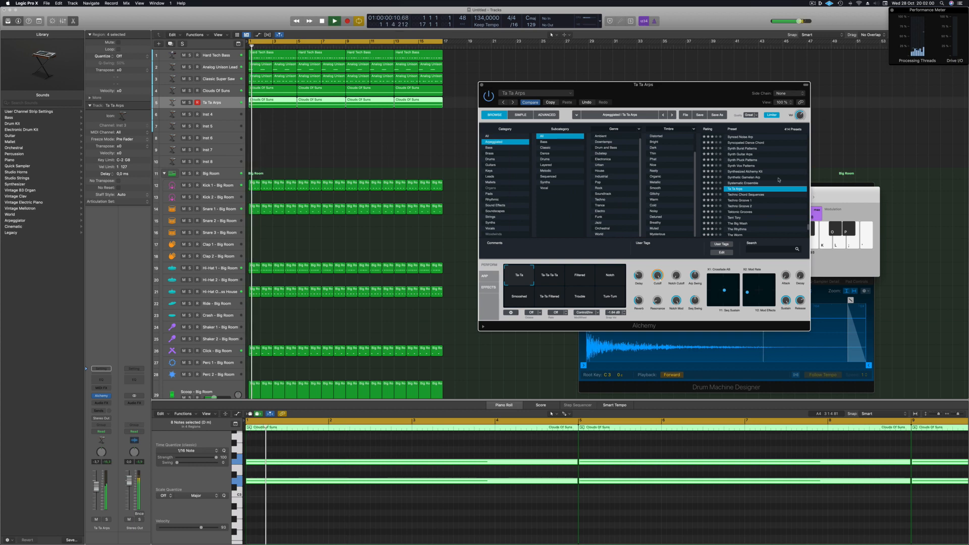
Audition the Synth Guitar Arps, Synth Pluck Patterns and Synced Noise Arp presets on the fifth track.
scroll(775, 187, "up", 3)
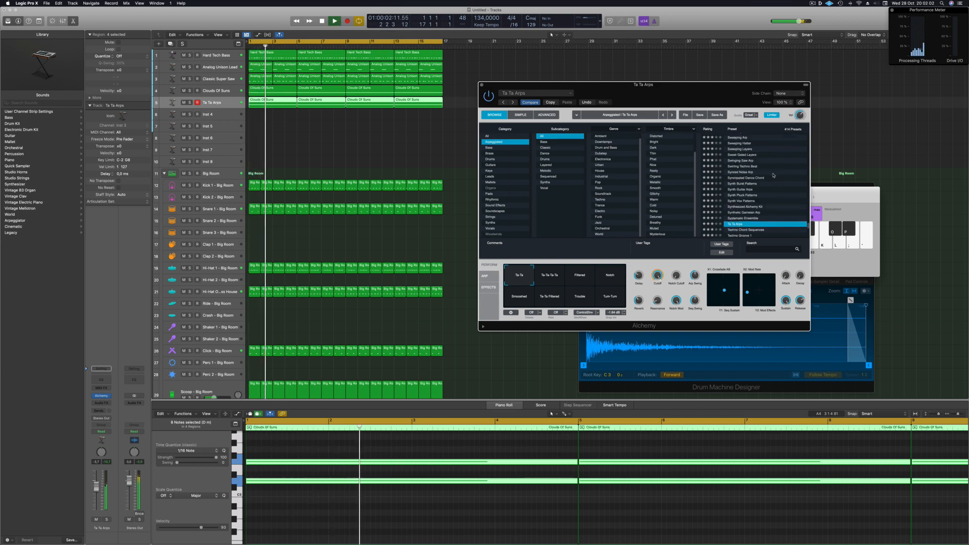
left_click(763, 191)
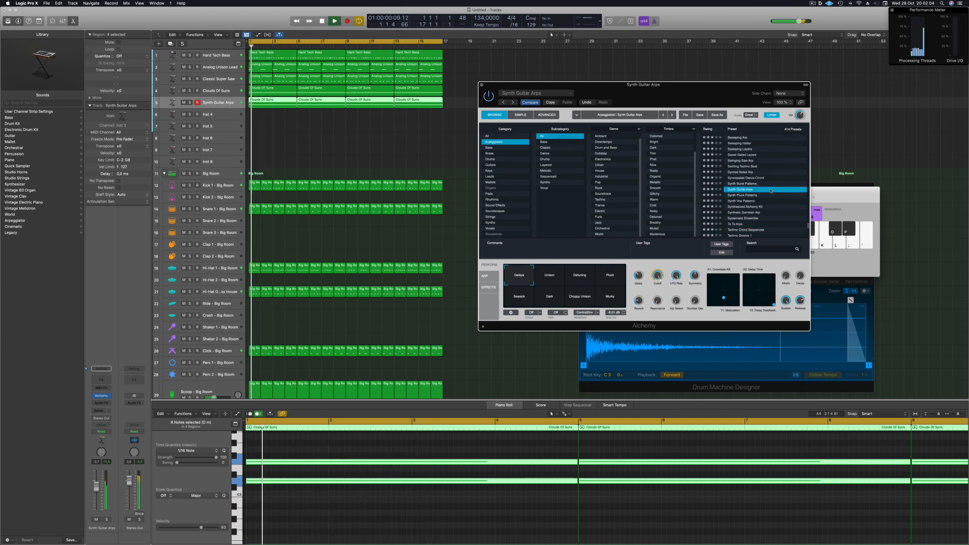
left_click(743, 196)
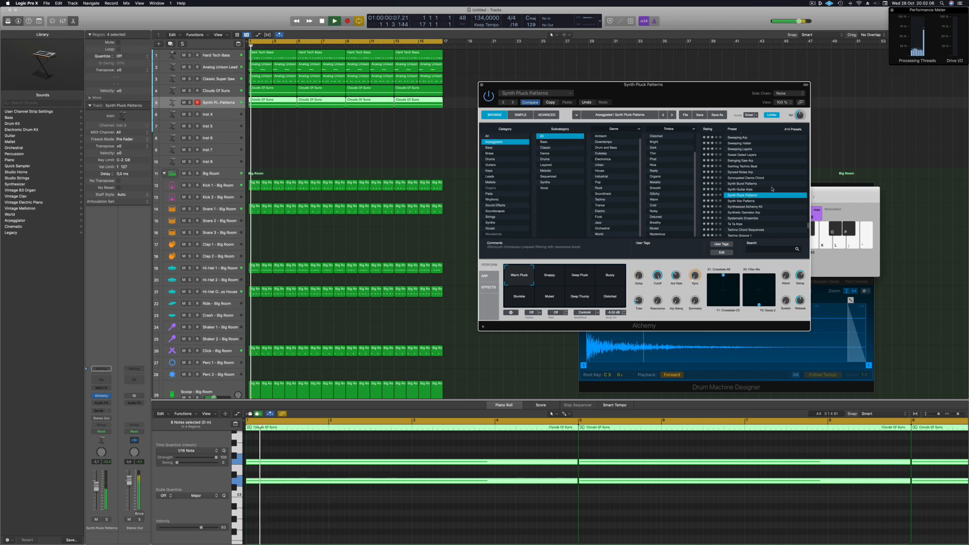
scroll(778, 195, "up", 1)
left_click(743, 185)
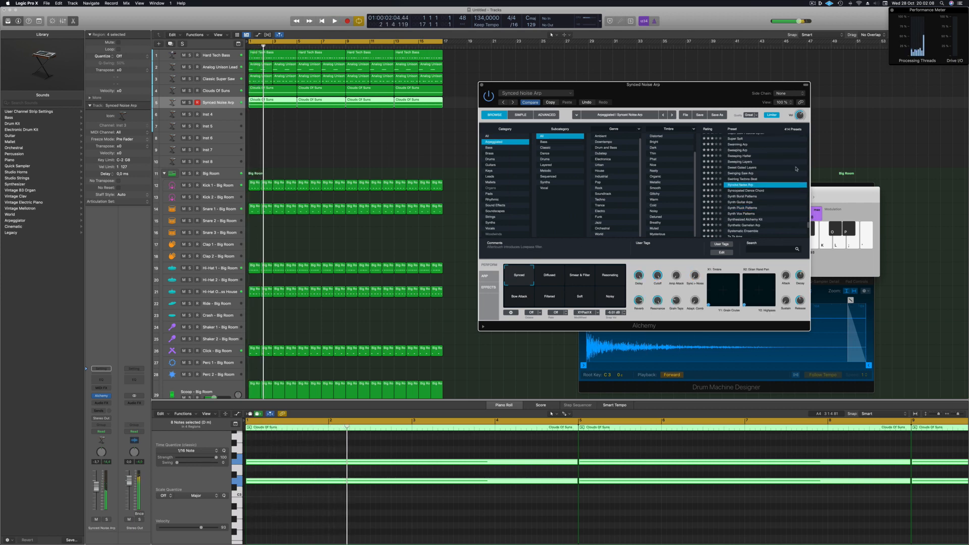
Audition the Swarming Arp and Structural Glitch presets over the loop.
scroll(786, 172, "up", 2)
left_click(736, 164)
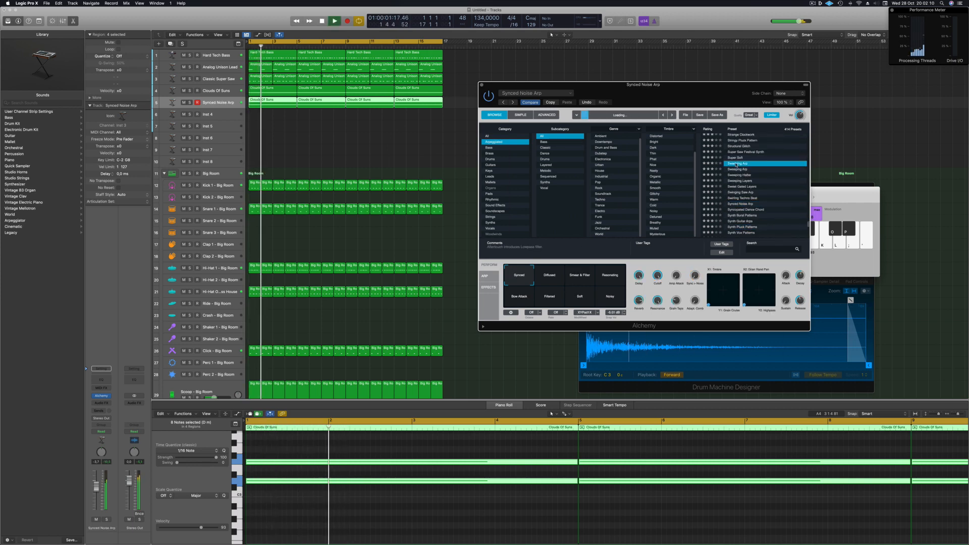
scroll(742, 159, "up", 1)
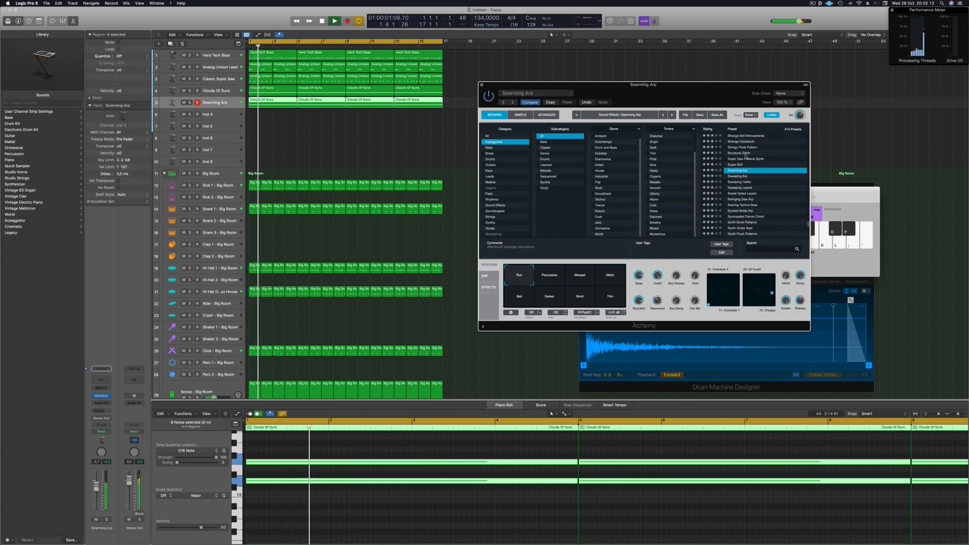
left_click(746, 153)
scroll(789, 167, "up", 3)
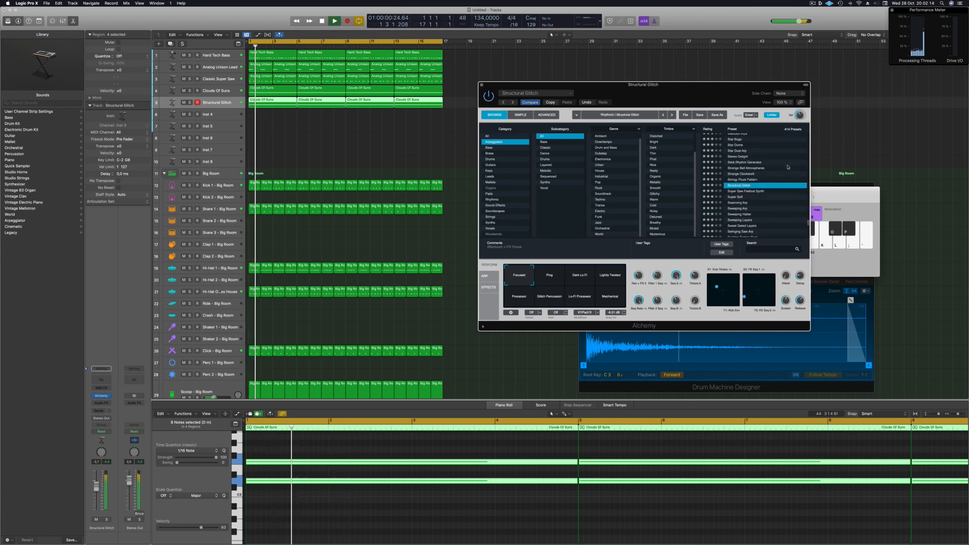
Audition the Star Dome, Star Dust Arp, Star Bugs and Spring-Back presets on the fifth track.
scroll(738, 170, "up", 3)
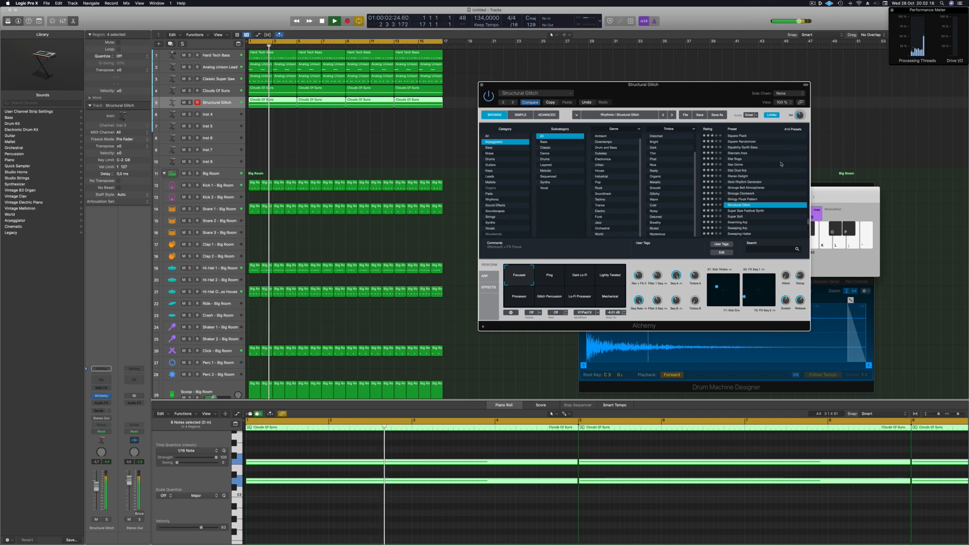
left_click(739, 168)
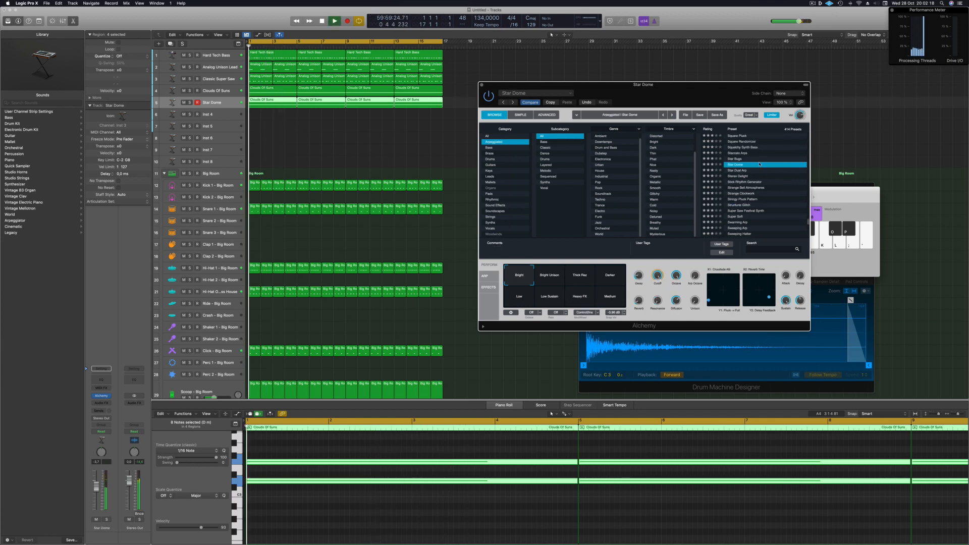
left_click(739, 171)
scroll(756, 167, "up", 1)
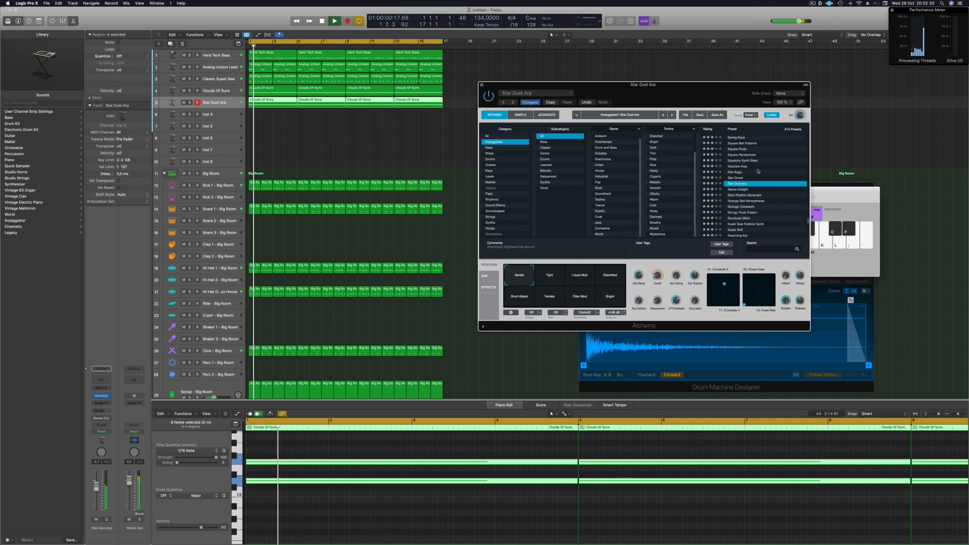
left_click(740, 173)
scroll(741, 172, "up", 3)
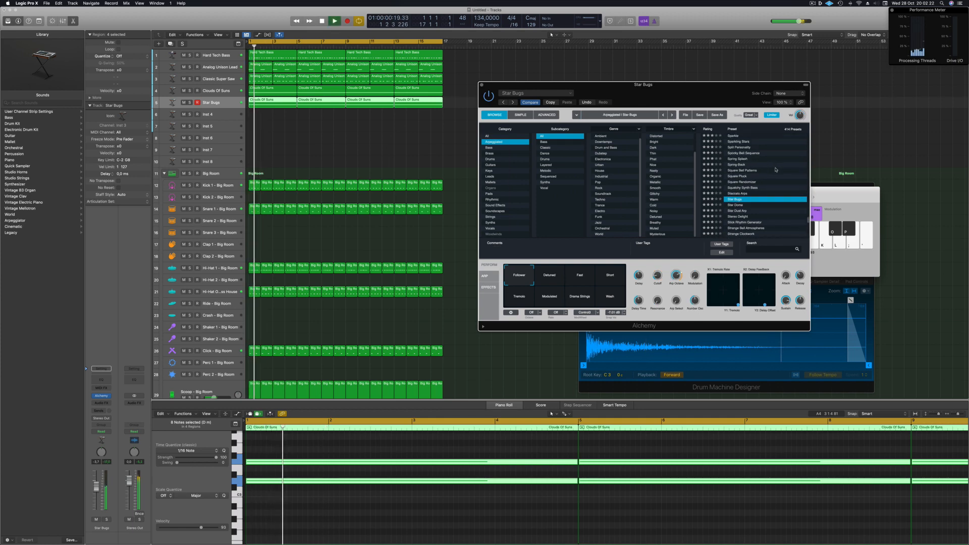
left_click(738, 164)
Audition the Sonic Shelter, Space Bass Patterns and Soft Ambient Arps presets and load Smooth Synth Arp on the fifth track.
scroll(757, 172, "up", 5)
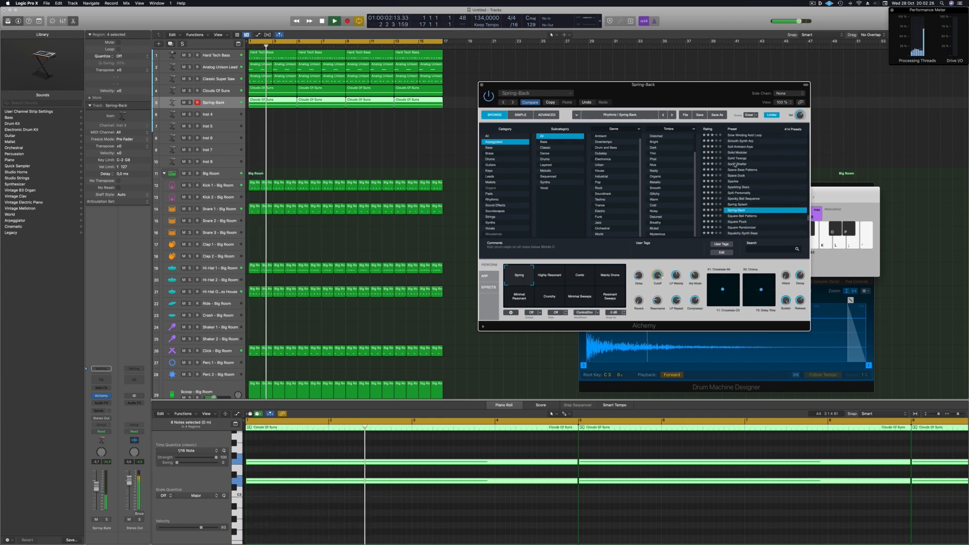
left_click(735, 165)
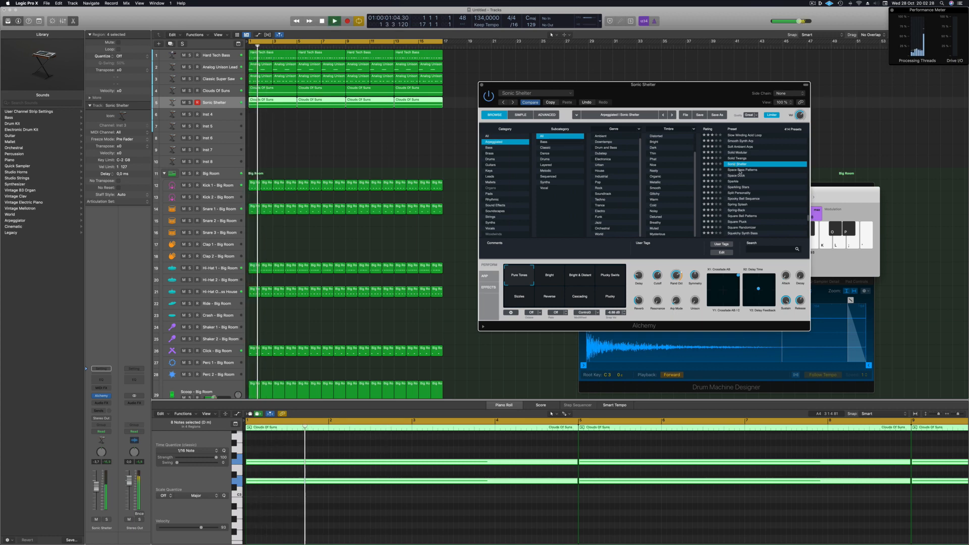
left_click(739, 170)
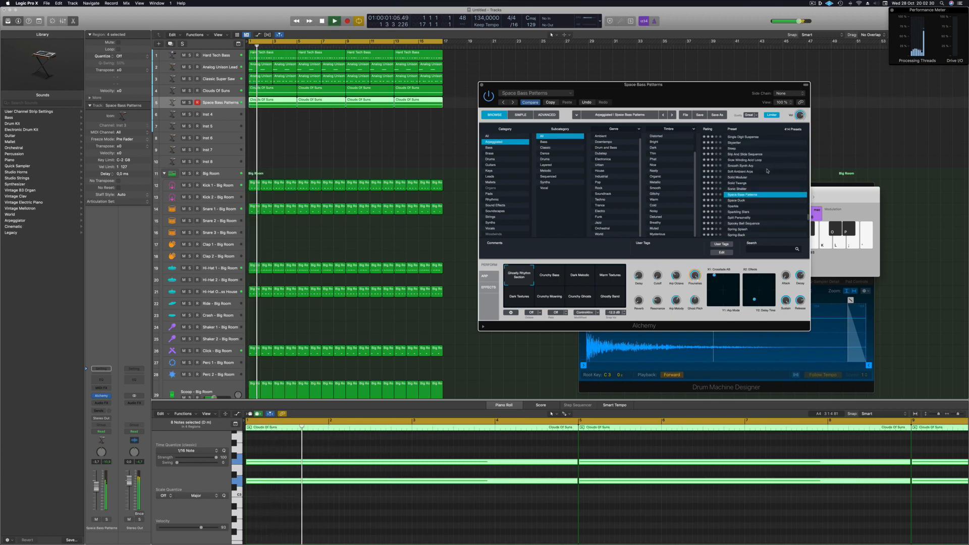
left_click(737, 173)
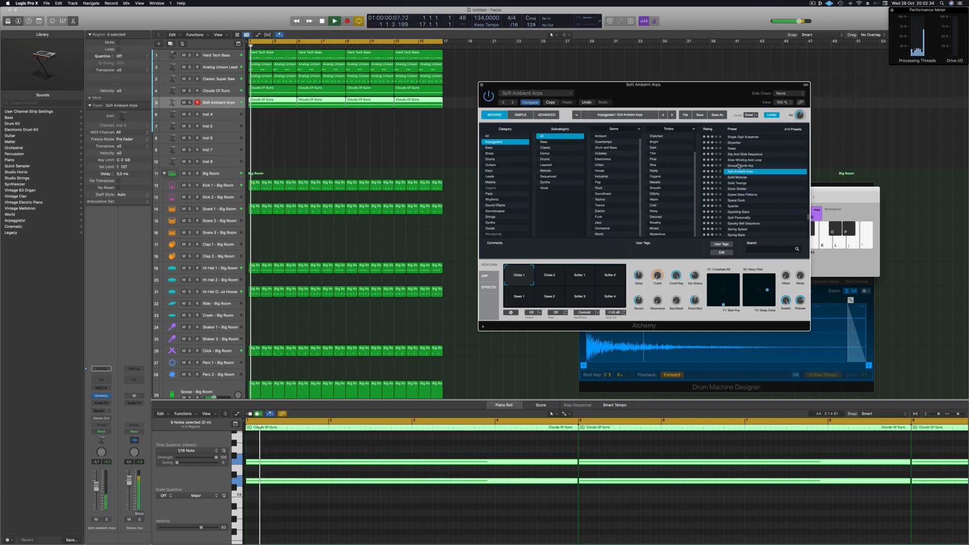
left_click(739, 165)
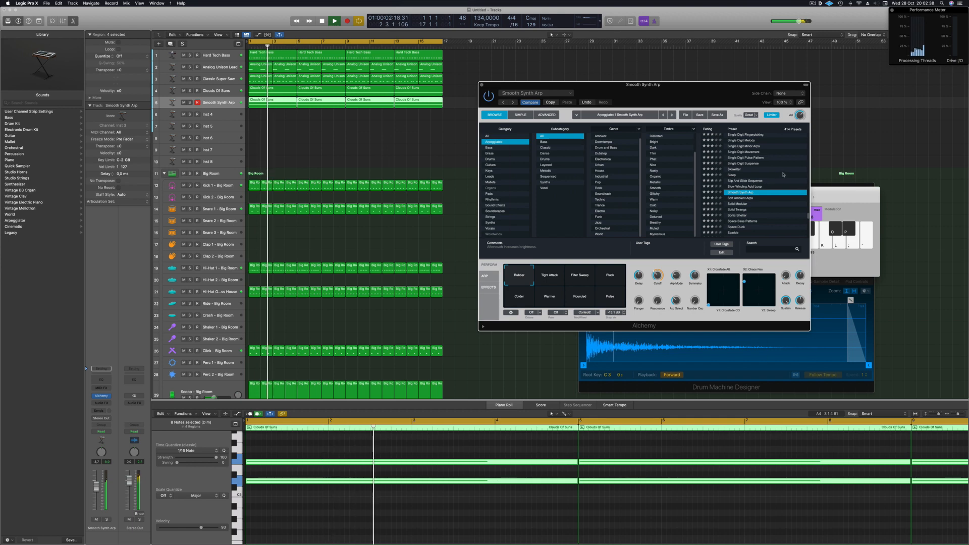
Audition the Tight Attack, Filter Sweep, Pluck, Cooler, Warmer and Pulse variations of Smooth Synth Arp over the loop.
left_click(552, 278)
left_click(583, 280)
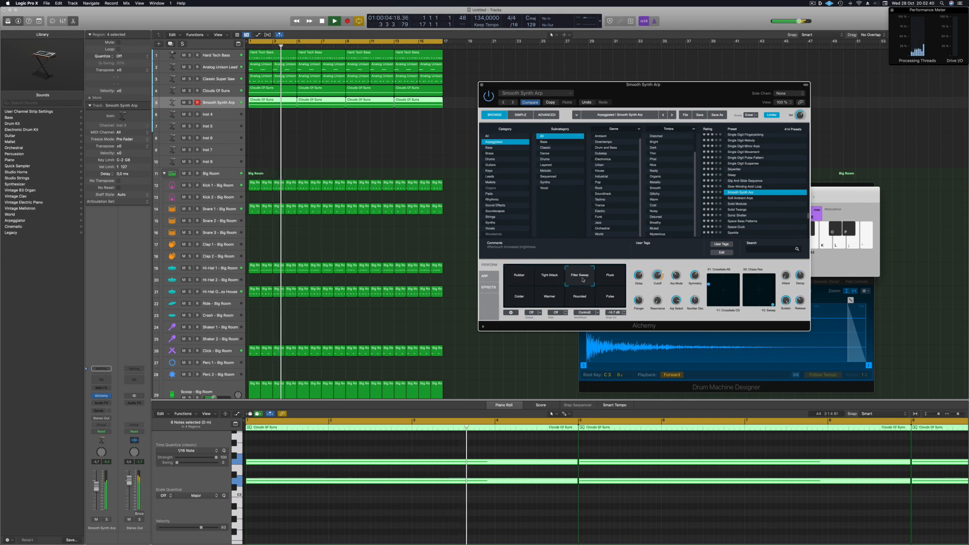
left_click(618, 275)
left_click(520, 298)
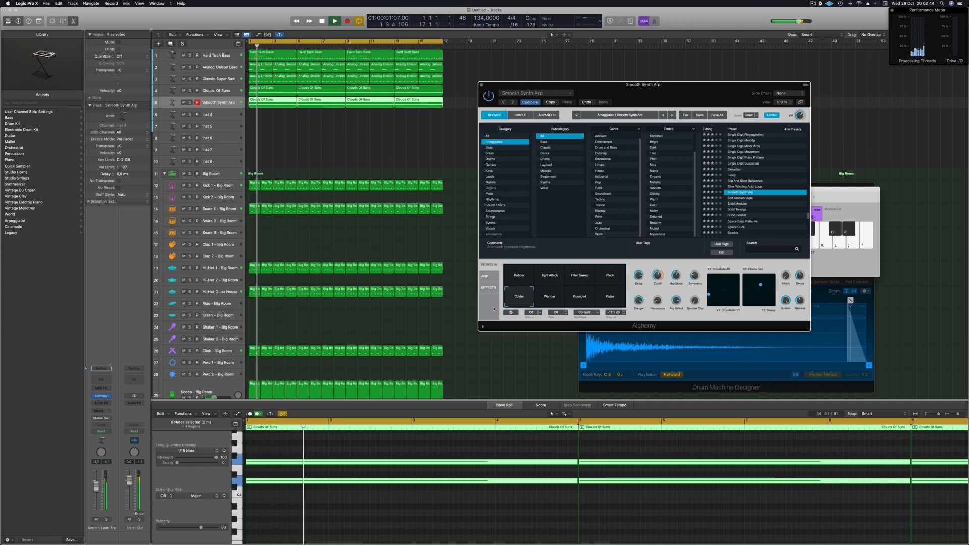
left_click(555, 303)
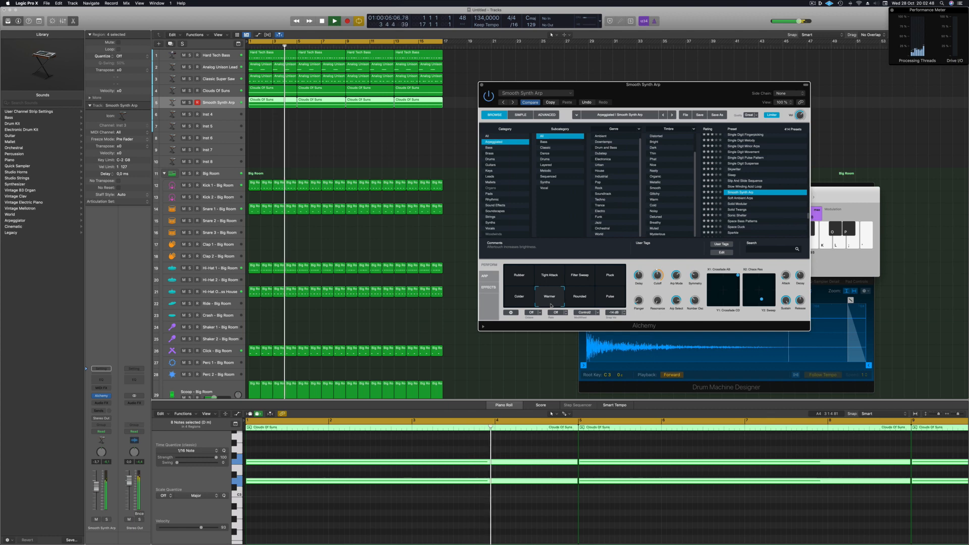
left_click(610, 298)
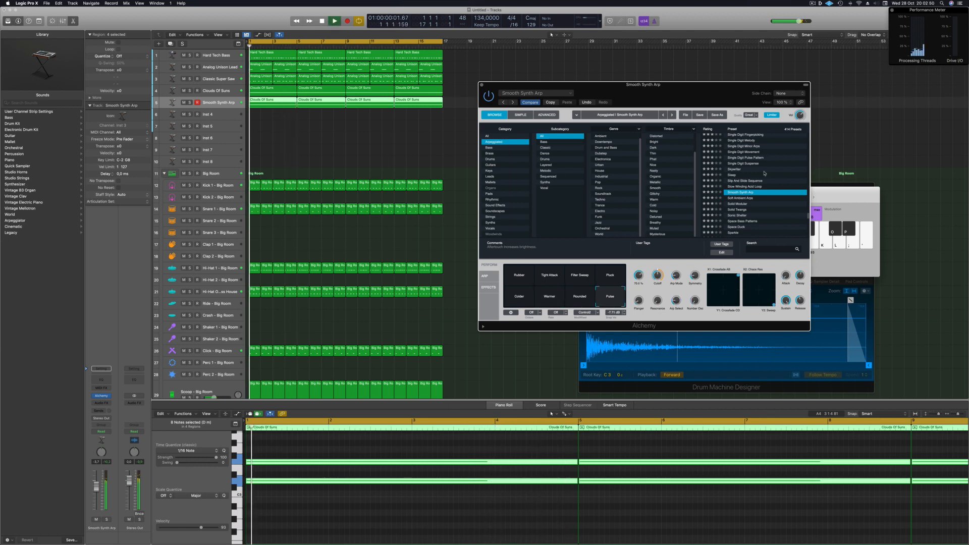
Audition the Slow Winding Acid Loop, Slip And Slide Sequence, Sleep and Single Digit Bass Sequence presets on the fifth track.
left_click(746, 187)
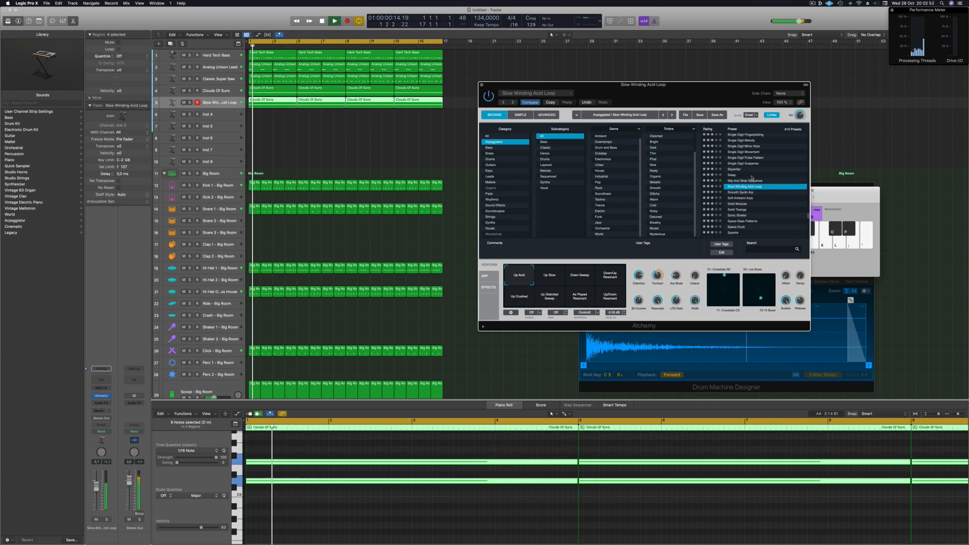
left_click(751, 181)
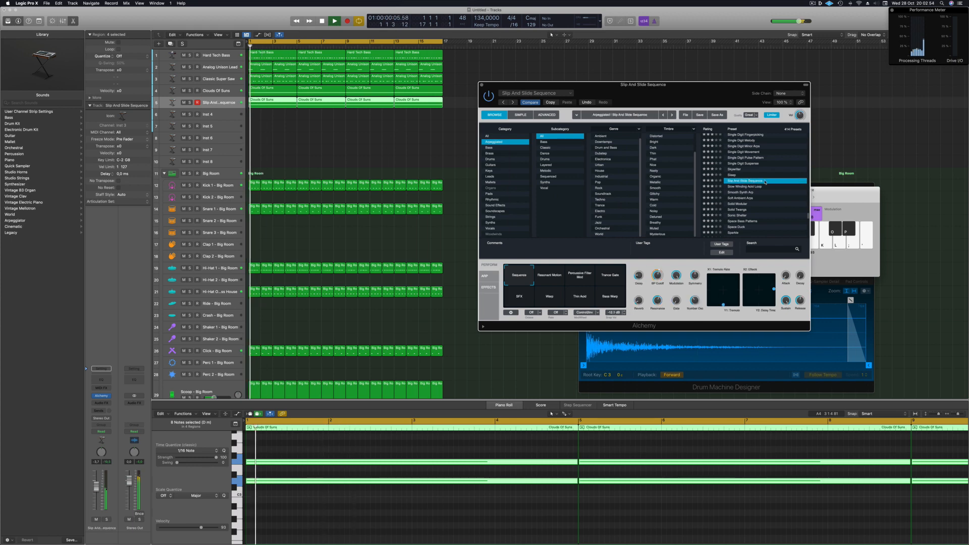
scroll(764, 183, "up", 2)
left_click(743, 198)
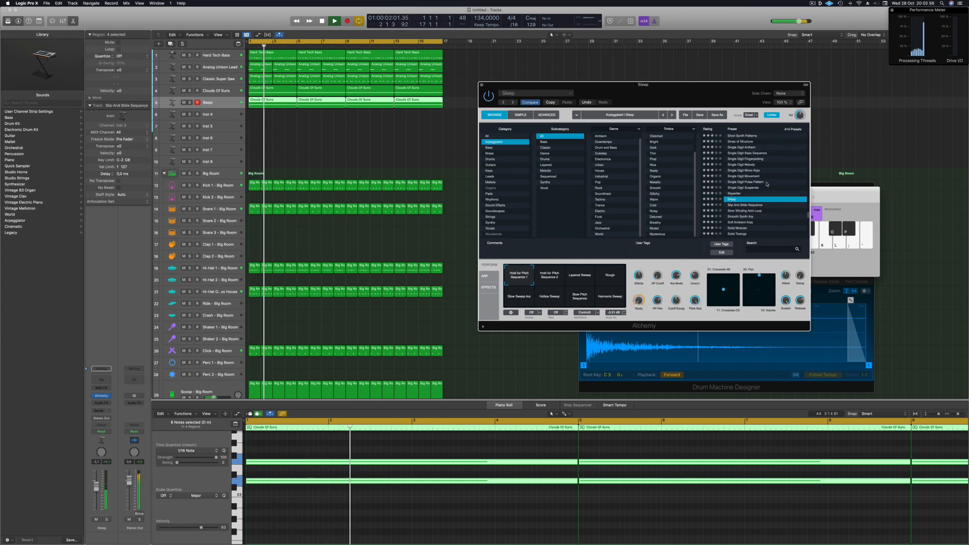
left_click(735, 193)
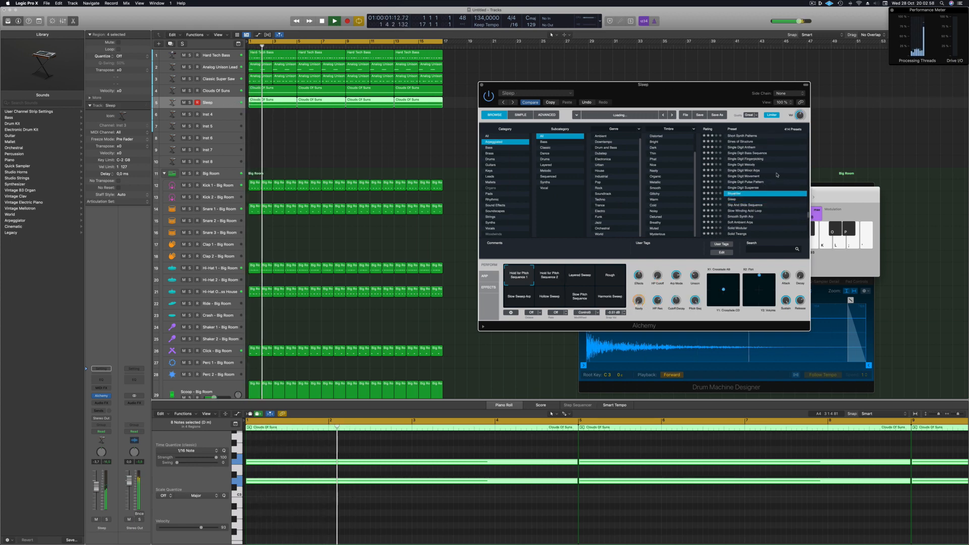
scroll(774, 175, "up", 2)
left_click(749, 173)
scroll(776, 169, "up", 3)
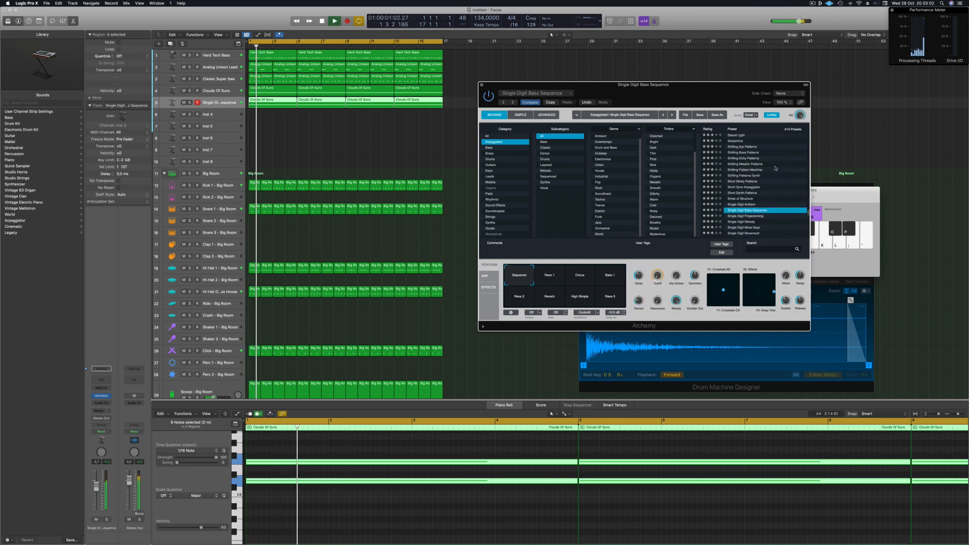
Compare the Rave 1, Circus and Bass 1 variations of Single Digit Bass Sequence, return to Sequence and restart the loop.
scroll(772, 169, "down", 2)
left_click(546, 278)
left_click(584, 281)
left_click(611, 279)
left_click(523, 278)
key("Return")
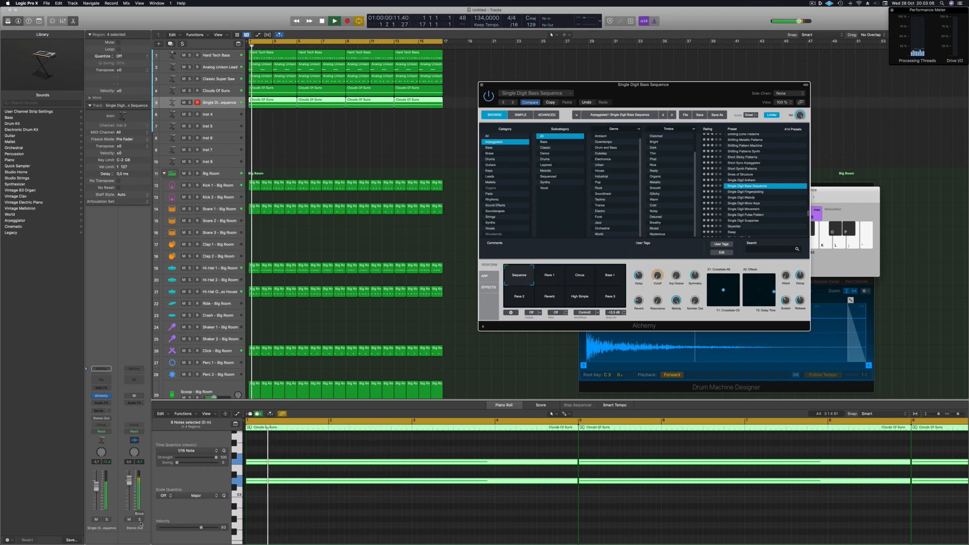
Audition the Single Digit Melody and Sines of Structure presets on the fifth track.
left_click(838, 146)
key("space")
left_click(744, 197)
key("space")
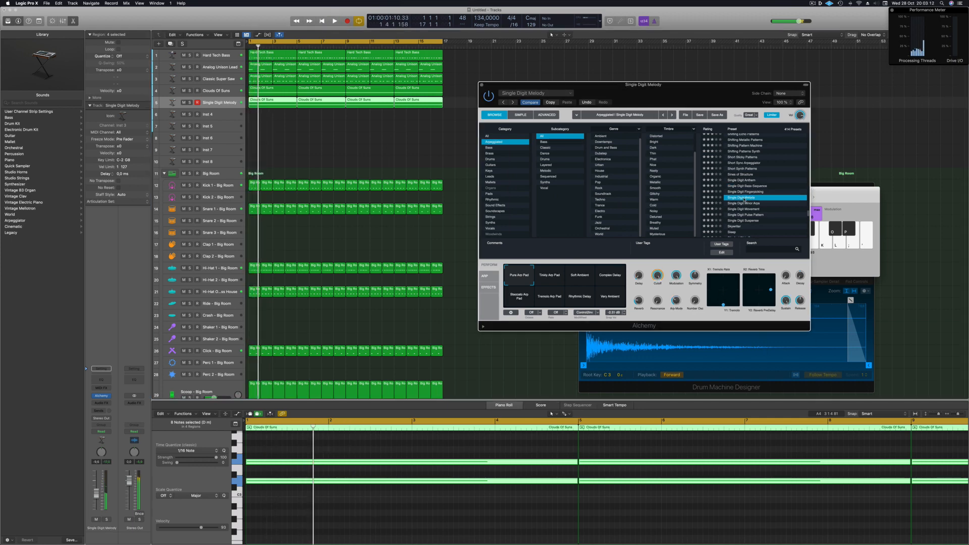
left_click(761, 175)
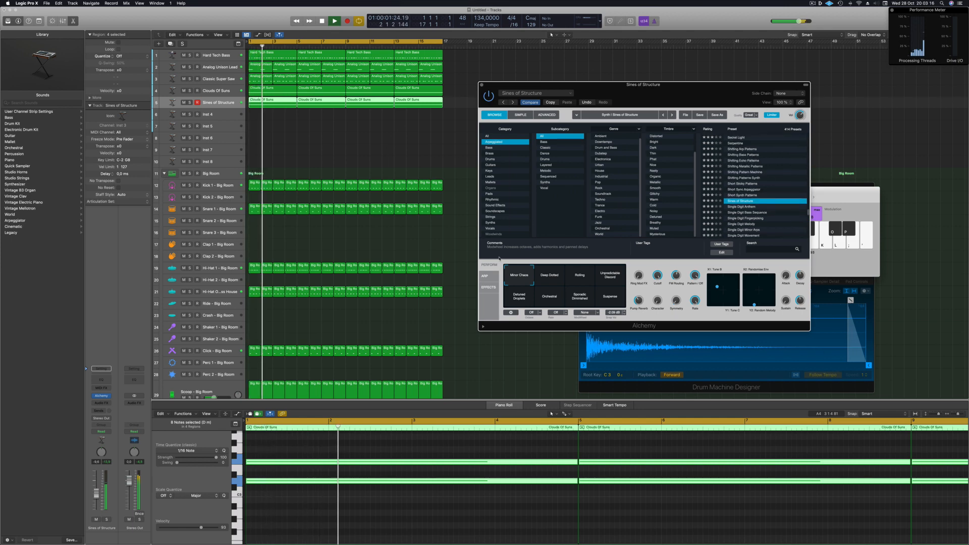
Audition the Sines of Structure variations from Deep Dotted through Suspense and return to the first variation.
left_click(547, 275)
left_click(582, 279)
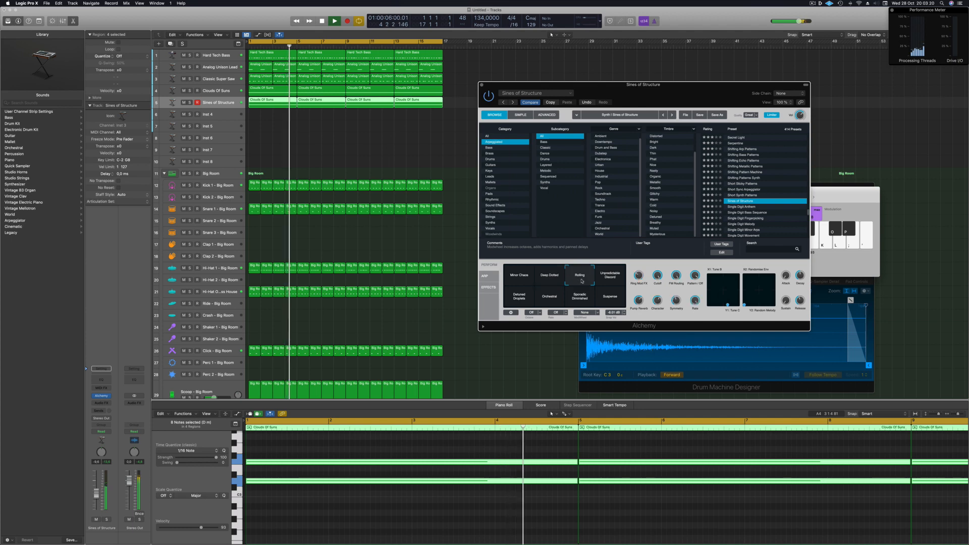
left_click(608, 277)
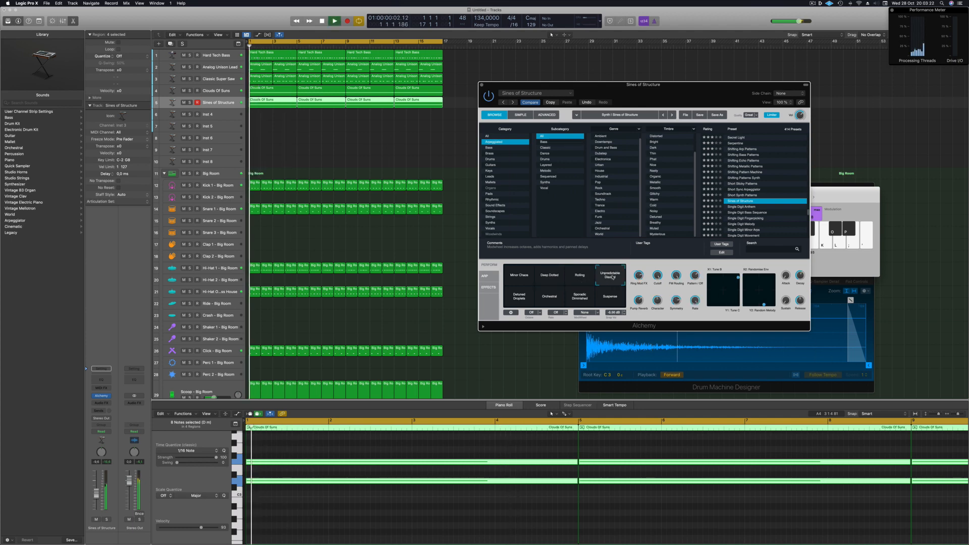
left_click(524, 299)
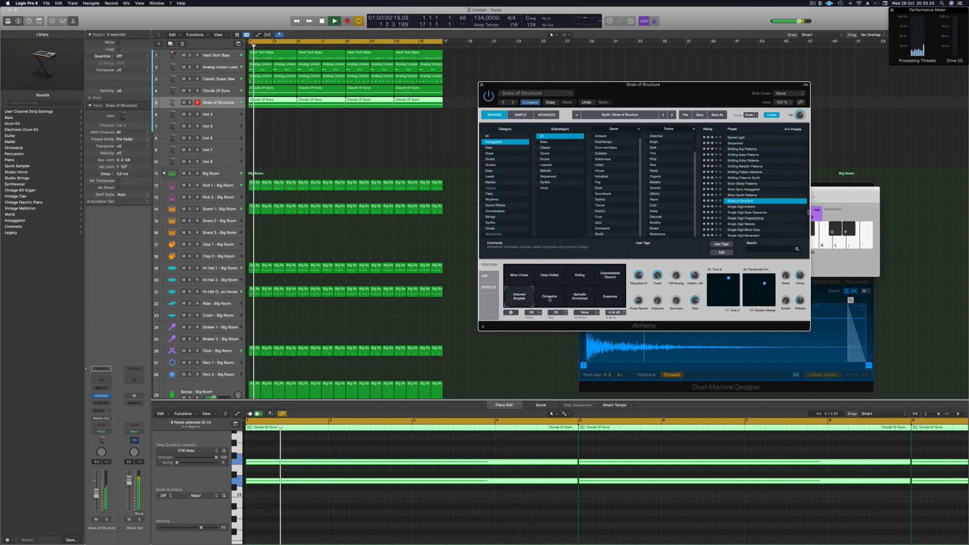
left_click(550, 299)
left_click(581, 298)
left_click(615, 299)
left_click(518, 278)
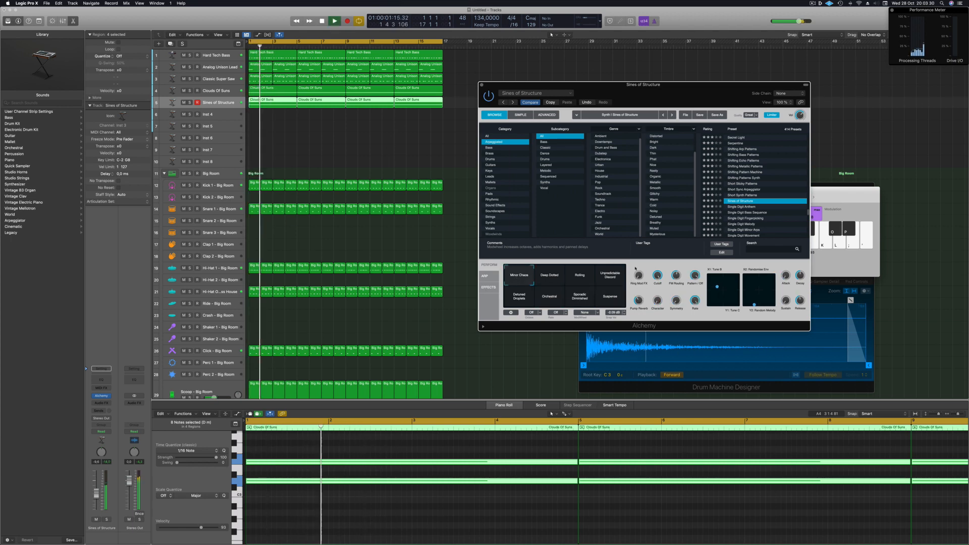
Audition the Short Synth Patterns, Short Sync Arpeggiator and Short Sticky Patterns presets on the fifth track.
left_click(753, 195)
left_click(745, 189)
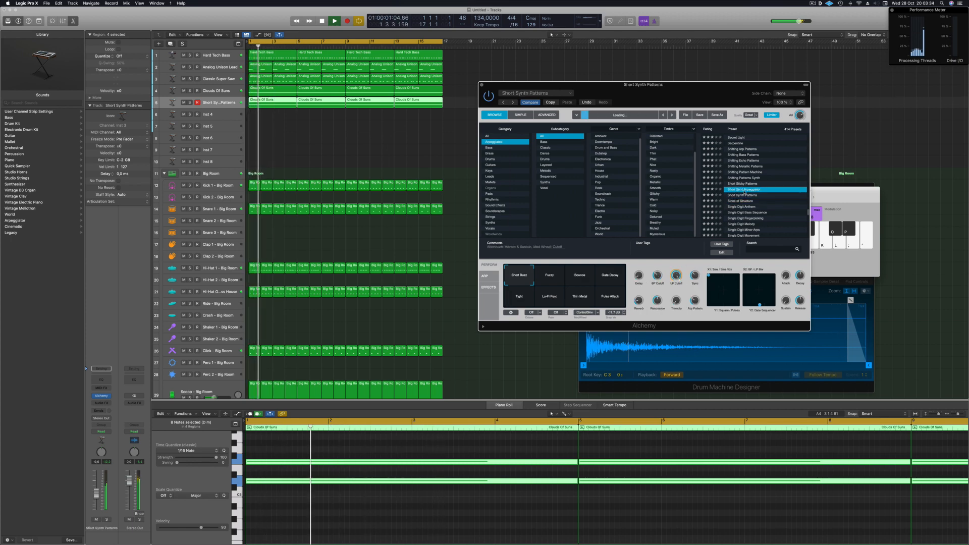
scroll(778, 192, "up", 2)
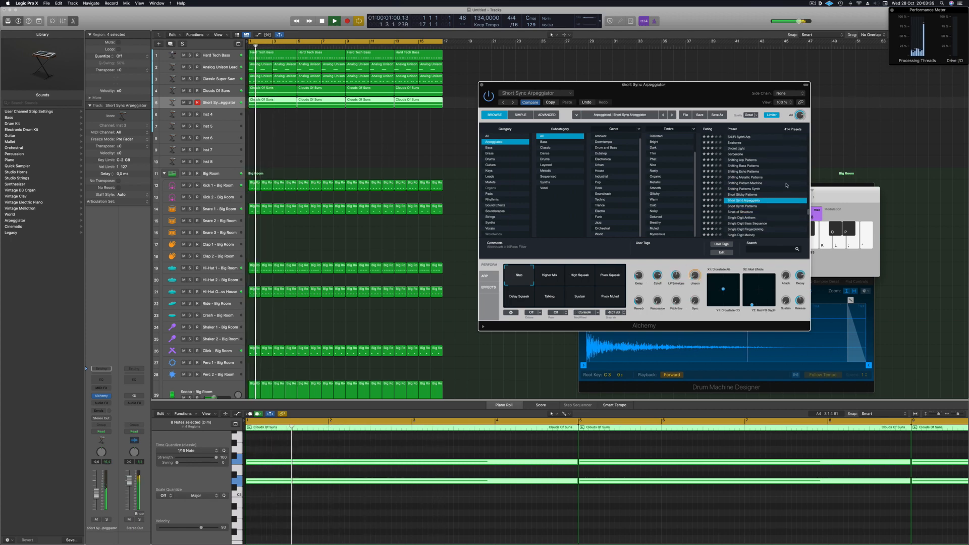
left_click(749, 195)
scroll(751, 187, "up", 2)
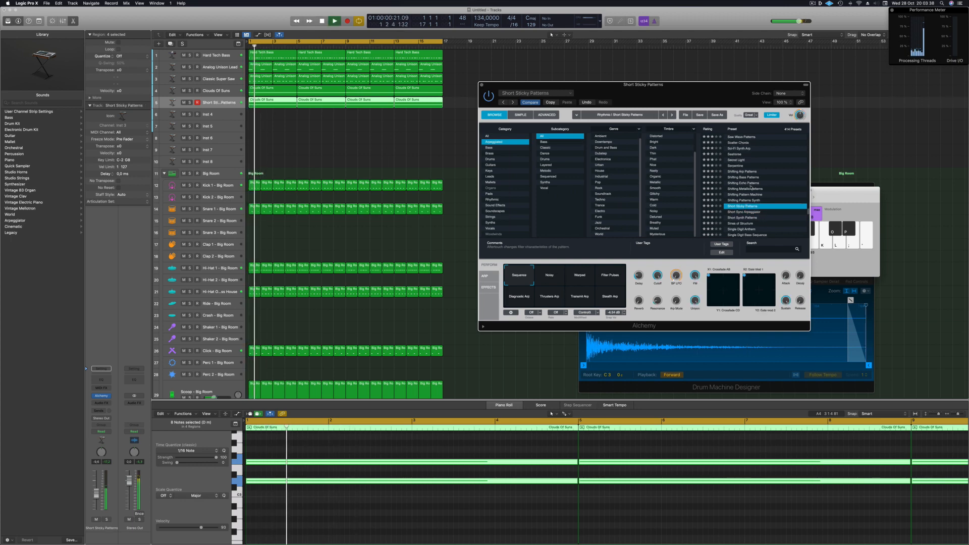
Audition the Shifting Echo Patterns, Serpentine and Secret Light presets over the loop.
left_click(745, 184)
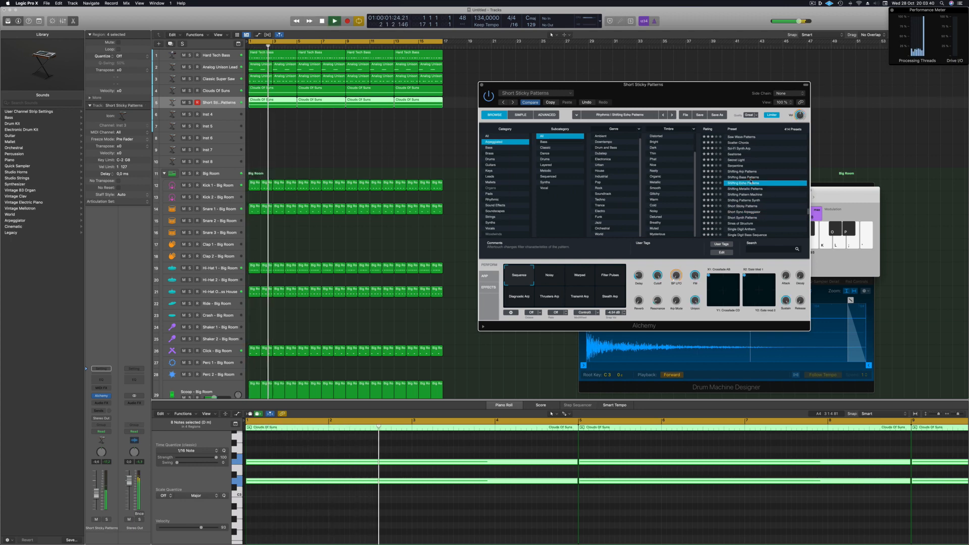
scroll(760, 182, "up", 2)
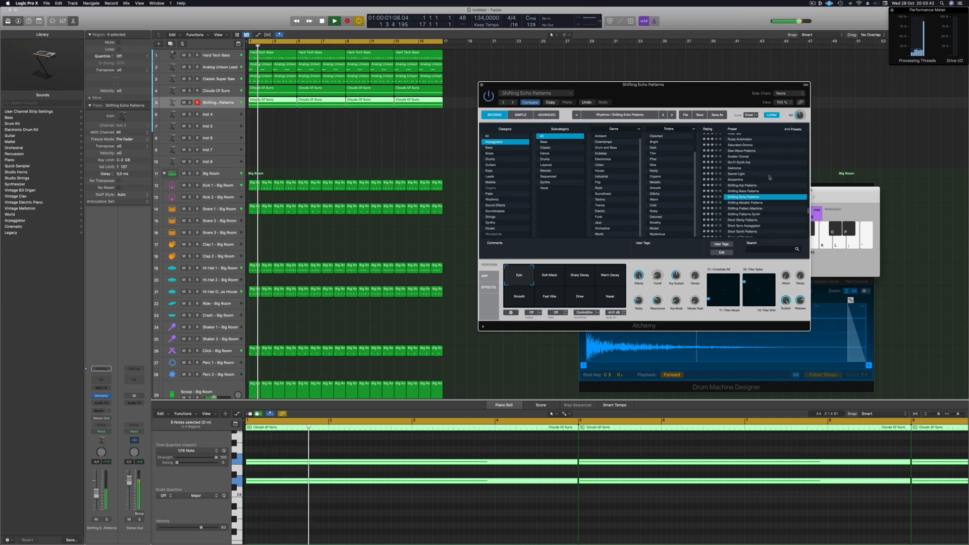
scroll(768, 175, "up", 1)
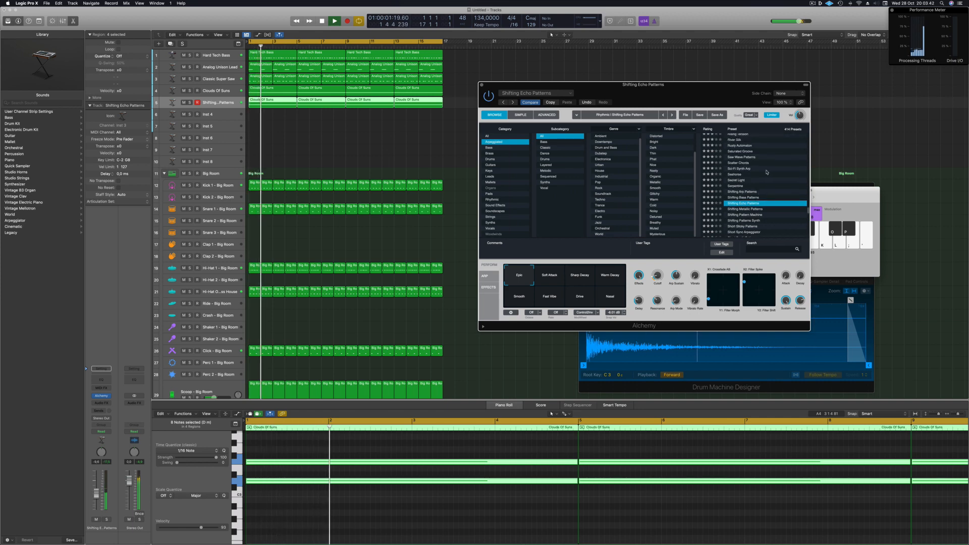
left_click(738, 186)
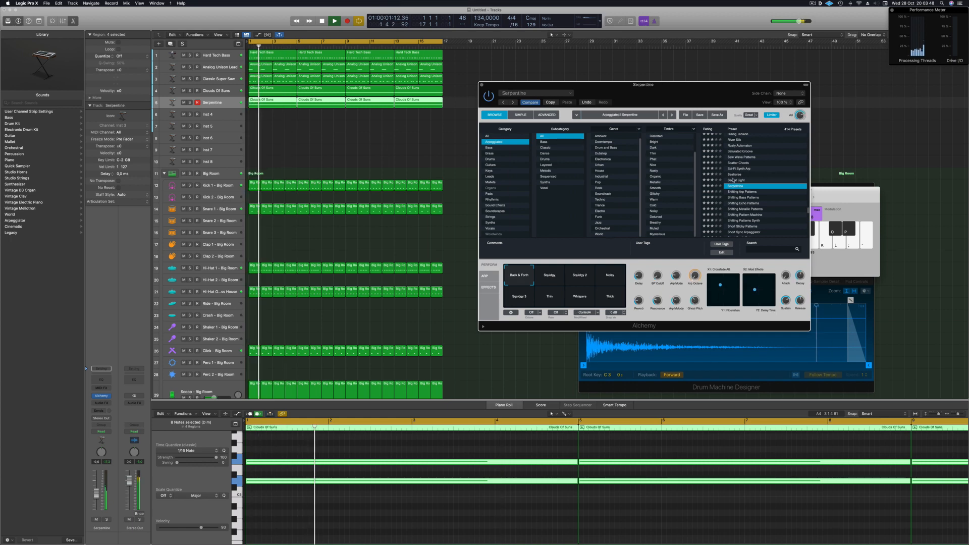
left_click(733, 180)
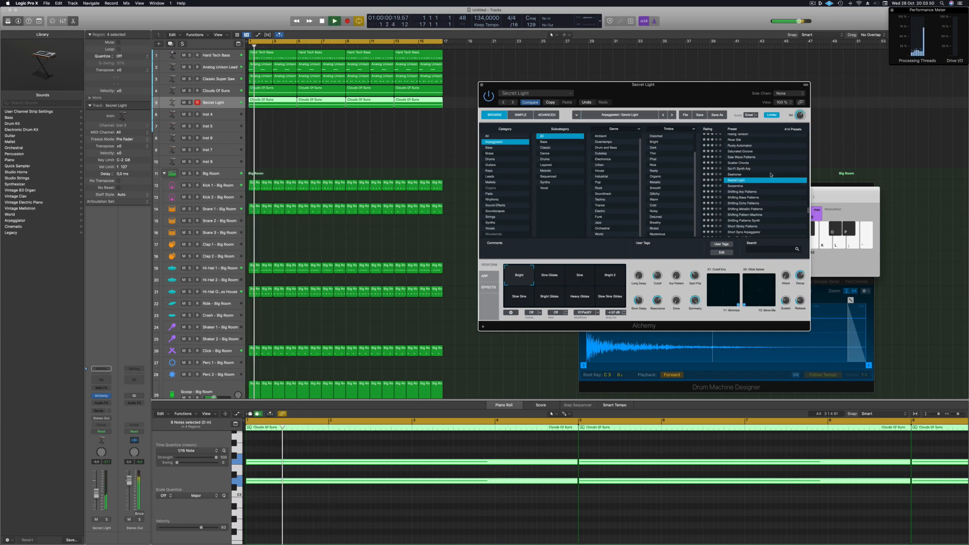
Compare Secret Light's glide, sine and bright variations, return to Bright, and check the track in solo.
scroll(771, 175, "up", 3)
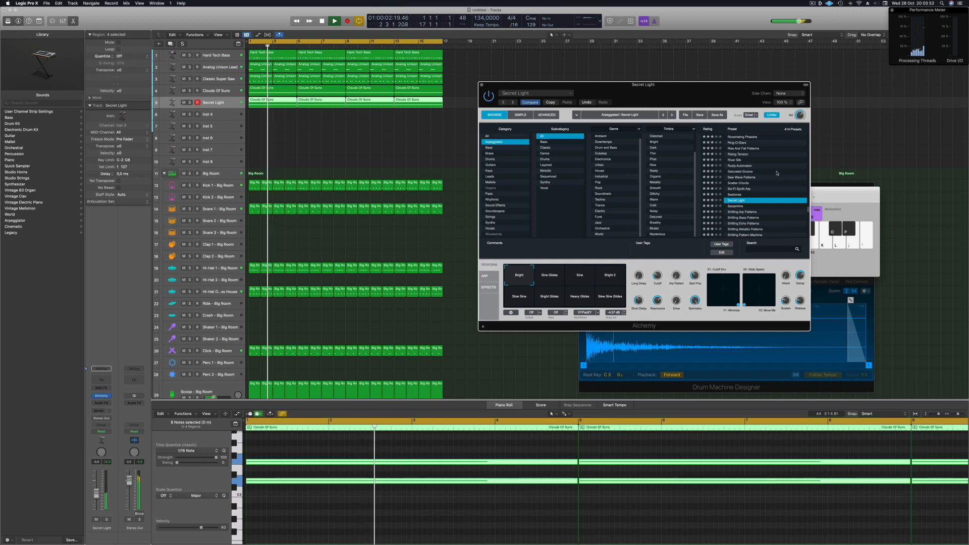
left_click(561, 283)
left_click(579, 280)
left_click(604, 277)
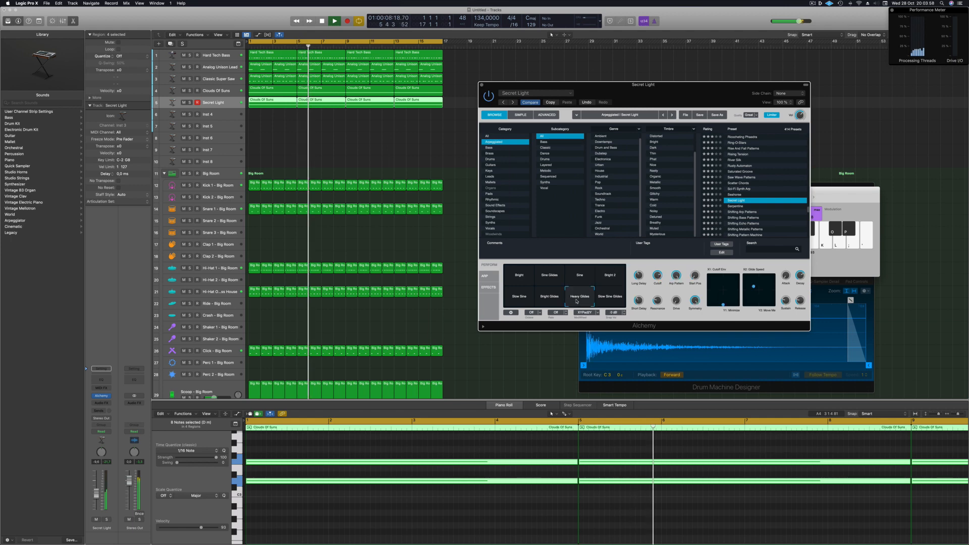
left_click(545, 298)
left_click(525, 267)
key("Return")
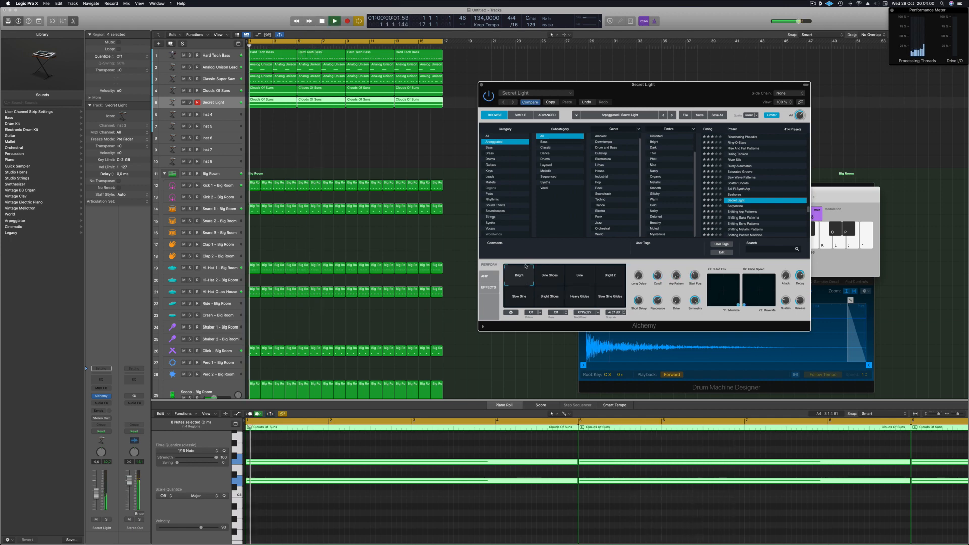
left_click(107, 520)
left_click(106, 520)
key("space")
Audition the Rise And Fall Patterns and Ring-O-Stars presets and load Rhythm Ghost 01 on the fifth track.
scroll(737, 191, "up", 3)
left_click(737, 194)
left_click(737, 188)
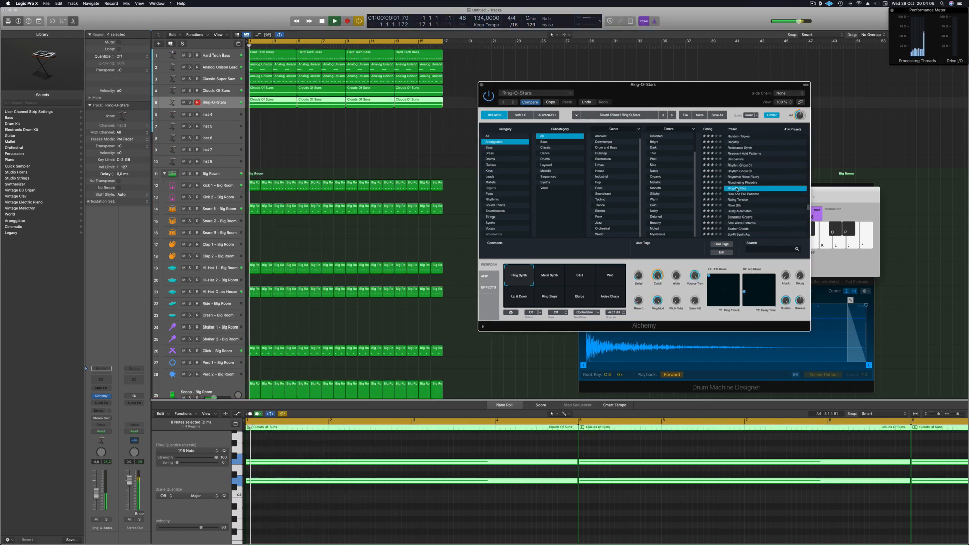
scroll(770, 188, "up", 1)
left_click(741, 173)
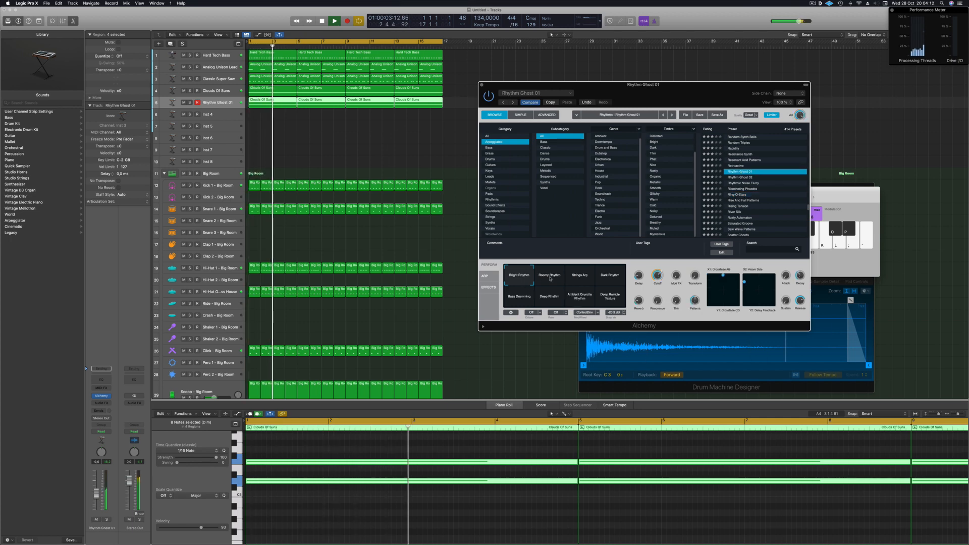
Compare Rhythm Ghost 01's Roomy Rhythm, Strings Arp, Dark Rhythm, Bass Drumming, Deep Rhythm and Ambient Crunchy Rhythm variations and return to Bright Rhythm.
left_click(551, 277)
left_click(580, 278)
left_click(608, 280)
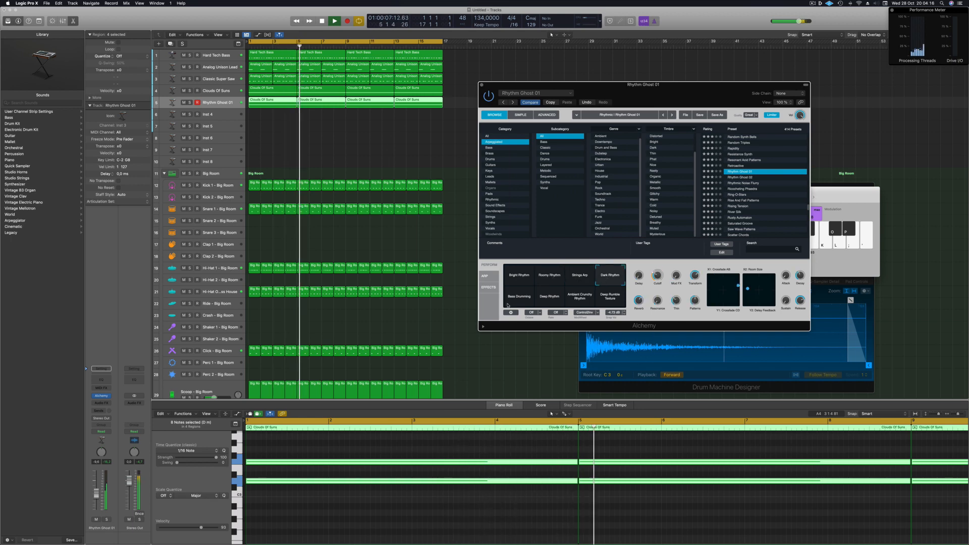
left_click(532, 301)
key("Return")
left_click(559, 302)
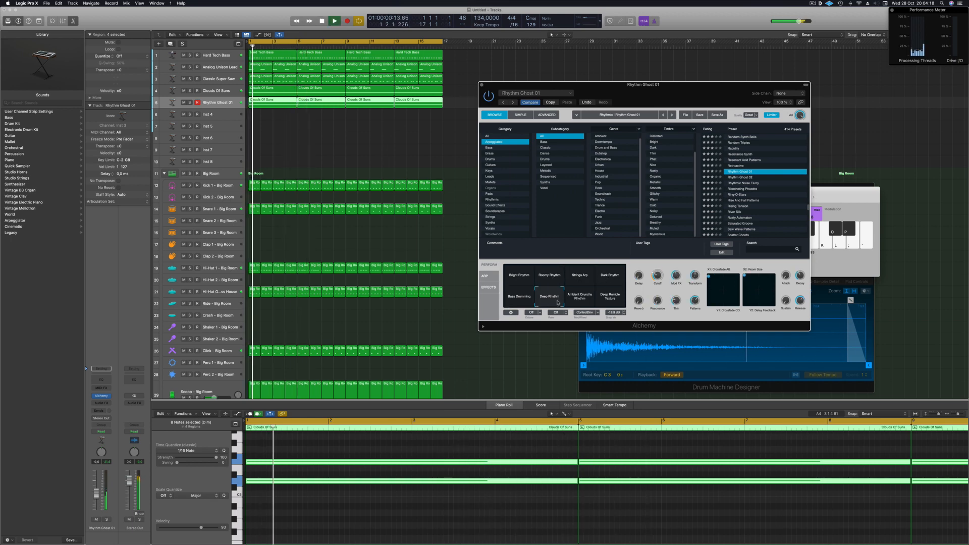
left_click(579, 297)
left_click(519, 275)
key("Return")
Listen to the Rhythm Ghost 01 track in solo, restore the full mix, and raise its volume slightly.
left_click_drag(98, 495, 97, 495)
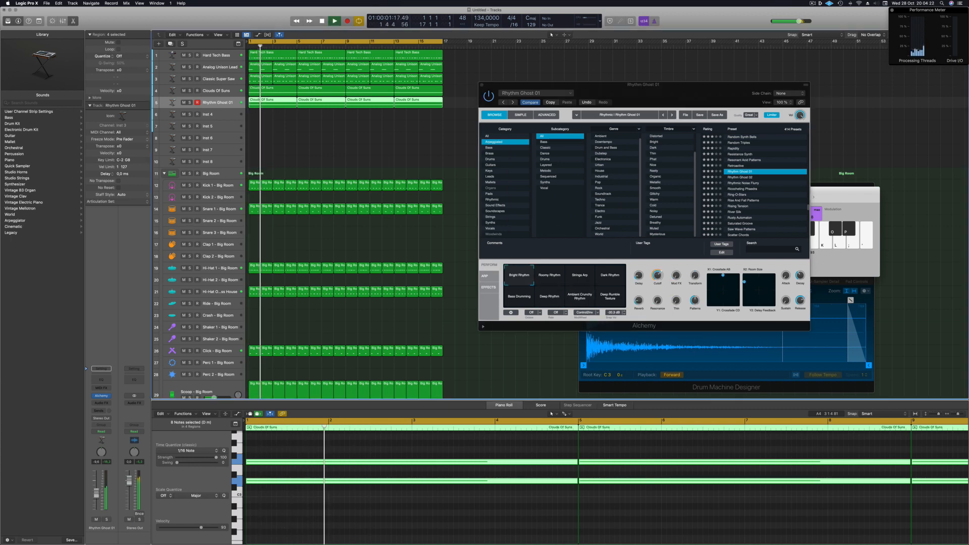
left_click(108, 521)
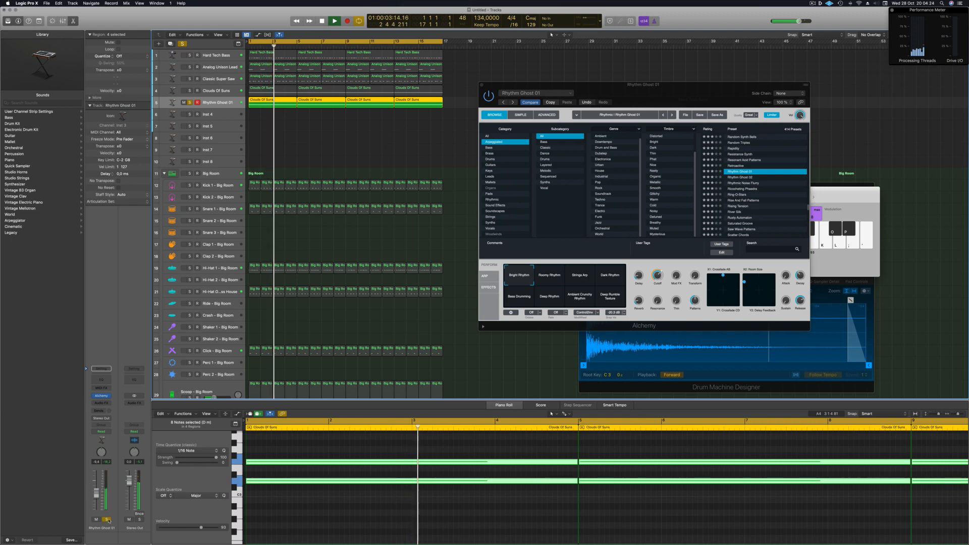
left_click(108, 521)
key("Return")
left_click_drag(97, 494, 97, 493)
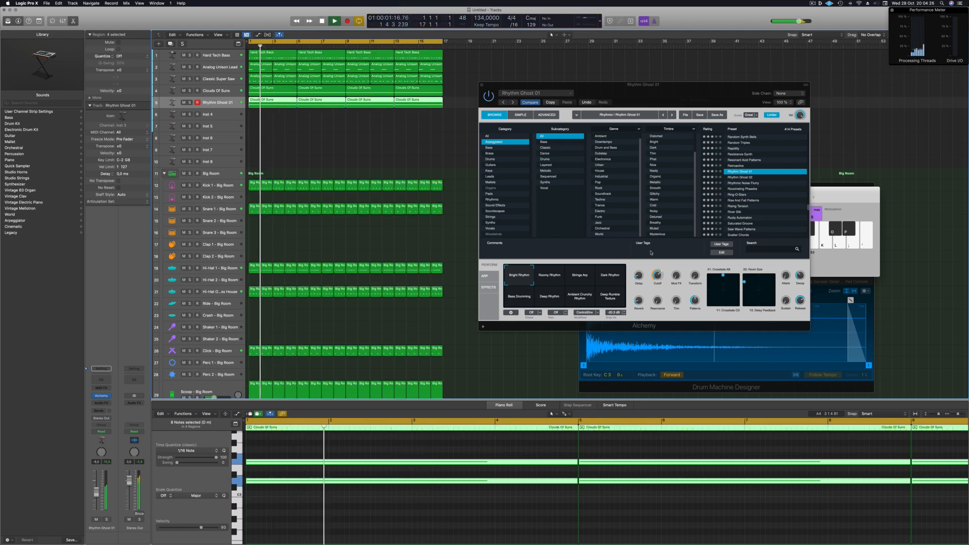
Reposition the control points of Rhythm Ghost 01's two performance XY pads to reshape the crossfade and room sound.
left_click_drag(724, 281, 748, 287)
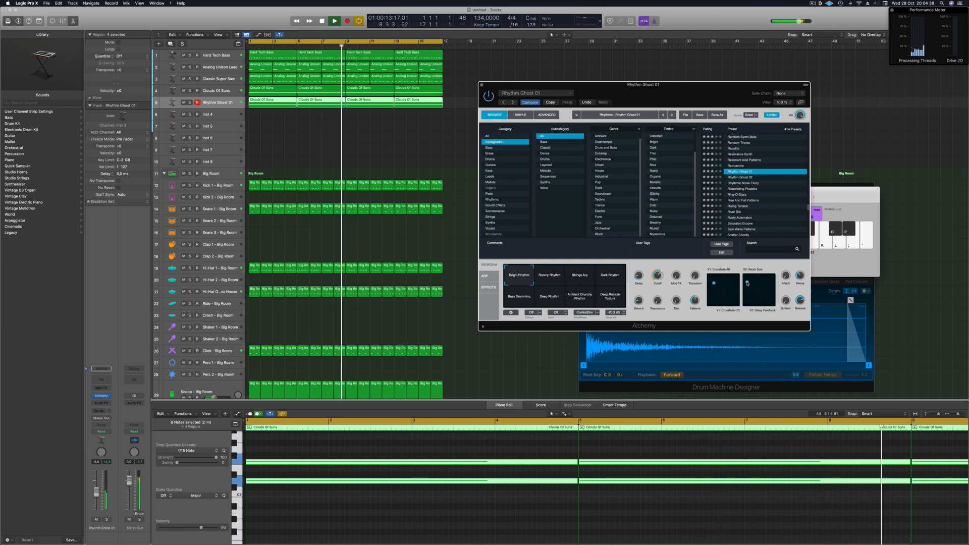
Raise the Rhythm Ghost 01 track's volume slightly during playback and close its Alchemy window.
key("space")
left_click_drag(96, 492, 96, 489)
left_click(408, 155)
left_click(481, 85)
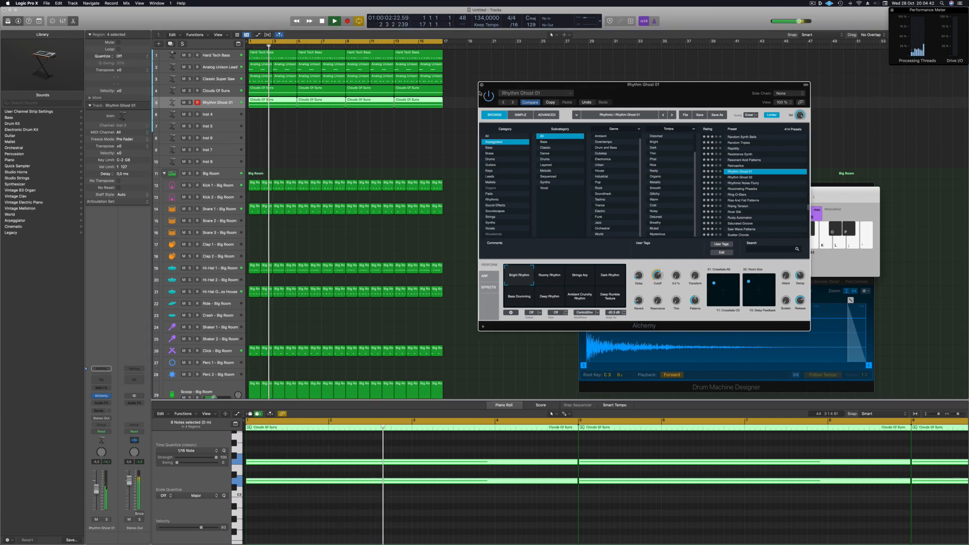
Repeat all regions on every track once directly after the 16-bar loop, extending the arrangement to bar 33.
left_click(813, 4)
left_click(626, 77)
key("super+Left")
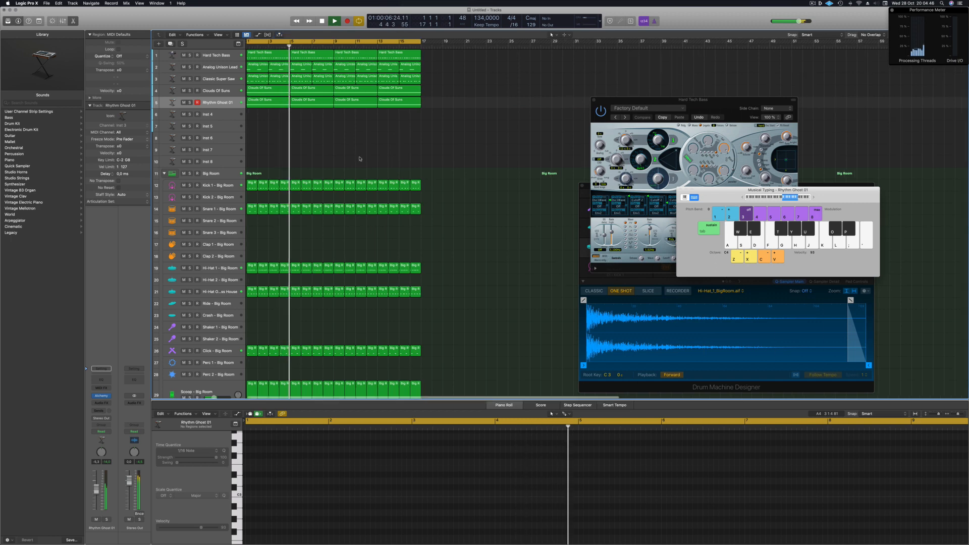
key("super+Left")
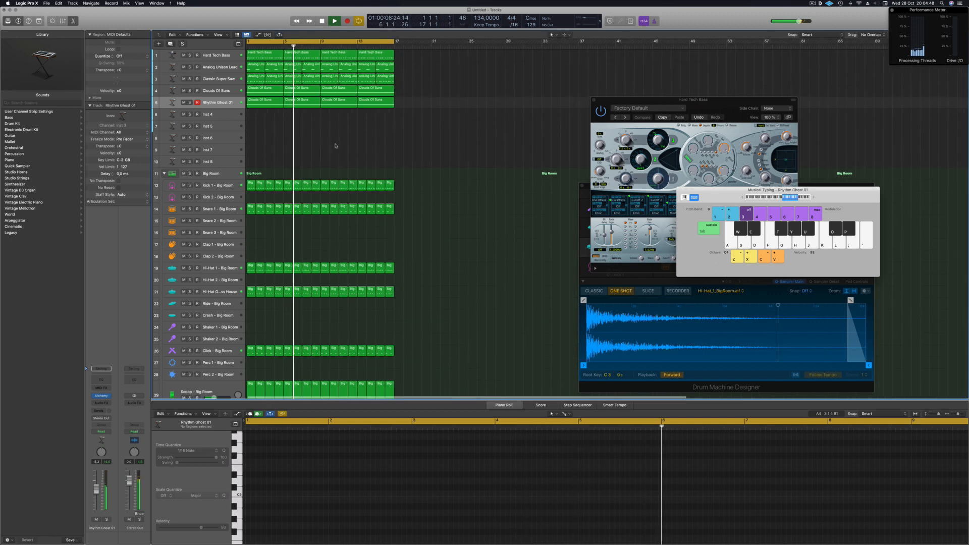
key("super+Right")
scroll(405, 153, "down", 3)
scroll(328, 127, "left", 2)
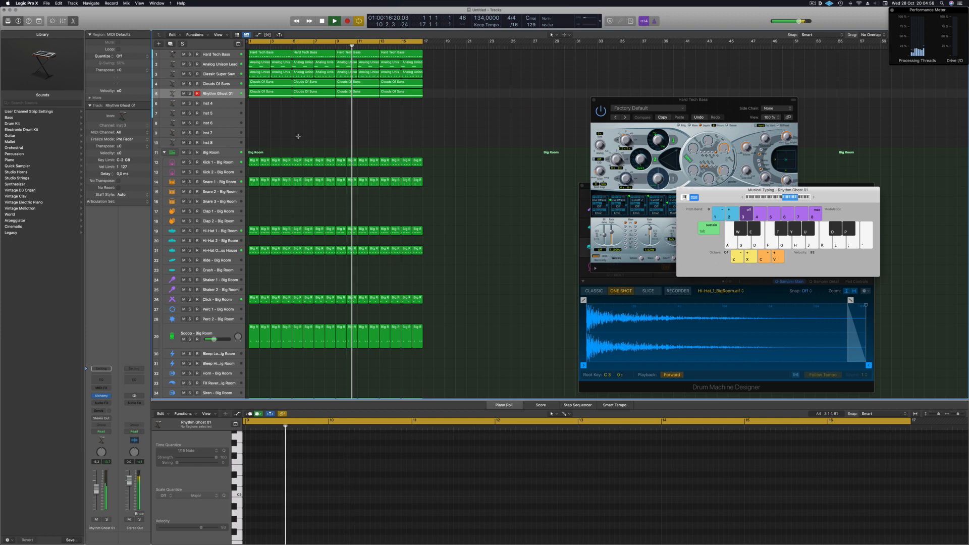
key("super+a")
key("super+r")
key("super+Left")
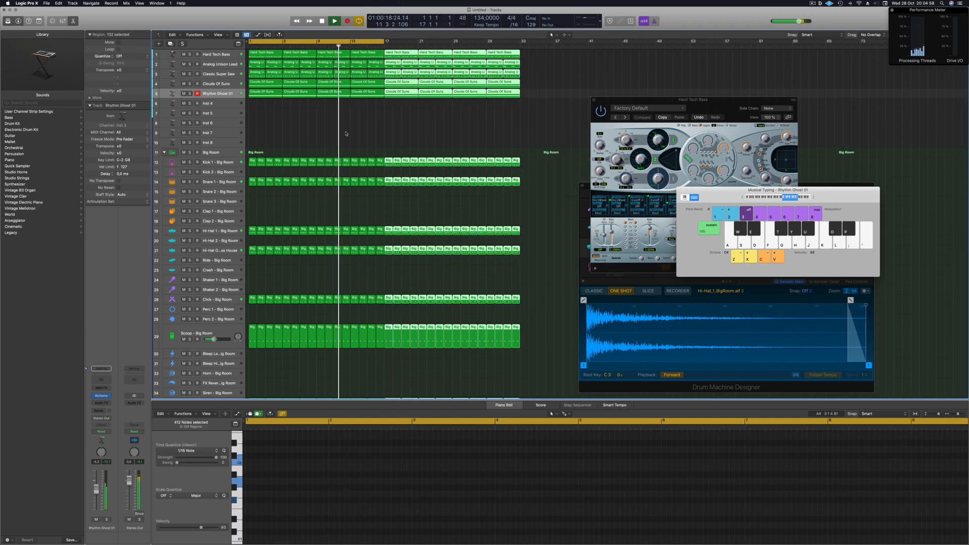
left_click(346, 134)
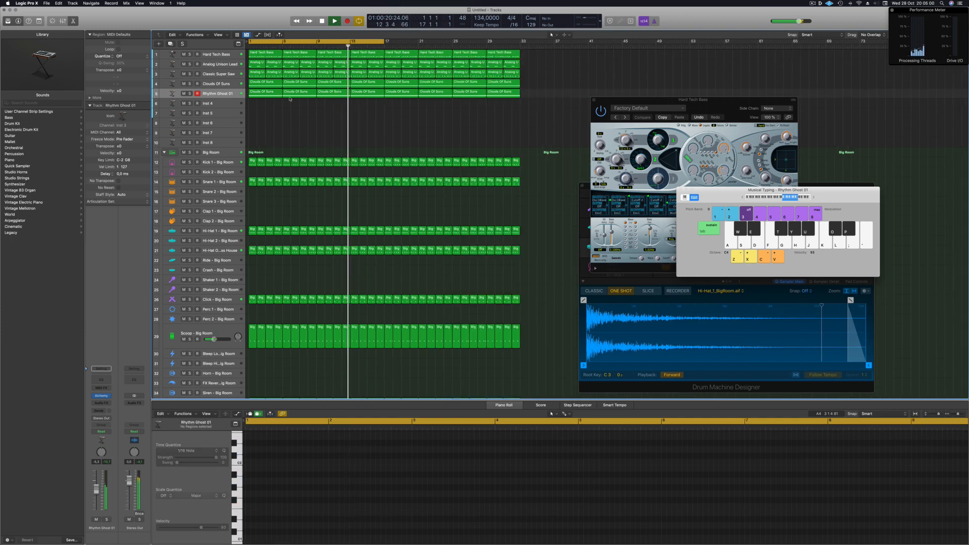
Delete the first two Clouds Of Suns regions on the fourth track, clearing bars 1 to 8.
key("Return")
left_click(263, 84)
key("Delete")
left_click(270, 92)
left_click(297, 85)
key("Delete")
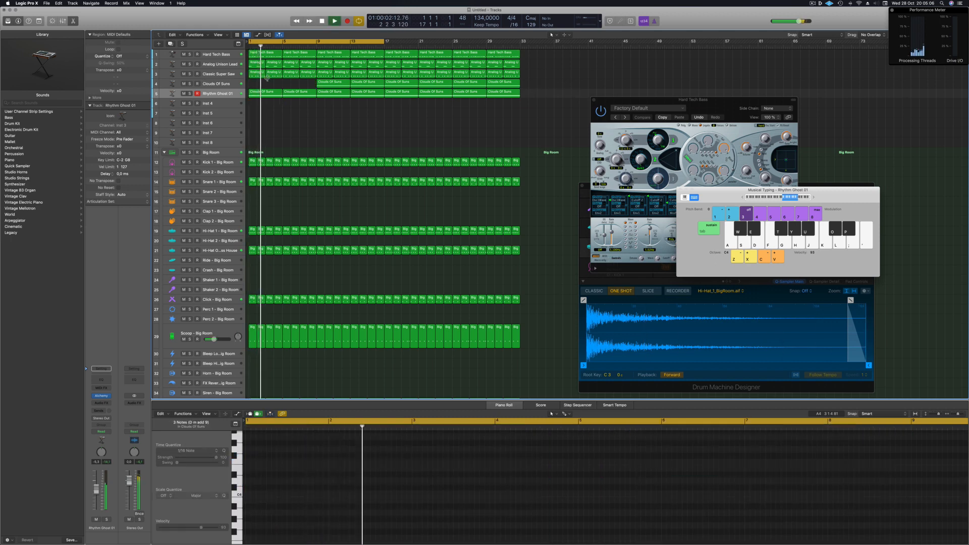
Mute the Classic Super Saw track and delete its first four regions.
left_click(185, 75)
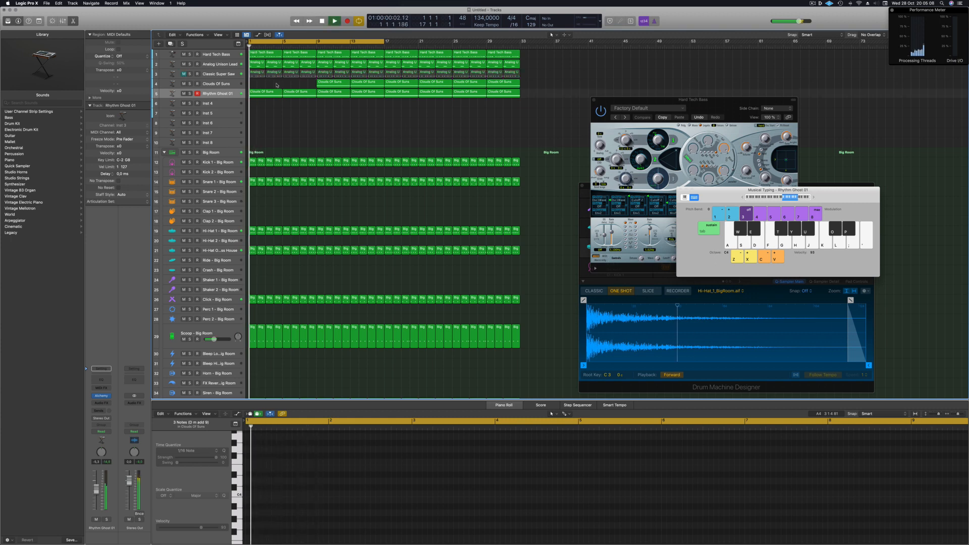
left_click_drag(256, 84, 307, 76)
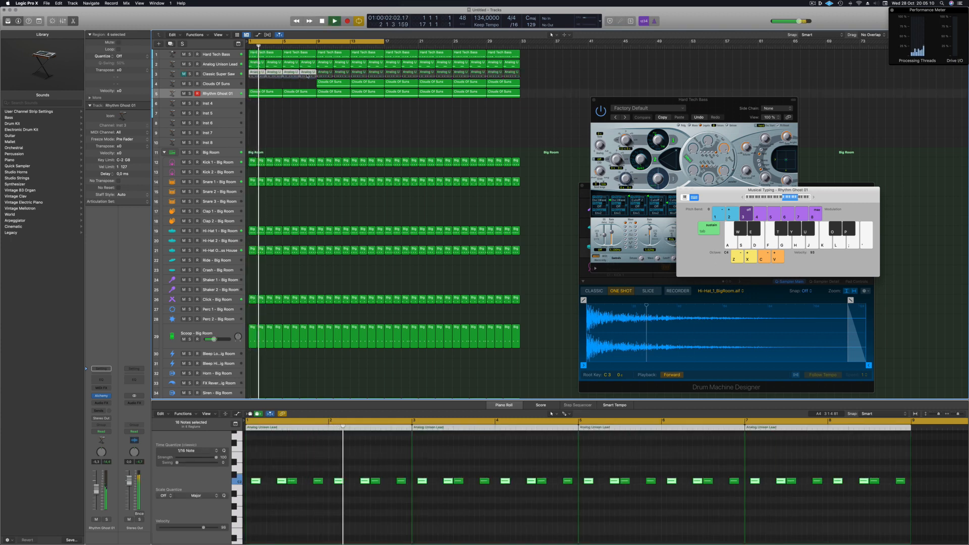
key("Delete")
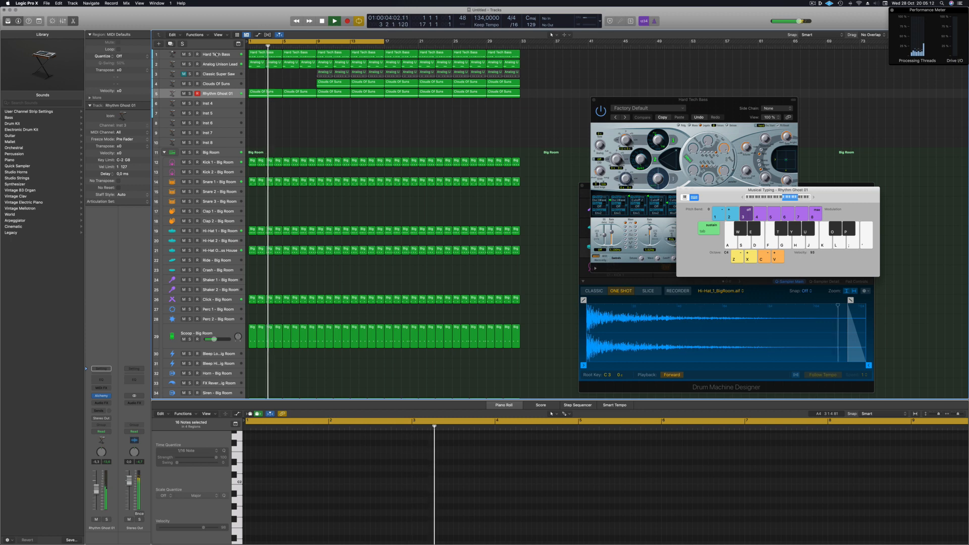
Delete the first four regions of the Analog Unison Lead track and select the Hard Tech Bass track.
left_click(226, 55)
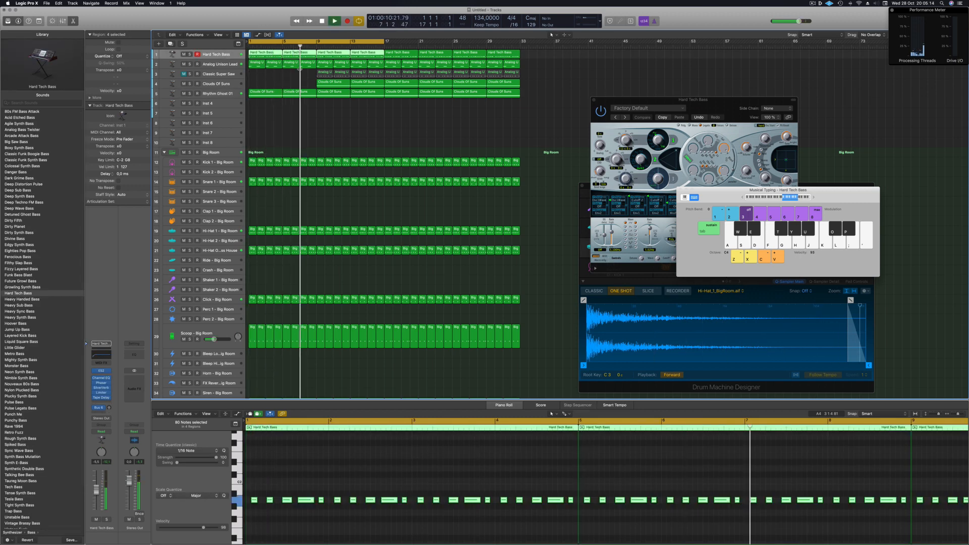
left_click_drag(262, 77, 303, 66)
key("Delete")
left_click(242, 54)
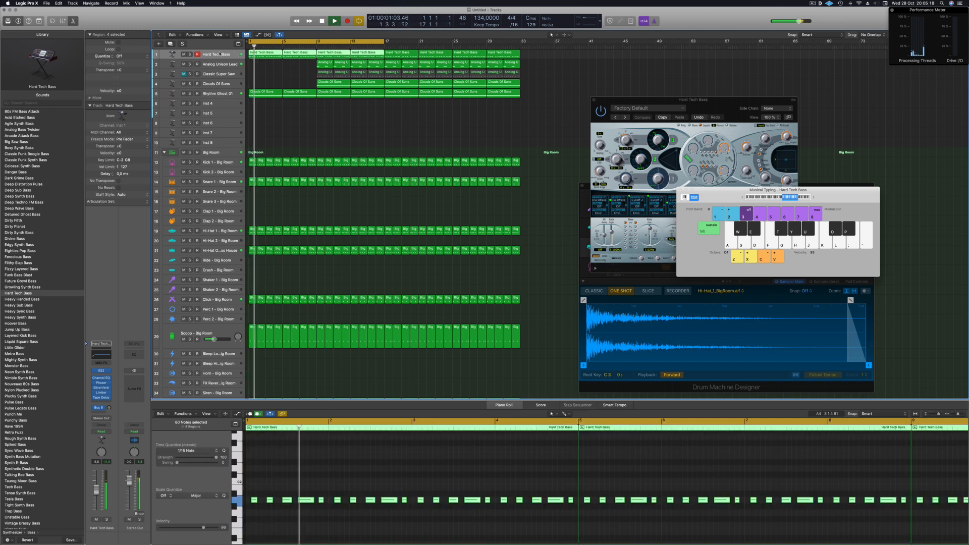
Reopen Rhythm Ghost 01's Alchemy and audition a new crossfade position plus the Strings Arp, Dark Rhythm and Deep Rumble Texture variations.
left_click(230, 92)
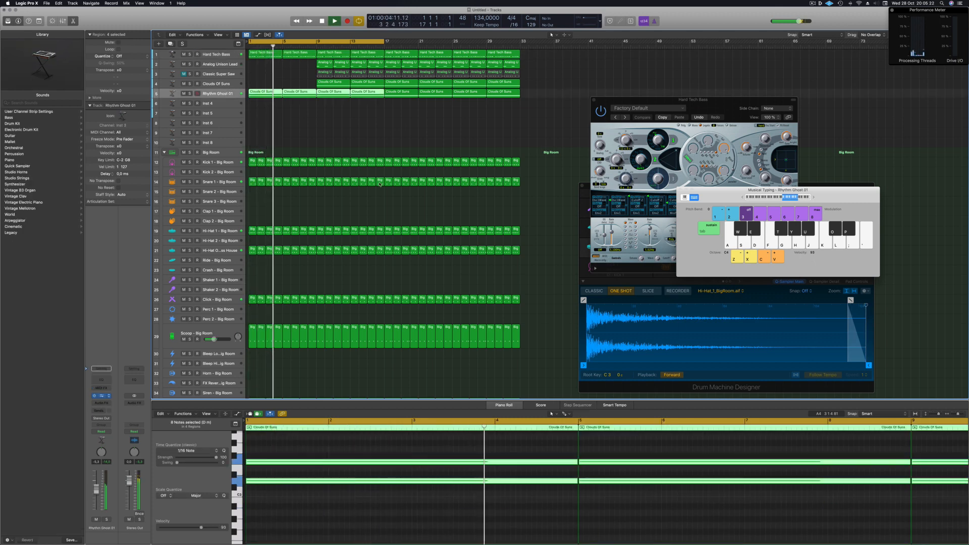
mouse_move(719, 284)
left_mouse_down()
mouse_move(714, 296)
mouse_move(713, 283)
left_mouse_up()
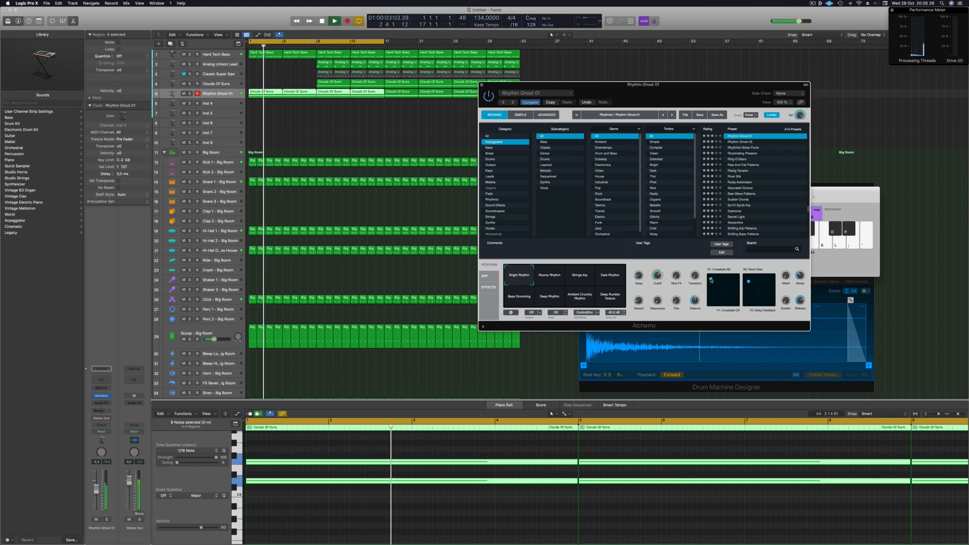
left_click(584, 276)
left_click(608, 278)
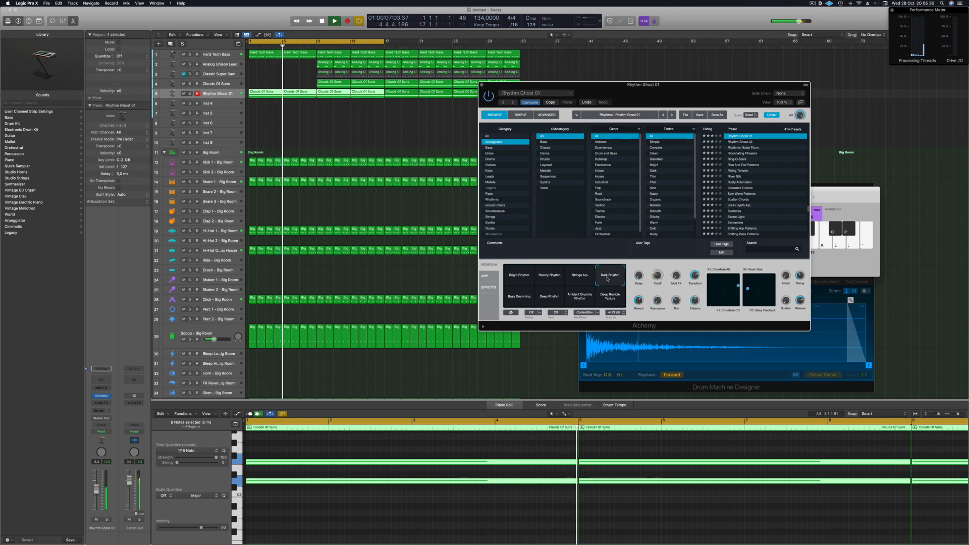
left_click(611, 298)
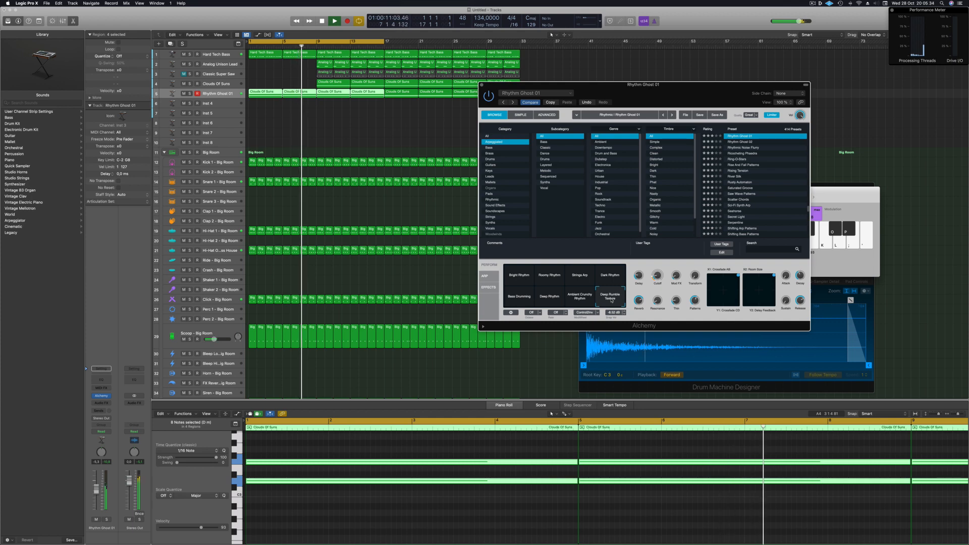
key("Return")
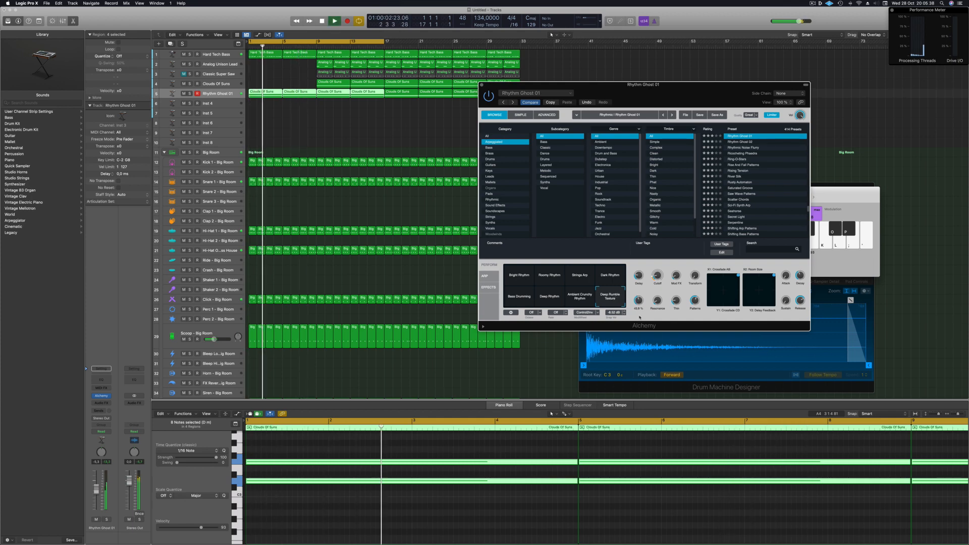
key("Return")
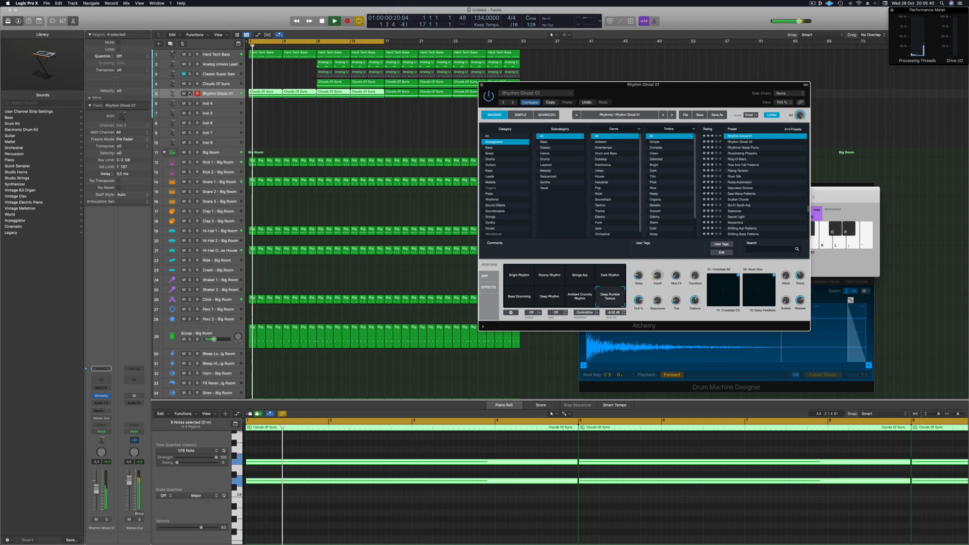
Compare the Ambient Crunchy Rhythm and Deep Rhythm variations in solo, keep Deep Rhythm, and restore the full mix from the start.
left_click(189, 93)
left_click(572, 301)
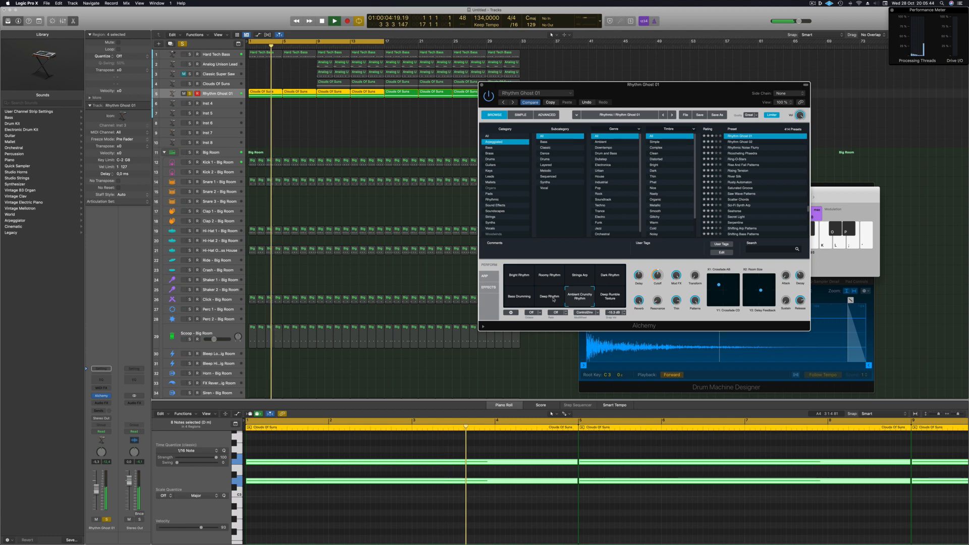
left_click(553, 299)
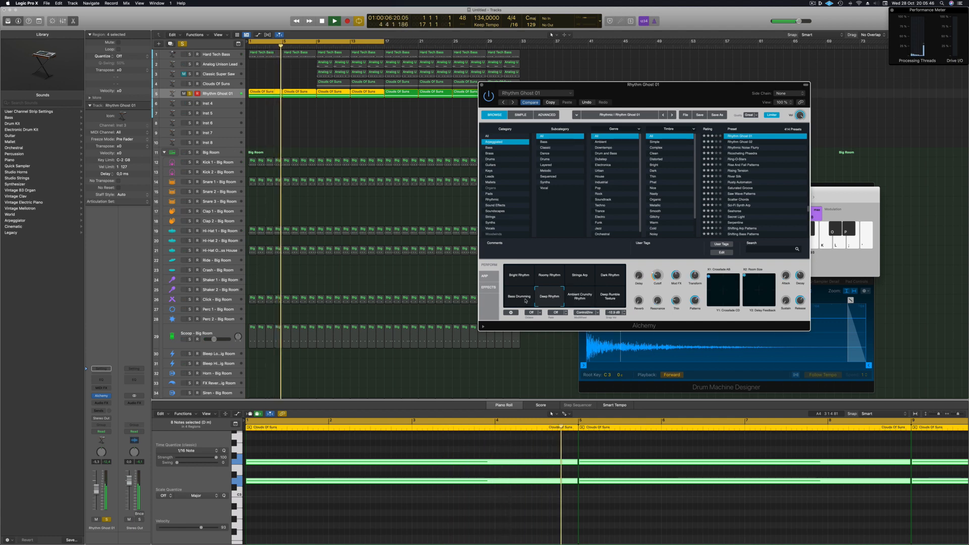
left_click(190, 94)
key("Return")
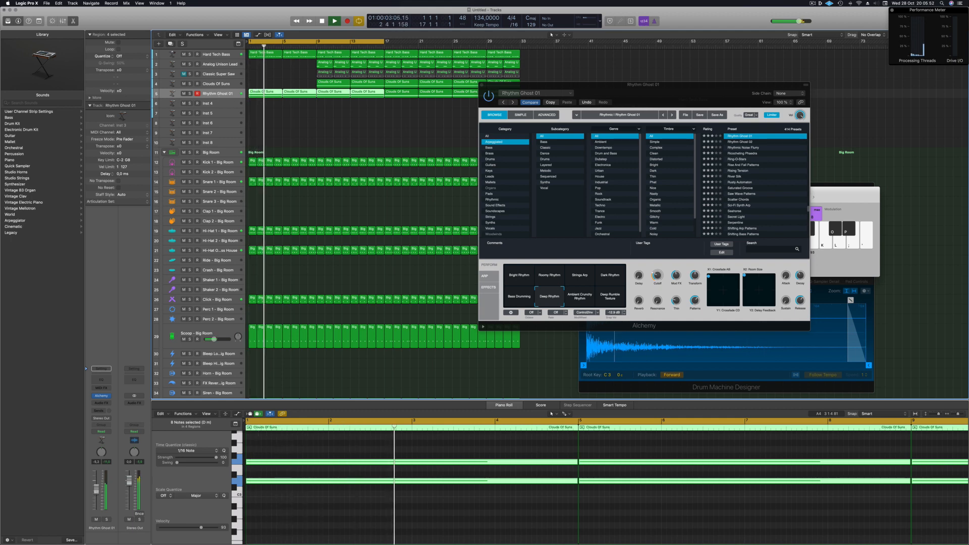
key("Return")
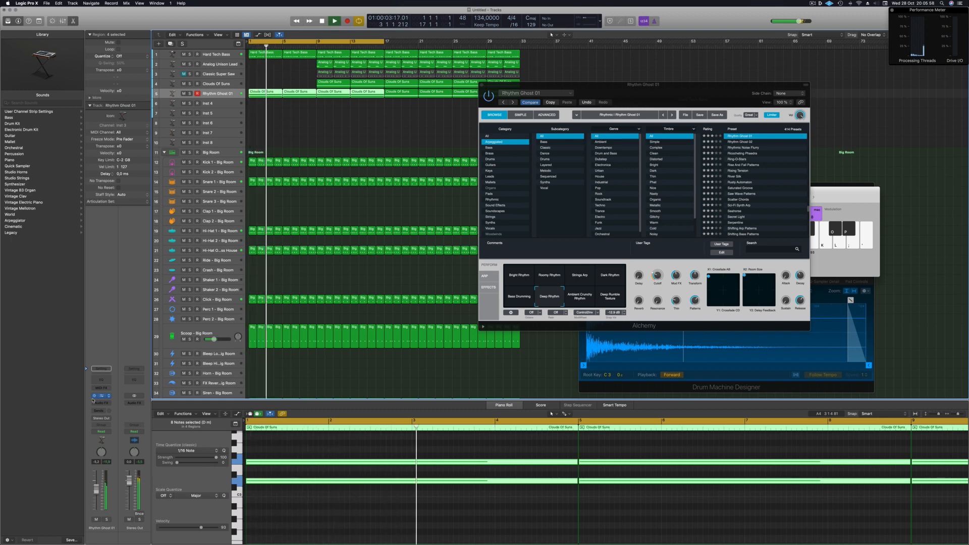
Add a Channel EQ to Rhythm Ghost 01 with a low cut at 92.5 Hz and close it.
left_click(94, 380)
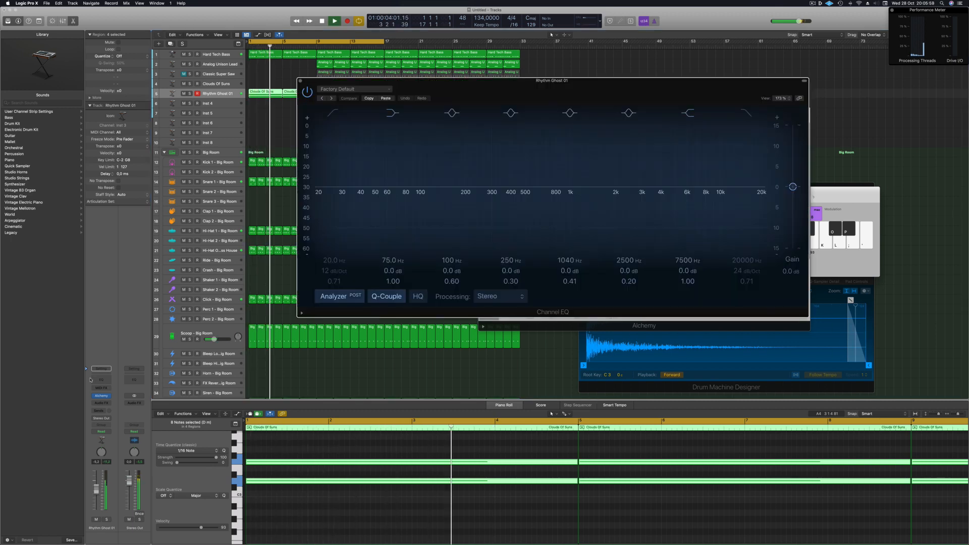
left_click(337, 117)
left_click_drag(349, 163, 417, 163)
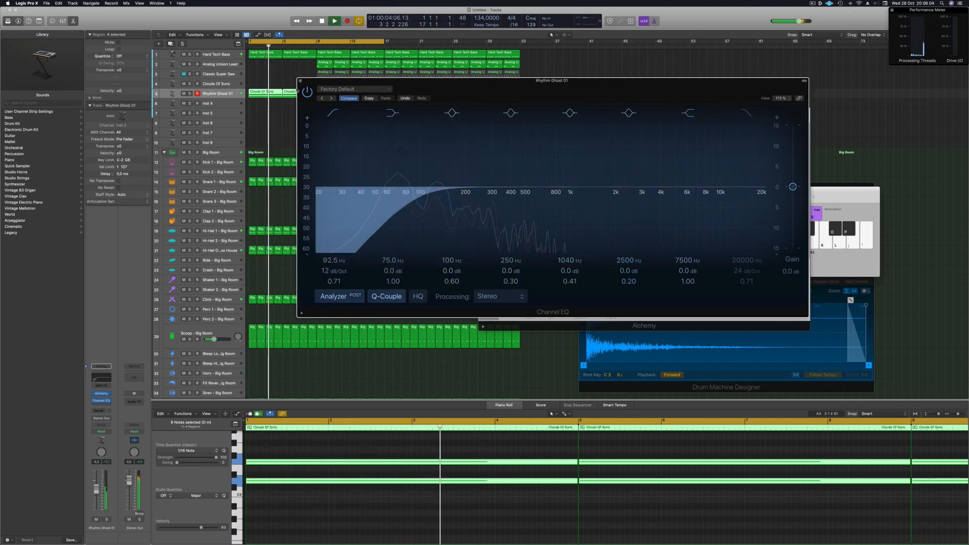
key("super+w")
Turn on the analyzer in Hard Tech Bass's Channel EQ and set its high cut to 200 Hz at 24 dB/Oct.
left_click(197, 52)
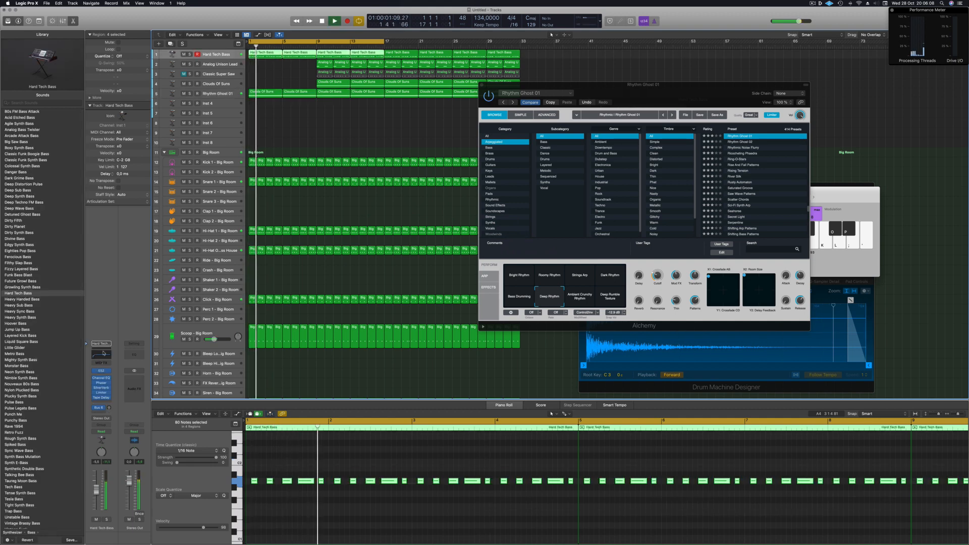
left_click(103, 353)
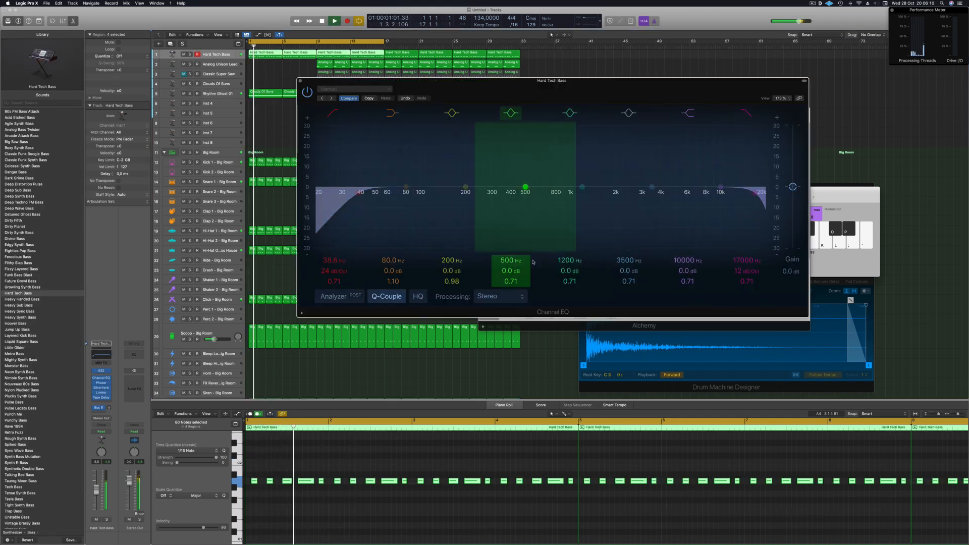
left_click(341, 297)
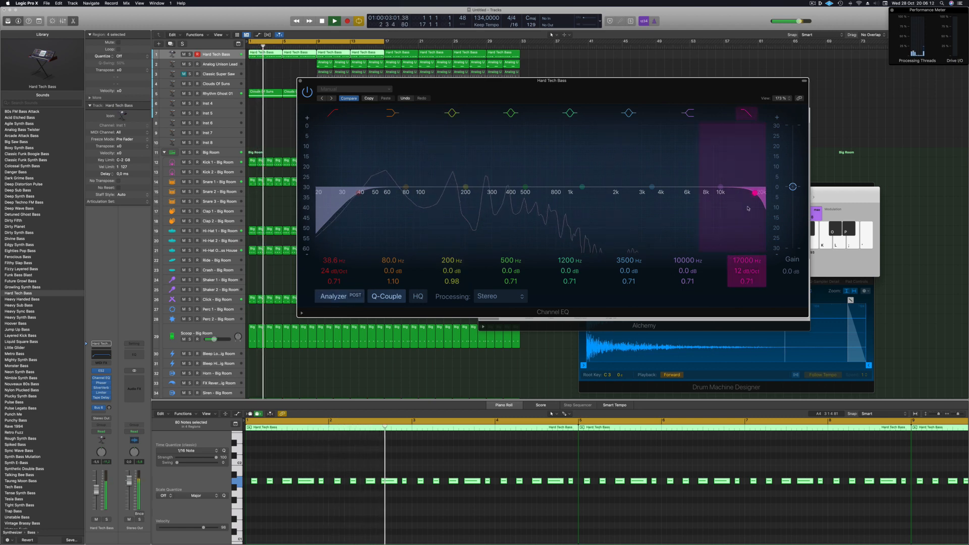
left_click_drag(750, 269, 750, 263)
left_click_drag(755, 192, 465, 193)
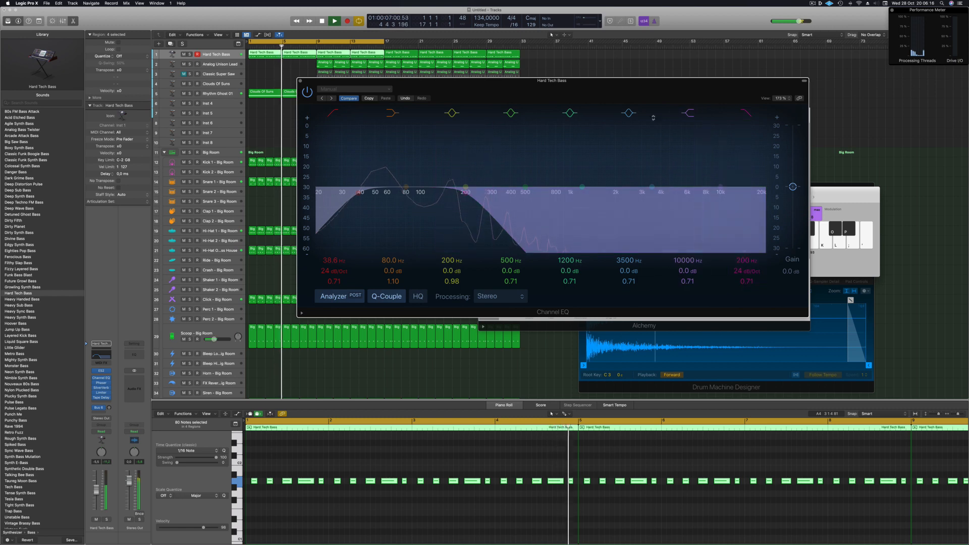
left_click_drag(483, 81, 569, 108)
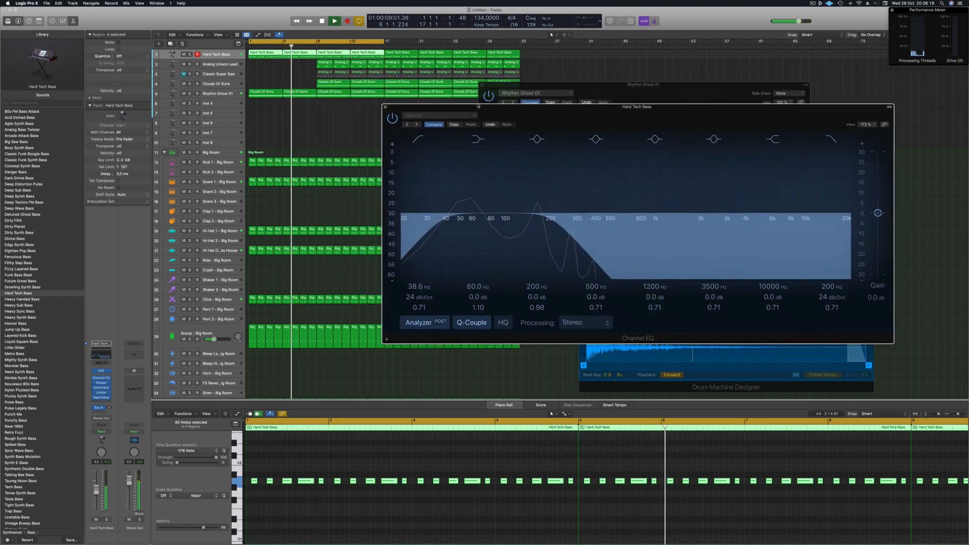
left_click(385, 107)
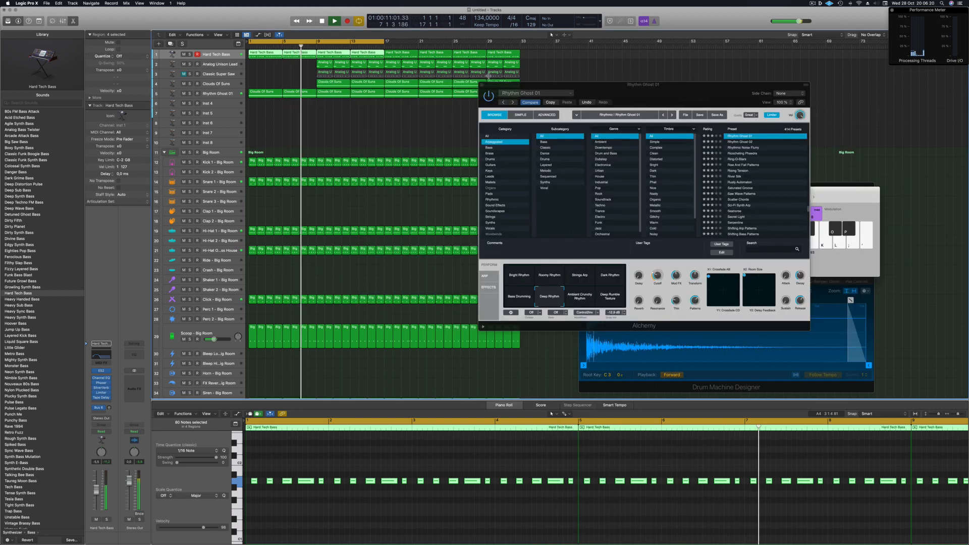
Lower the Cutoff of Rhythm Ghost 01's Deep Rhythm variation in Alchemy while listening from the start.
left_click_drag(656, 85, 754, 92)
key("Return")
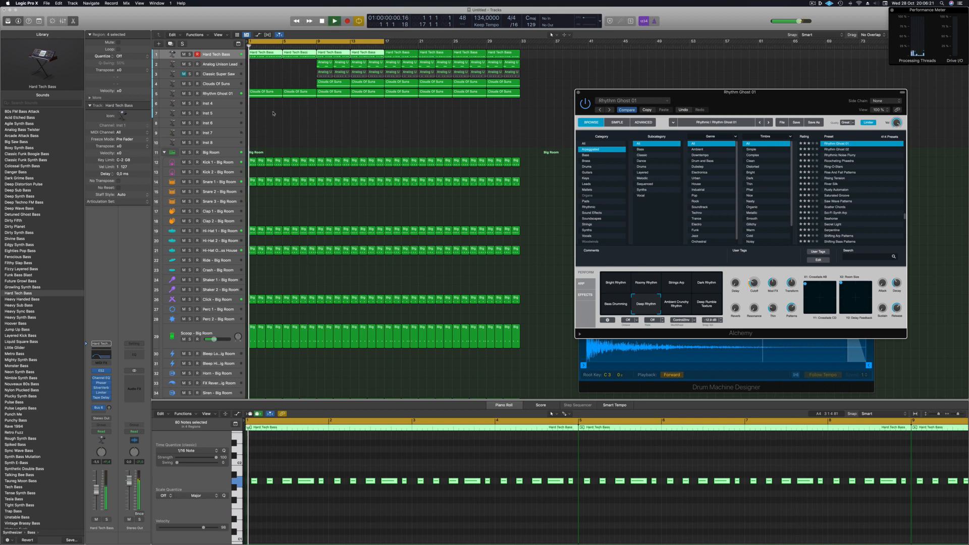
left_click(230, 94)
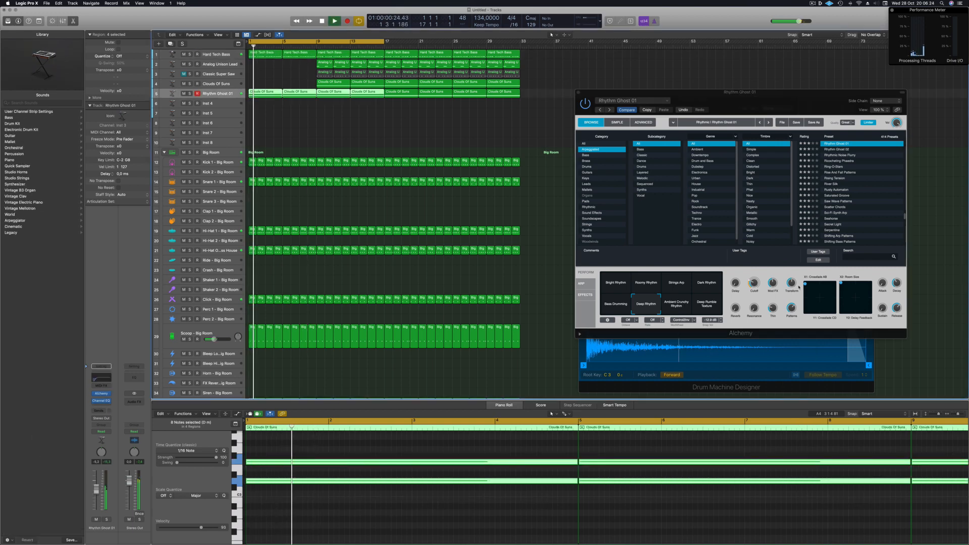
left_click(756, 275)
left_click_drag(756, 276, 759, 300)
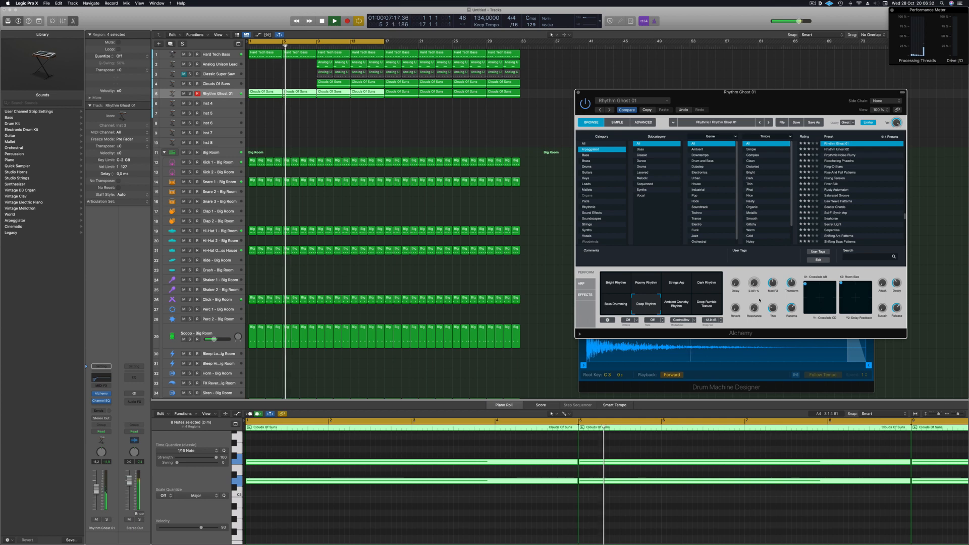
left_click_drag(762, 284, 763, 292)
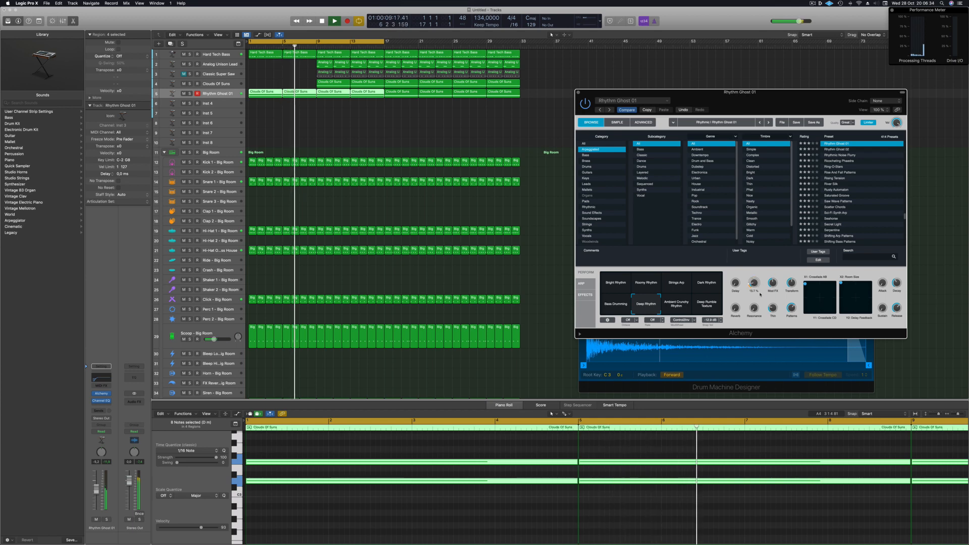
left_click_drag(716, 100, 561, 92)
key("space")
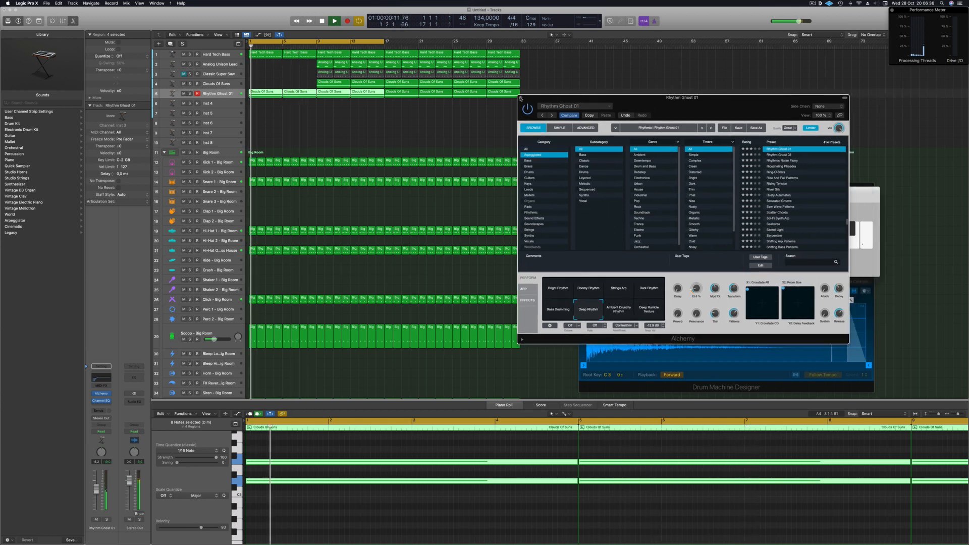
Close the Rhythm Ghost 01 Alchemy window and delete the Classic Super Saw and Clouds Of Suns regions between bars 9 and 17.
key("super+w")
scroll(404, 138, "down", 3)
left_click(357, 138)
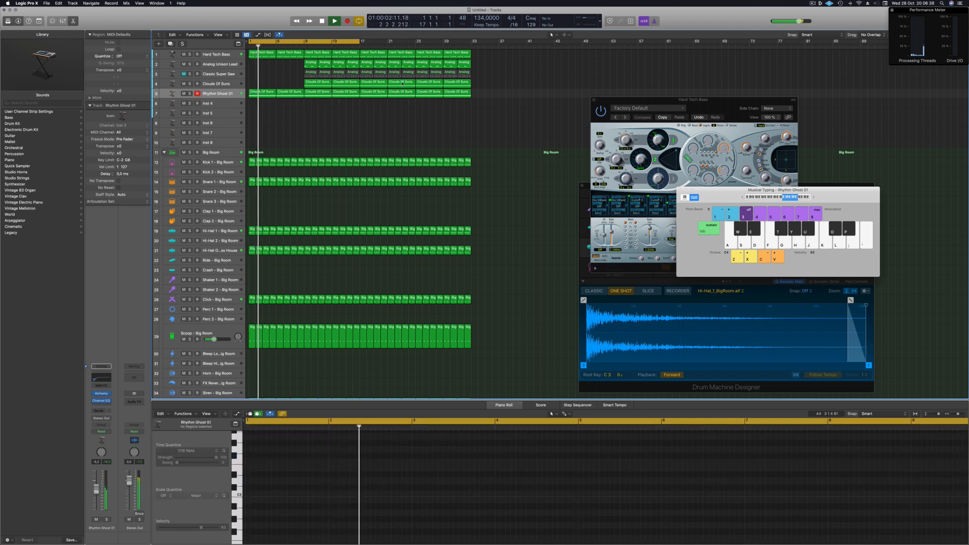
key("Return")
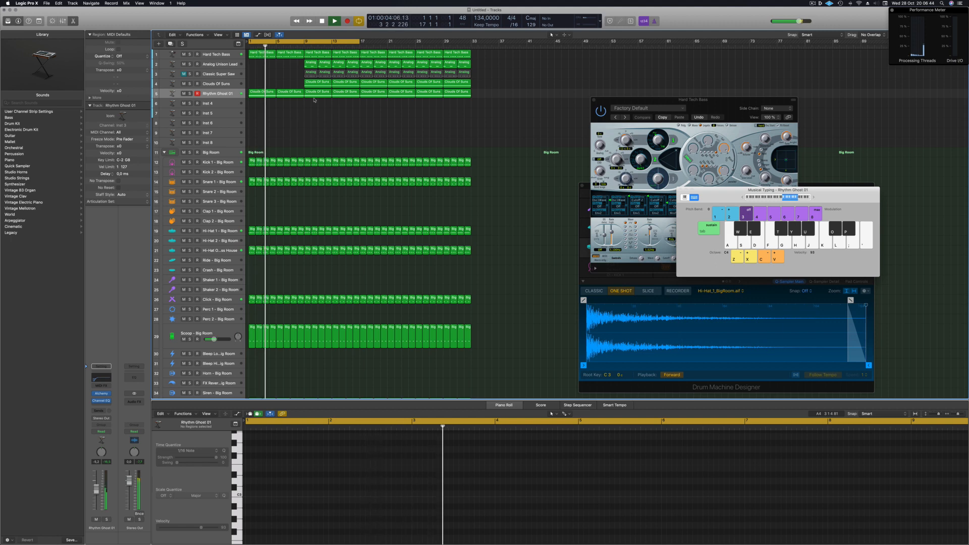
left_click_drag(305, 71, 349, 82)
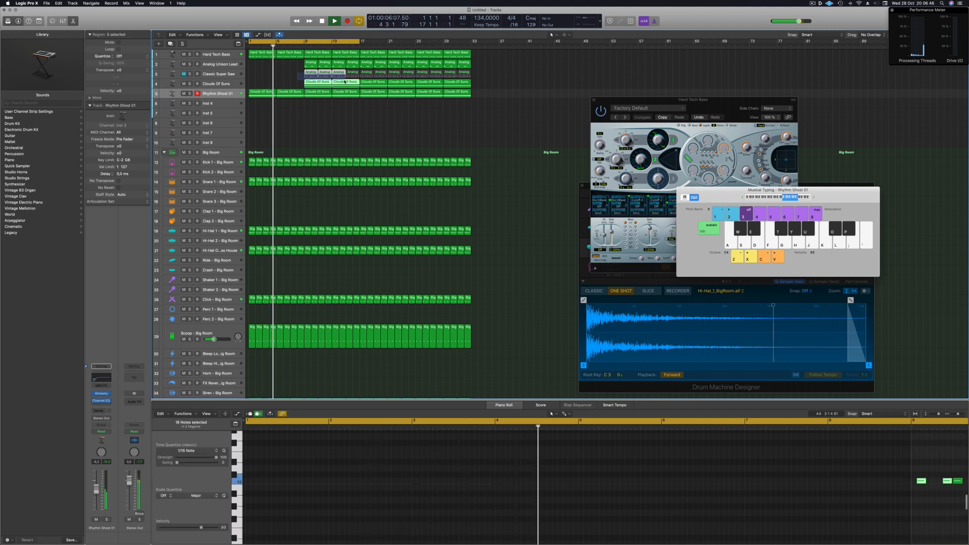
key("Delete")
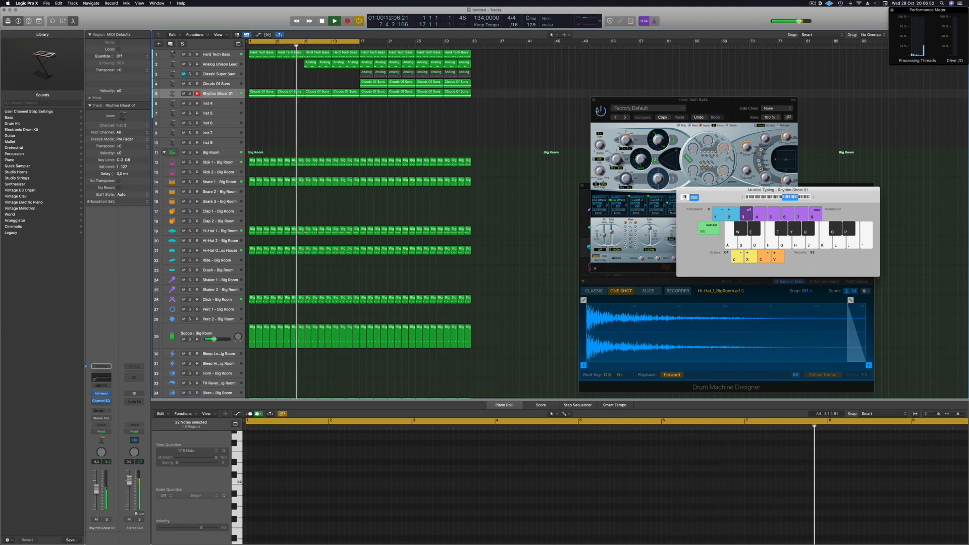
Close the Hard Tech Bass synth window and delete the Analog Unison Lead regions between bars 9 and 17.
left_click(595, 100)
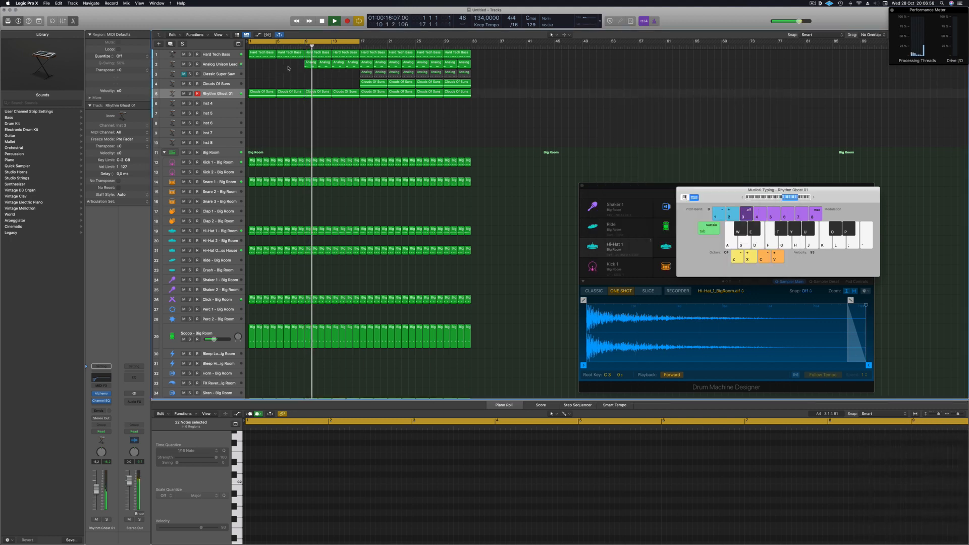
left_click_drag(286, 69, 353, 69)
key("Delete")
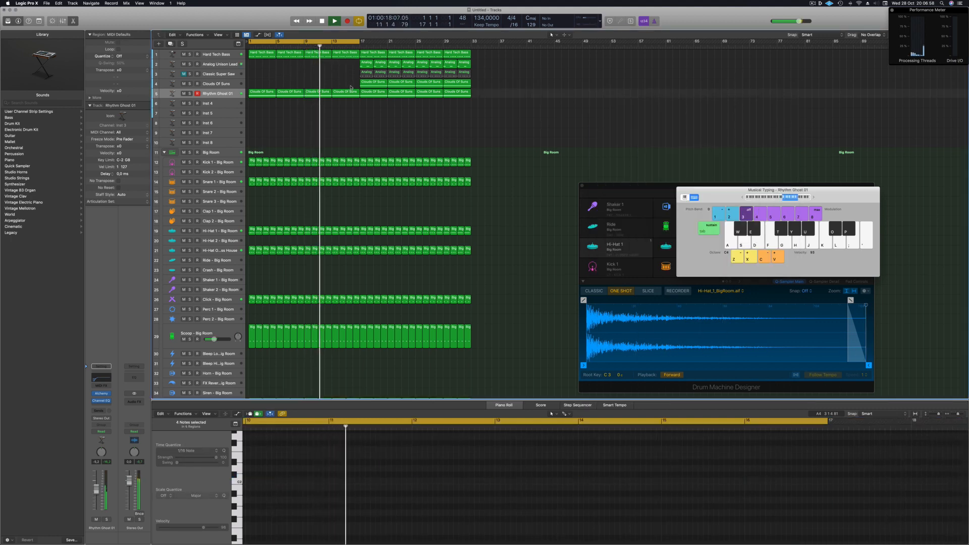
Copy a Clouds Of Suns region back to bar 9 and again to bar 13 on its own track.
left_click(381, 83)
left_click_drag(381, 86, 324, 83)
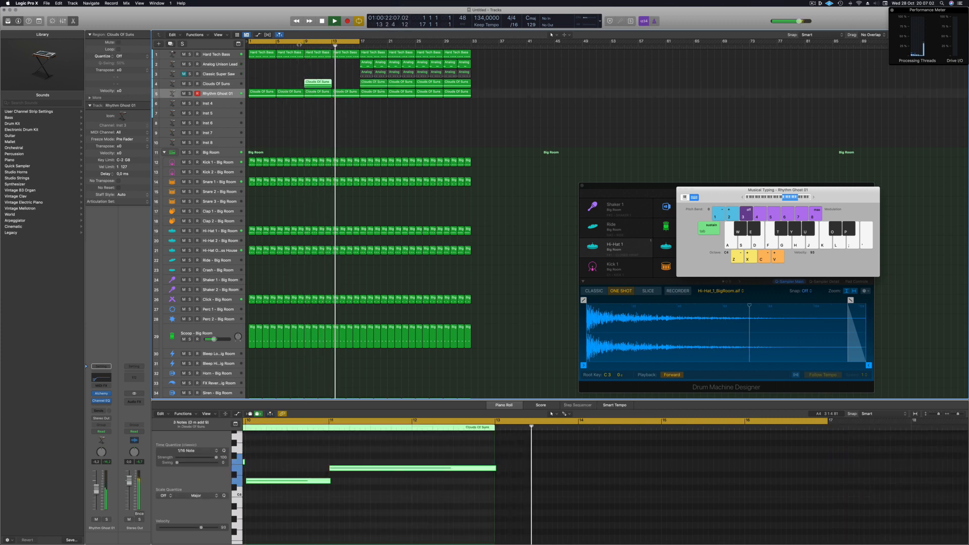
left_click(346, 72)
left_click_drag(320, 82, 344, 84)
key("super+Left")
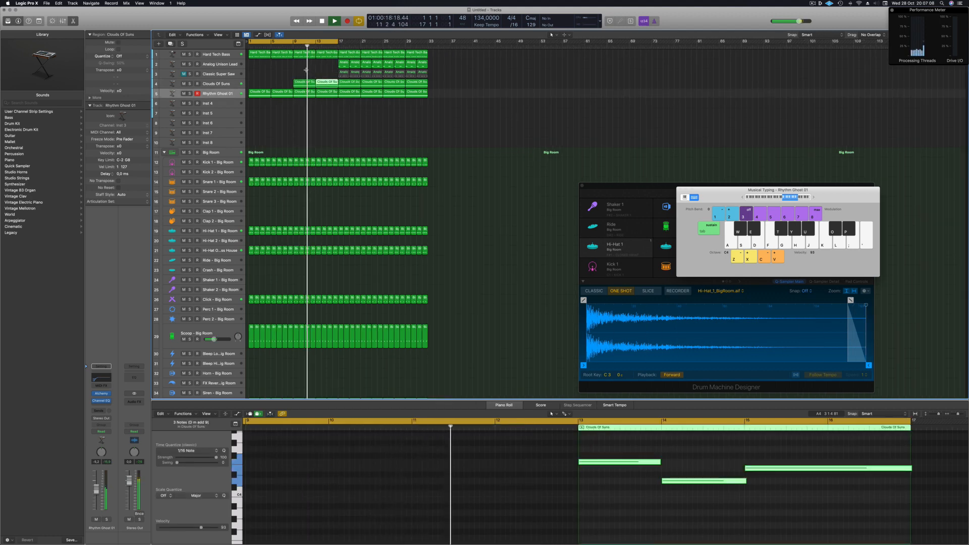
Save the project in the Logic folder as Episode 165 Guysss.
key("super+s")
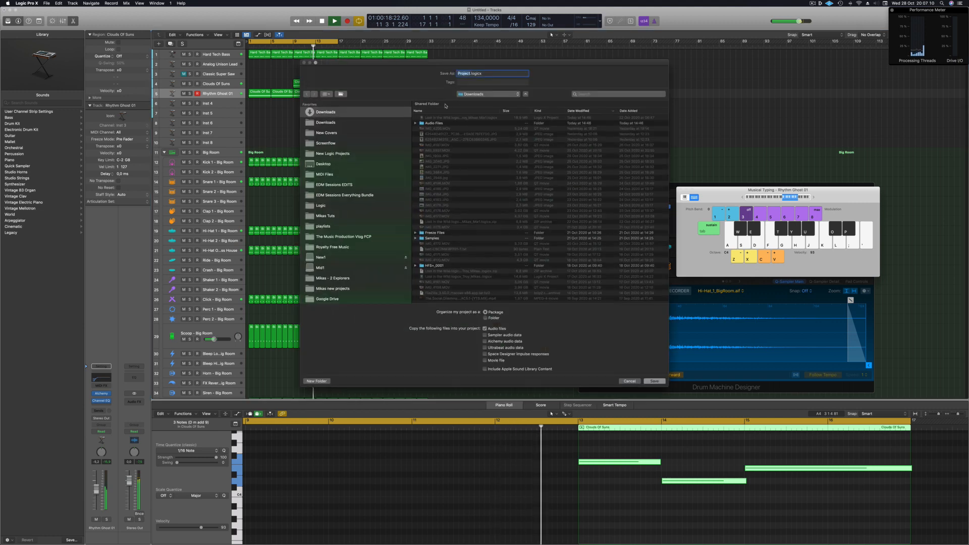
left_click(332, 154)
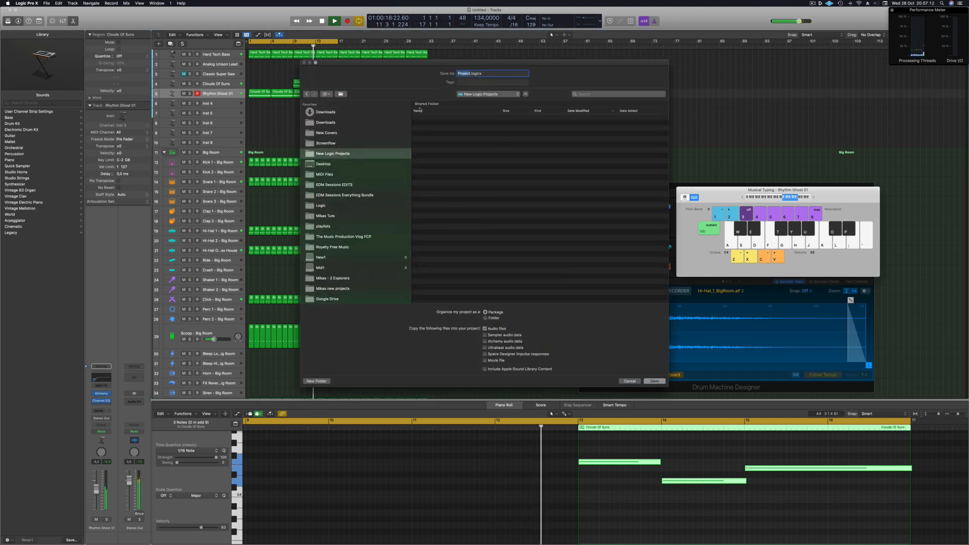
left_click(321, 206)
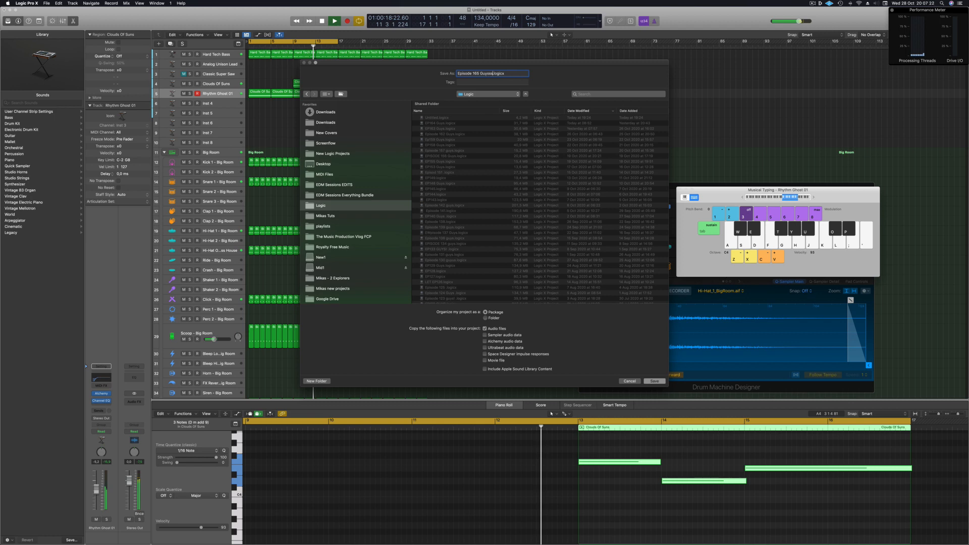
key("Return")
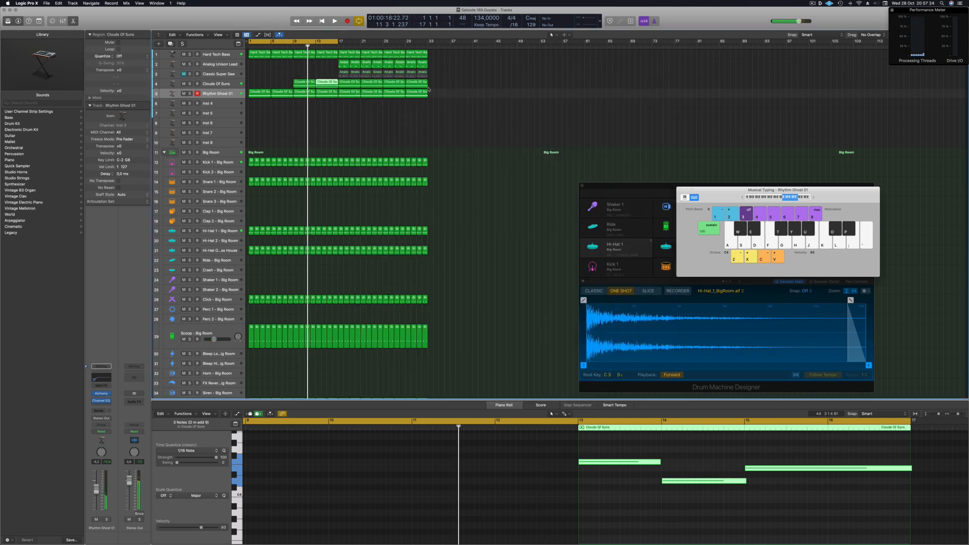
Clear the region selection, extend the cycle range to bar 33, and move playback ahead to around bar 14.
left_click(326, 123)
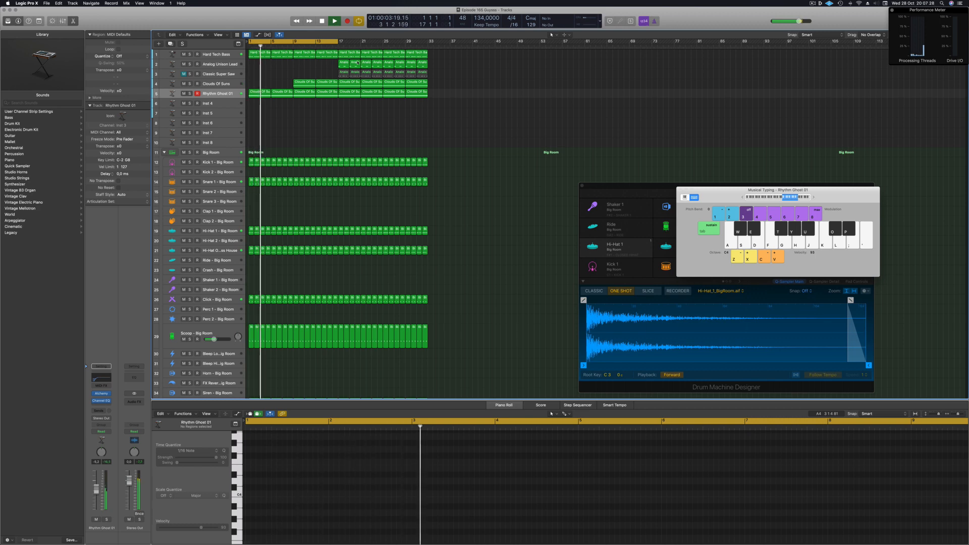
left_click_drag(338, 41, 428, 45)
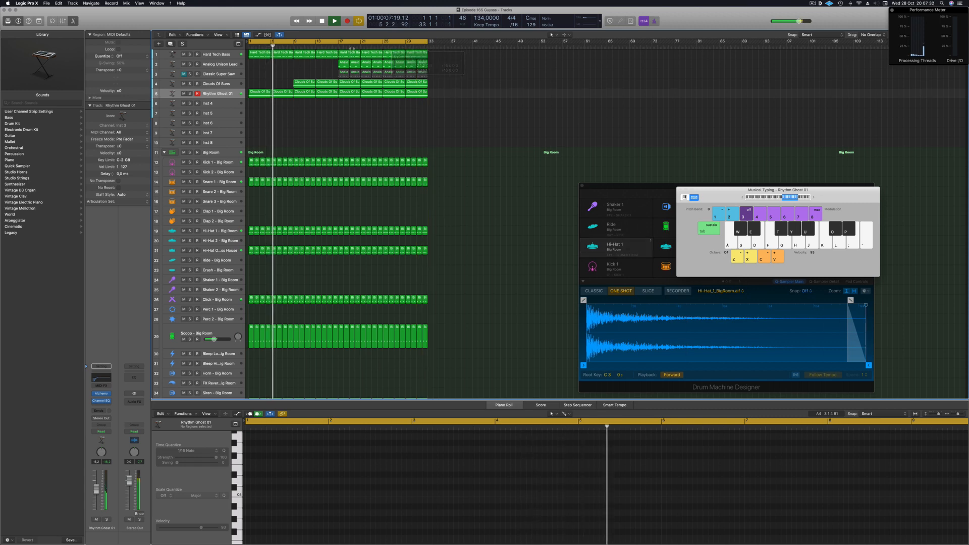
left_click(321, 46)
Unmute Classic Super Saw and delete the Analog Unison Lead regions between bars 17 and 21.
left_click(344, 75)
left_click(344, 65)
left_click_drag(333, 64, 357, 65)
key("Delete")
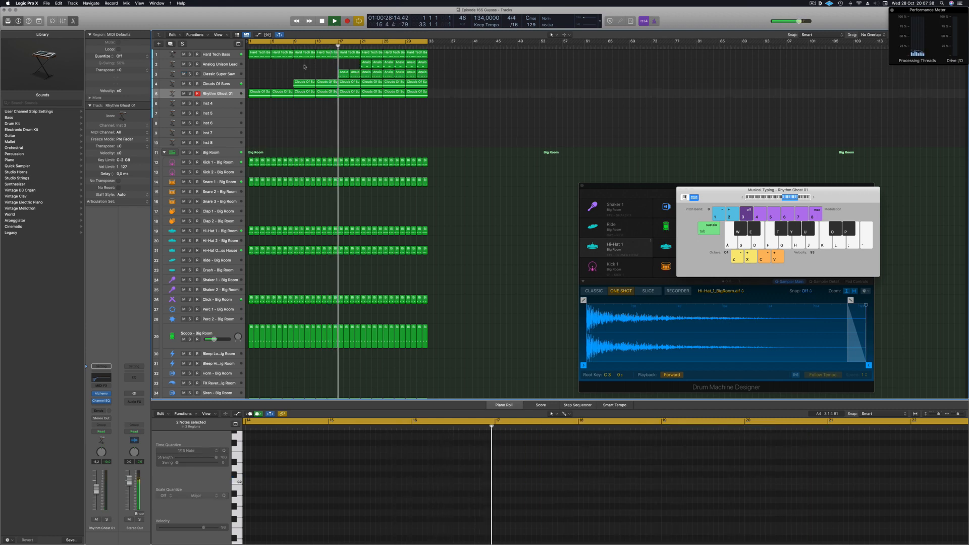
Select the Hard Tech Bass track, enlarge its height, and play from the start.
left_click(232, 75)
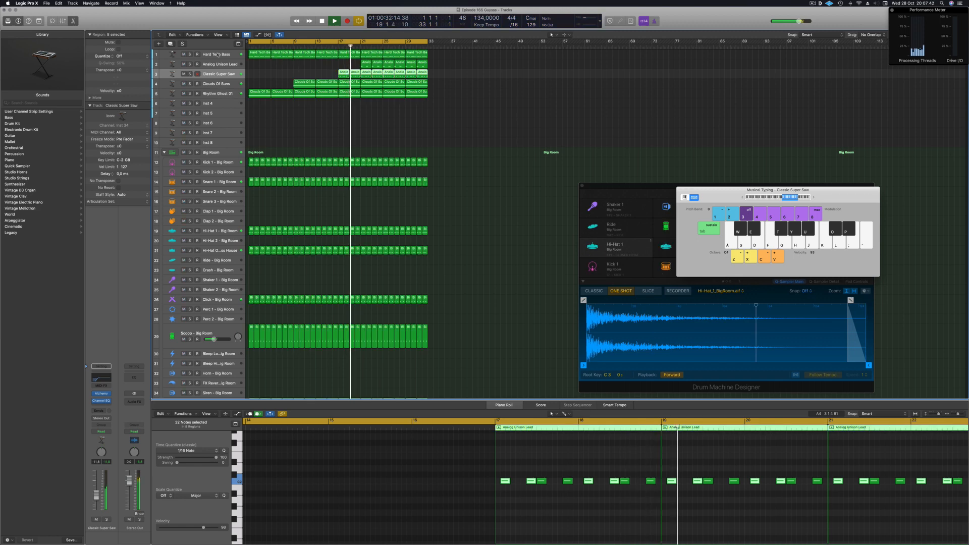
left_click(210, 58)
key("Return")
left_click_drag(210, 59, 212, 104)
key("Return")
key("Return")
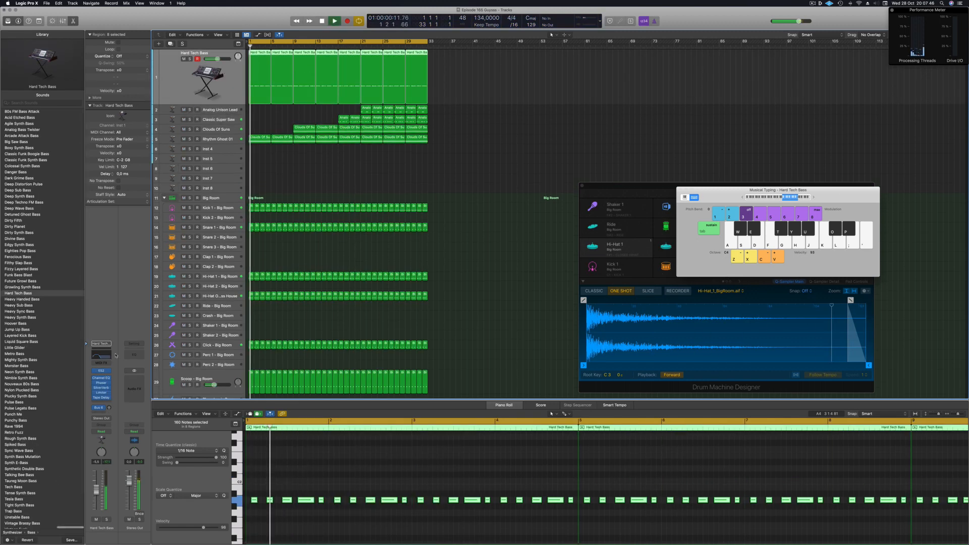
Set Hard Tech Bass to Touch automation, record a move of its Channel EQ high-cut frequency, and close the EQ.
left_click(105, 433)
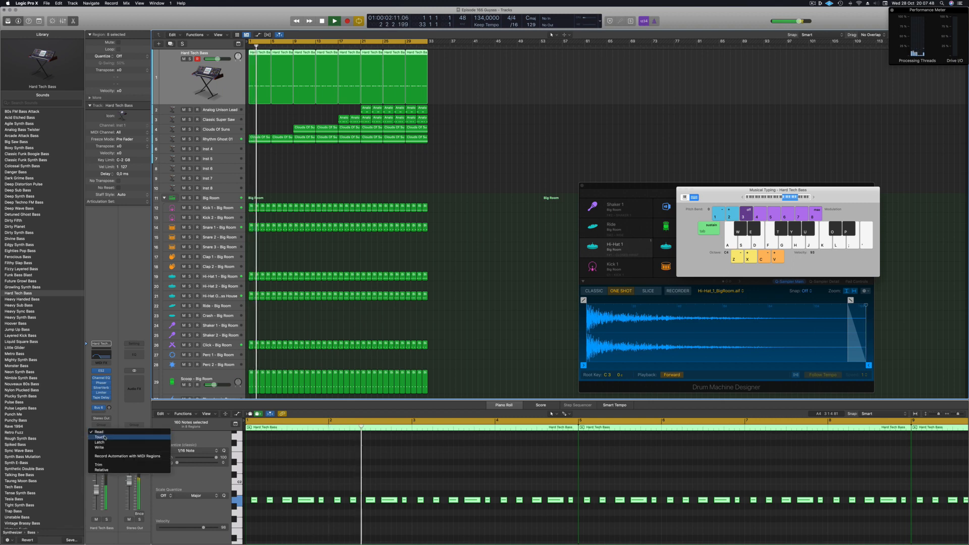
left_click(105, 437)
left_click(108, 357)
key("Return")
left_click_drag(832, 287, 832, 265)
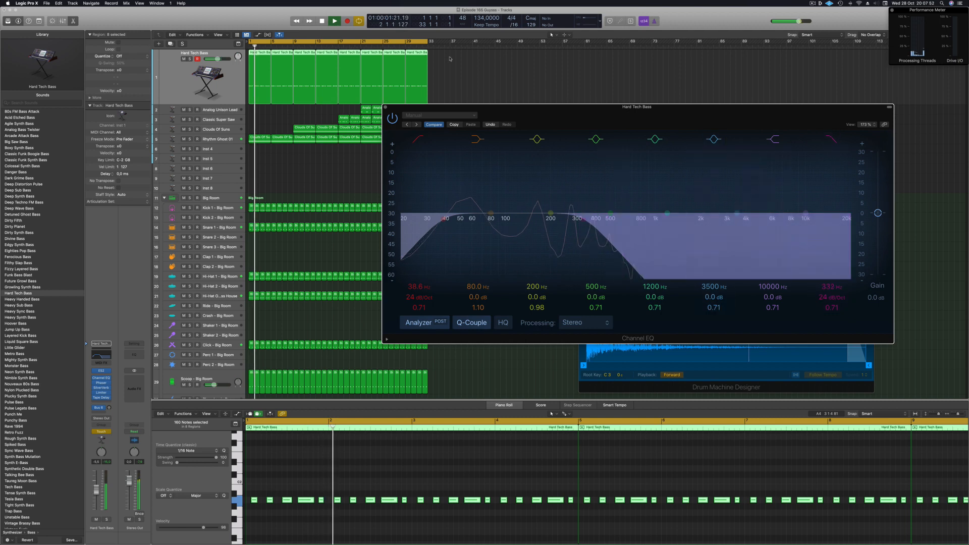
left_click(386, 107)
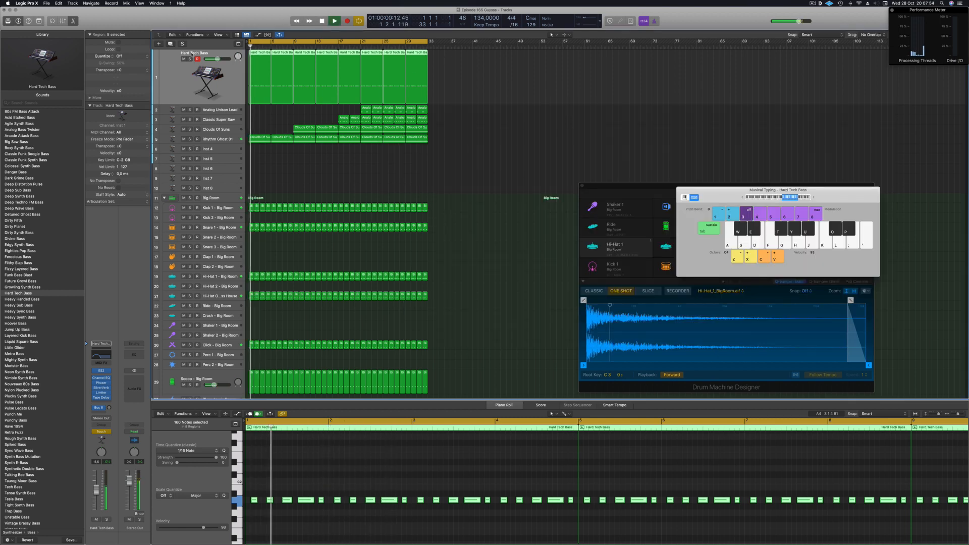
Close Musical Typing and show track automation, with Hard Tech Bass in Read mode displaying its high-cut frequency.
left_click_drag(179, 30, 179, 58)
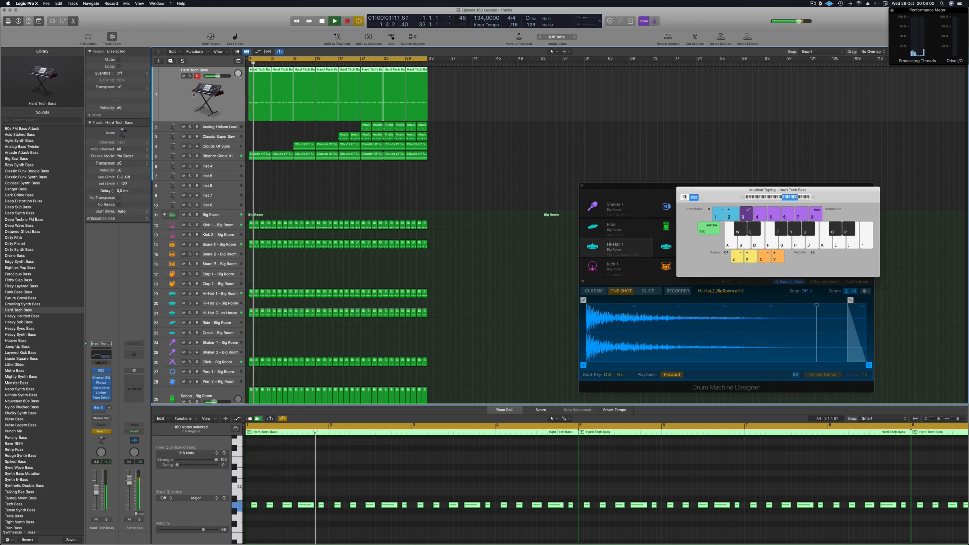
key("super+k")
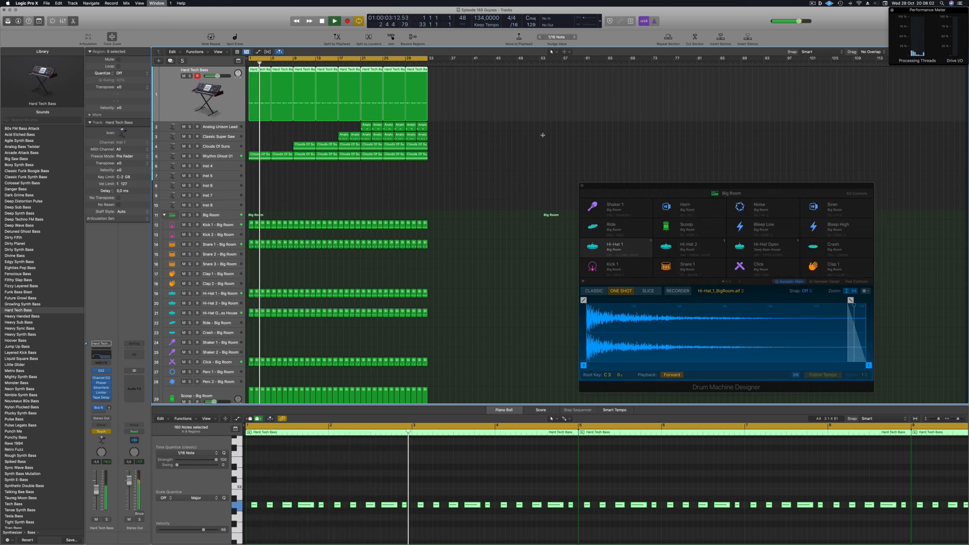
key("a")
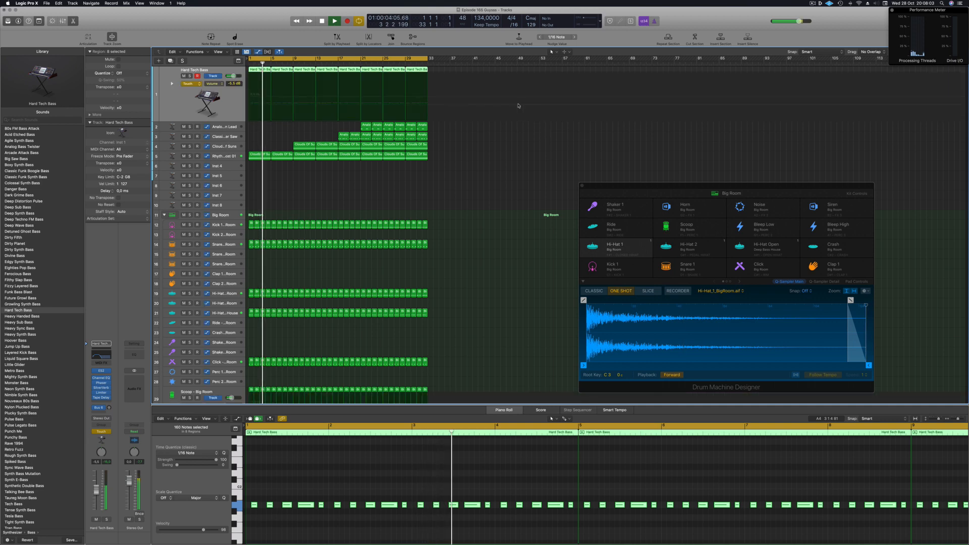
left_click(191, 84)
left_click(190, 78)
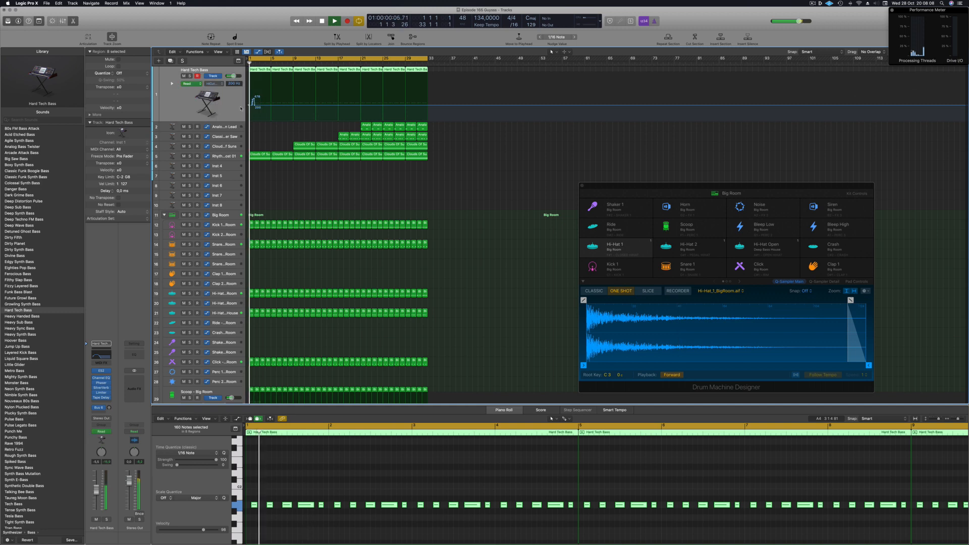
Clear the recorded high-cut points and draw a new Hard Tech Bass curve from about 178 Hz at bar 1 to about 970 Hz at bar 17.
left_click(261, 107)
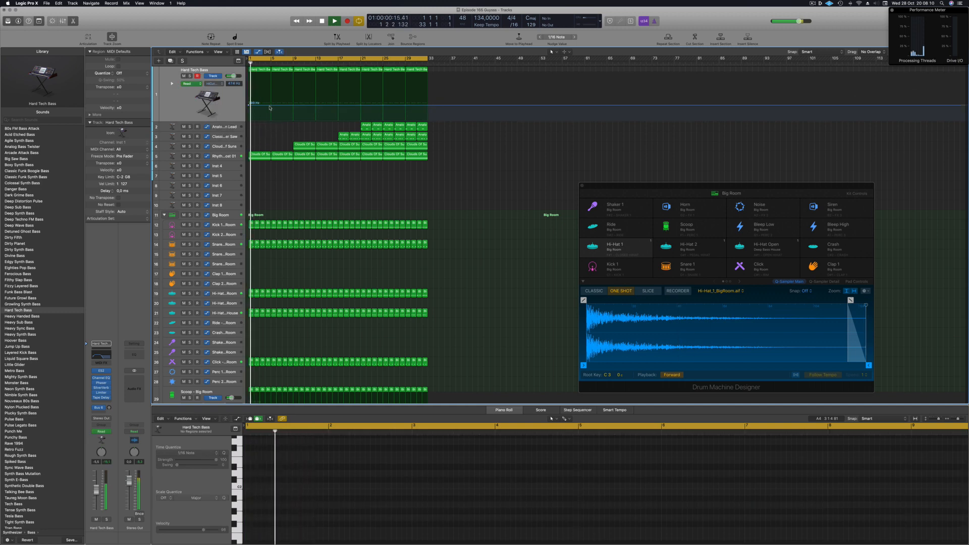
left_click_drag(250, 106, 338, 108)
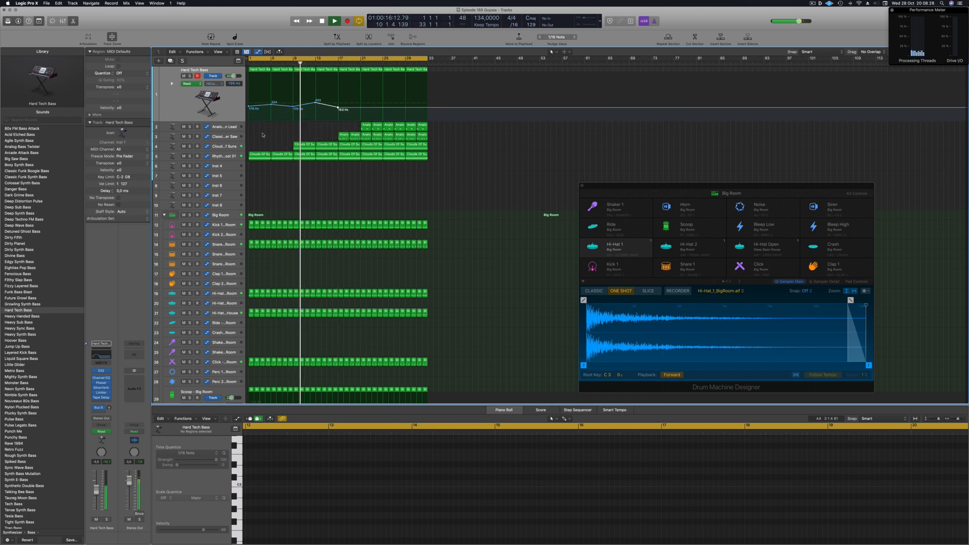
left_click_drag(337, 108, 338, 93)
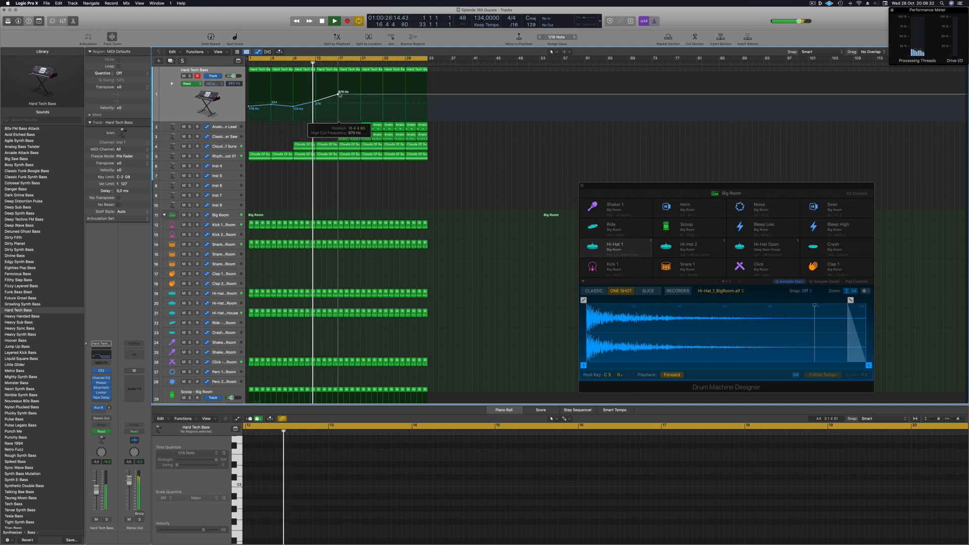
Delete the Big Room drum regions in bar 16 on all drum tracks to leave a one-bar break before bar 17.
key("super+Right")
key("super+Right")
key("super+Right")
key("super+Right")
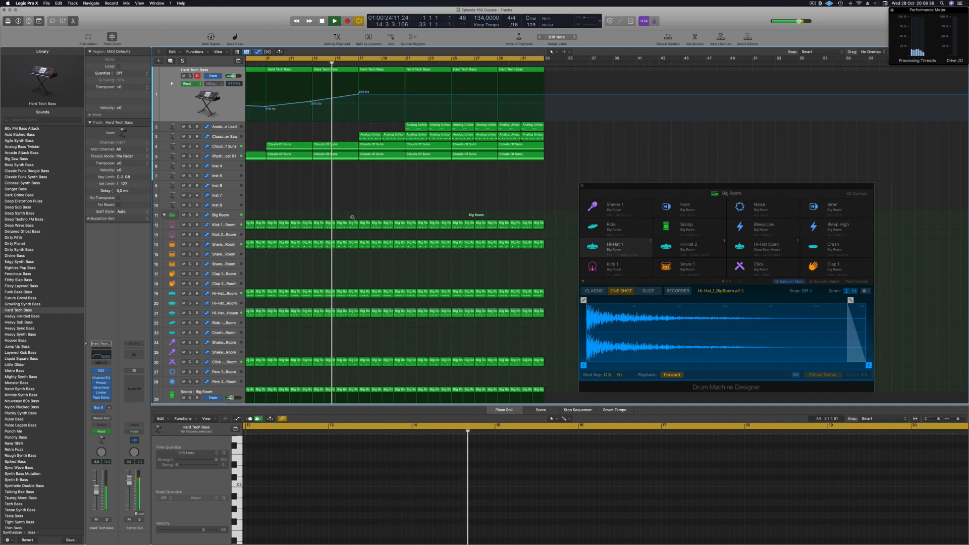
key("super+Up")
left_click_drag(354, 203, 348, 373)
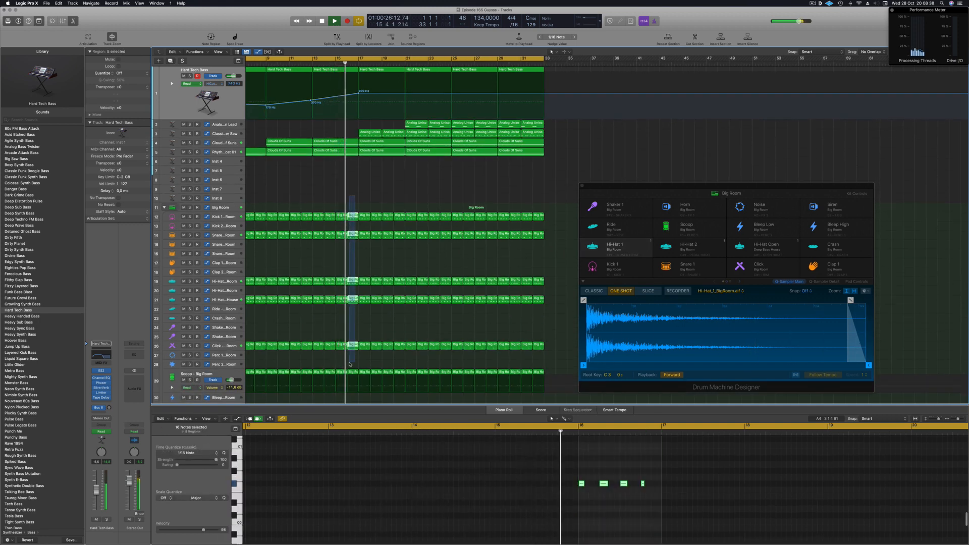
key("Delete")
key("super+Left")
key("super+Left")
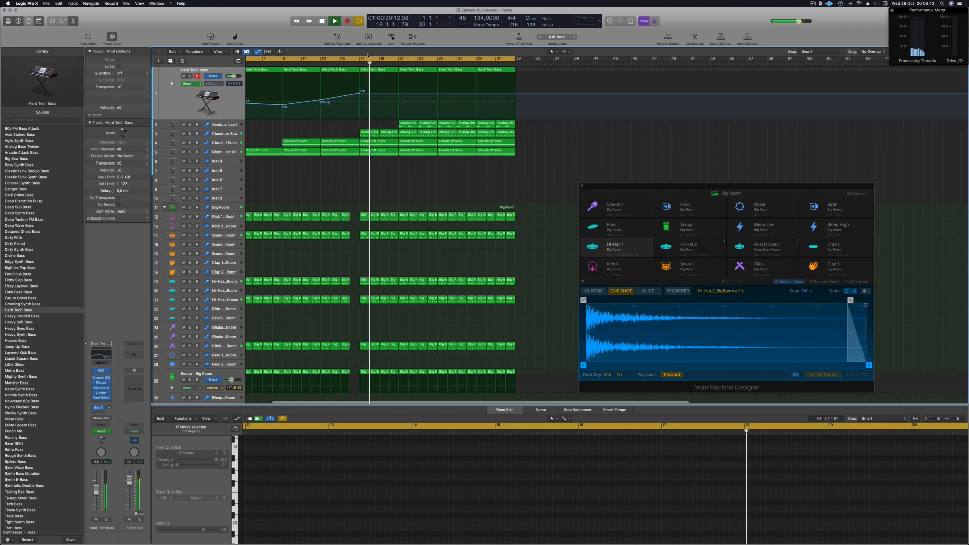
Replay the transition into bar 17 and delete the two Classic Super Saw regions between bars 17 and 21.
key("comma")
key("comma")
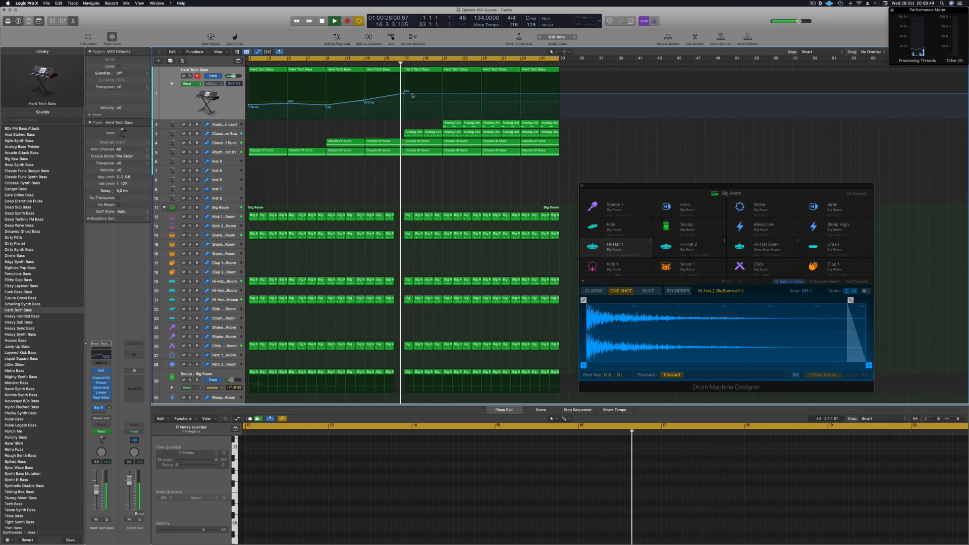
left_click_drag(388, 128, 430, 133)
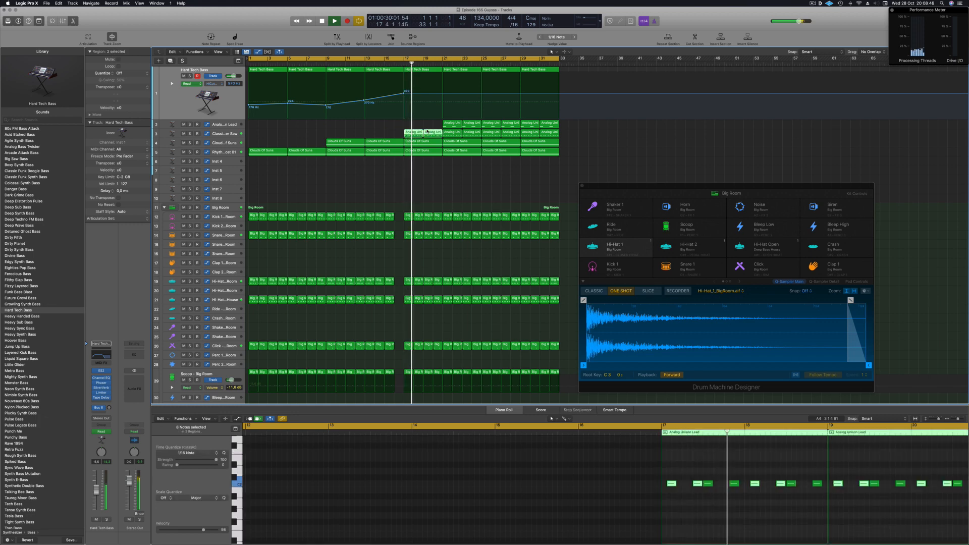
key("Delete")
Raise Hard Tech Bass's high-cut automation point at bar 17 to about 17400 Hz and replay the build-up before it.
key("super+Left")
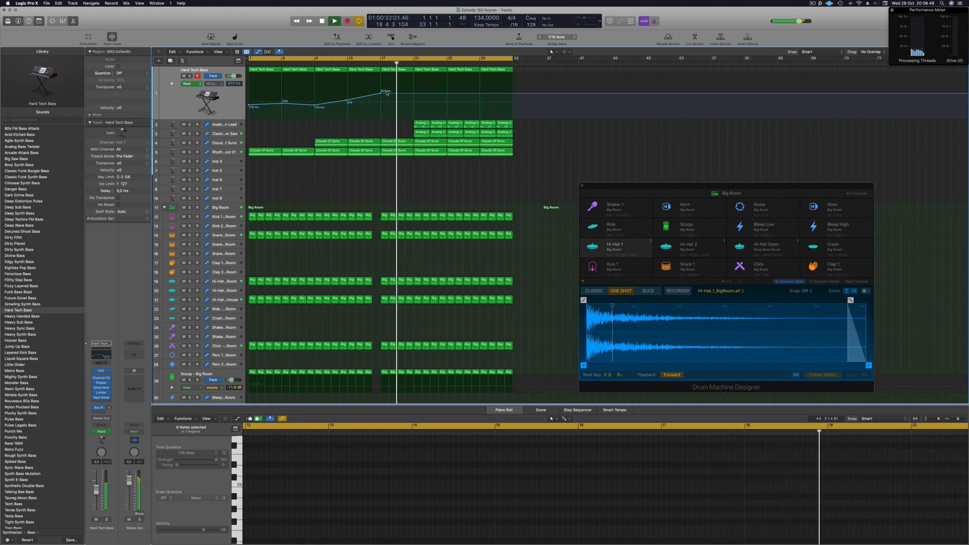
left_click_drag(382, 93, 381, 76)
key("shift+comma")
key("super+Left")
key("super+Left")
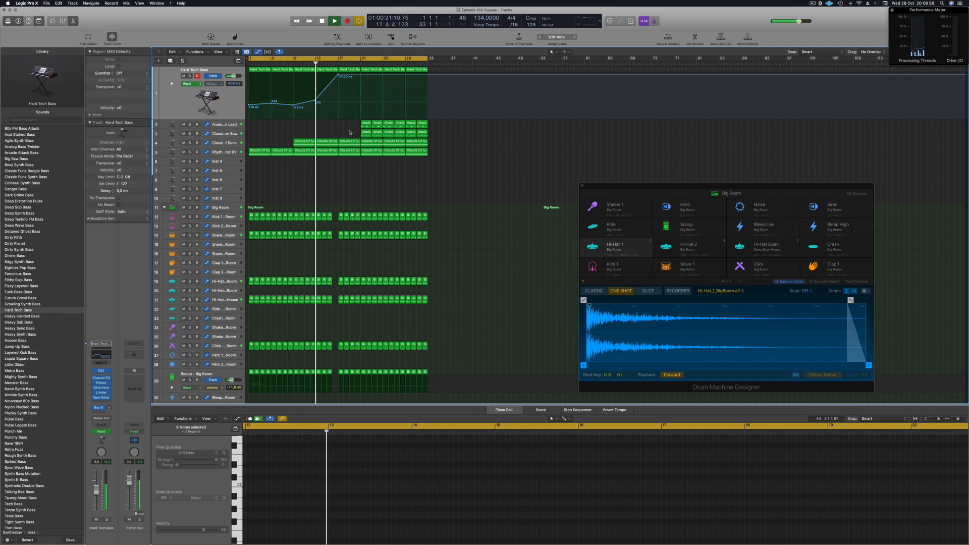
Delete the two Classic Super Saw regions between bars 21 and 25, listen through the section, and stop playback.
left_click(372, 132)
left_click(376, 133, "shift")
key("Delete")
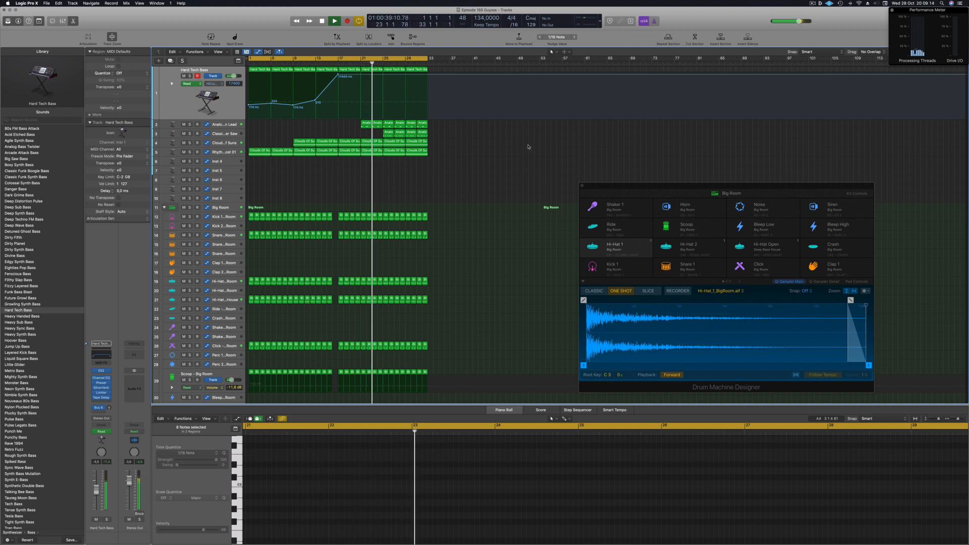
key("space")
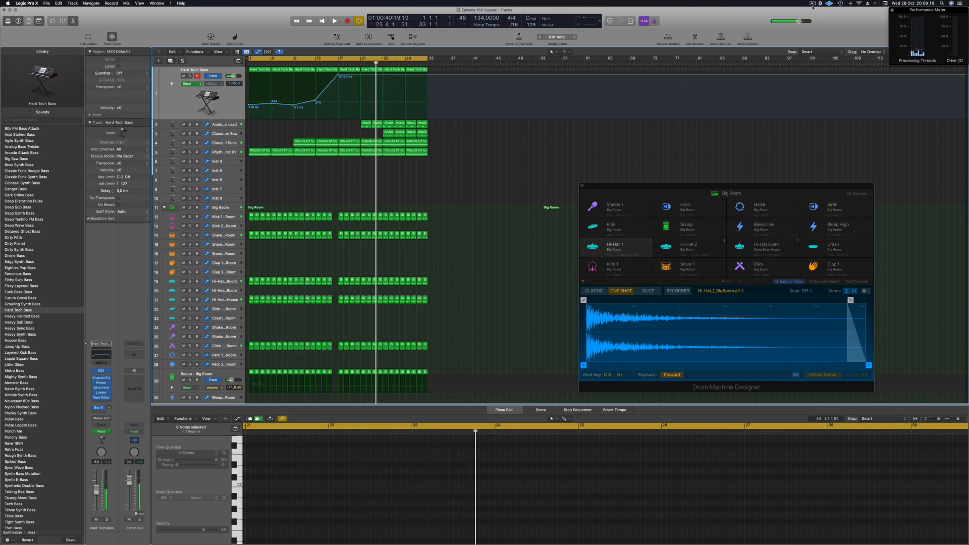